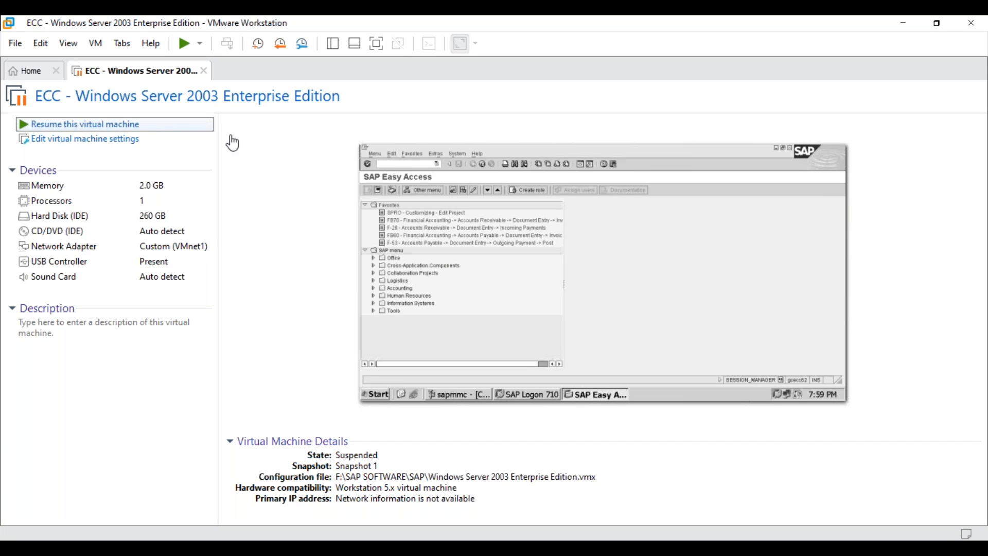
Step: Resume the suspended ECC - Windows Server 2003 Enterprise Edition virtual machine
click(645, 312)
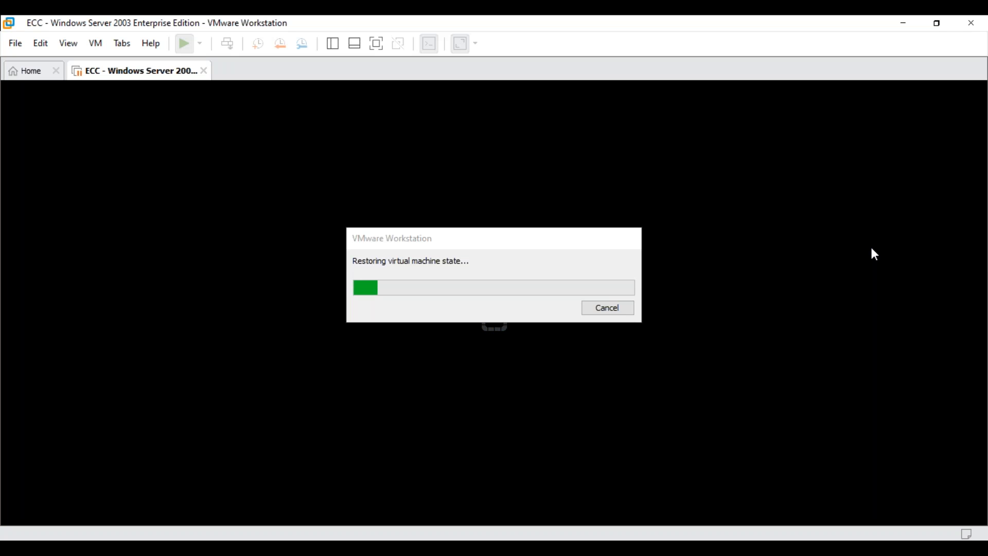
click(513, 238)
drag(495, 220, 230, 94)
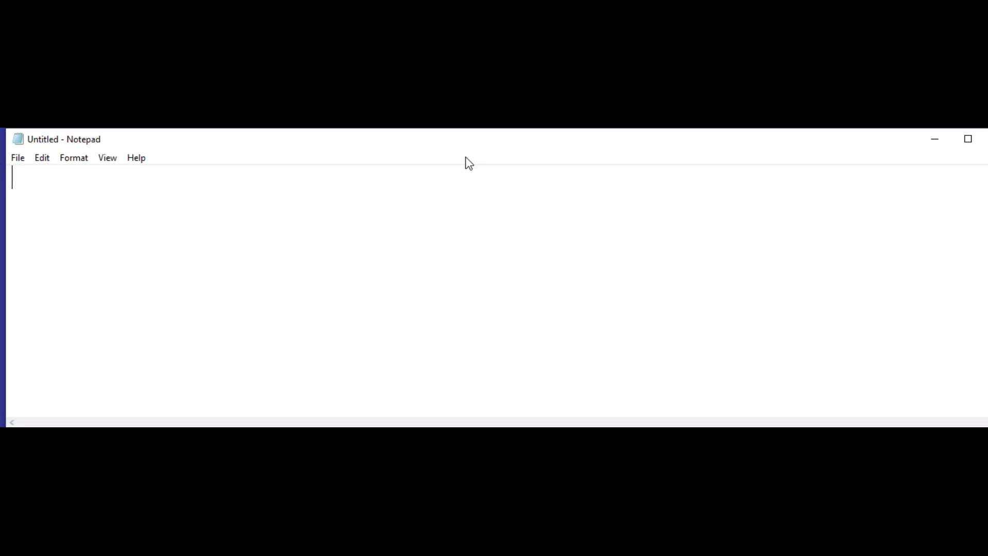
Step: In a blank Notepad file, write the heading "GST implementation:" and underline it with a row of equals signs
text(G)
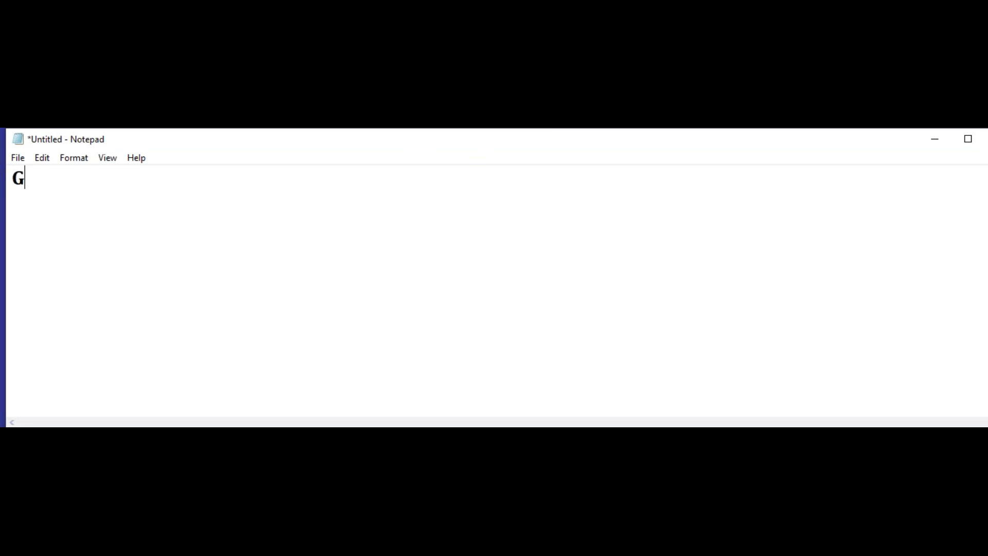
text(ST impl)
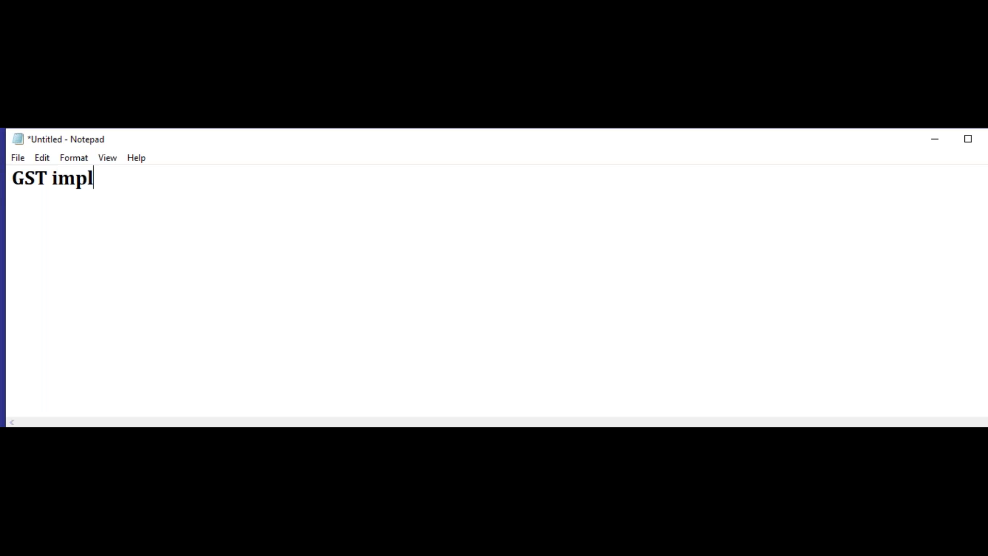
text(ementation:)
key(Return)
text(========================)
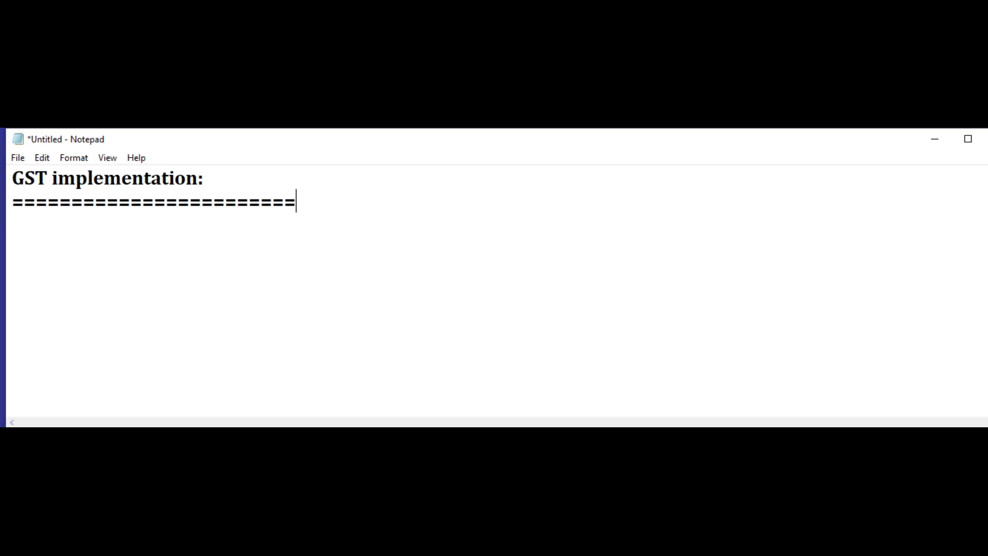
Step: Start the numbered list under the heading with item 1, "Define Condition Types"
key(Return)
text(1. Deinf)
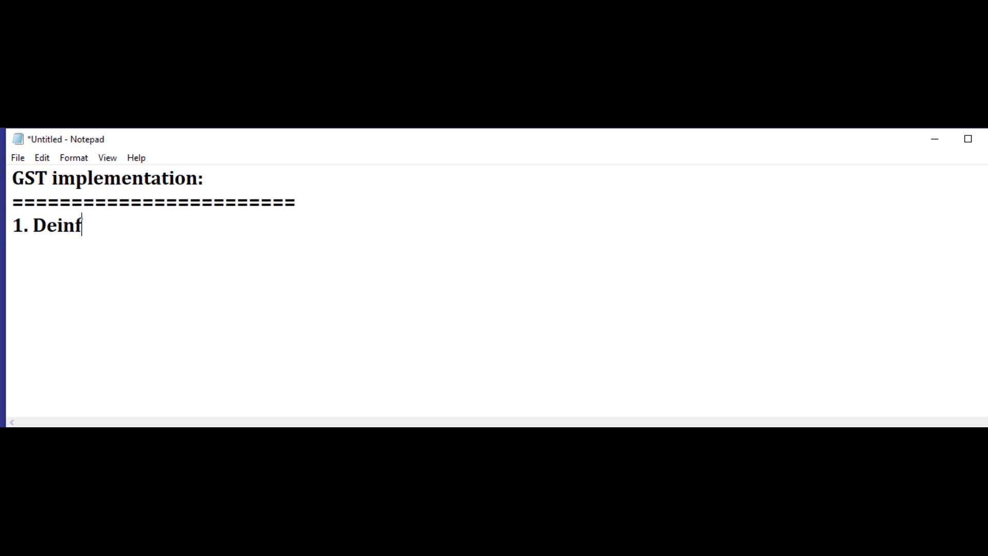
key(BackSpace)
key(BackSpace)
text(fine c)
key(BackSpace)
text(Condition )
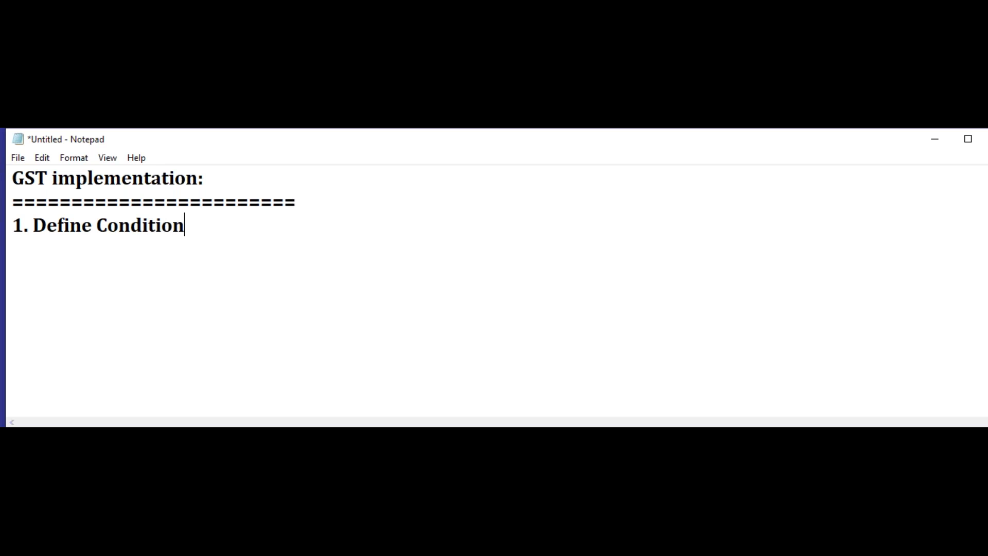
text(Types )
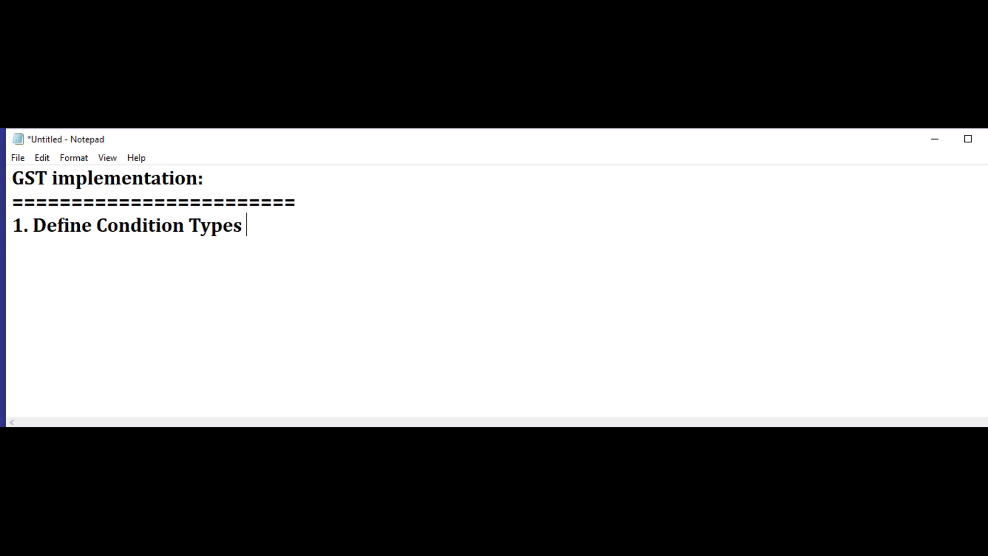
text((Q100 / Q101 / !02)
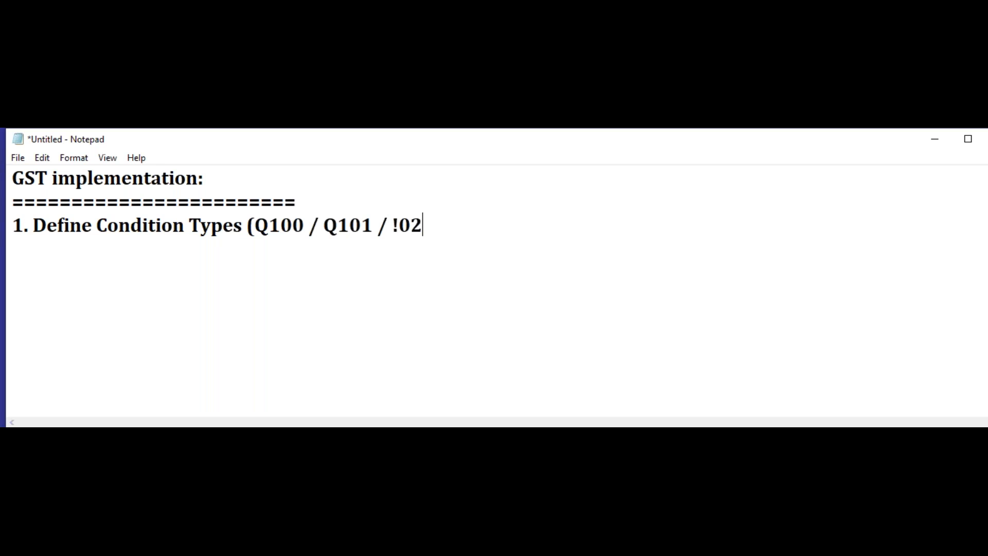
Step: Append the condition types "(Q100 / Q101 / 102)" to item 1
key(BackSpace)
key(BackSpace)
key(BackSpace)
text(102)
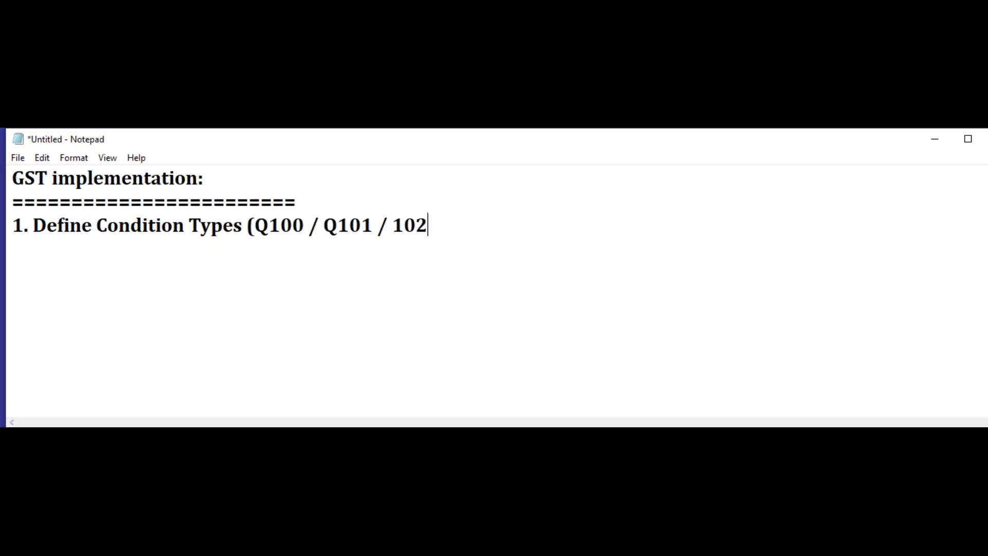
text())
Step: Append the second group of condition types, "(W100 / W101 / W102)", to item 1
text((W100)
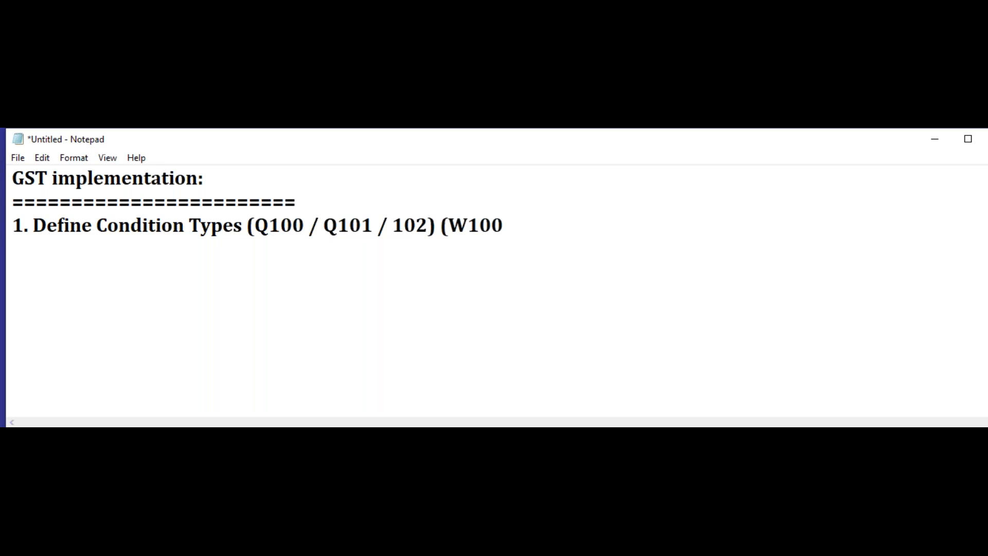
text( / W101 )
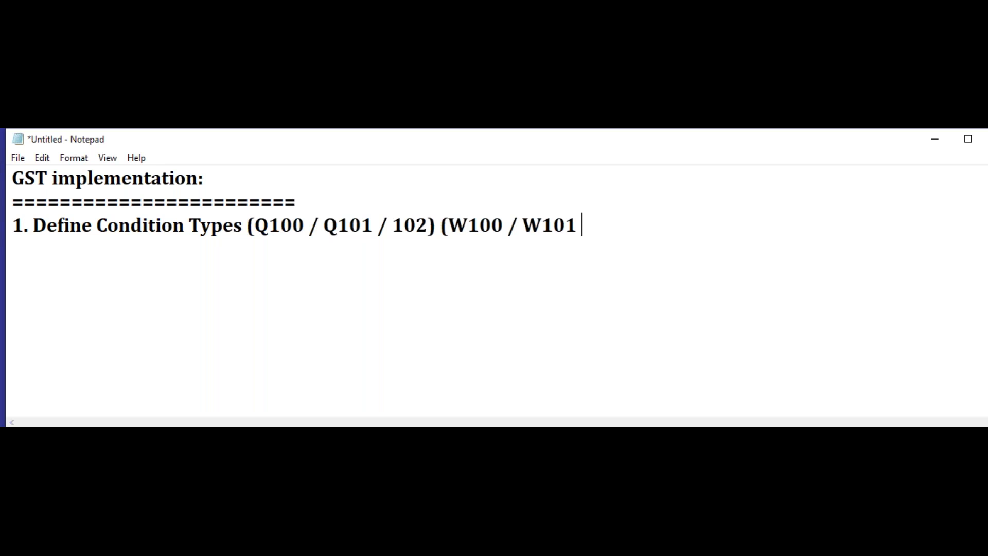
text(/ W102))
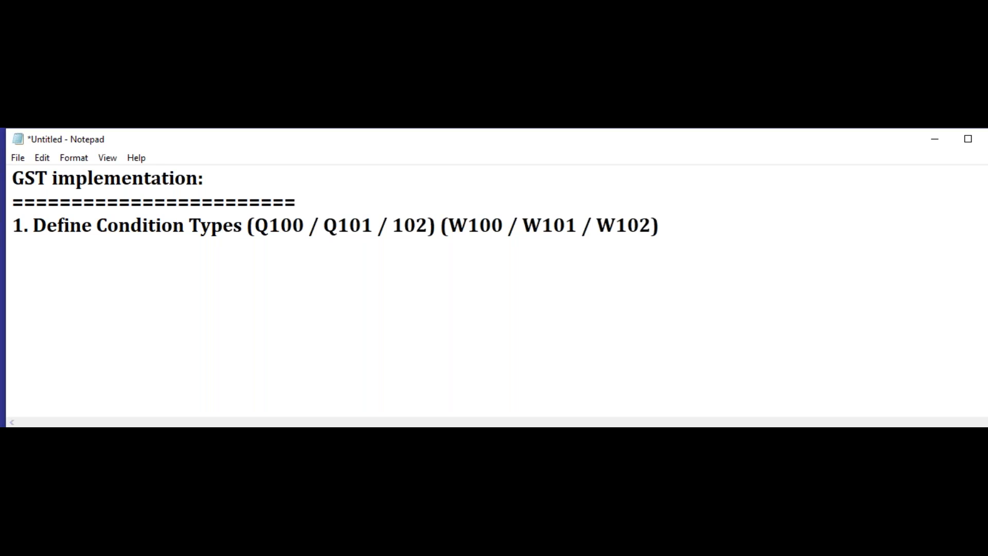
Step: Add item 2 to the list, reading "Check and change setup for tax processing (Base amount)"
key(Return)
text(2. Check an)
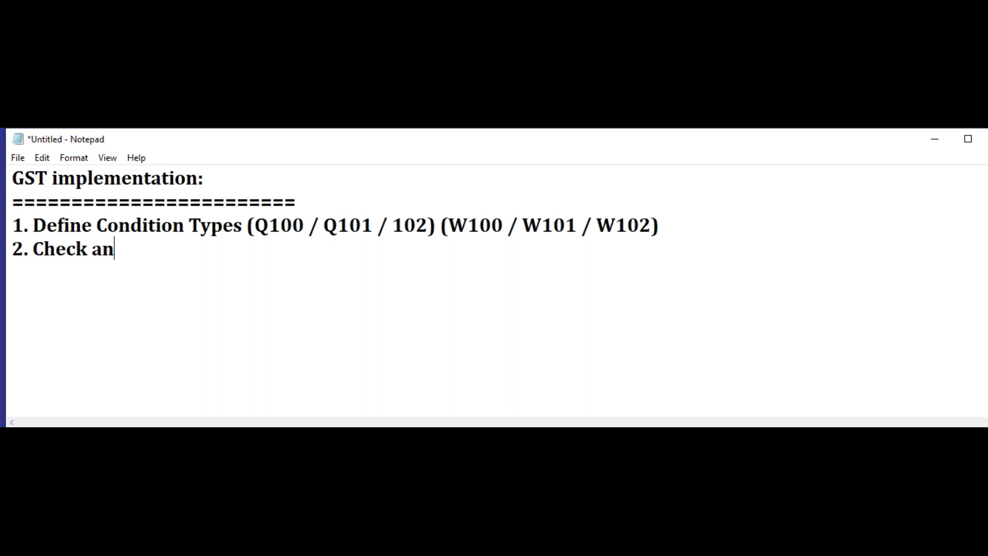
text(d change set)
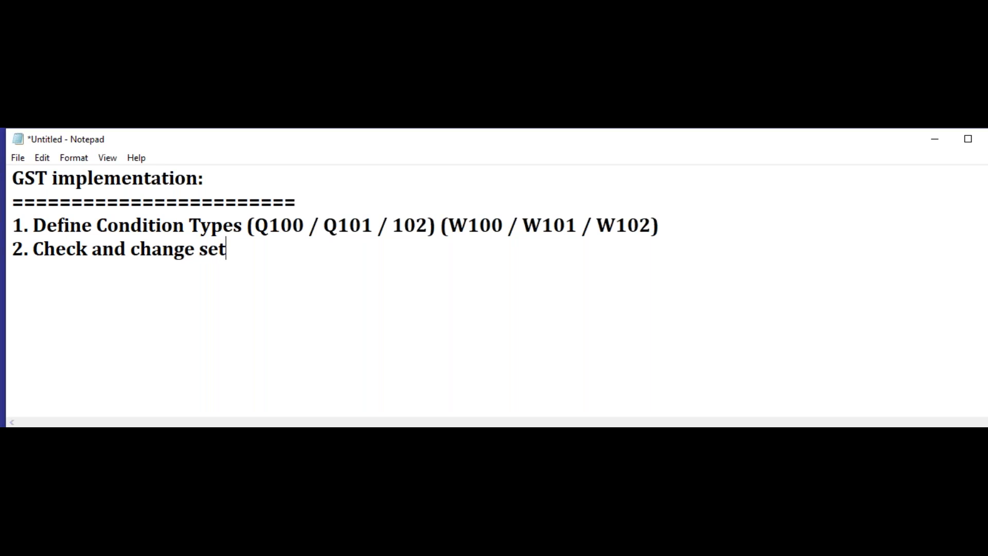
text(up for tax)
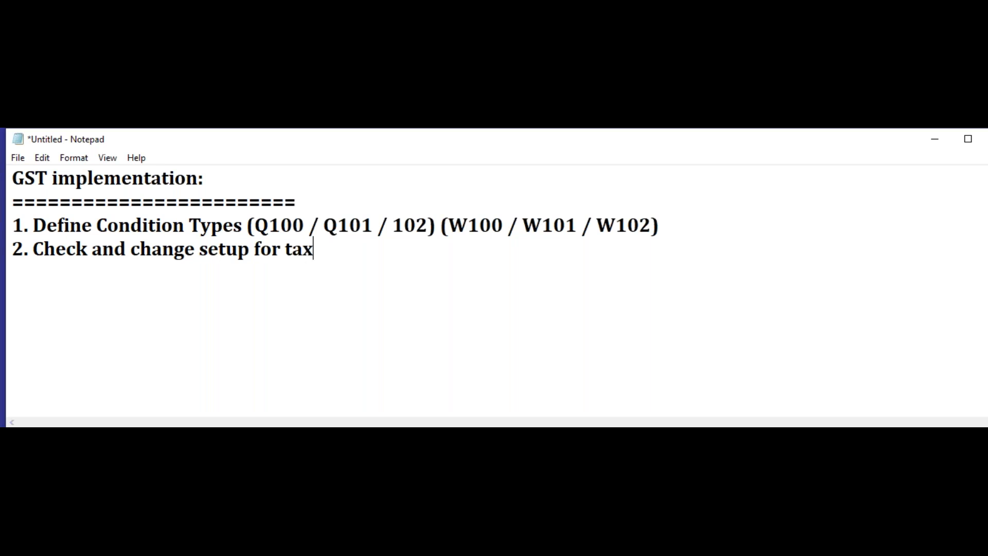
text( processing)
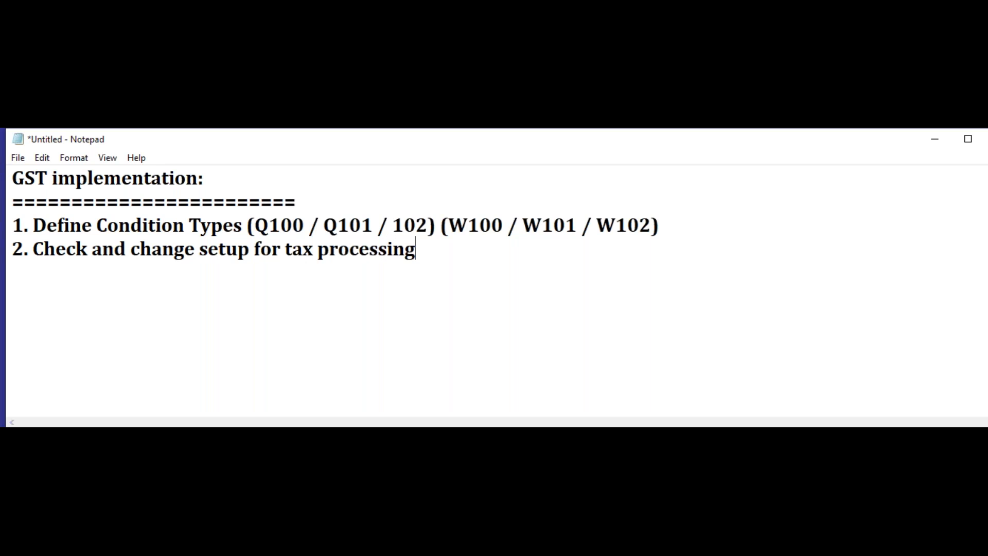
text( (Base amout)
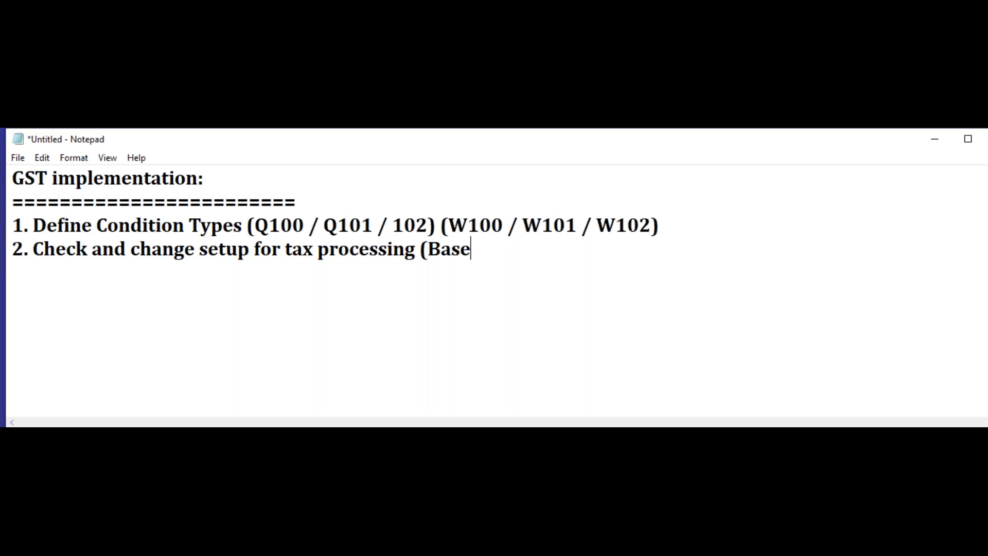
key(BackSpace)
key(BackSpace)
text(unt))
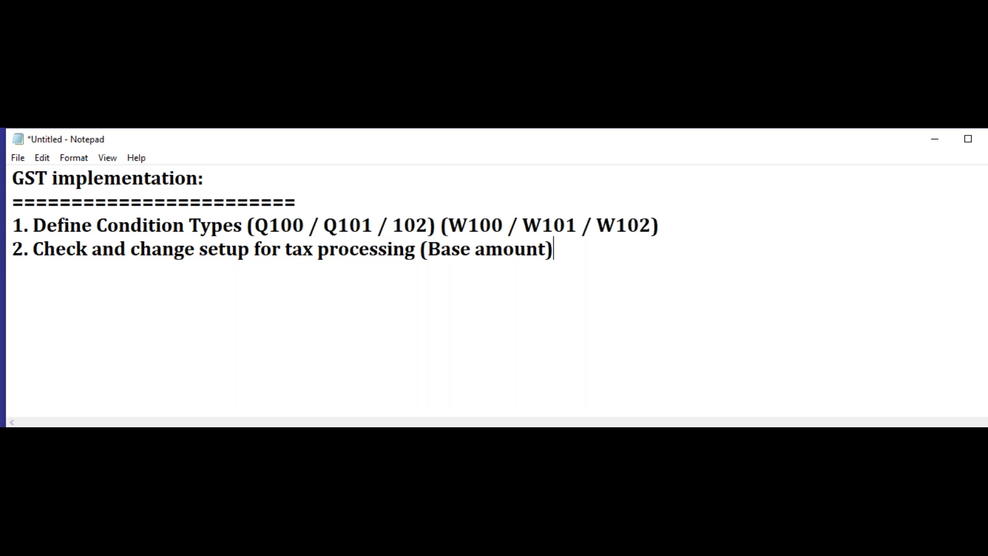
Step: Add item 3 to the list, reading "Define Procedure (GSTIN and Control Data)"
key(Return)
text(3. Define Proce)
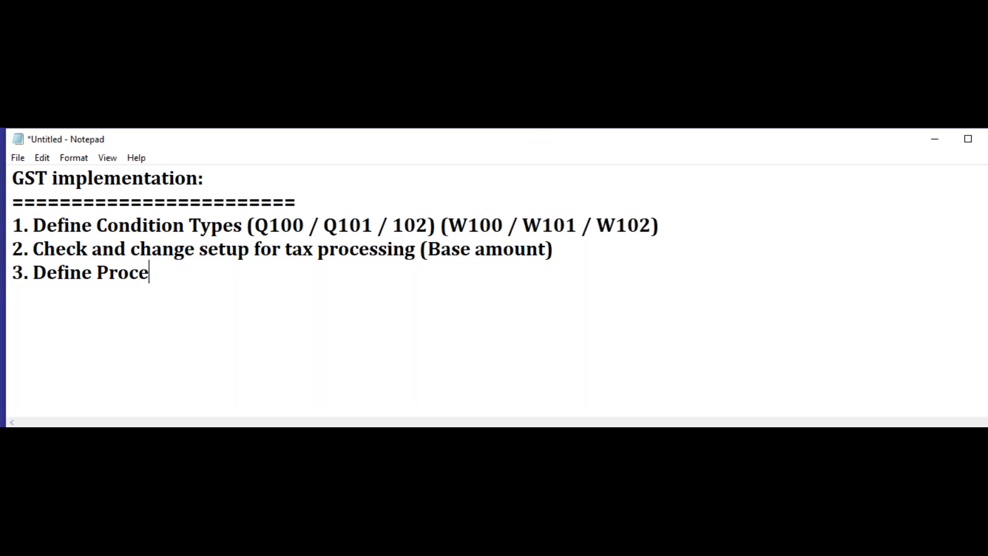
text(dure (GST)
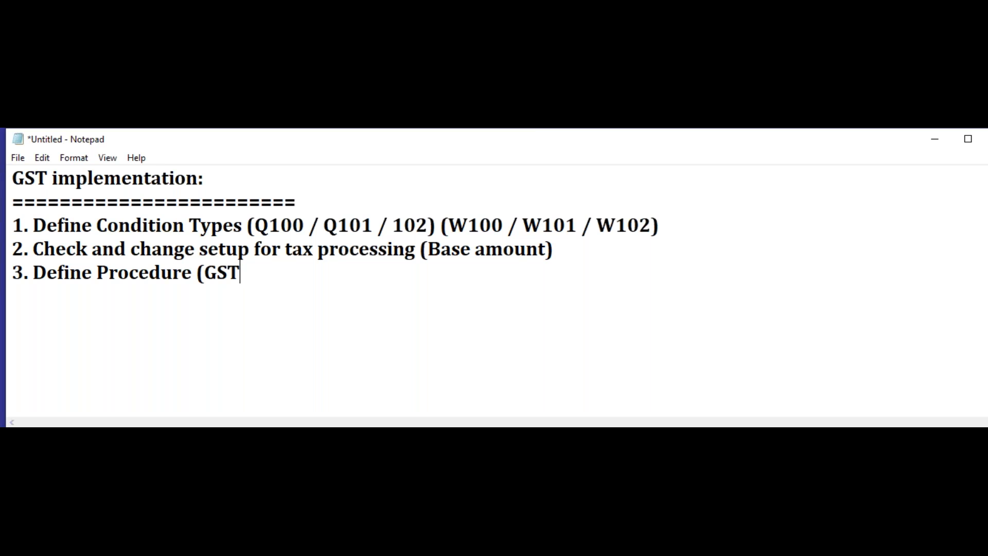
text(IN and )
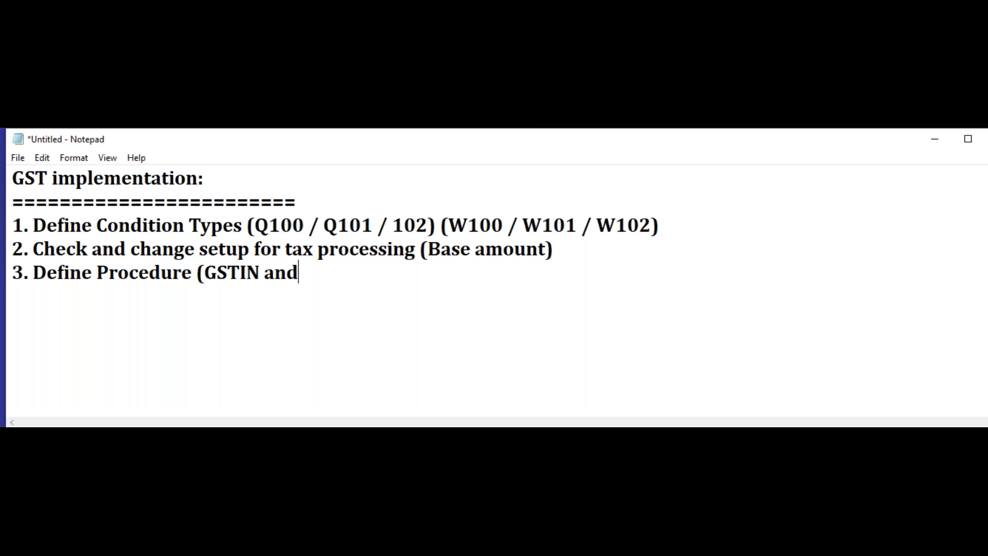
text(Control D)
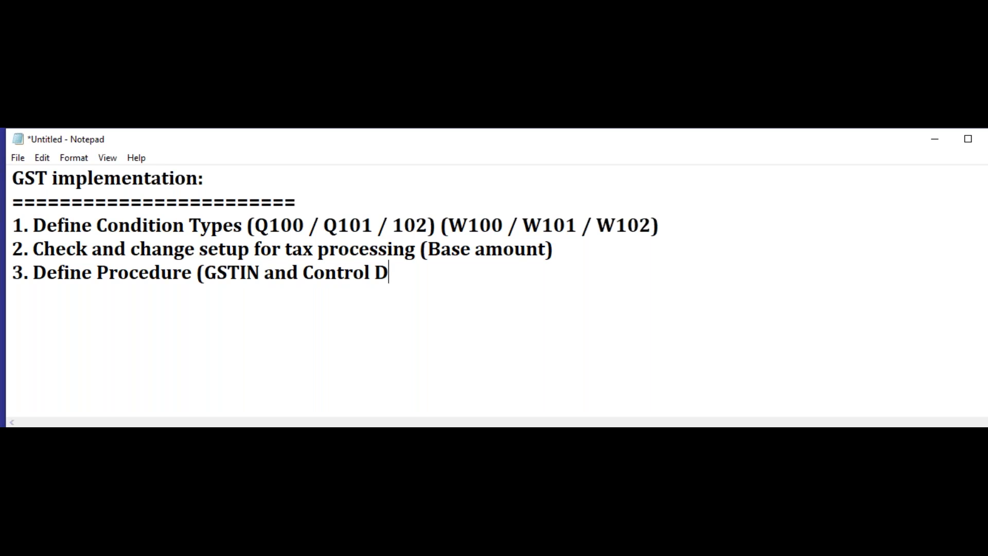
text(ata))
Step: Add item 4 to the list, reading "Assign company to calculation procedure"
key(Return)
text(4. )
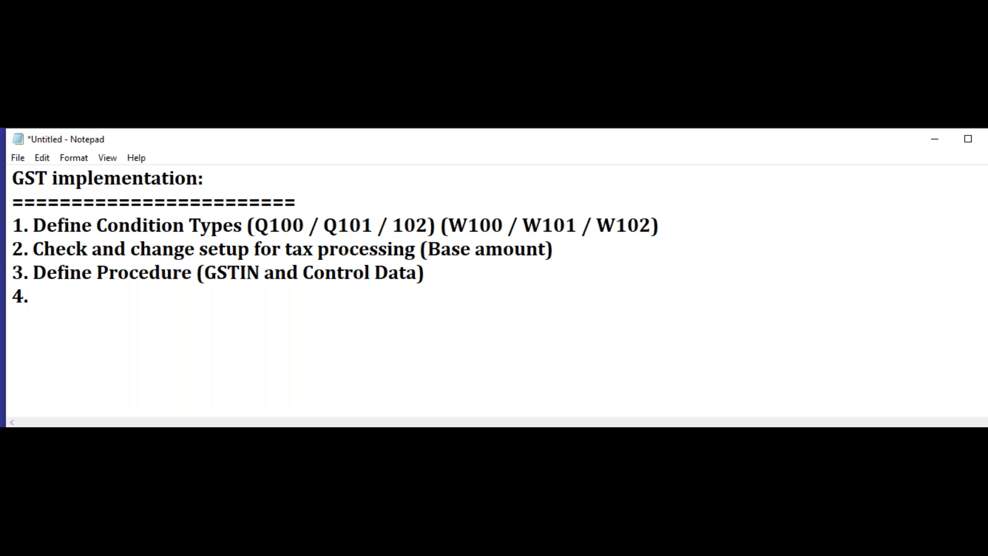
text(Assigncompany to co)
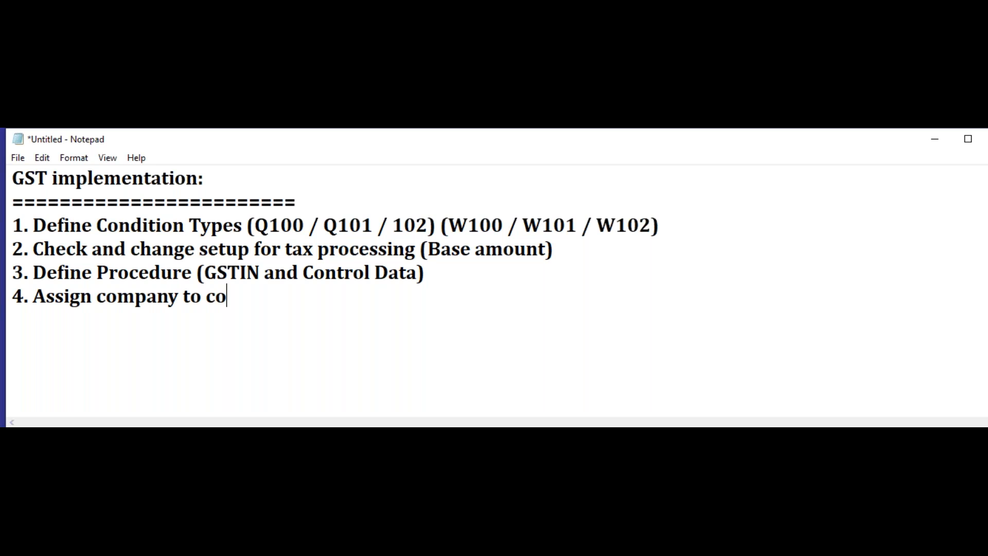
key(BackSpace)
text(alculation procd)
key(BackSpace)
text(edure)
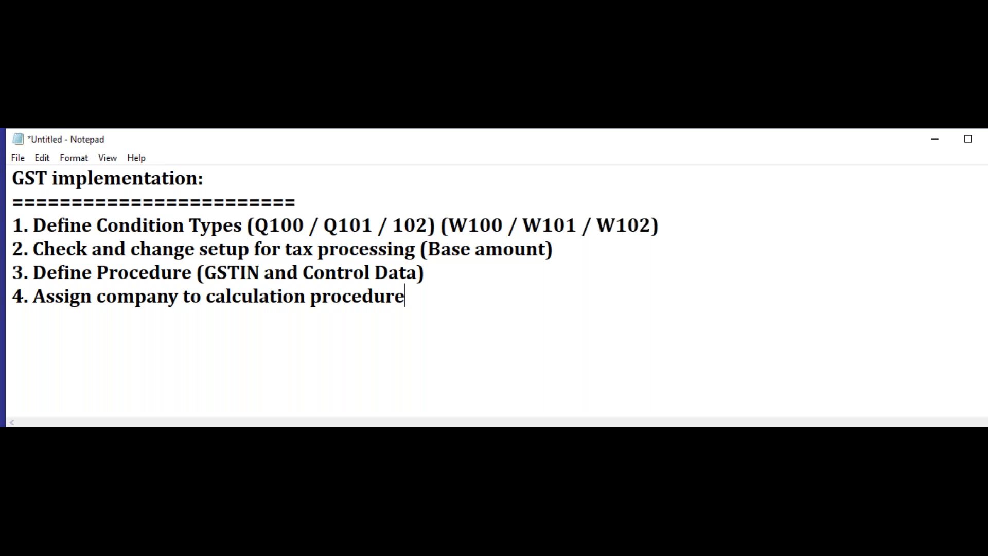
Step: Add item 5 to the list, reading "Define tax code for sale and purchase (T5)"
key(Return)
text(5. Define t)
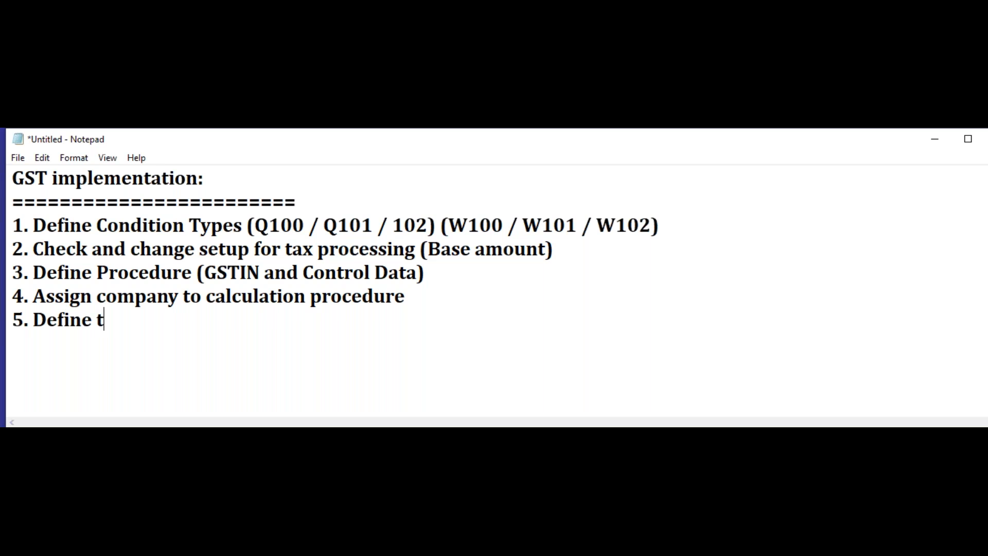
text(ax code)
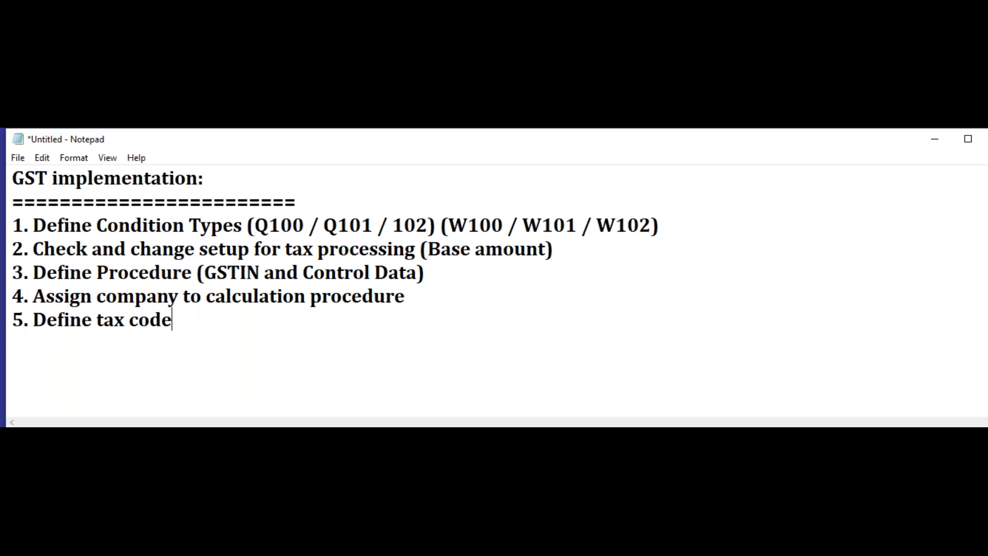
text( for sale and purc)
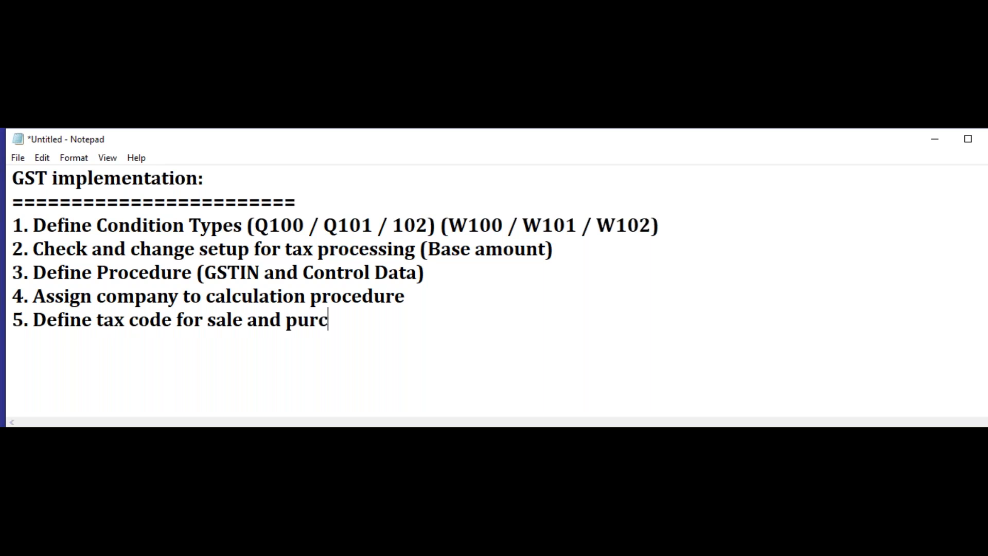
text(hase ()
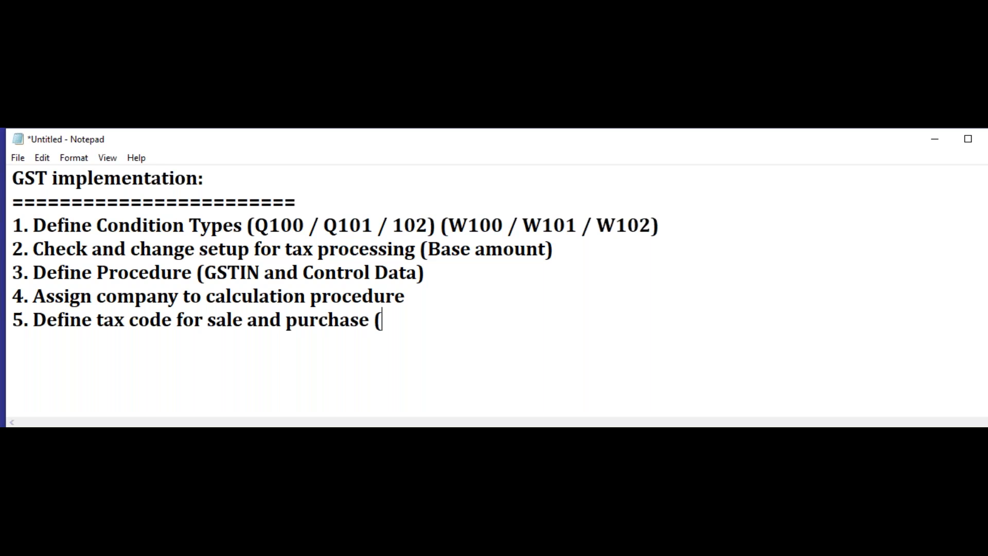
text(T5))
Step: Add item 6 to the list with the text "Define tax GL account"
key(Return)
text(6. )
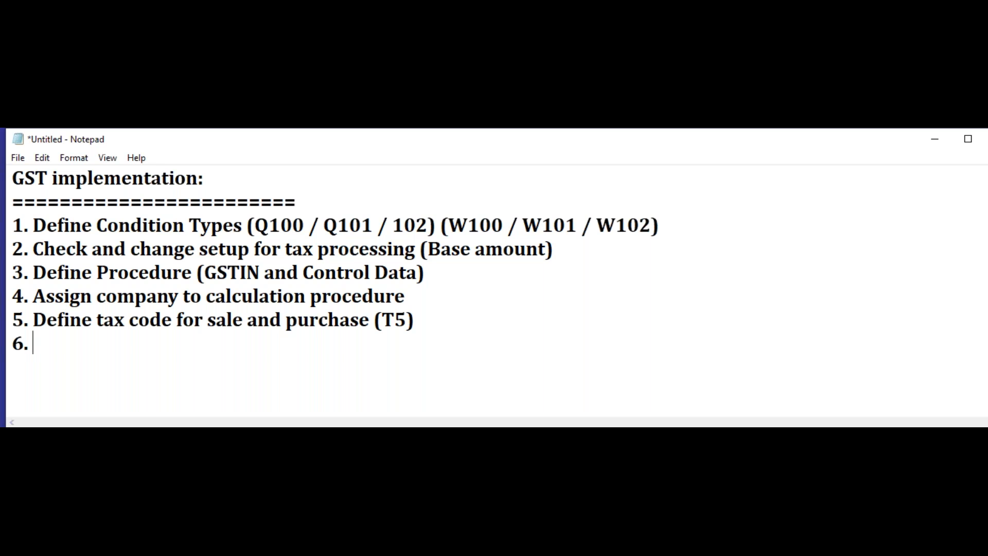
text(Define ta)
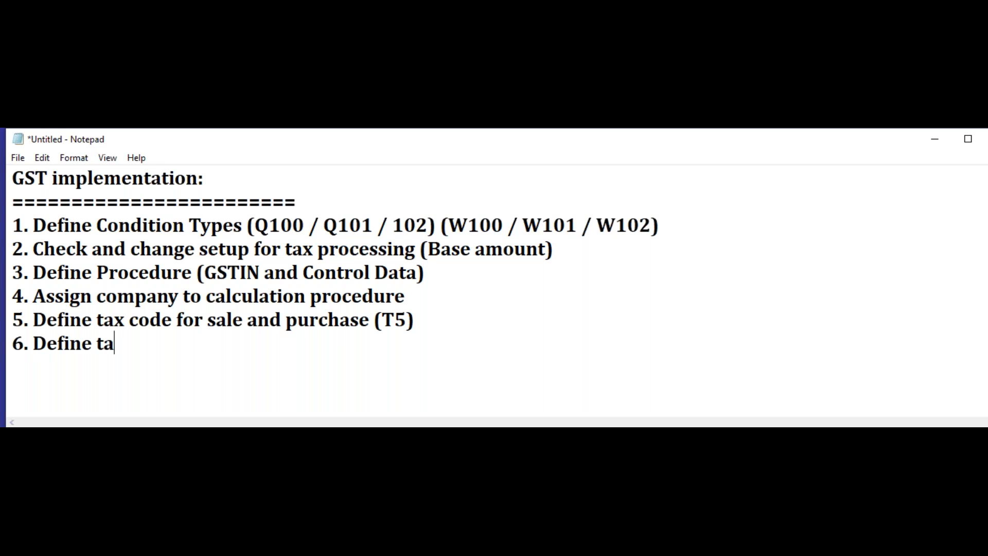
text(x GL account)
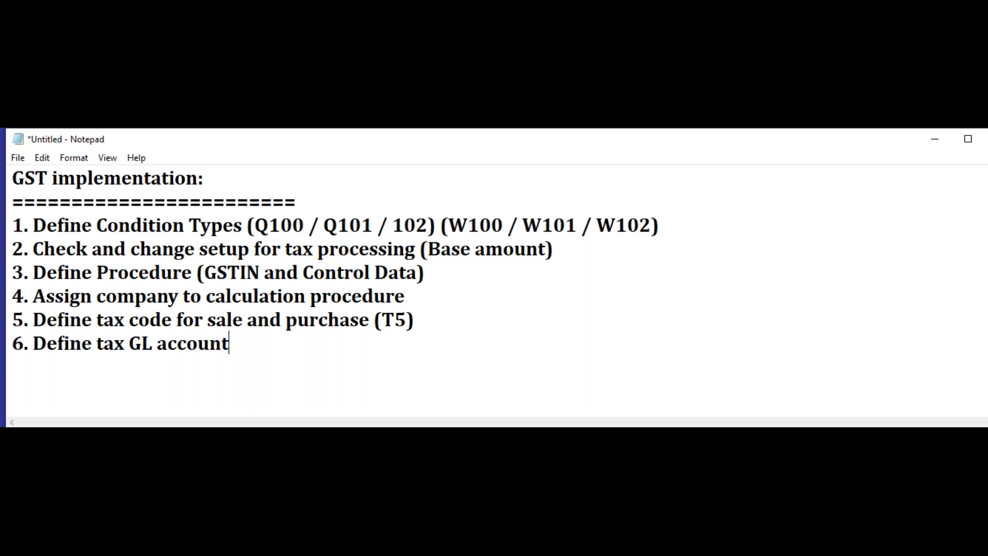
text(s (INp)
Step: Extend item 6 to read "Define tax GL accounts (Input CGST"
key(BackSpace)
key(BackSpace)
text(nput CGST)
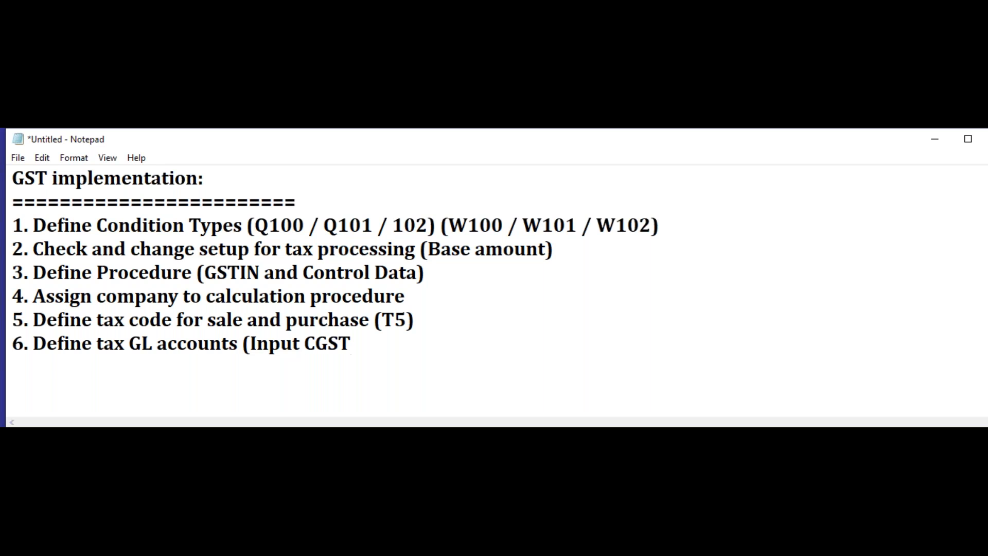
text( / Input SGst)
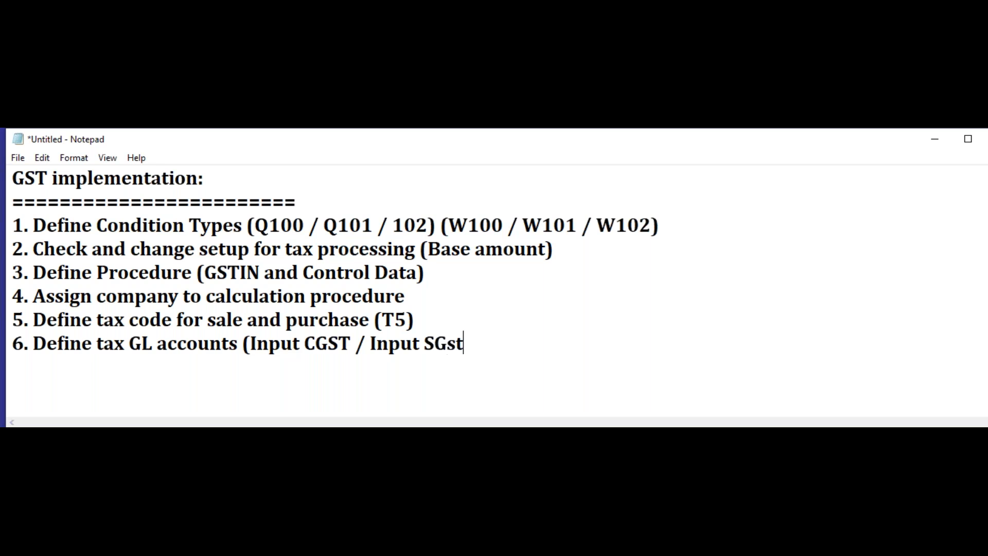
Step: Add " / Input SGST" after "Input CGST" in item 6
key(BackSpace)
key(BackSpace)
key(BackSpace)
text(ST)
text( ?)
Step: Complete the bracketed list in item 6 with " / Input IGST)"
key(BackSpace)
text(/ INput)
key(BackSpace)
key(BackSpace)
key(BackSpace)
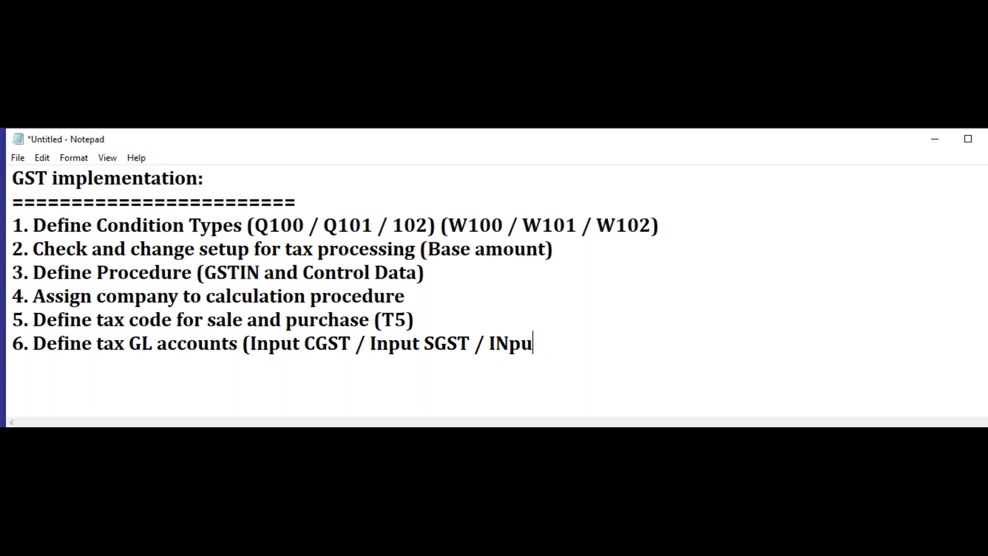
key(BackSpace)
key(BackSpace)
text(Input )
text(IGST))
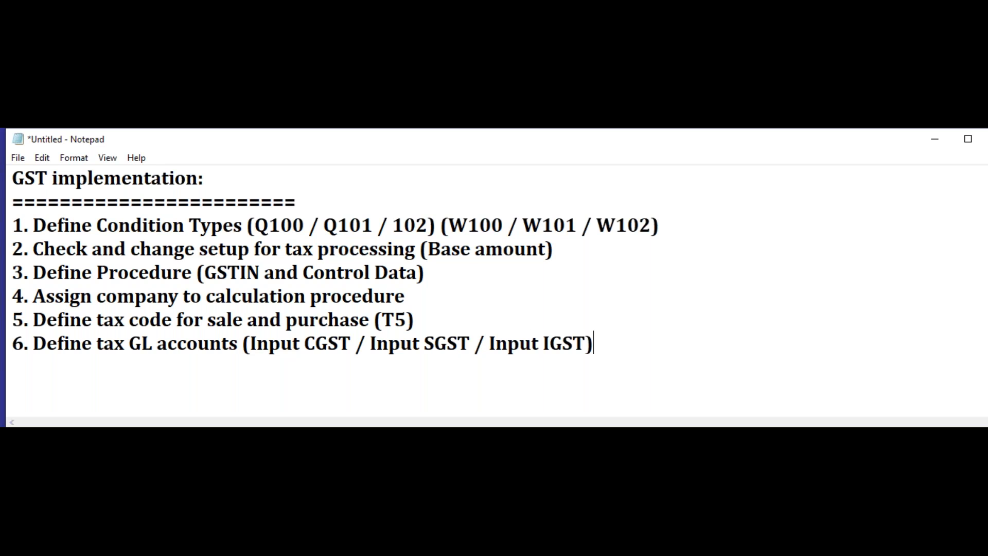
Step: Add item 7 to the list, reading "Define Vendor reconciliation GL a/c"
key(Return)
text(7. Define Vend)
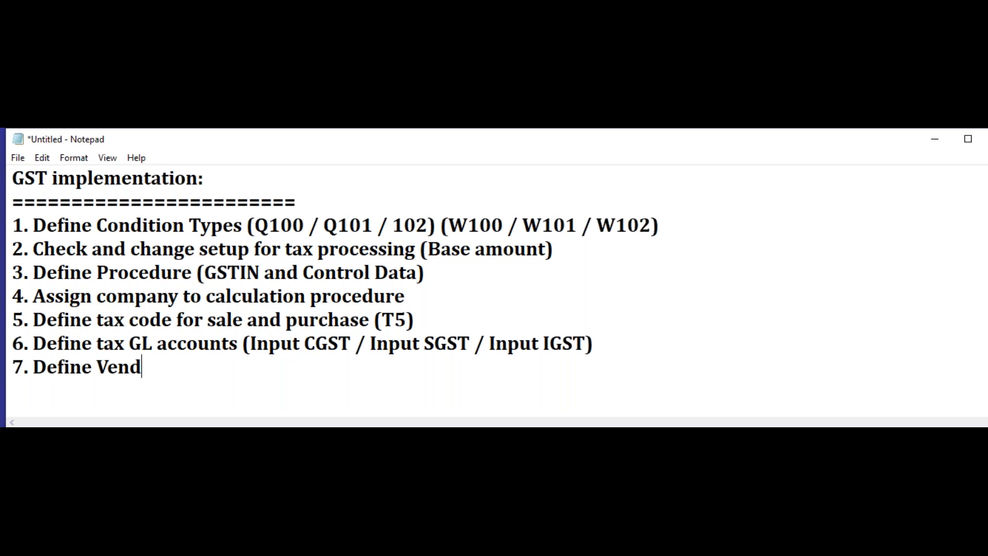
text(or reconc)
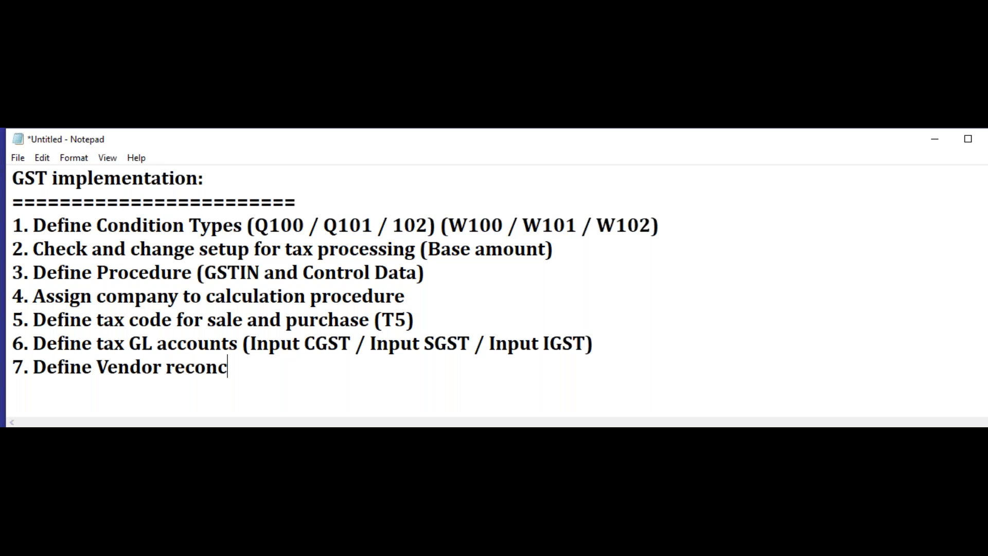
text(iliation GL a/c)
Step: Add item 8 to the list, reading "Define purchase GL a/c"
key(Return)
text(8.)
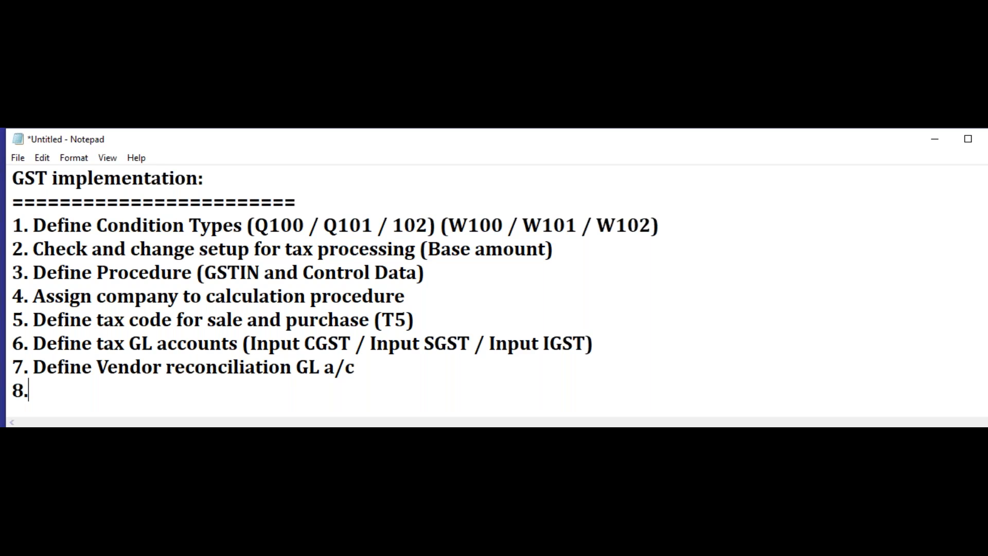
text( Deinfe)
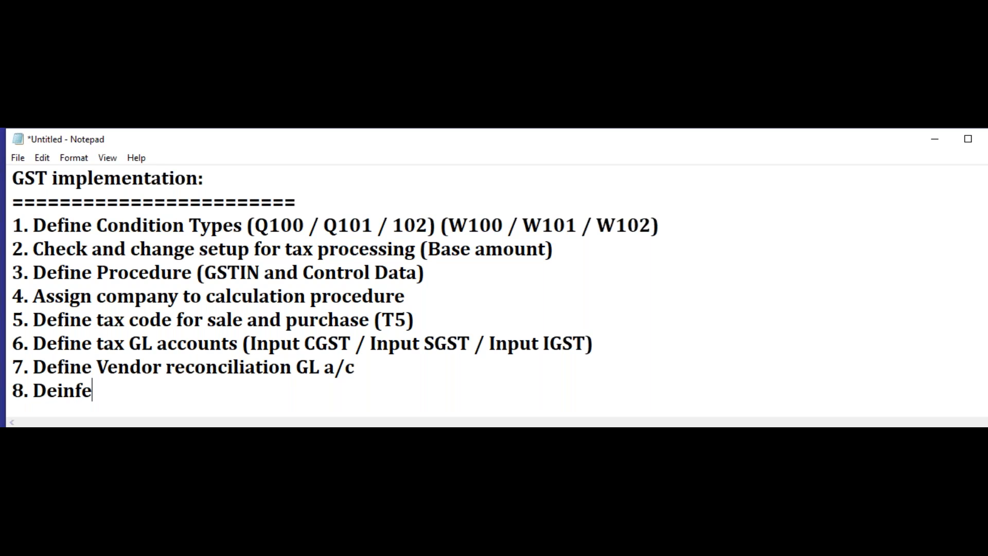
key(BackSpace)
key(BackSpace)
key(BackSpace)
key(BackSpace)
text(fine pur)
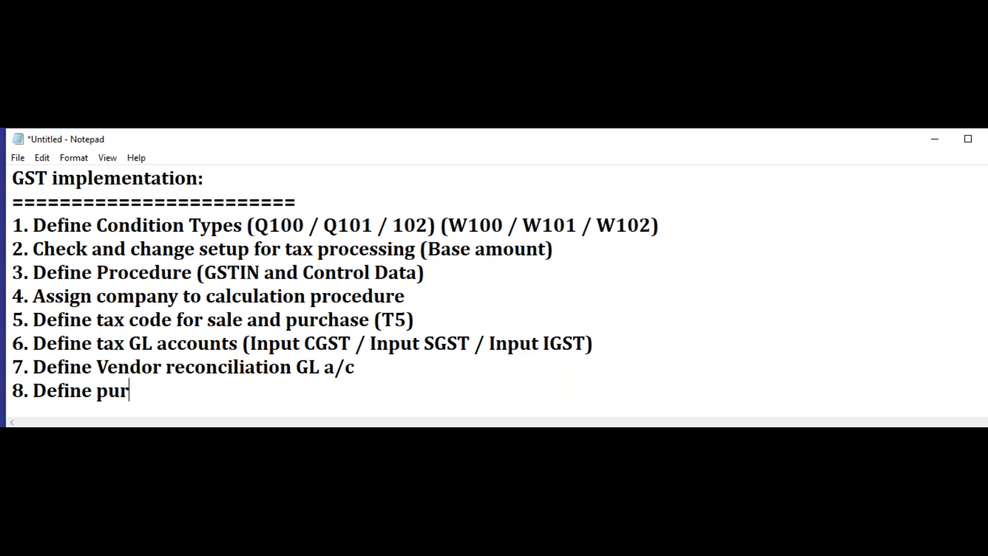
text(chase GL a/c)
Step: Add item 9 to the list, reading "Post vendor Invoices"
key(Return)
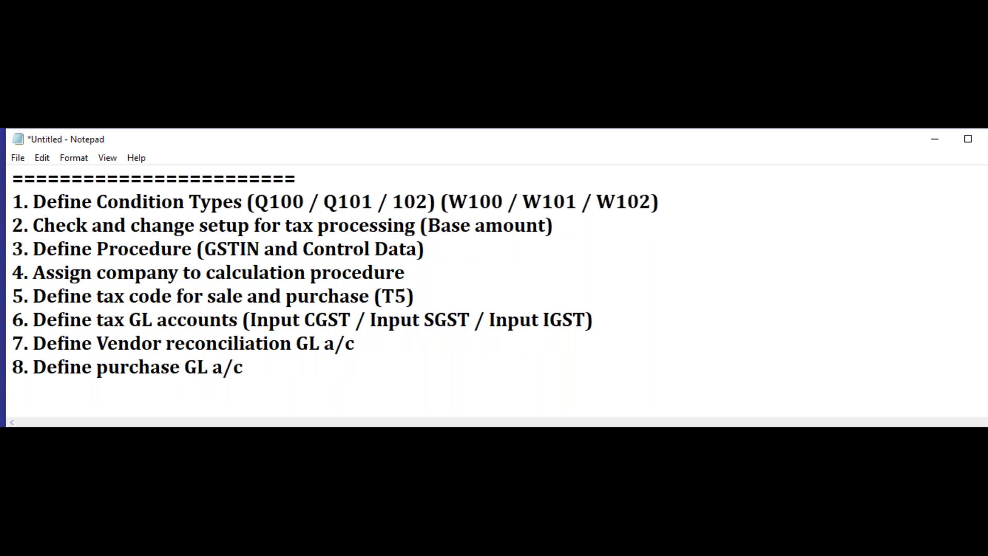
text(9. Post vendor Invoices)
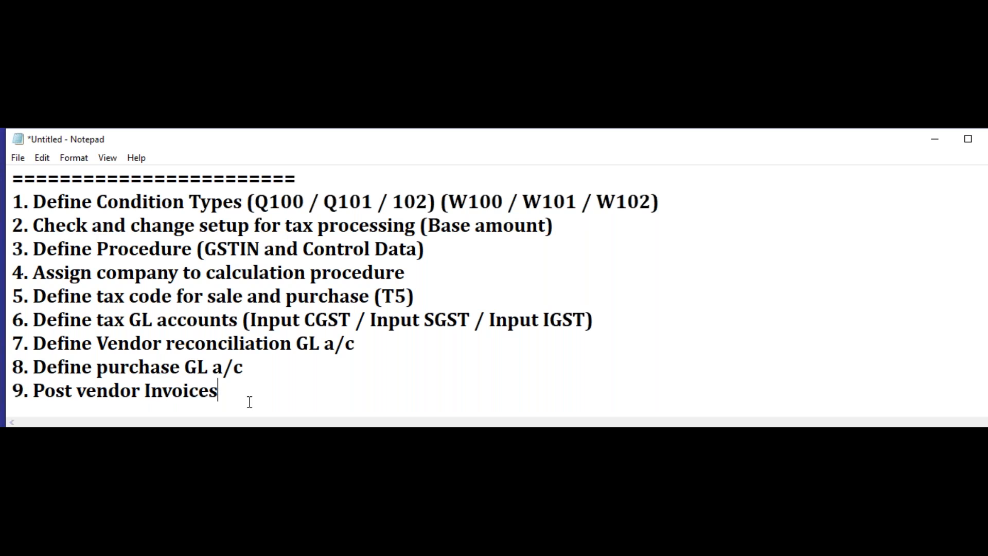
Step: Add a long separator line of equals signs below item 9
key(Return)
text(===)
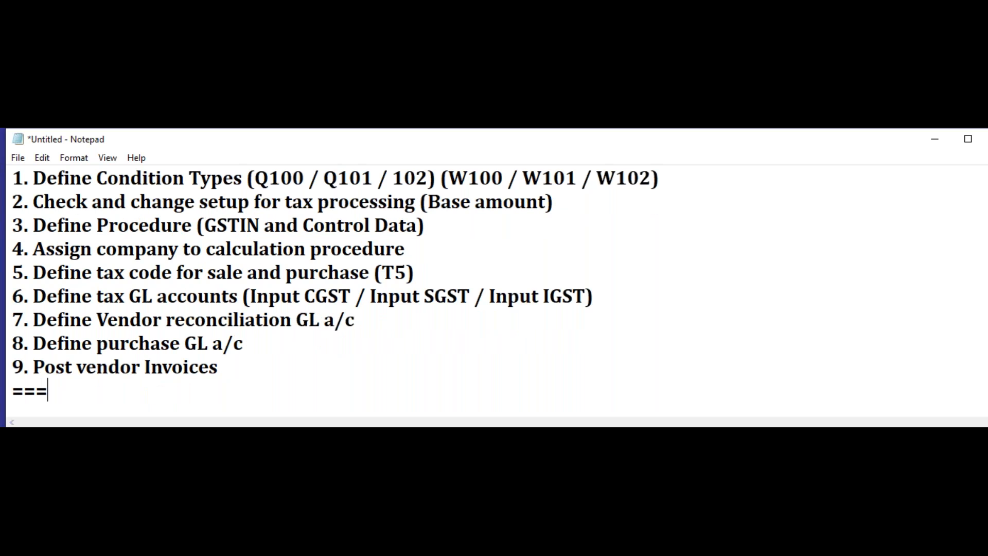
text(=================================================)
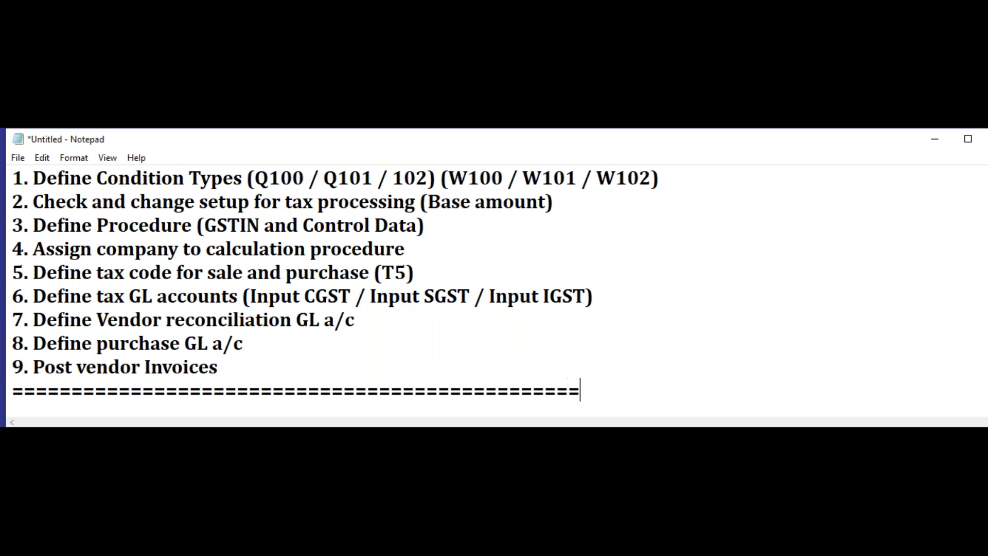
text(=============)
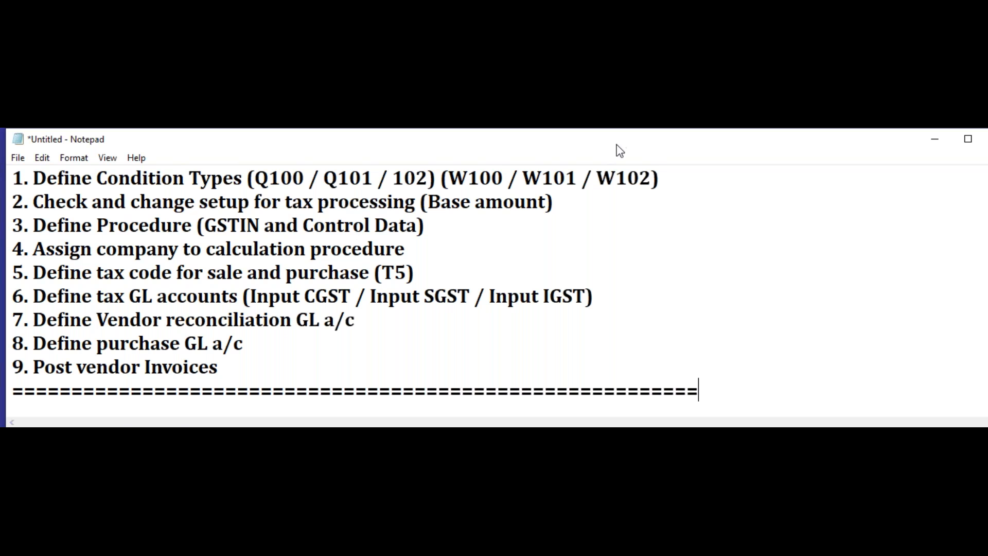
Step: Copy the whole item 1 line, "Define Condition Types" with its codes, to a new line directly below the separator under item 9
scroll(515, 220, up, 1)
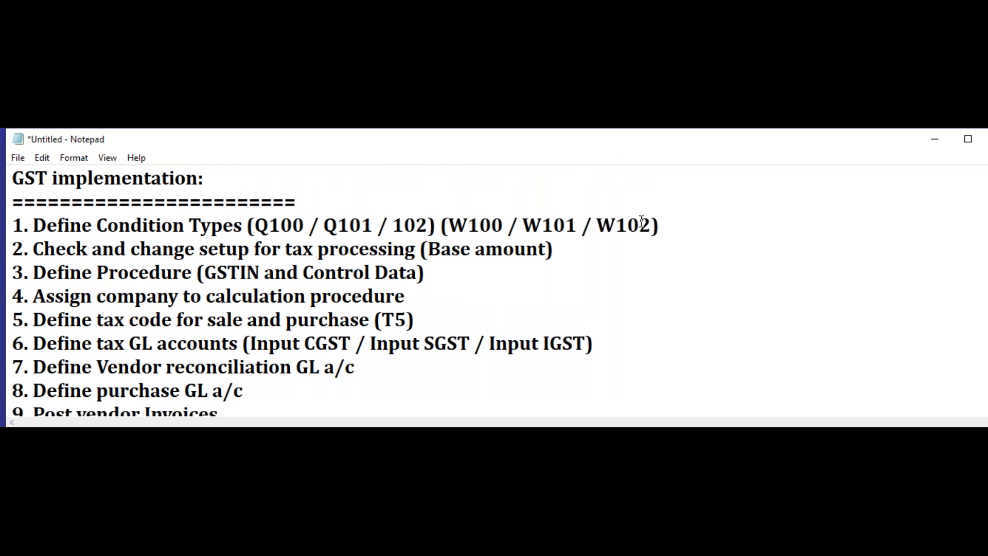
drag(668, 225, 116, 233)
click(12, 240)
drag(12, 240, 12, 225)
key(ctrl+c)
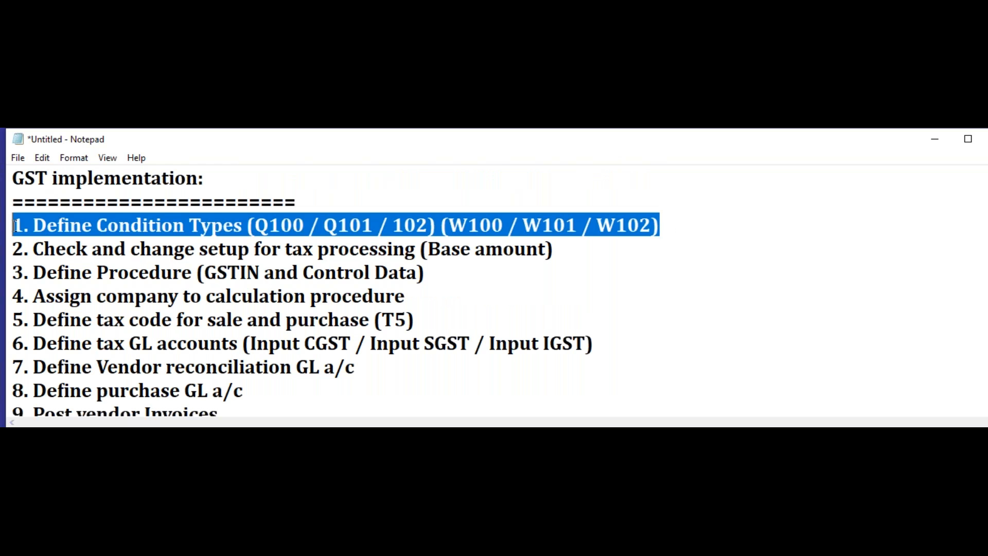
scroll(402, 283, down, 1)
click(86, 412)
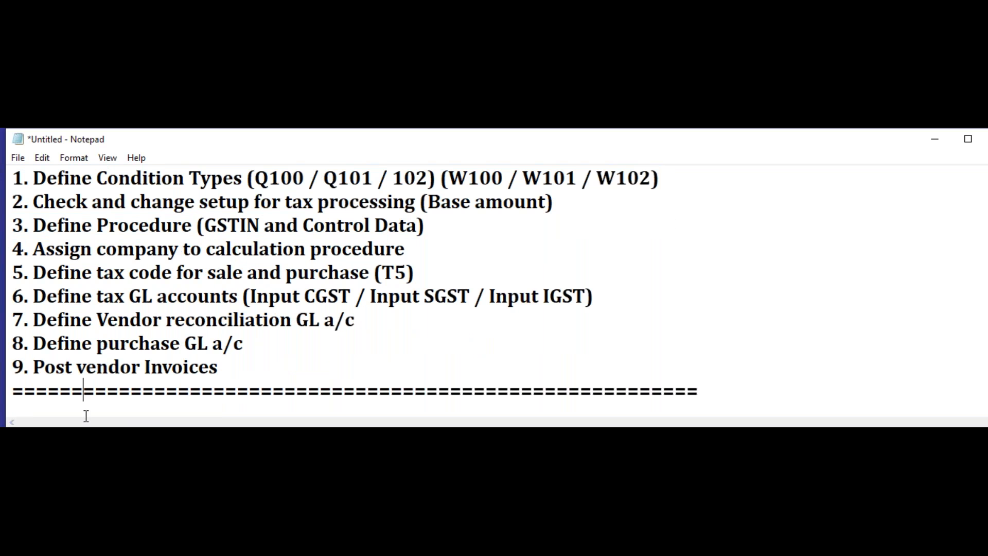
click(704, 392)
key(Return)
key(Return)
key(Return)
key(Return)
key(Return)
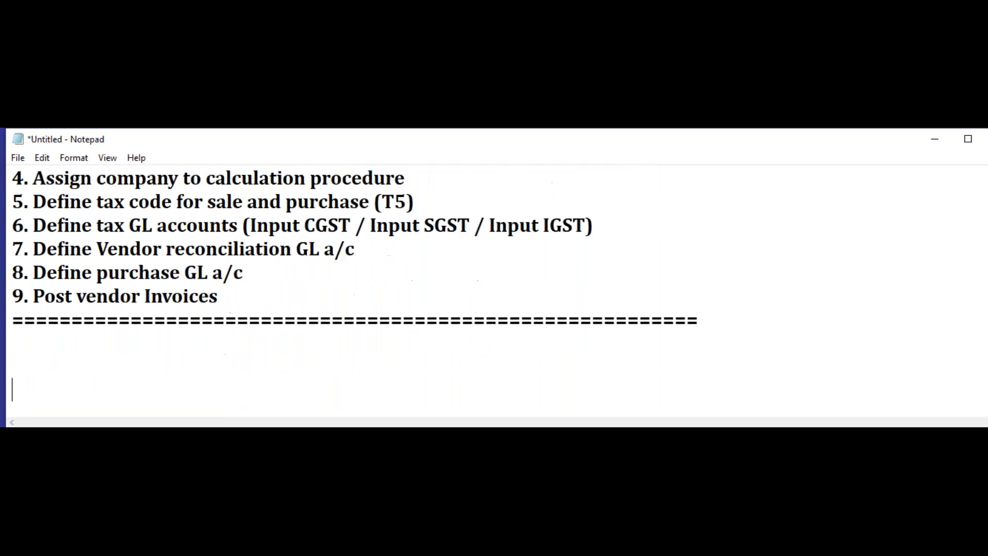
key(BackSpace)
key(BackSpace)
key(BackSpace)
key(BackSpace)
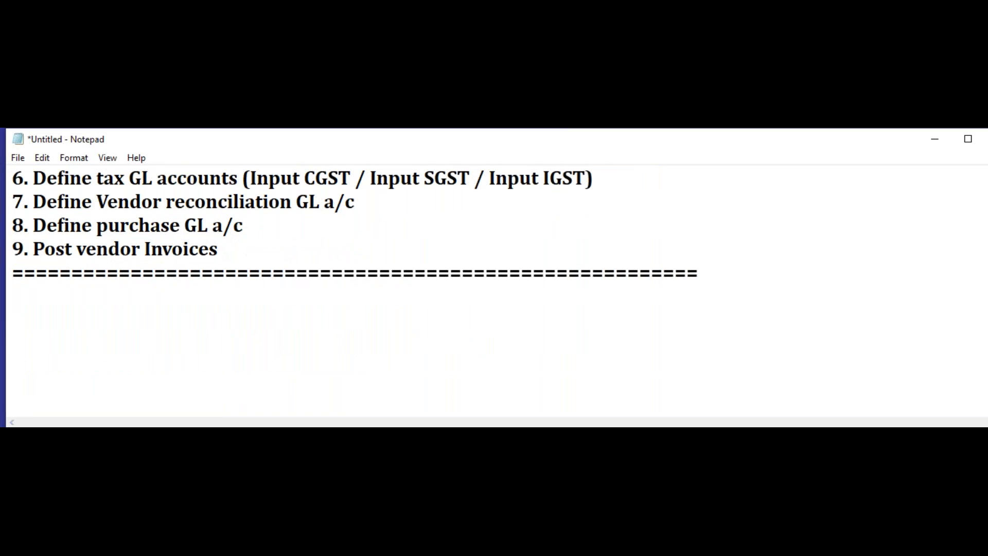
key(ctrl+v)
key(Return)
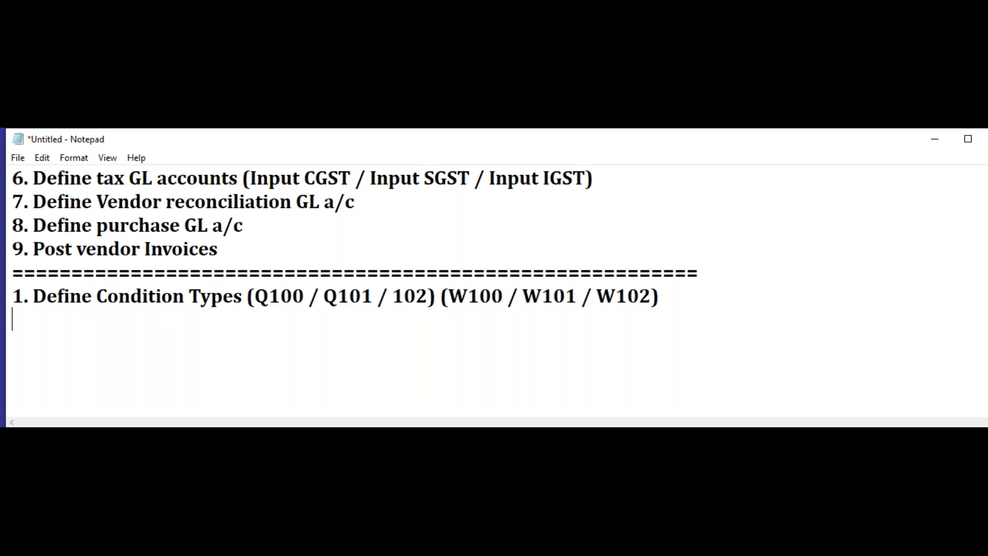
Step: Start the configuration path under the copied item 1 with "Img ==> financial accounting new ==>"
text(Img ==> financial account)
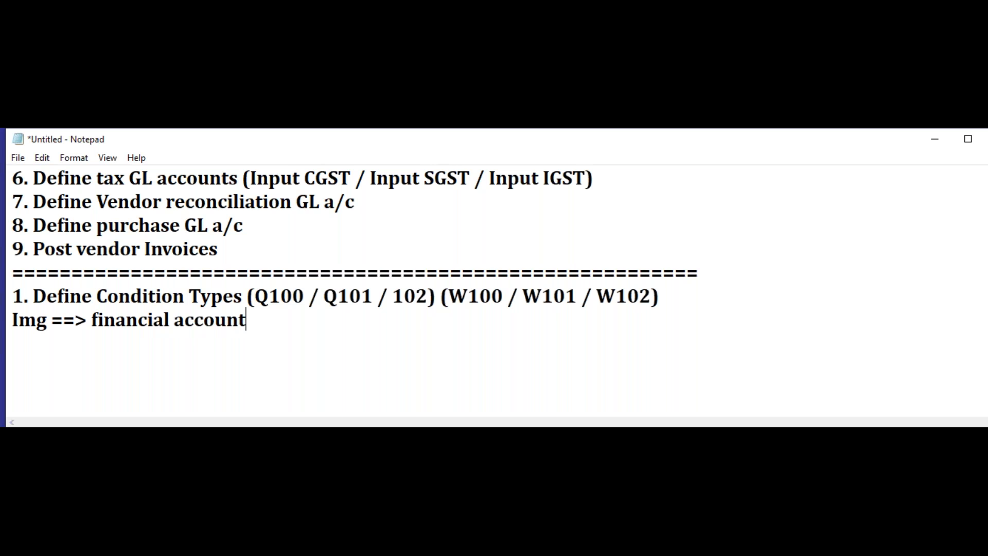
text(ing new ==)
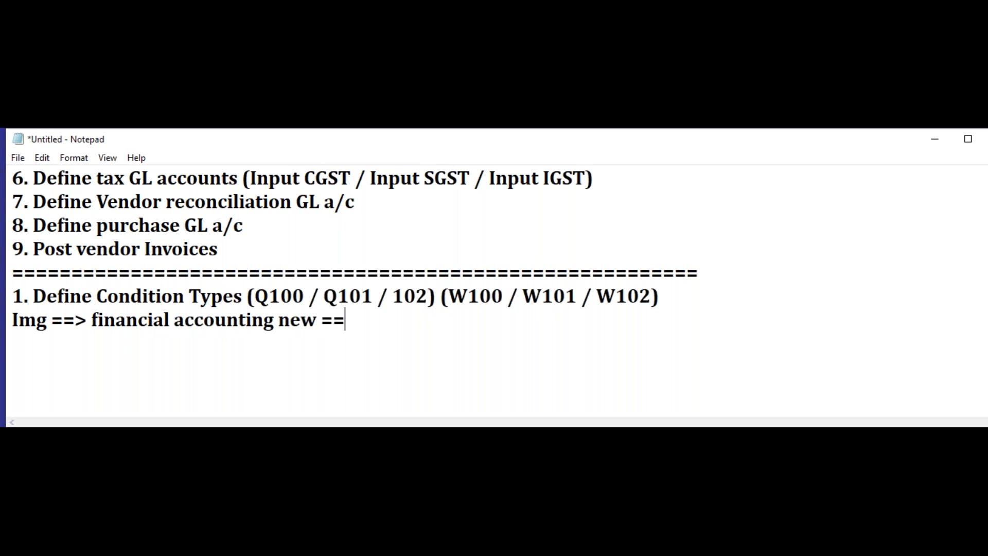
text(> financial)
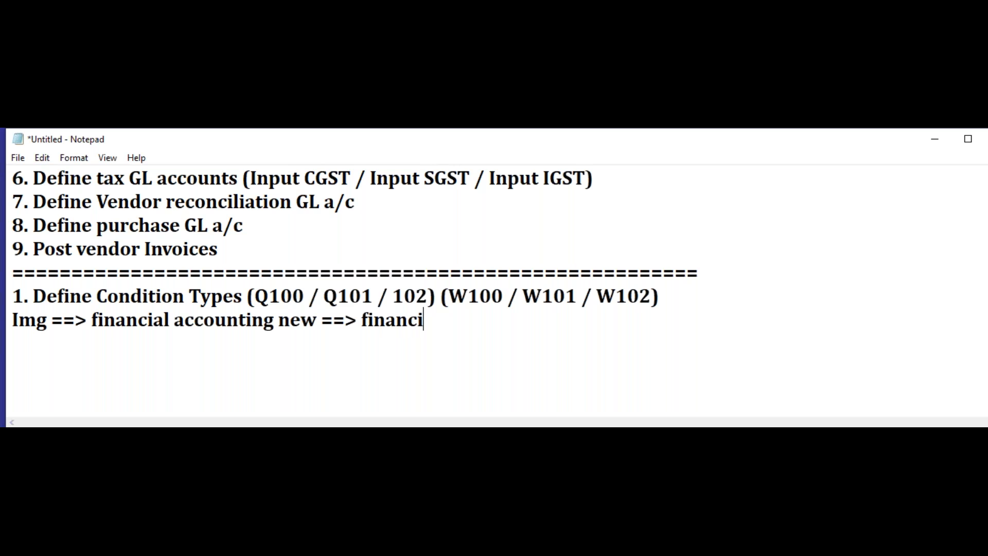
text( accounting)
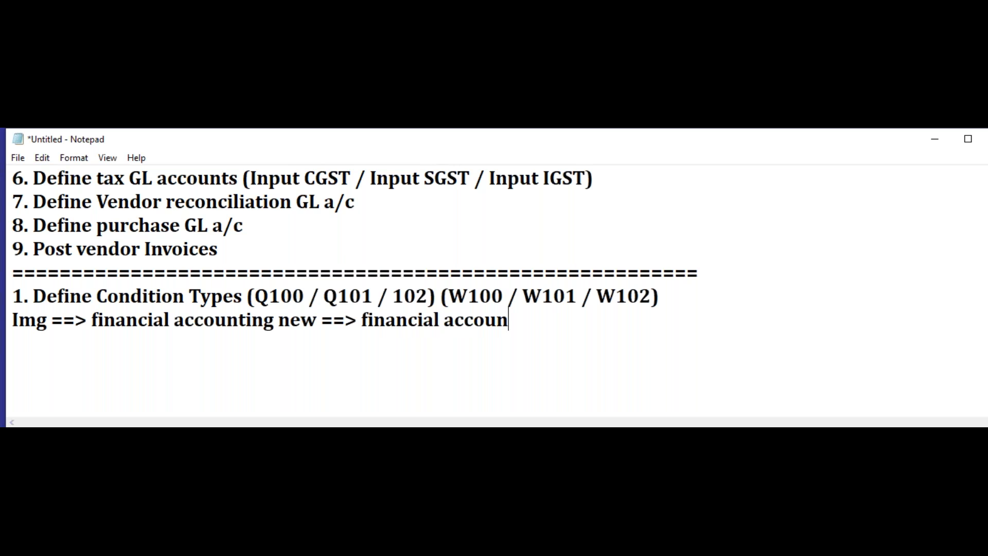
text( glob)
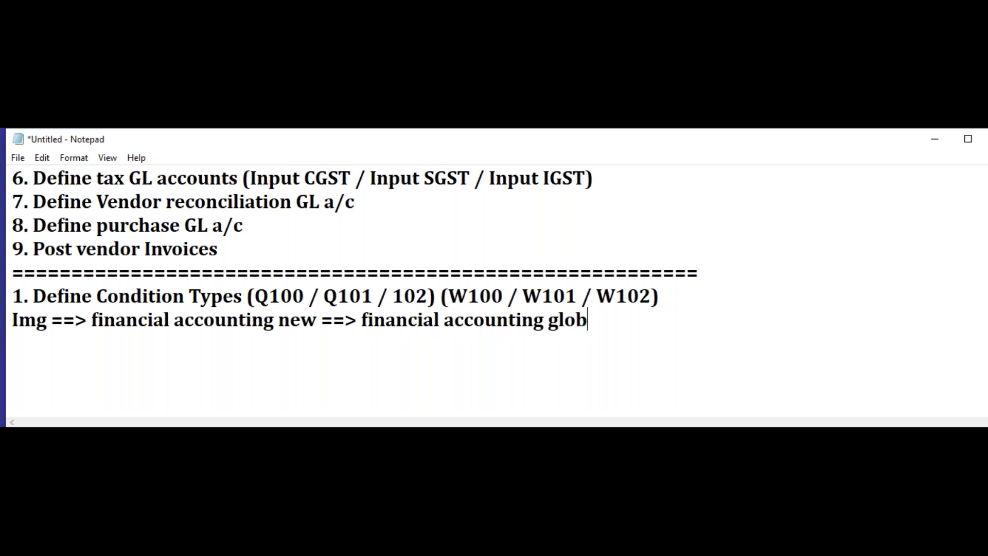
text(al sett)
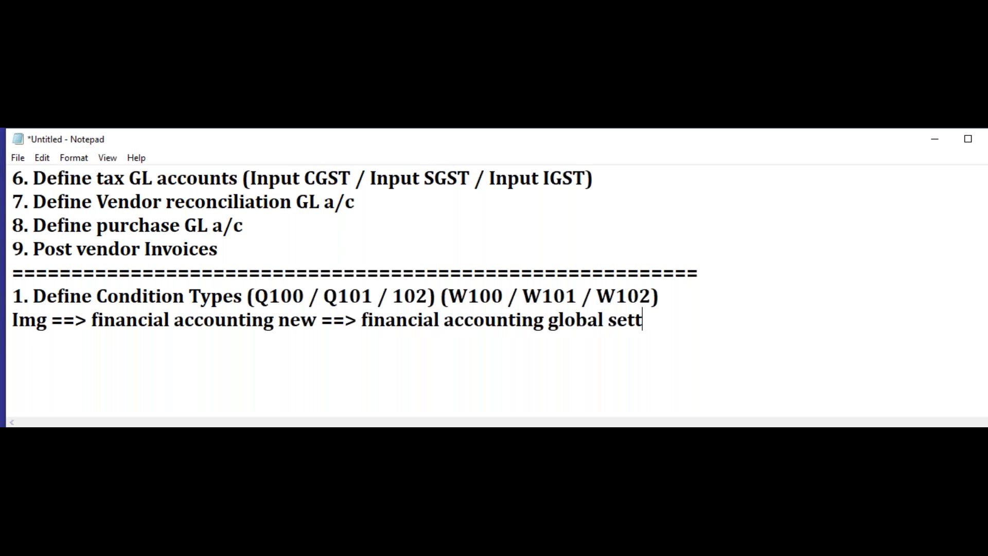
text(ings ==>)
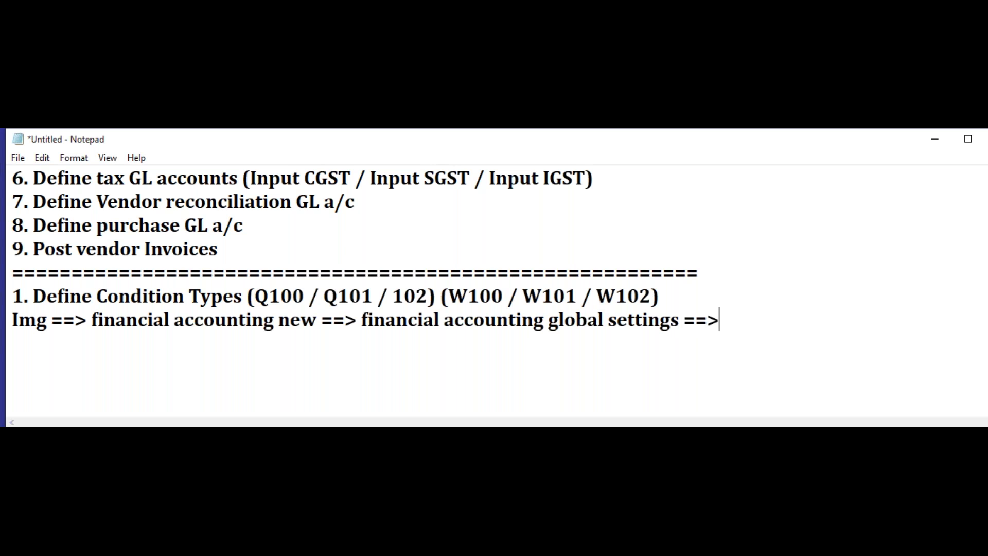
text(Tax on sales )
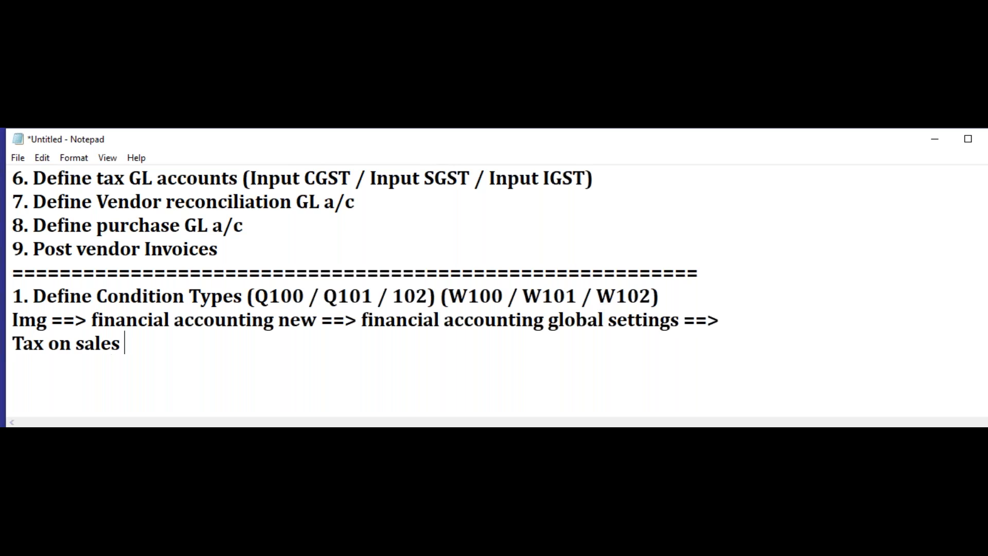
text(/ purchases ==>)
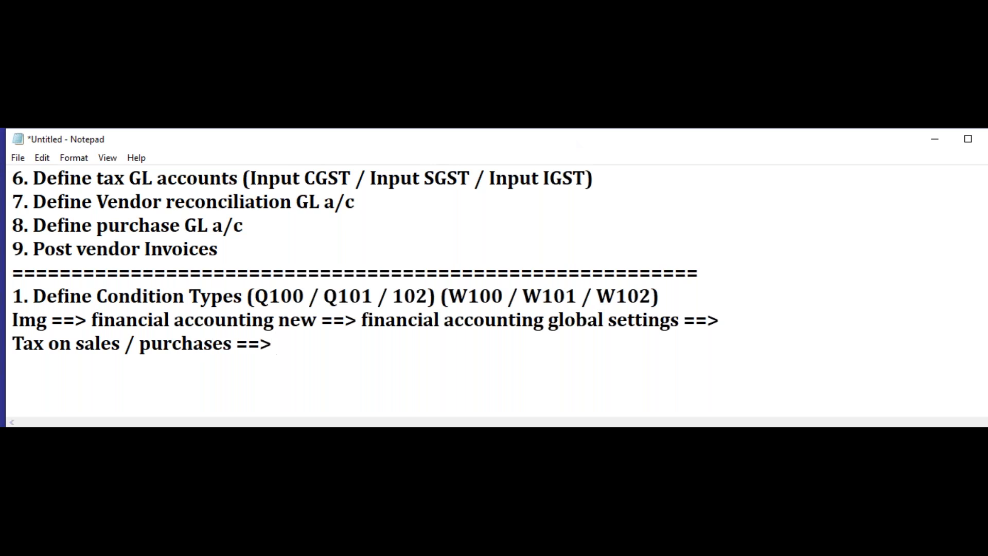
text(Basi)
text(sc)
Step: Append "Basic Settings ==>" to the configuration path
key(BackSpace)
key(BackSpace)
text(c Setting)
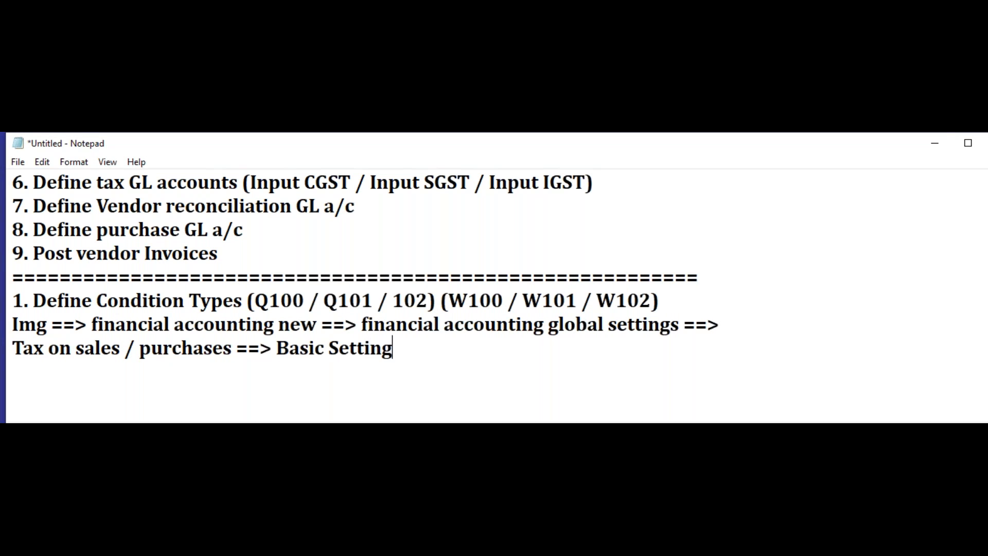
text(s ==>)
Step: Append "Check calculatin procedure ==>" to the configuration path
text(Check cal)
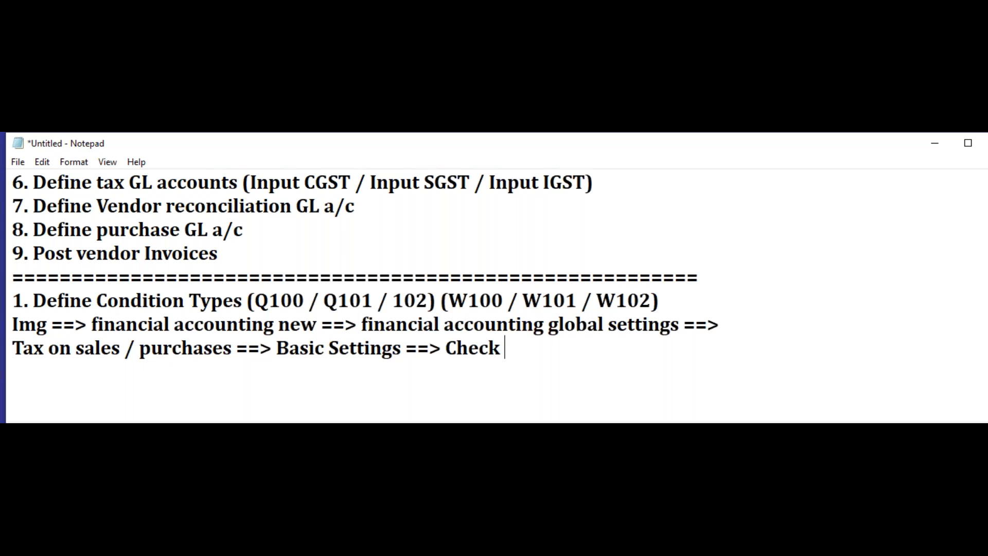
text(lati)
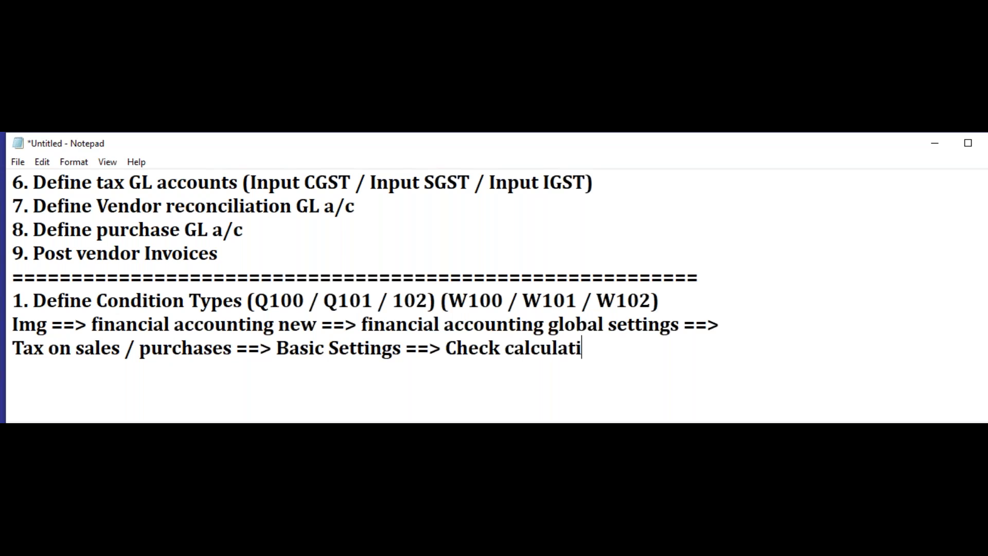
text(n proceud)
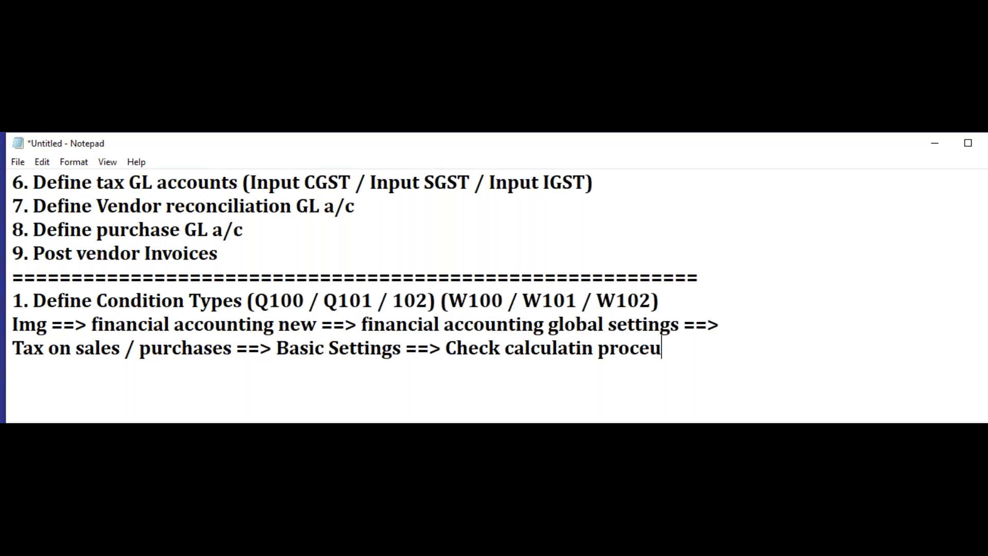
key(BackSpace)
key(BackSpace)
text(dure ==>)
Step: Continue the configuration path on a new line with "define condition types"
key(Return)
text(define confi)
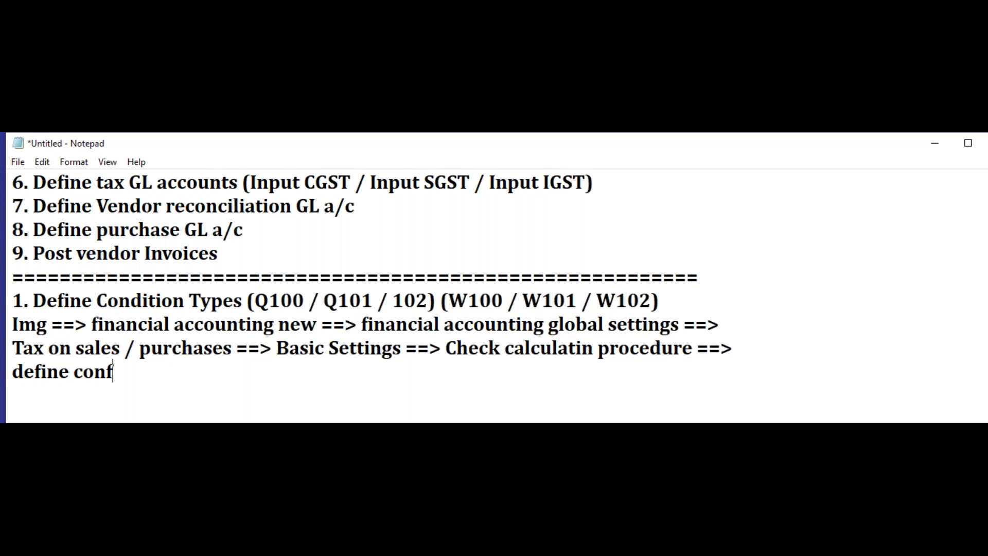
key(BackSpace)
key(BackSpace)
text(dition )
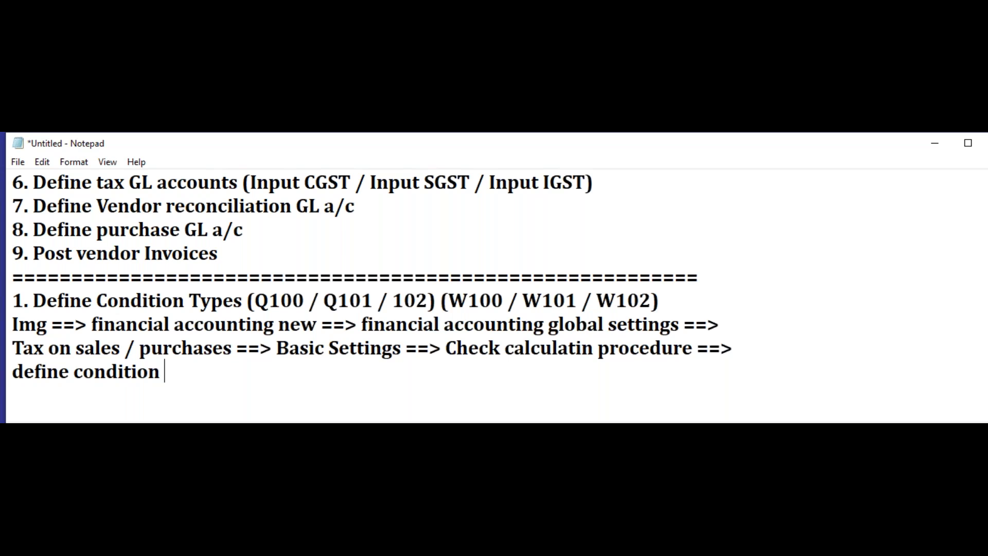
text(types )
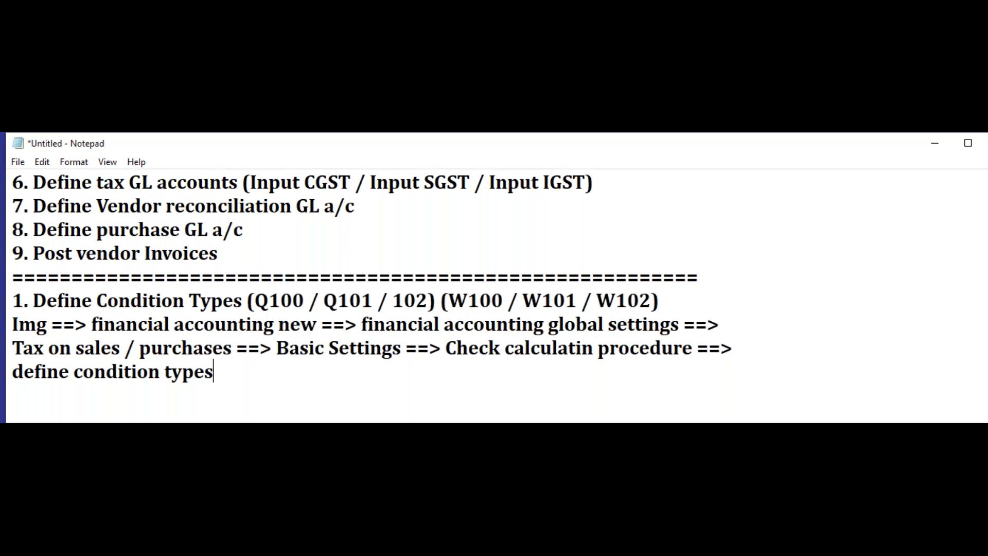
text(==> New entries.)
Step: Add a separator line of equal signs below the condition types configuration path
key(Return)
text(===================================================)
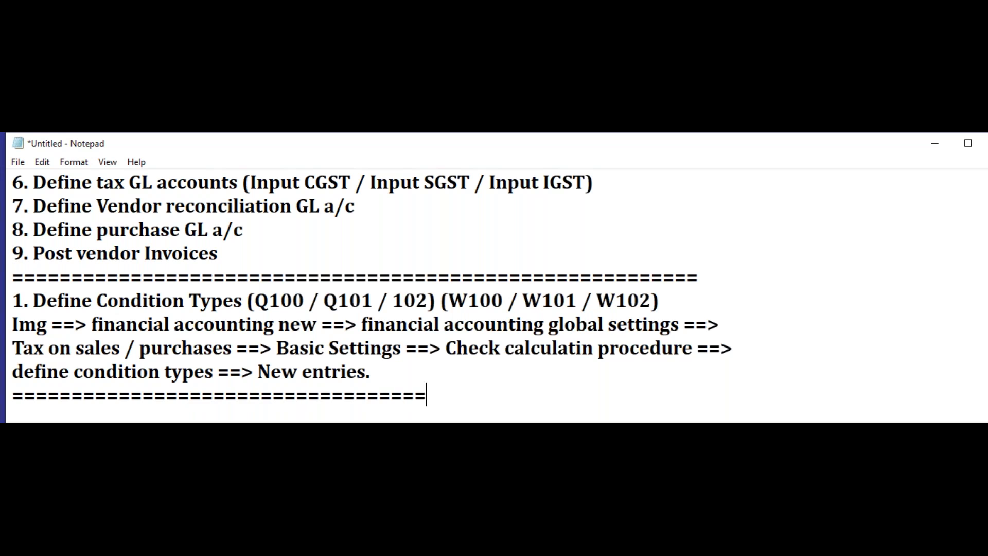
text(=========)
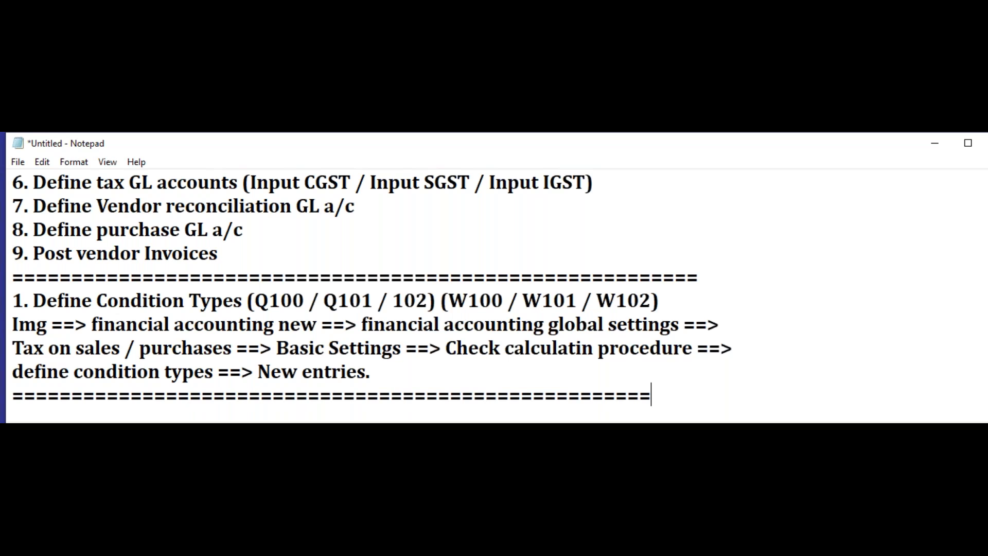
text(==)
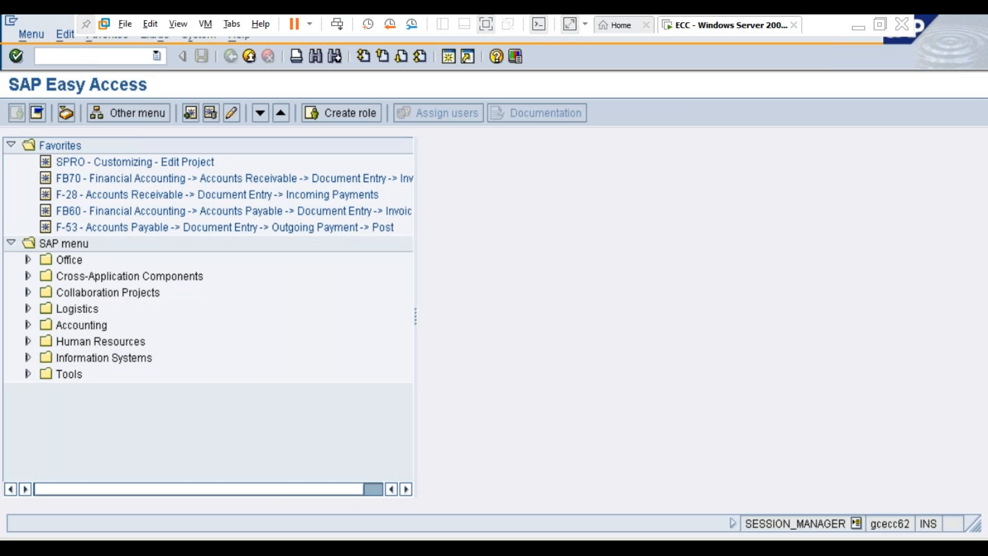
Step: Switch to SAP, run spro and expand Financial Accounting (New), Financial Accounting Global Settings (New), Tax on Sales/Purchases and Basic Settings in the IMG
text(spro)
key(Return)
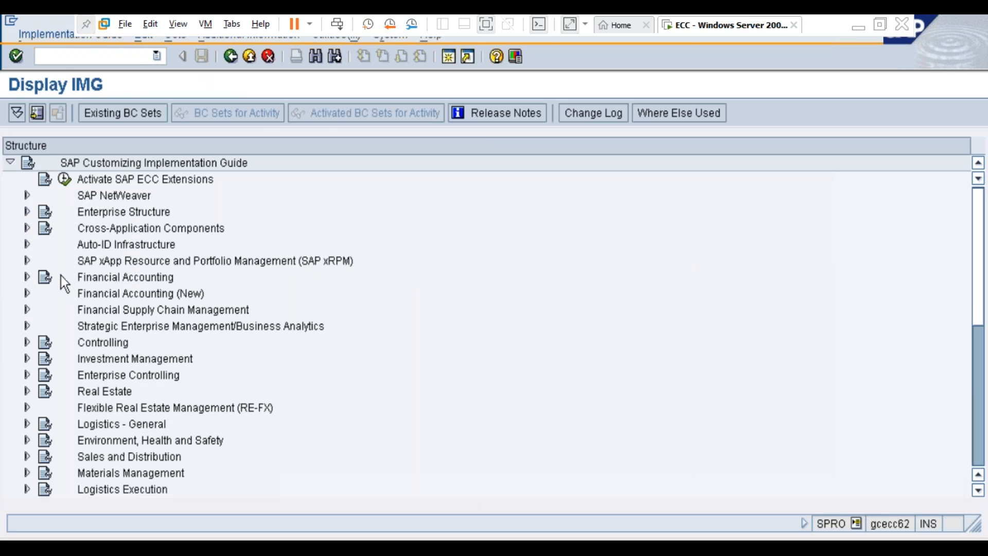
click(26, 292)
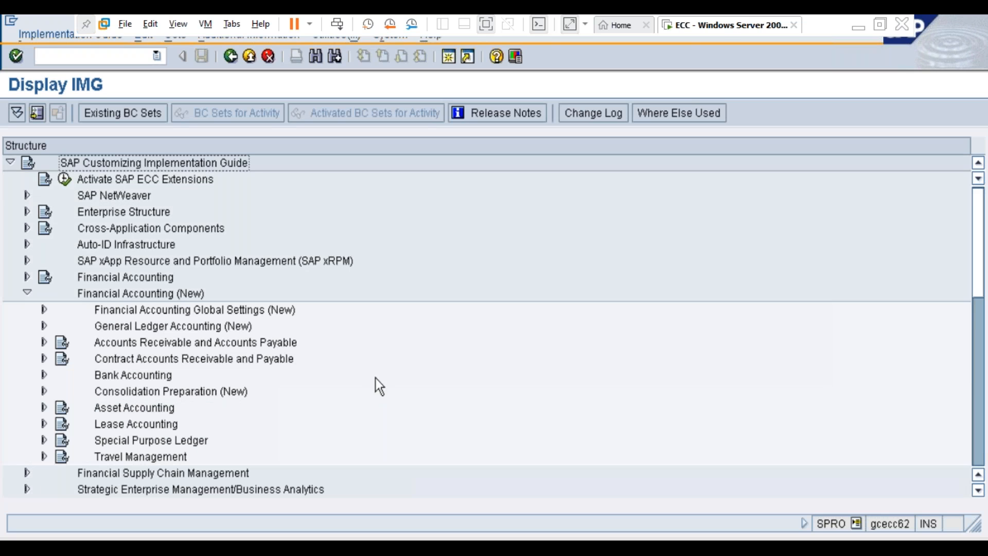
click(44, 310)
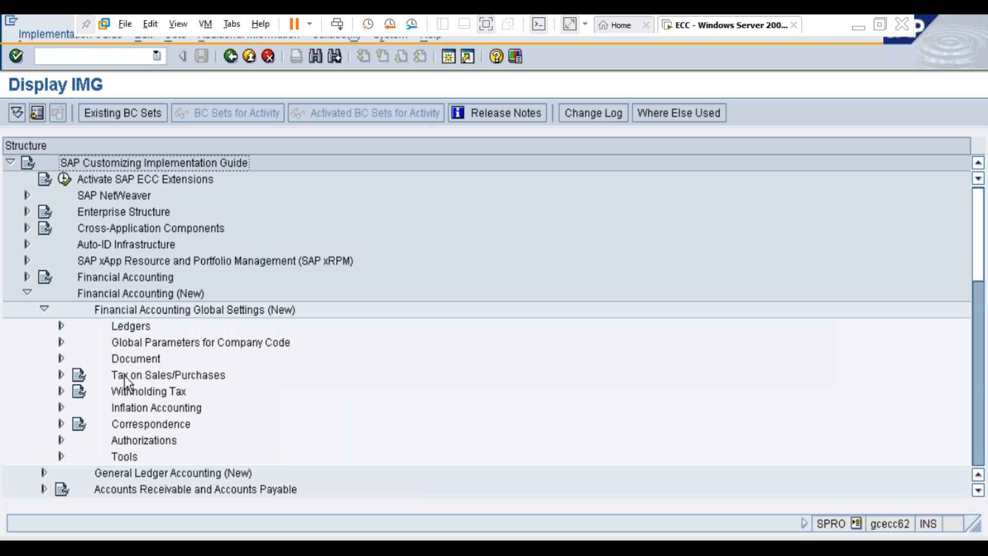
click(61, 375)
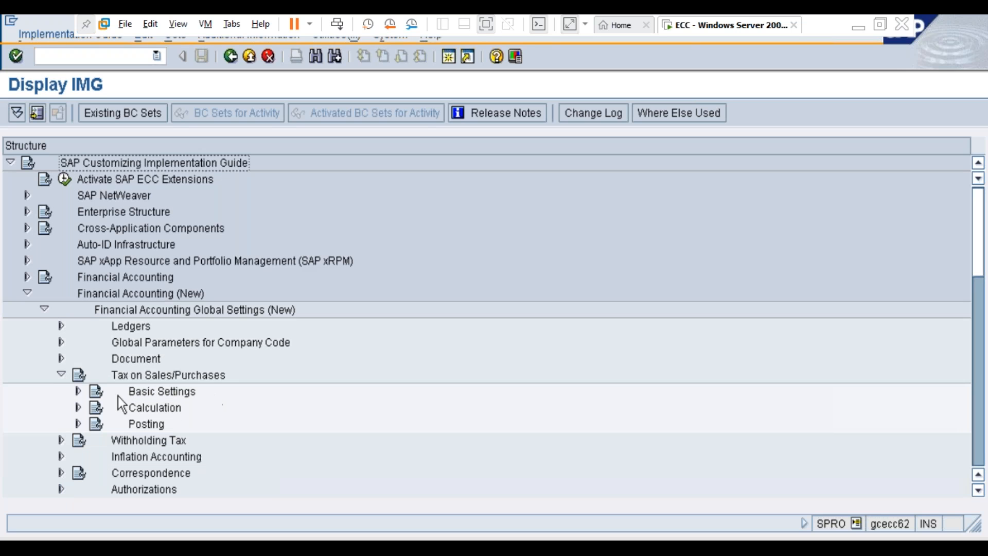
click(79, 391)
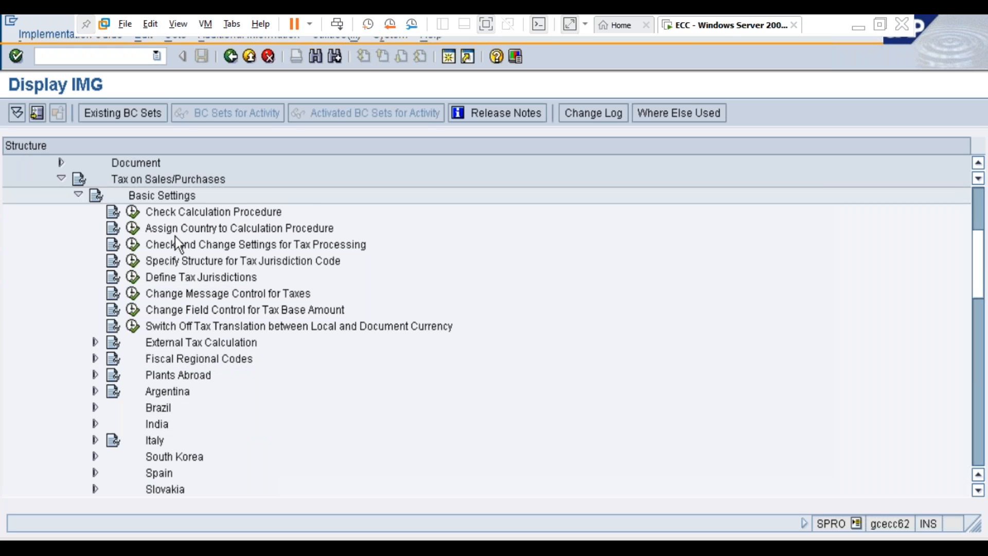
Step: Execute Check Calculation Procedure and open its Define Condition Types activity
click(172, 213)
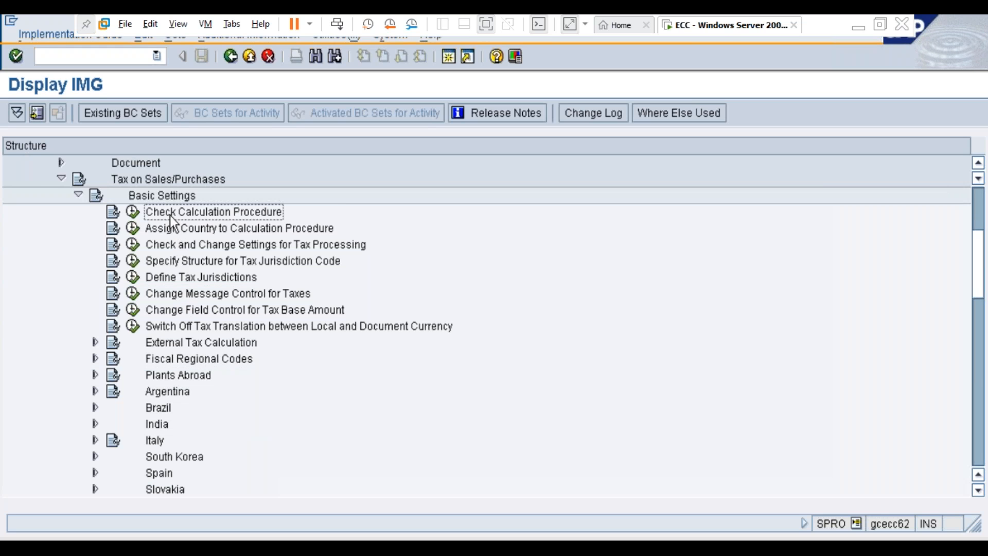
click(134, 213)
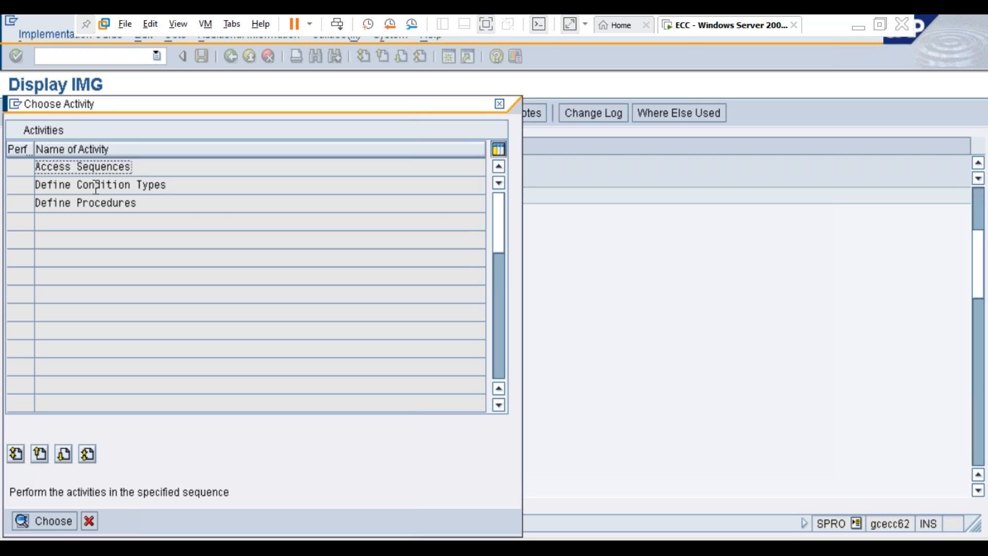
click(96, 185)
double_click(100, 185)
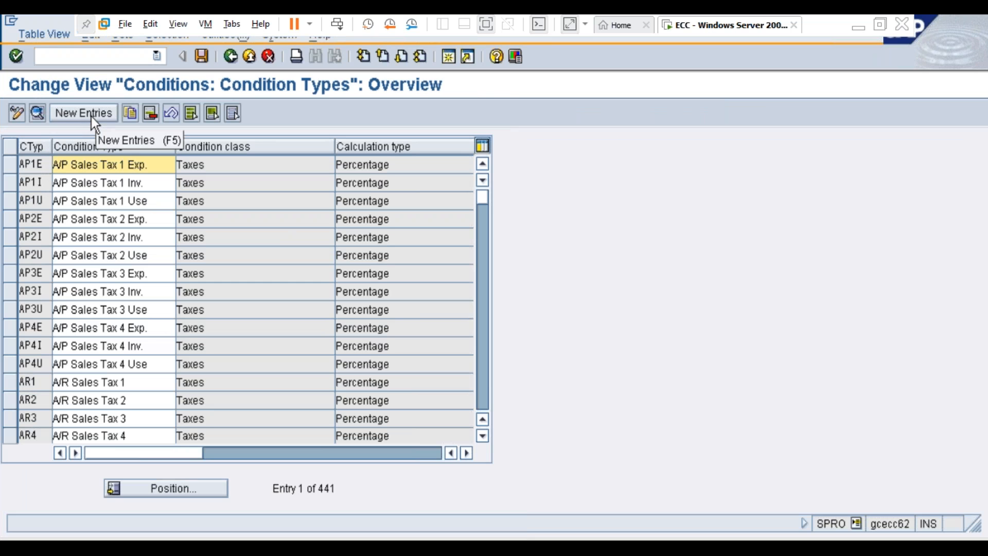
Step: Position the condition type list at Q100, examine its access sequence and control data, and return to the overview
click(207, 490)
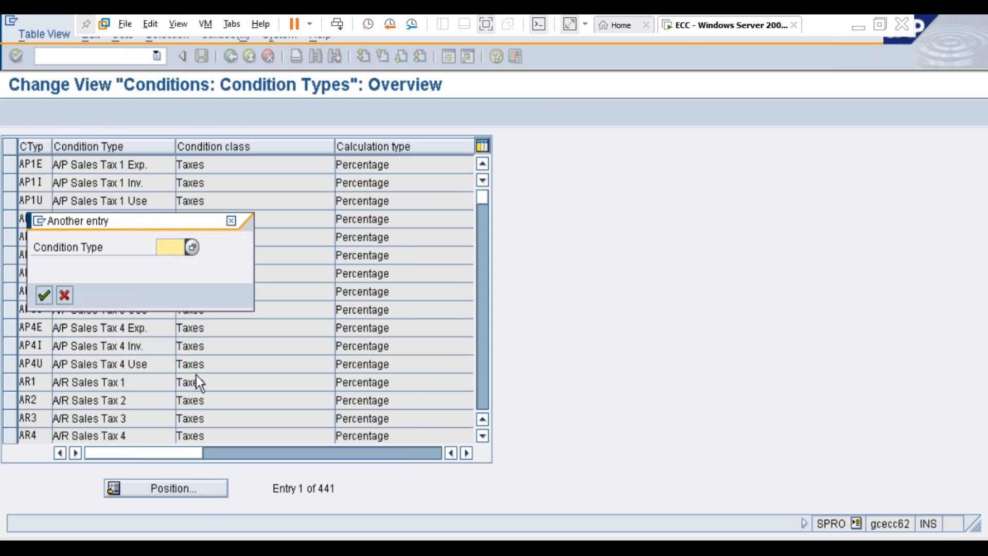
text(Q100)
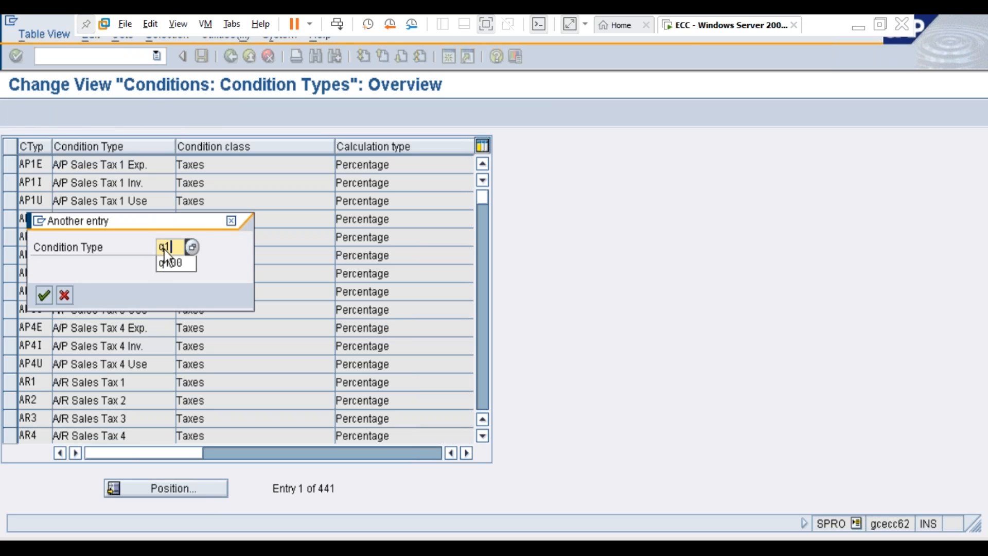
key(Return)
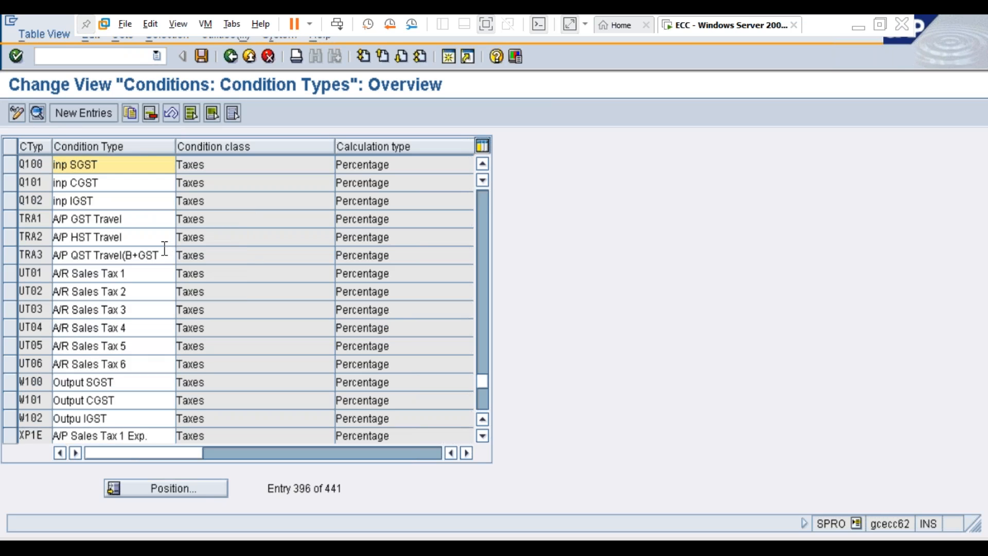
click(105, 164)
double_click(105, 165)
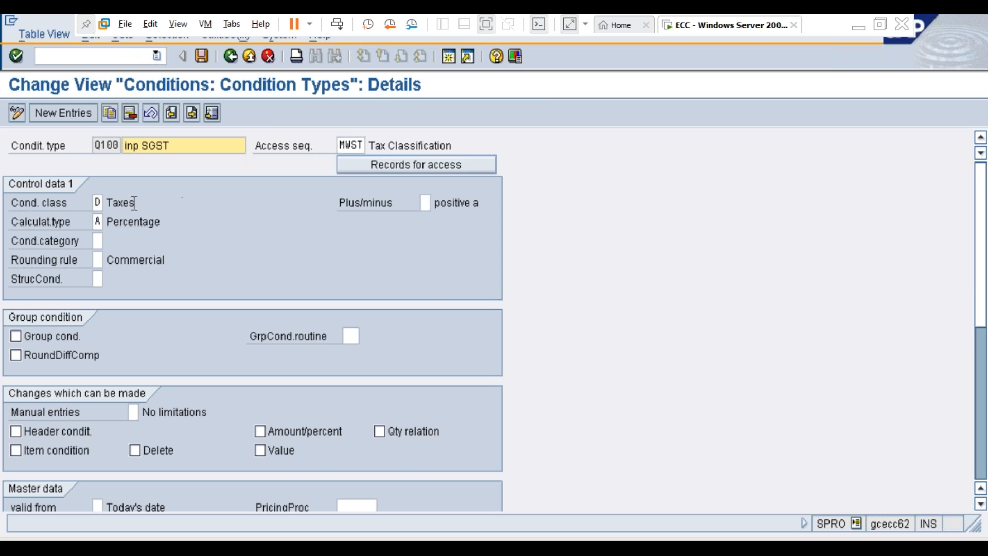
click(98, 202)
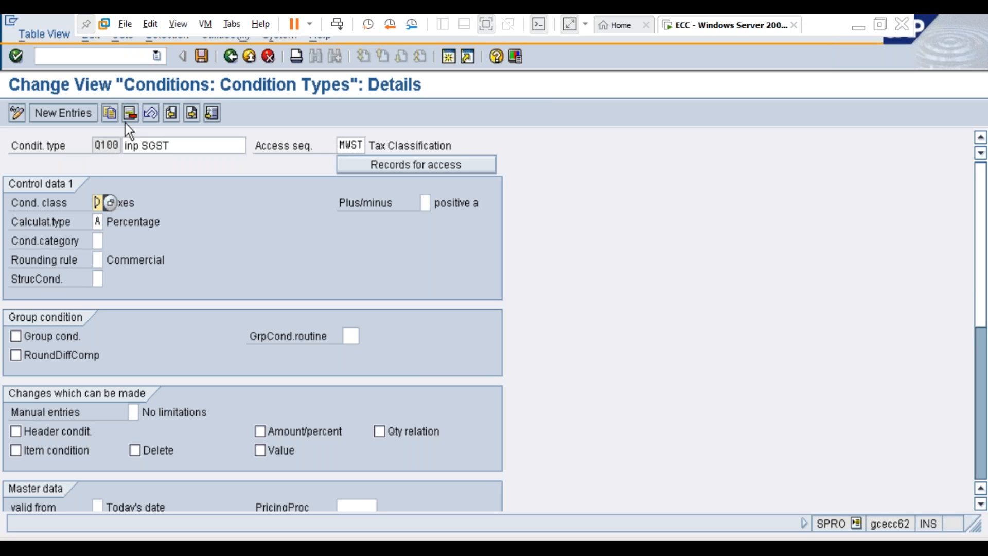
click(139, 147)
key(F3)
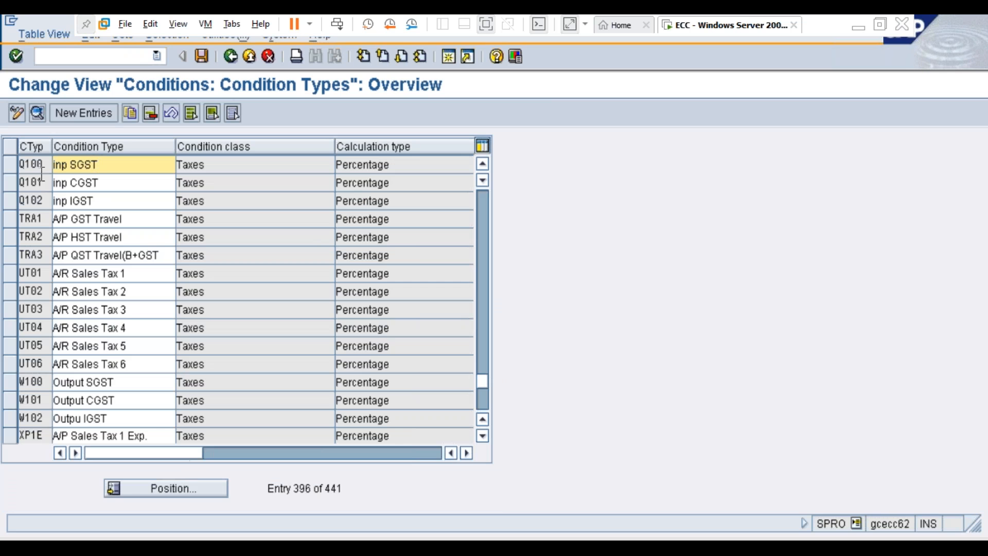
Step: Examine the details of input condition types Q101 and Q102 one after the other, returning to the overview each time
click(77, 183)
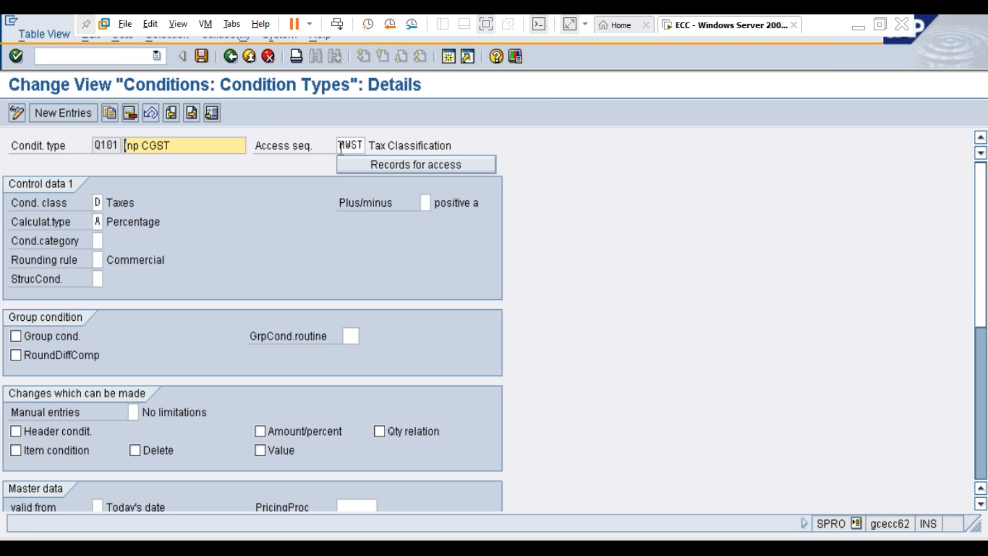
key(F3)
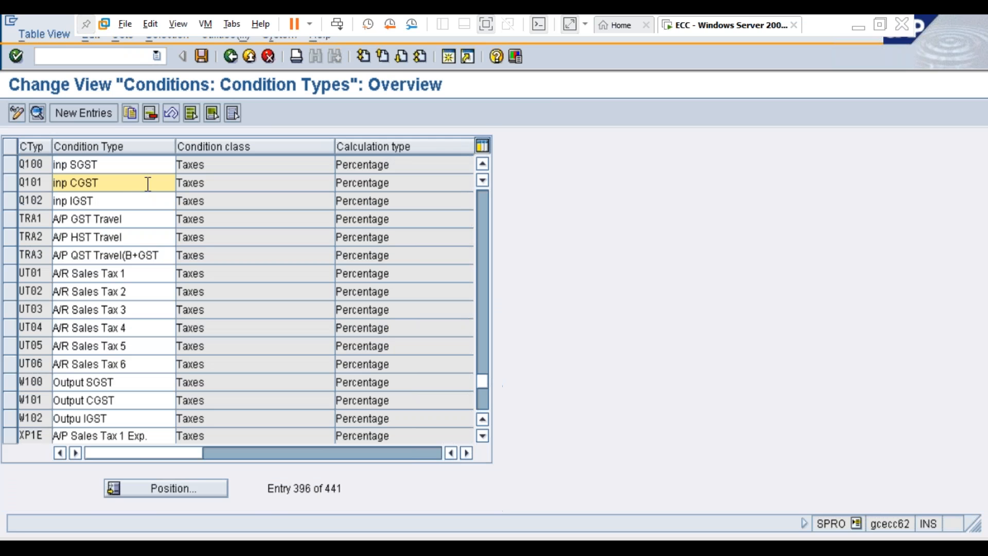
double_click(33, 200)
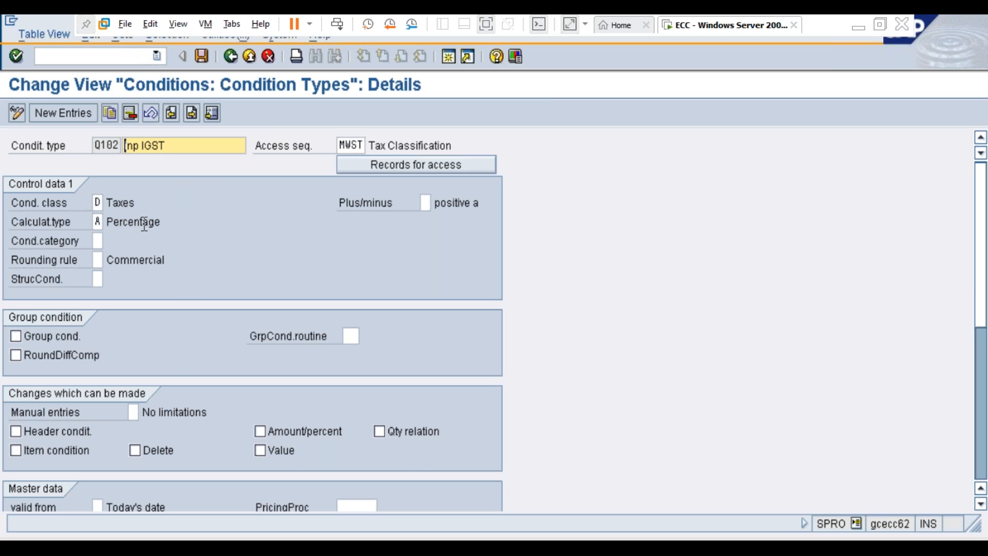
key(F3)
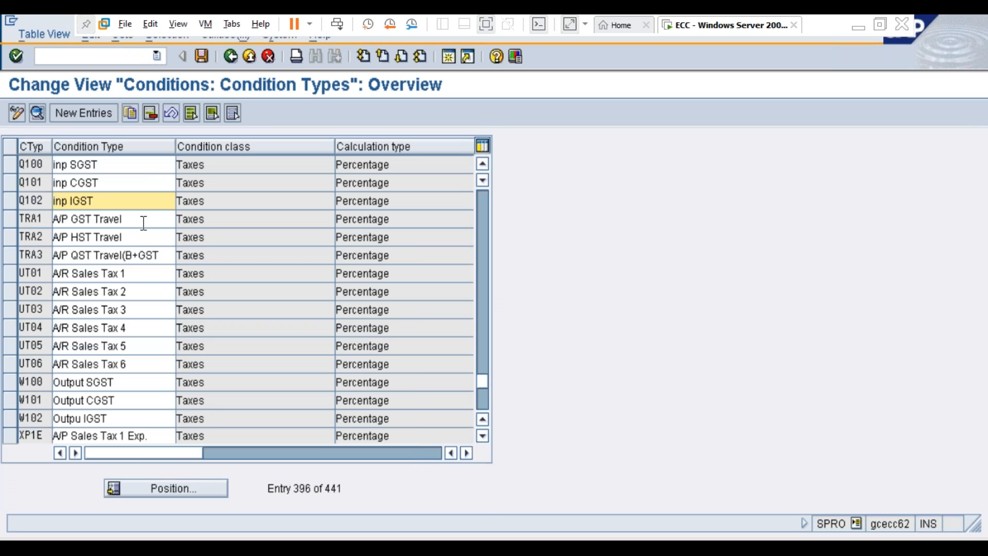
Step: Position the condition type list at W100, examine its details and return to the overview
click(172, 488)
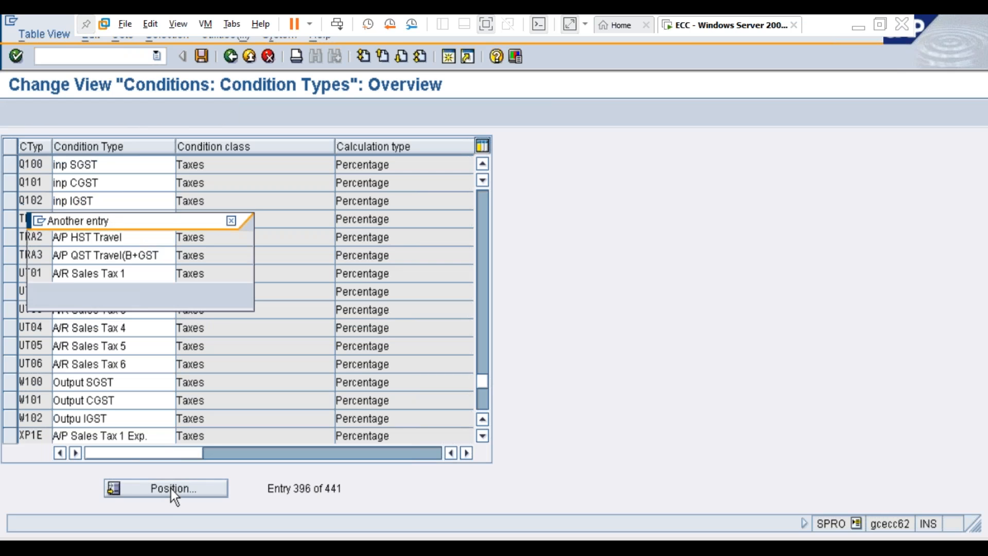
text(W100)
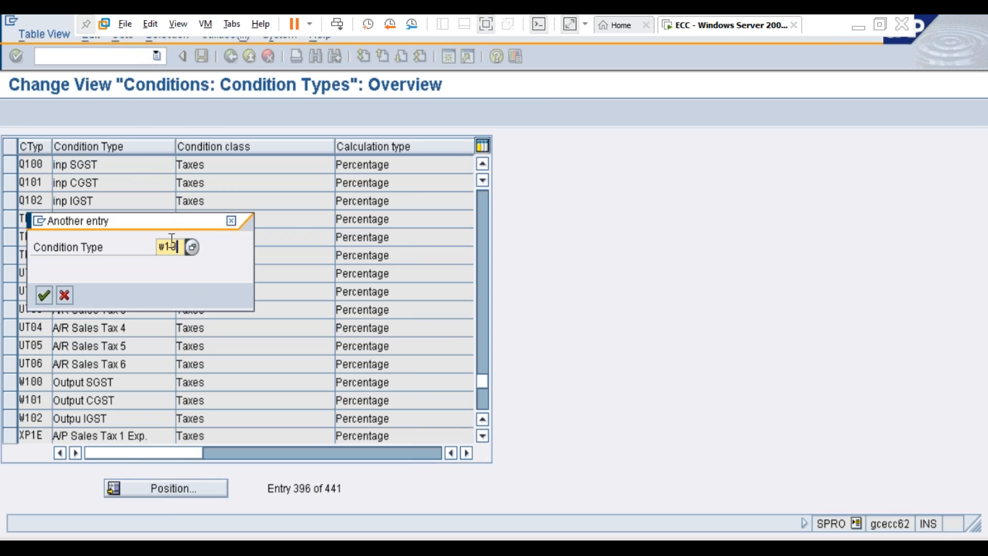
key(Return)
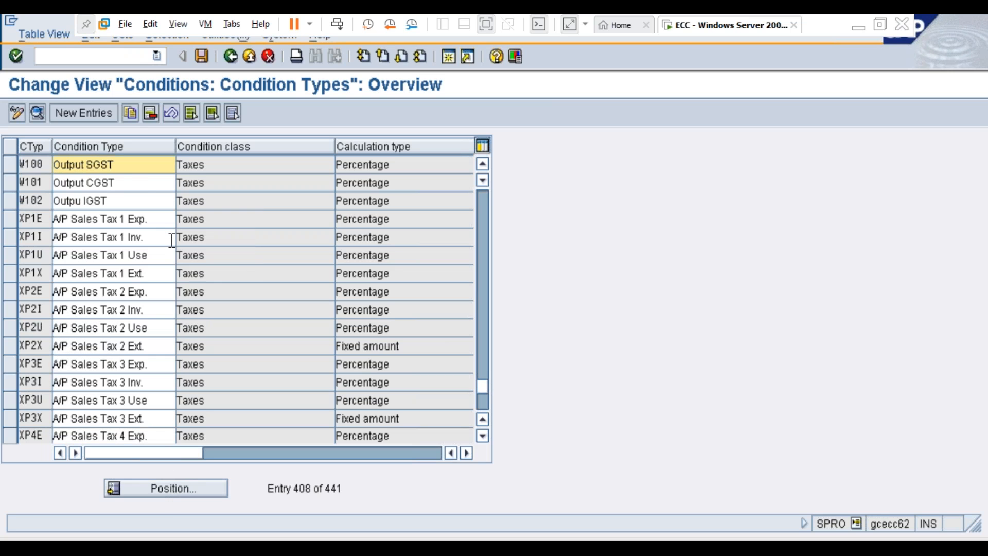
double_click(125, 166)
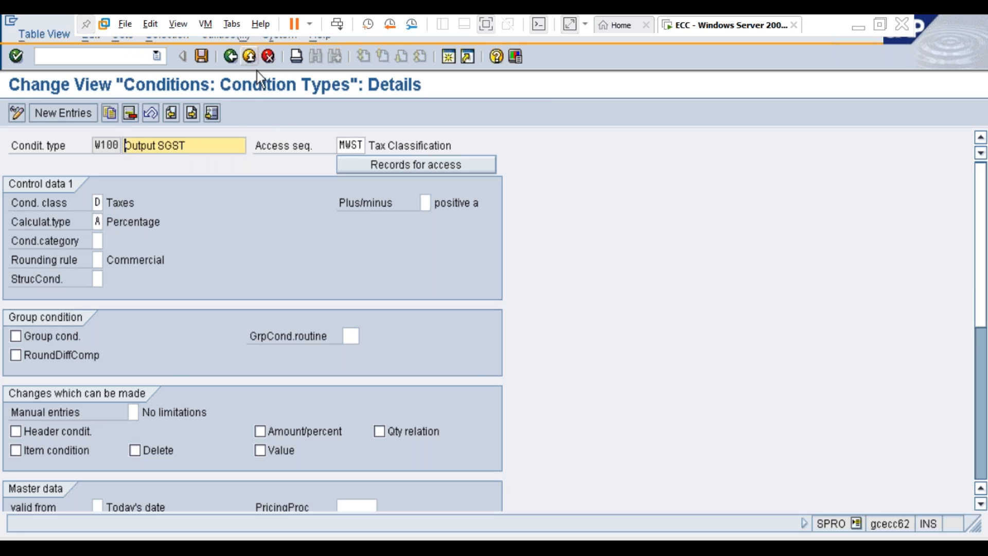
click(250, 56)
Step: Examine the details of output condition types W101 and W102 one after the other, returning to the overview each time
double_click(105, 184)
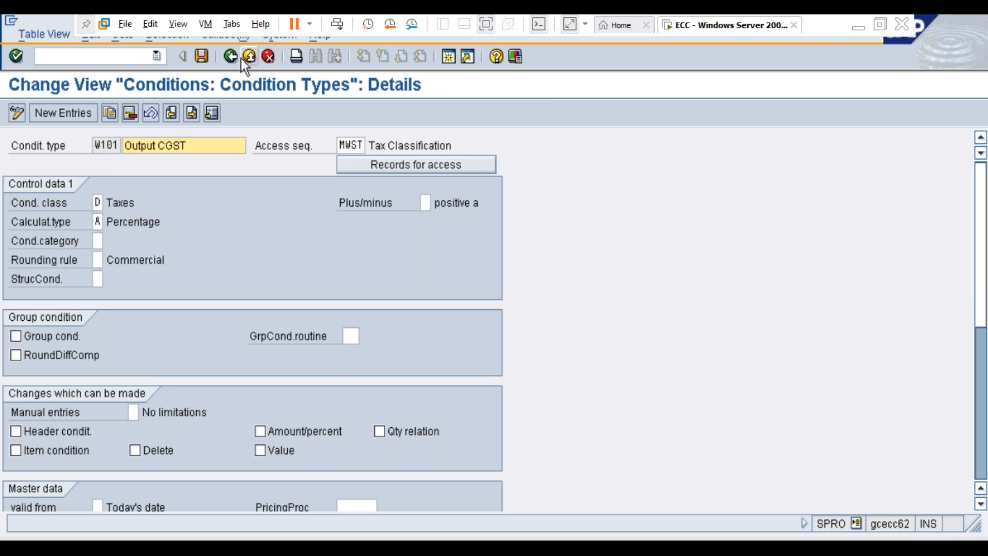
click(230, 57)
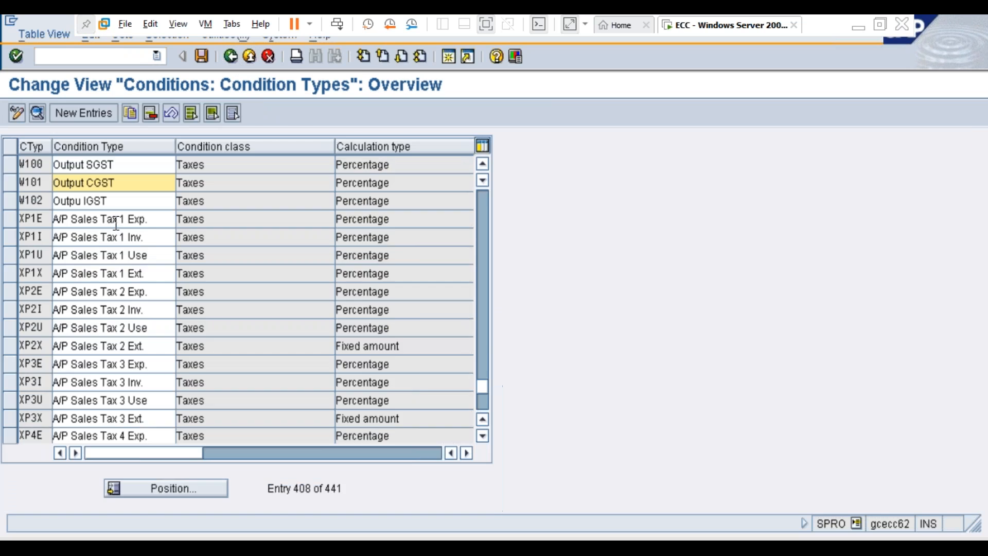
double_click(108, 202)
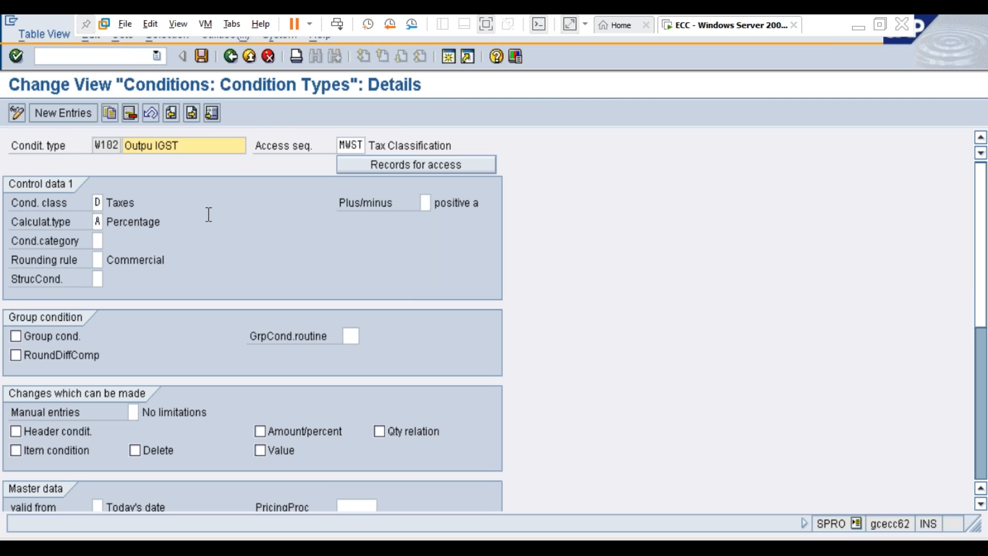
key(F3)
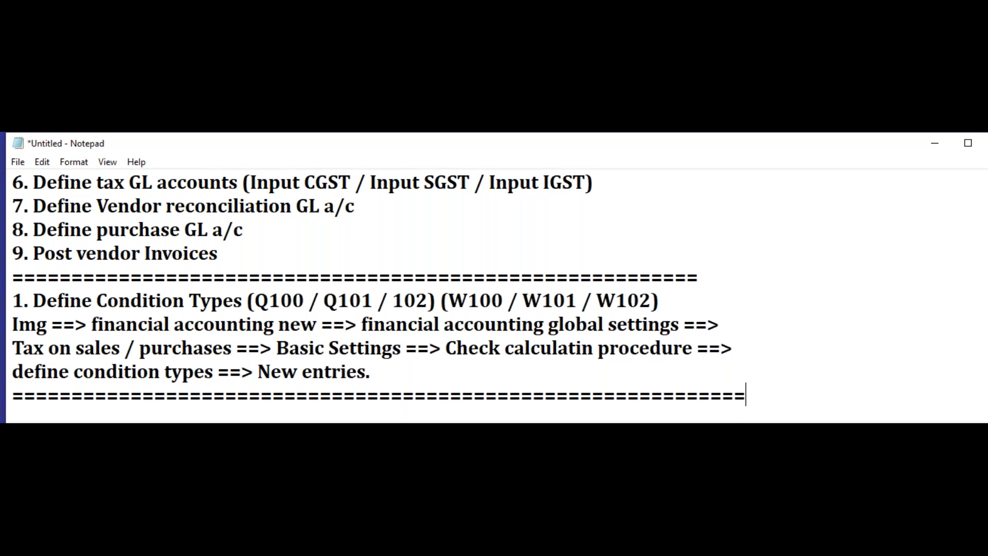
Step: Switch to Notepad and copy the line "2. Check and change setup for tax processing (Base amount)" from the outline to below the last separator
scroll(309, 223, up, 3)
drag(554, 253, 13, 259)
key(ctrl+c)
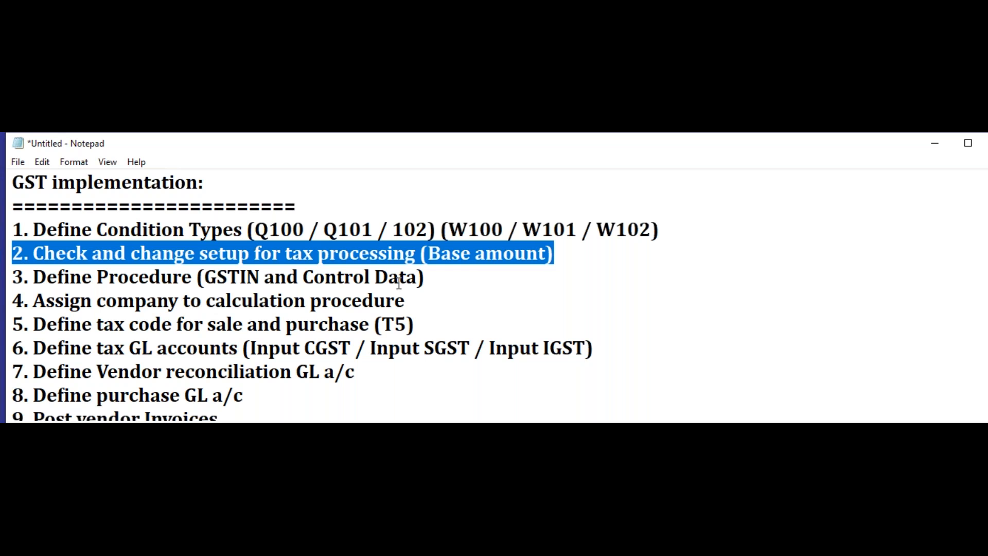
scroll(398, 285, down, 1)
scroll(398, 284, down, 3)
click(141, 320)
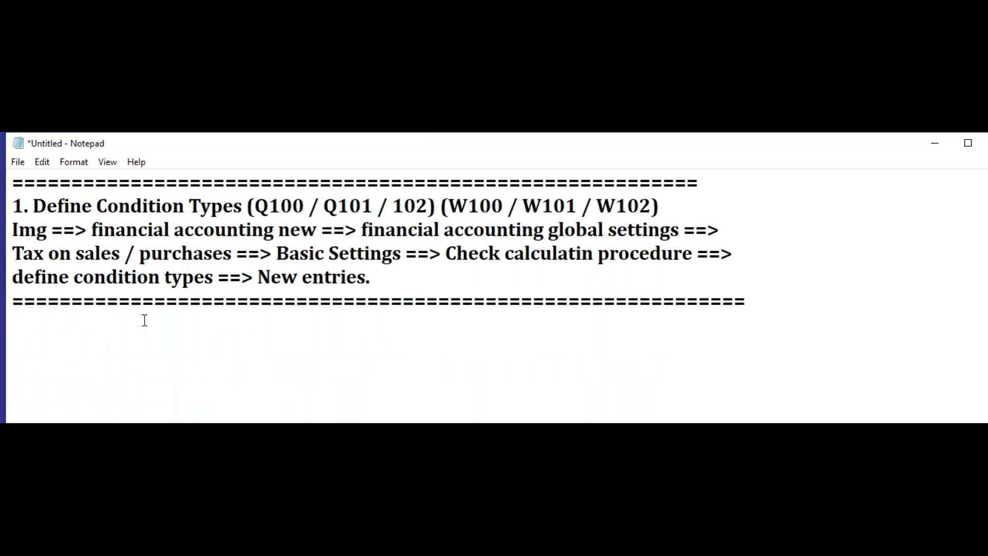
key(ctrl+v)
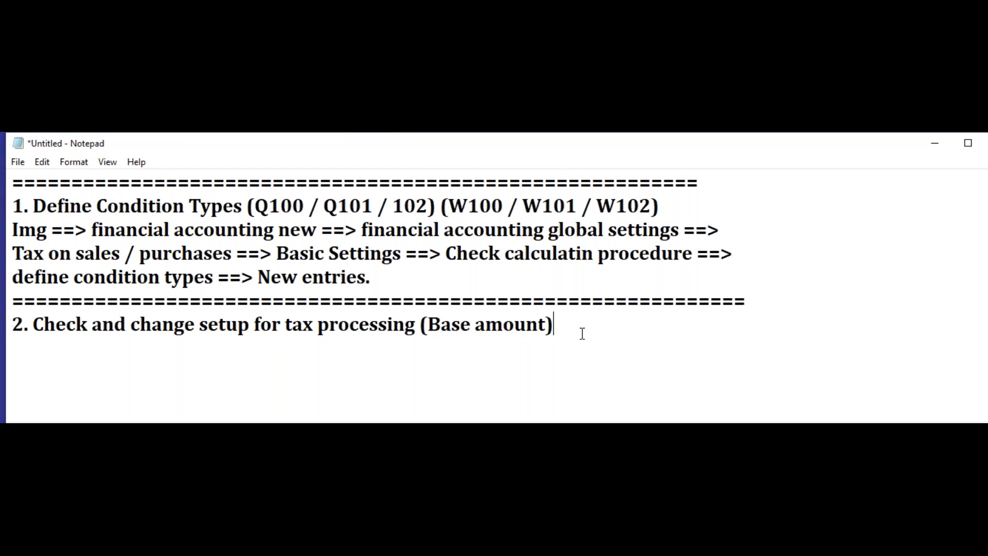
Step: Start the IMG path on a new line below heading 2 with "Imge ==> Financial accounting global settings ==>"
key(Return)
text(Imge ==>)
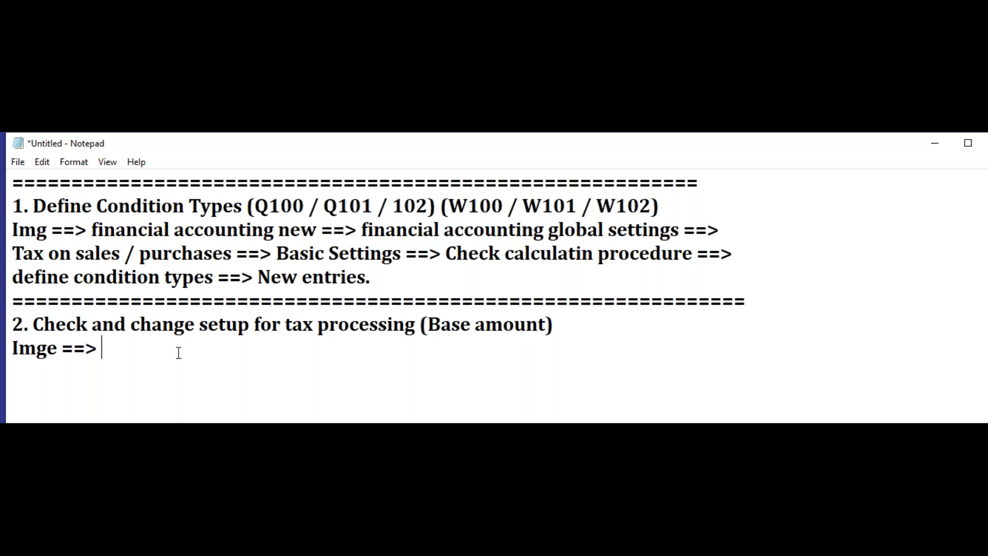
text(Financial )
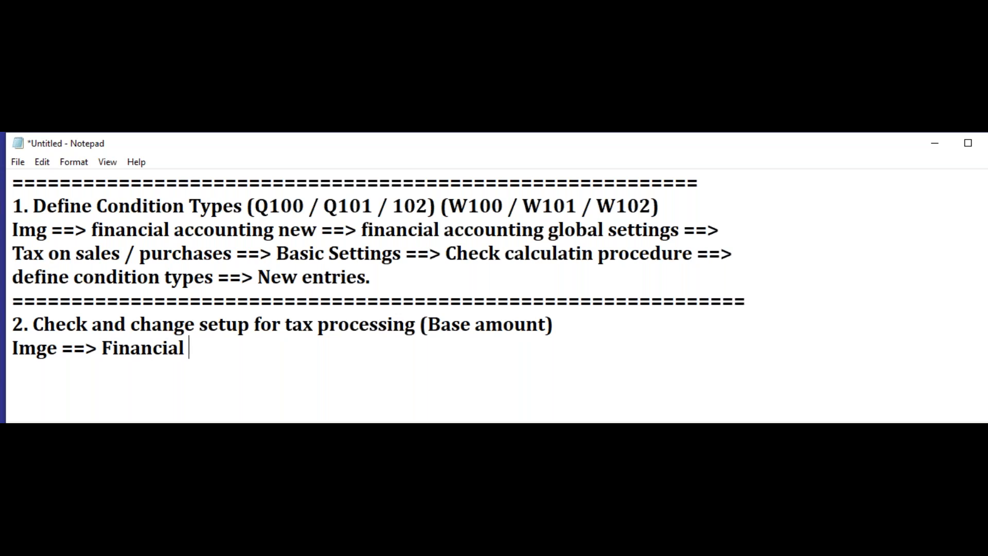
text(accounting gloc)
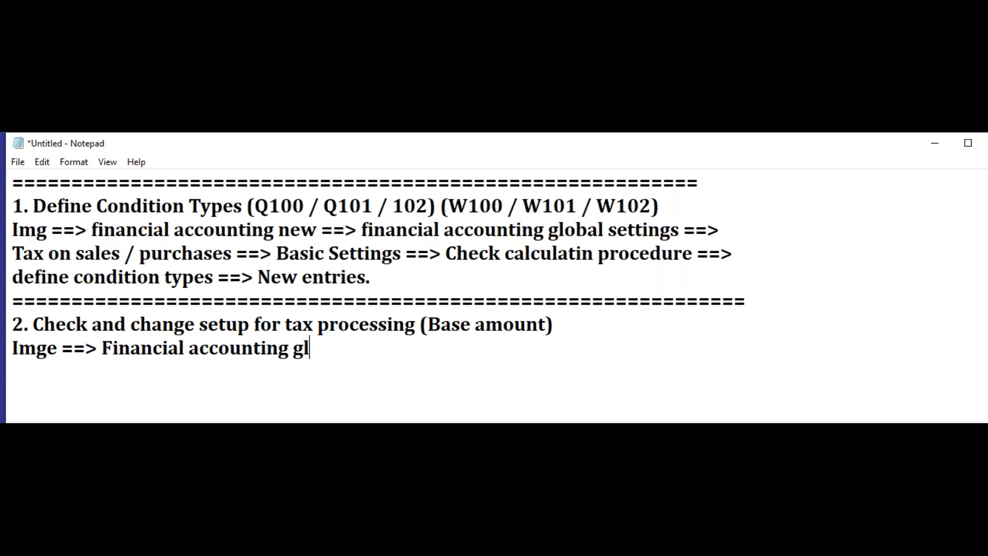
key(BackSpace)
text(bal se)
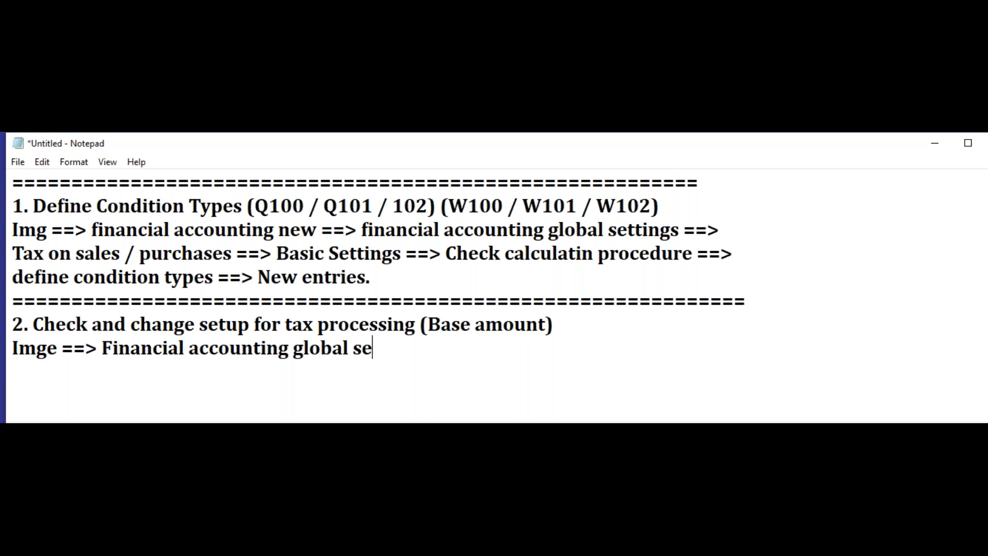
text(ttings ==>)
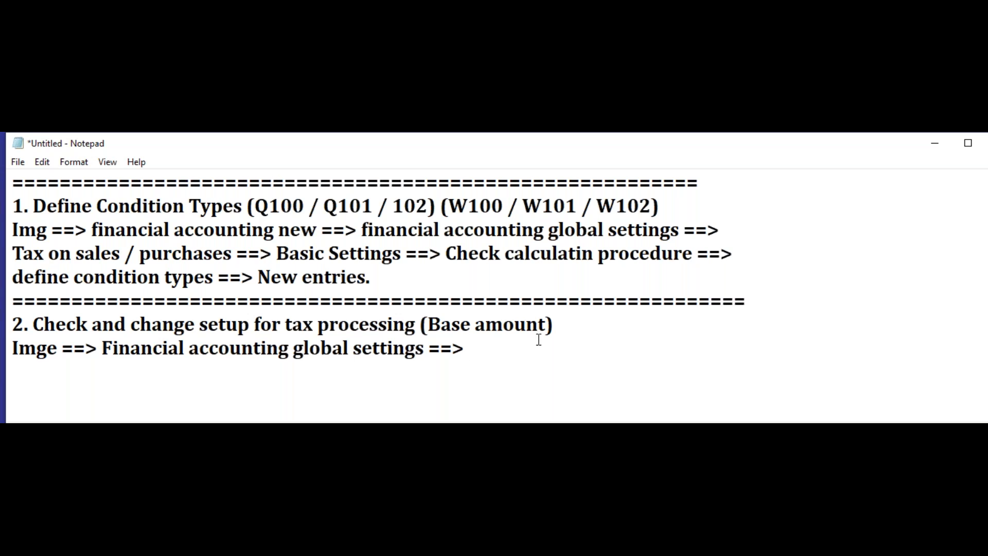
Step: Continue the IMG path on the same line with "Tax on sale & purchases ==>"
text(Tax on sale)
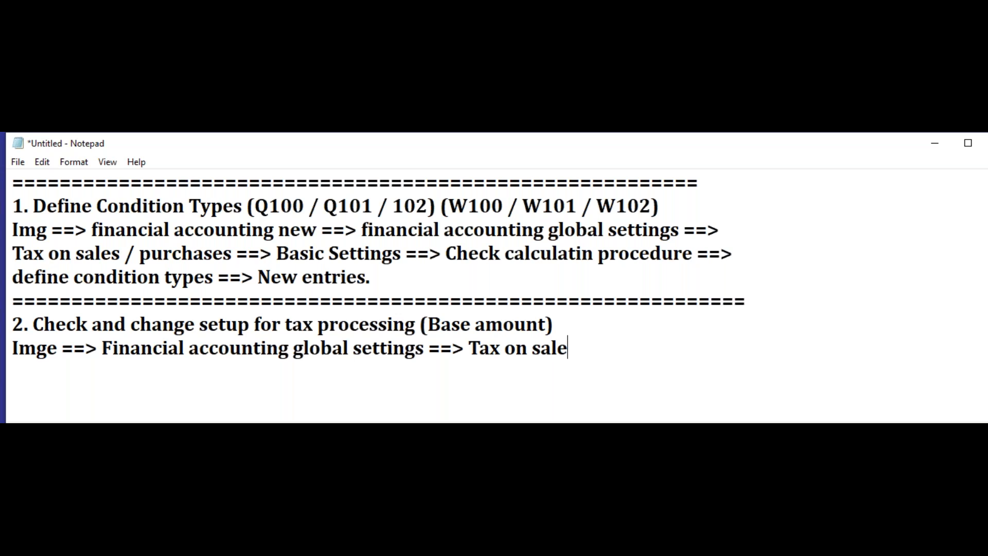
key(BackSpace)
text(& purchase)
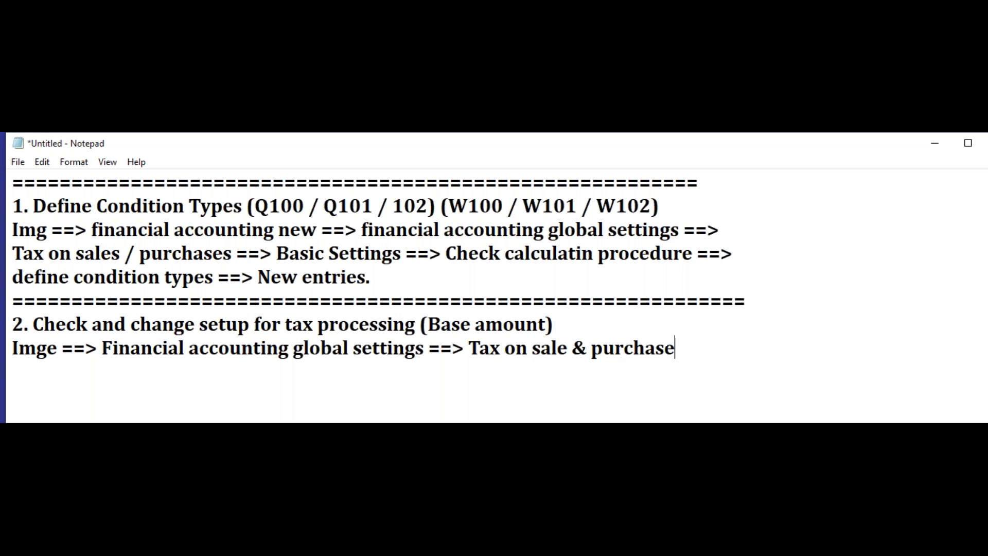
text(s ==>)
Step: Begin the second line of the IMG path with "Basic settinhs ==>"
key(Return)
text(Ba)
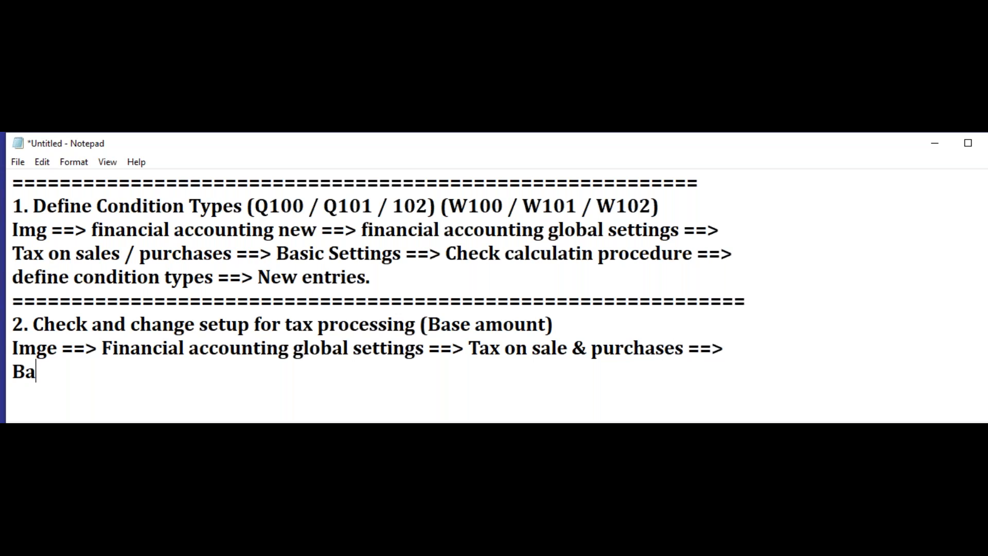
text(sic set)
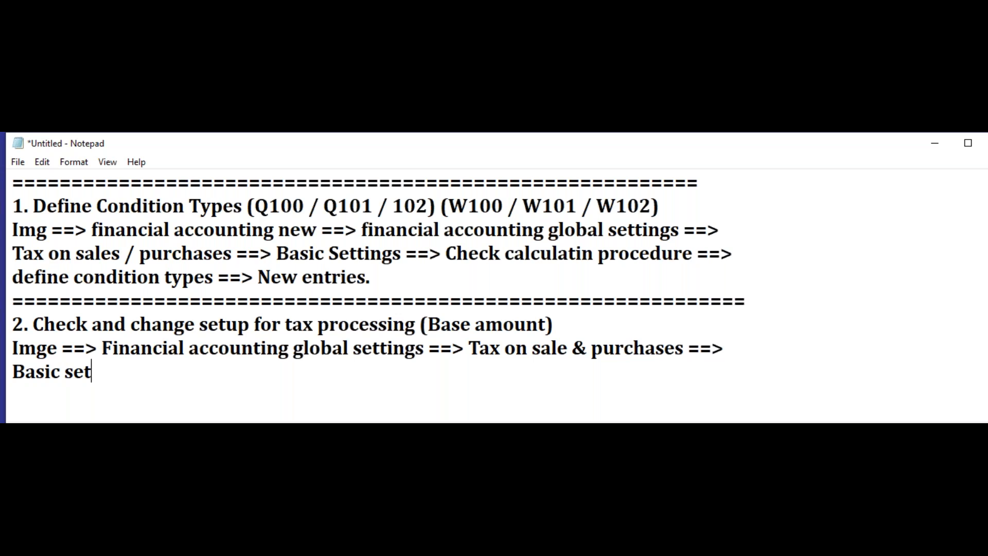
text(tinhs)
key(BackSpace)
text(hs -=)
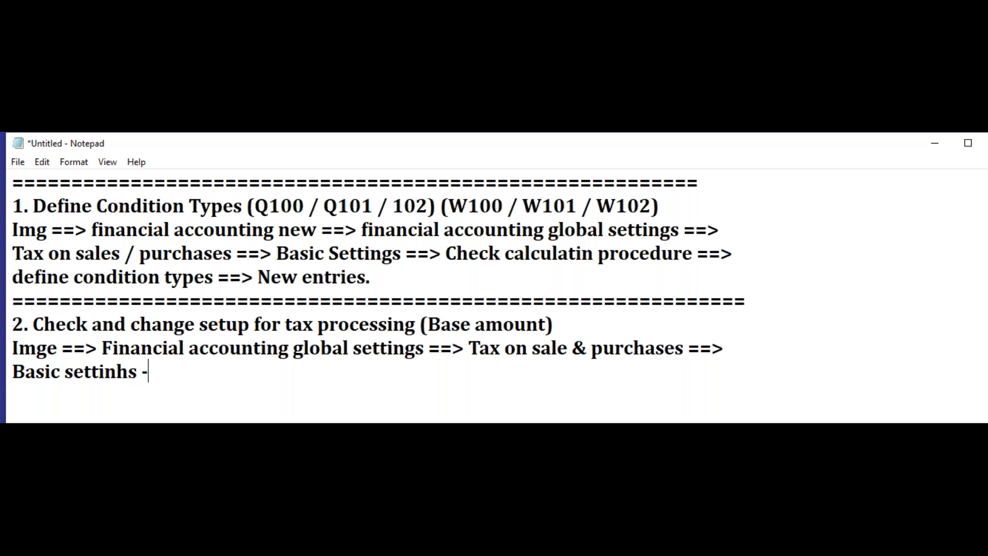
key(BackSpace)
key(BackSpace)
text(==> che)
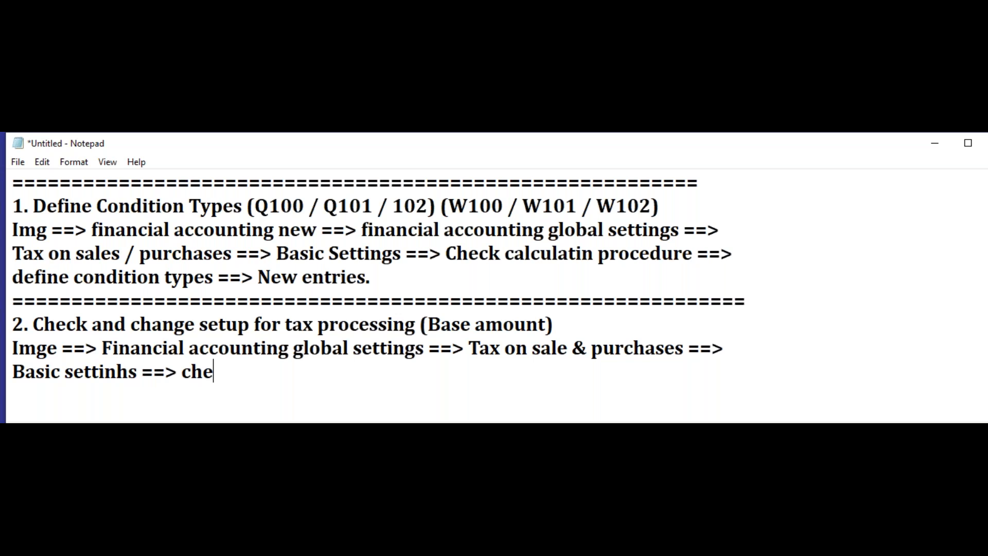
text(ck and change)
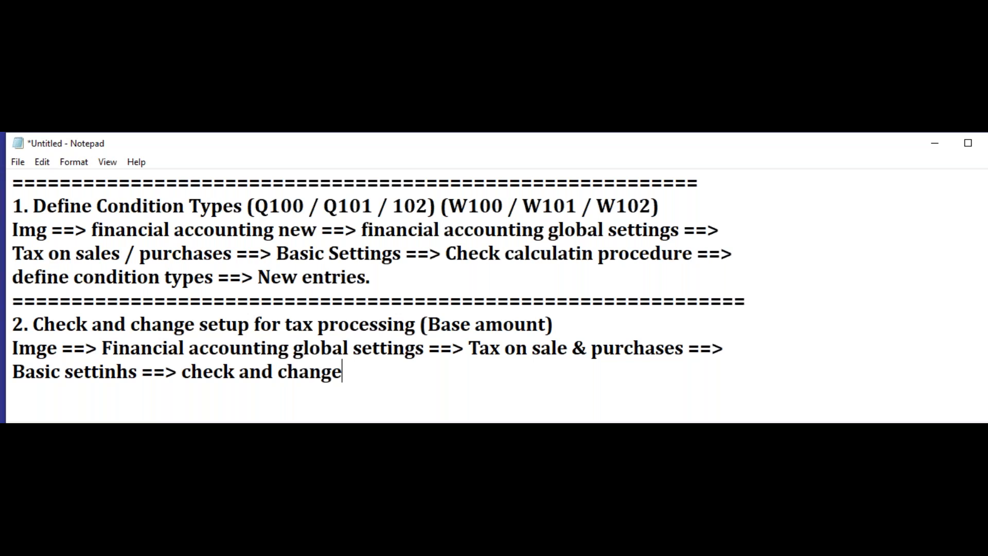
text( setting)
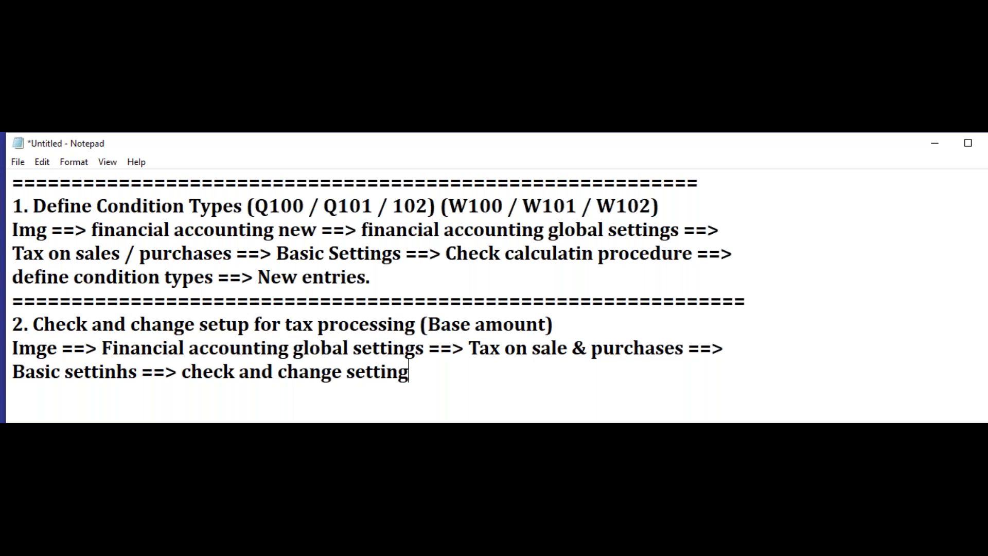
text(s for tax proc)
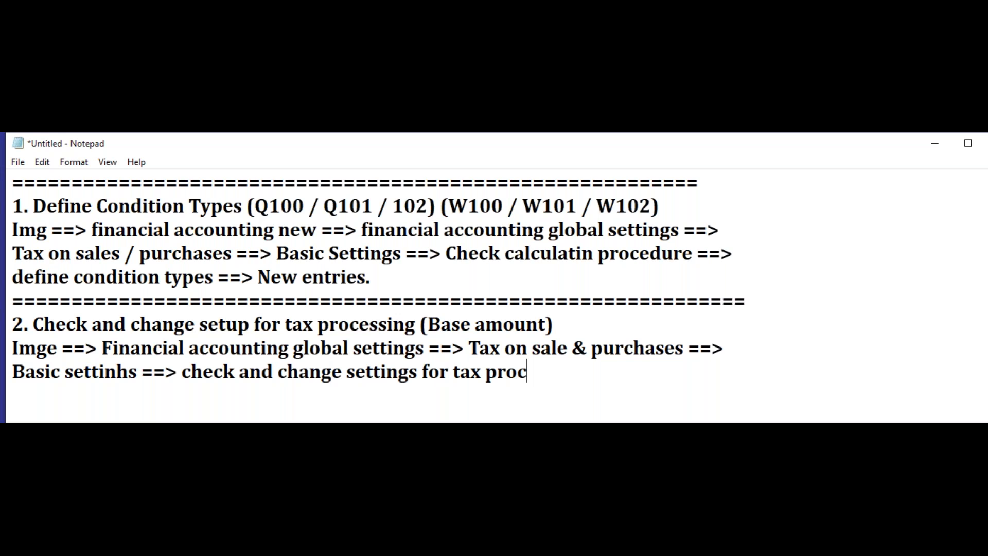
text(essing ==)
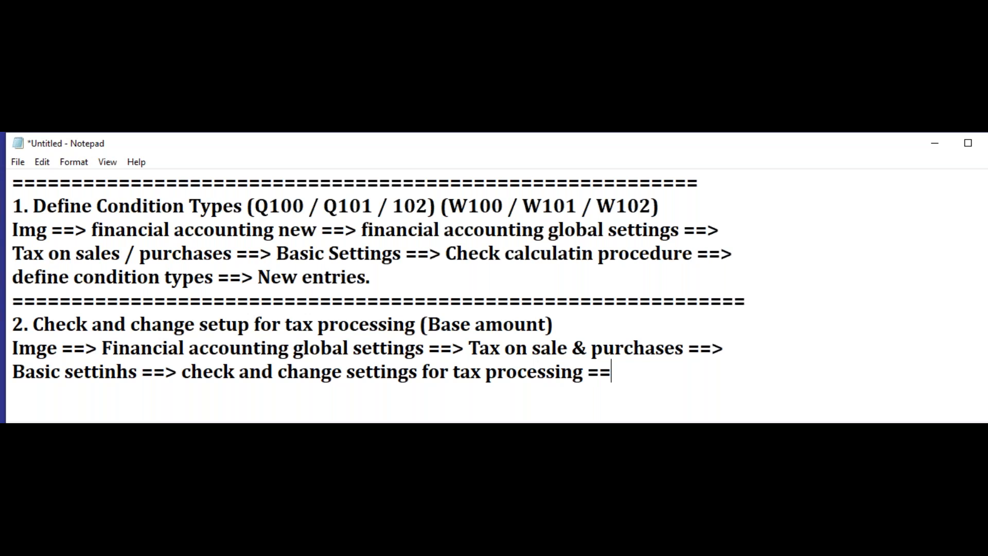
text(> New entries )
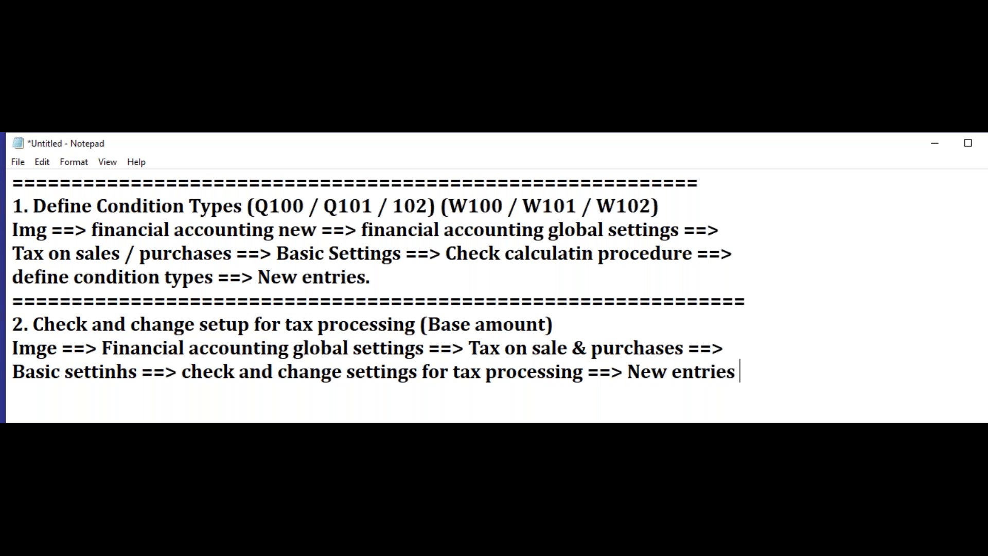
text(==>)
Step: Complete the IMG path with "check and change settings for tax processing ==> New entries ==>"
key(Return)
Step: Correct the misspelled word "settinhs" to "settings" in the second line of the path
click(133, 370)
key(BackSpace)
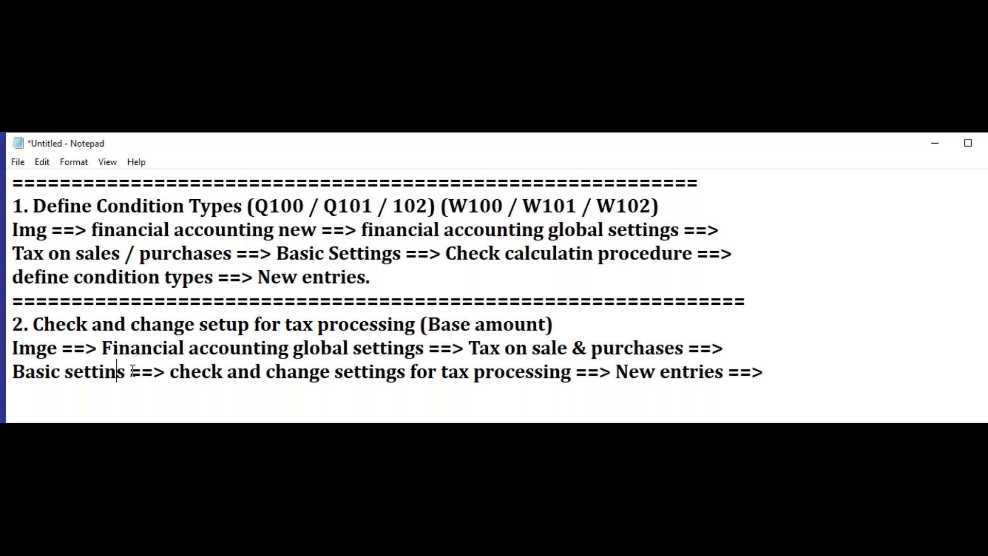
text(g)
Step: List the input tax process keys Q10, Q11 and Q12 on separate lines below the path
key(End)
key(Return)
text(Q10)
key(Return)
text(Q11)
key(Return)
text(Q12)
key(Return)
Step: Add the output tax process keys W10, W11 and W12 on separate lines below Q12
text(W)
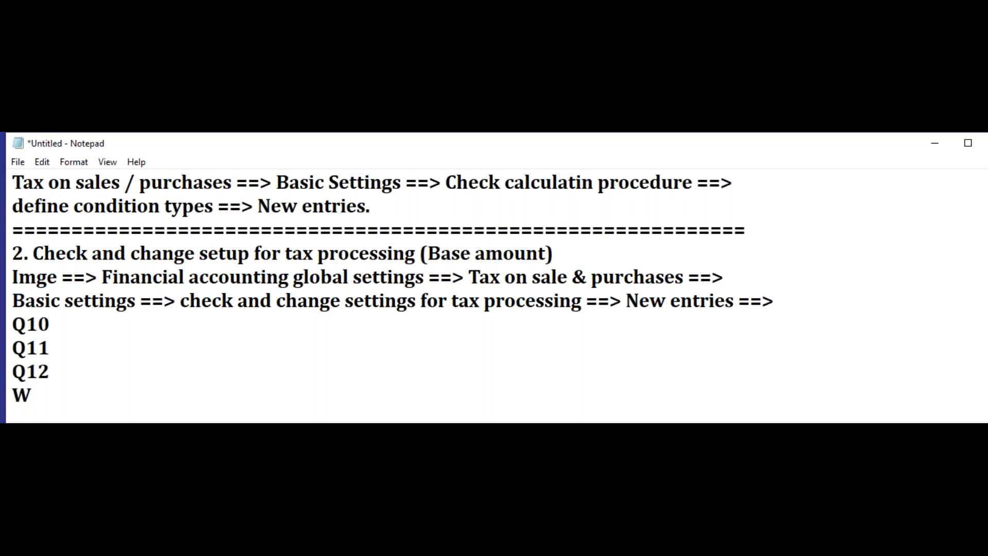
text(10)
key(Return)
text(W12)
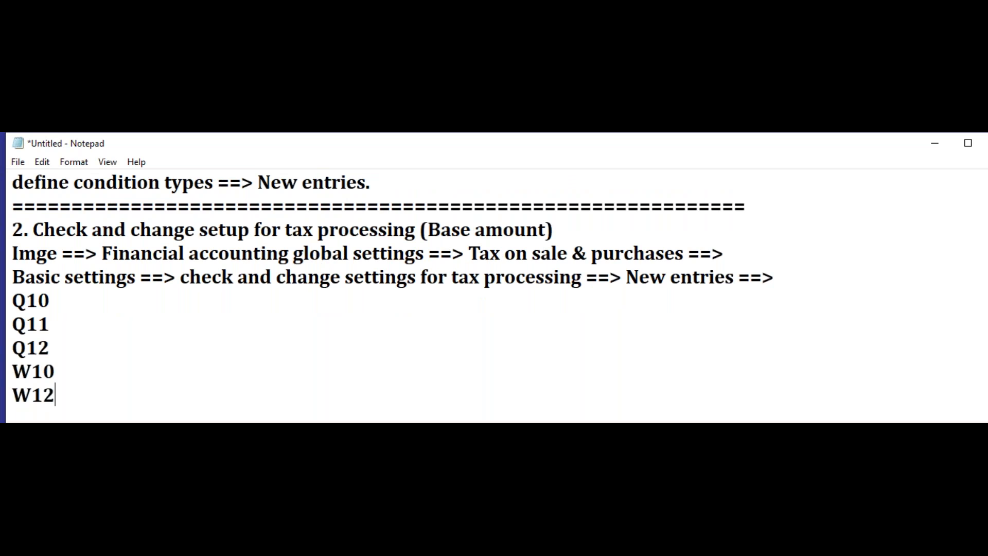
key(Return)
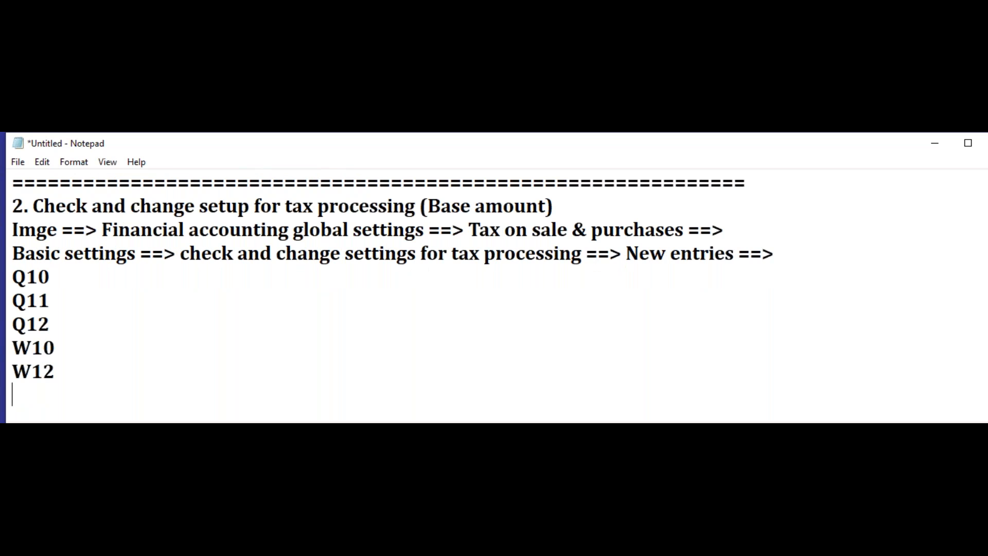
key(BackSpace)
key(BackSpace)
text(1)
key(Return)
text(W)
text(12)
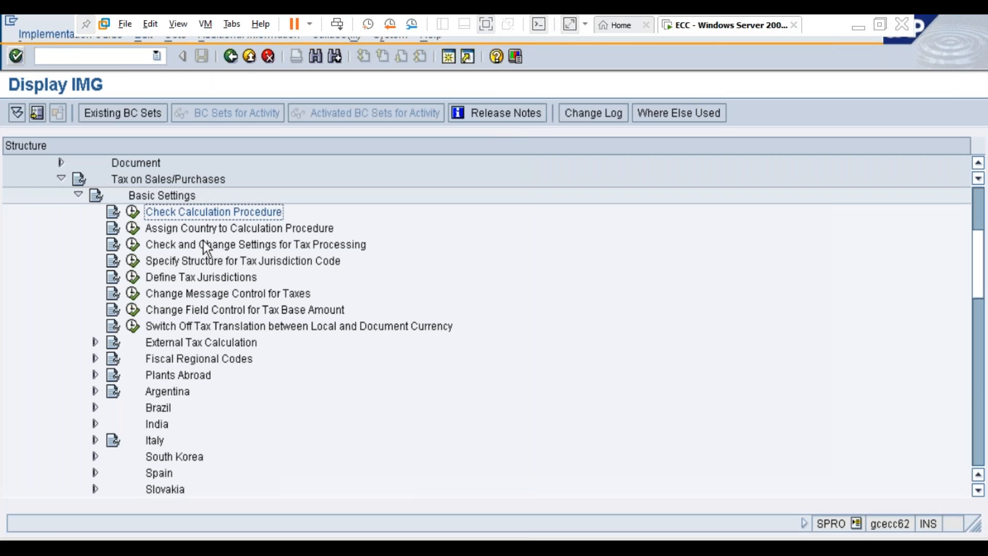
Step: Switch to SAP, open Check and Change Settings for Tax Processing in the IMG and position the process list at Q10
click(215, 247)
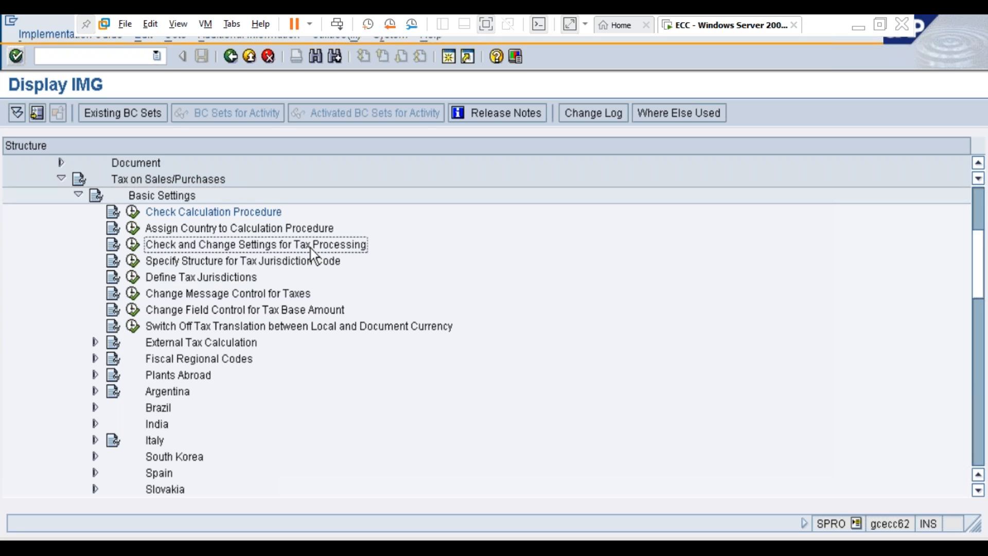
click(133, 244)
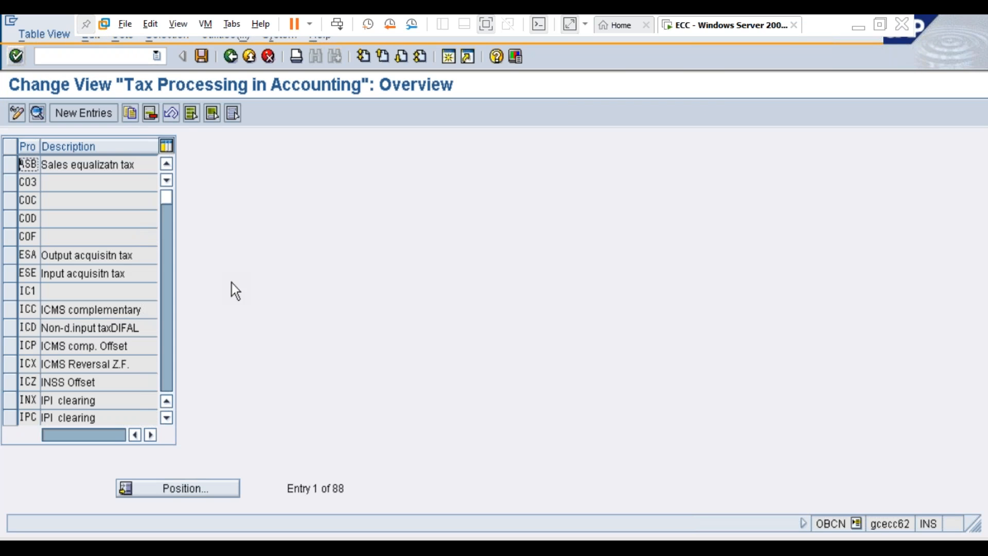
click(225, 489)
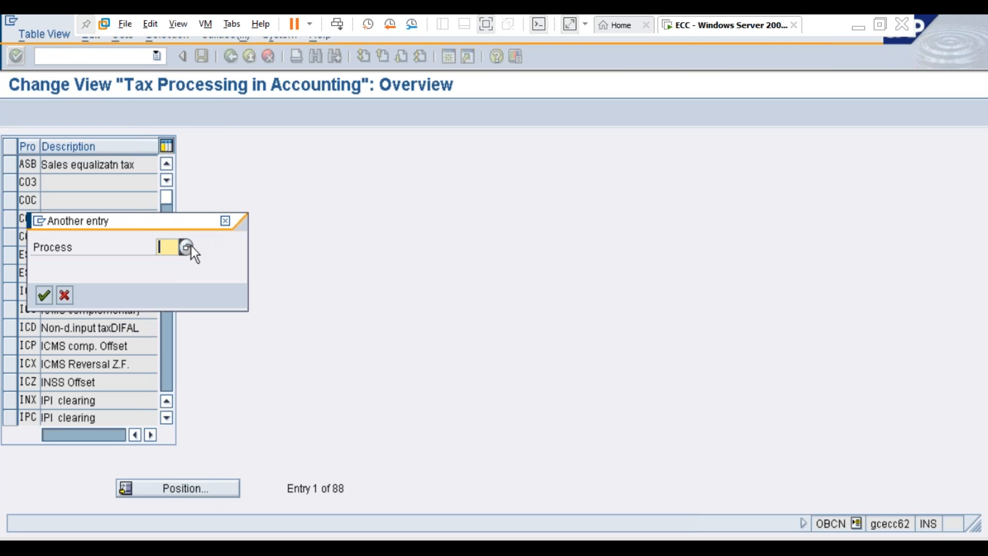
click(226, 221)
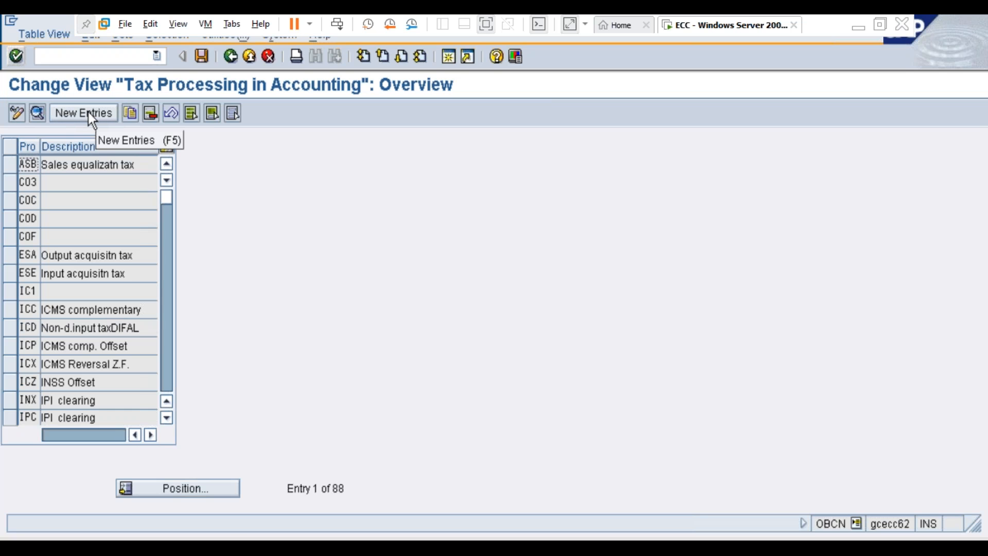
click(208, 488)
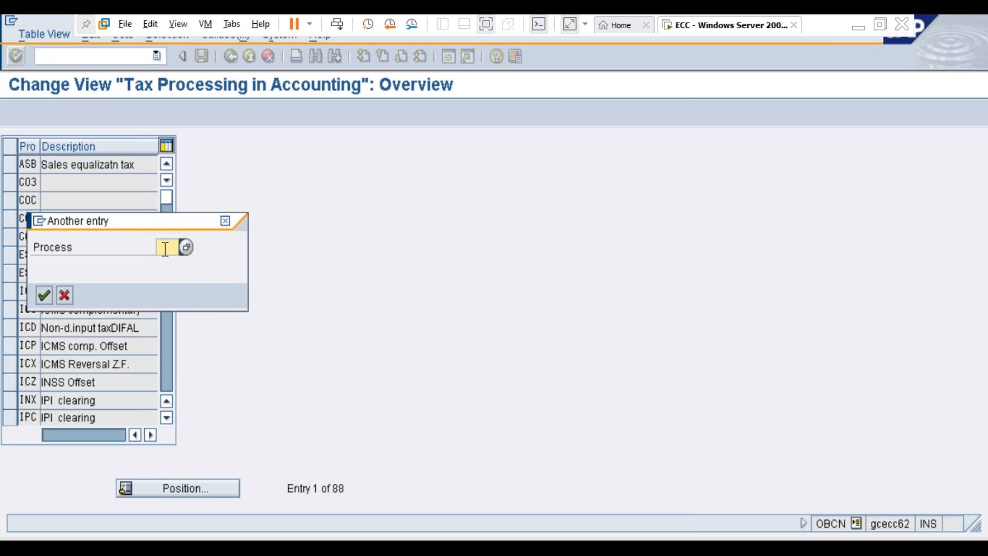
text(q1)
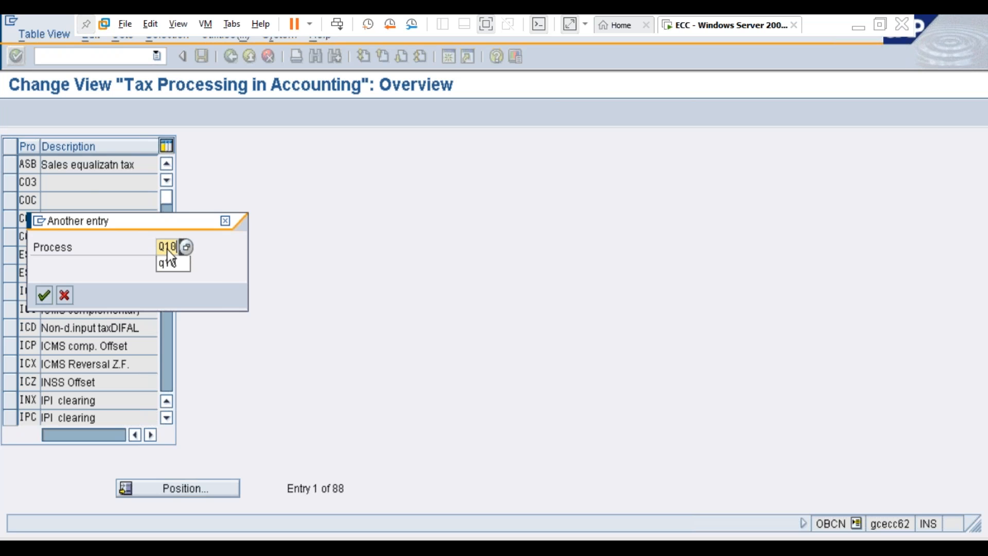
key(Return)
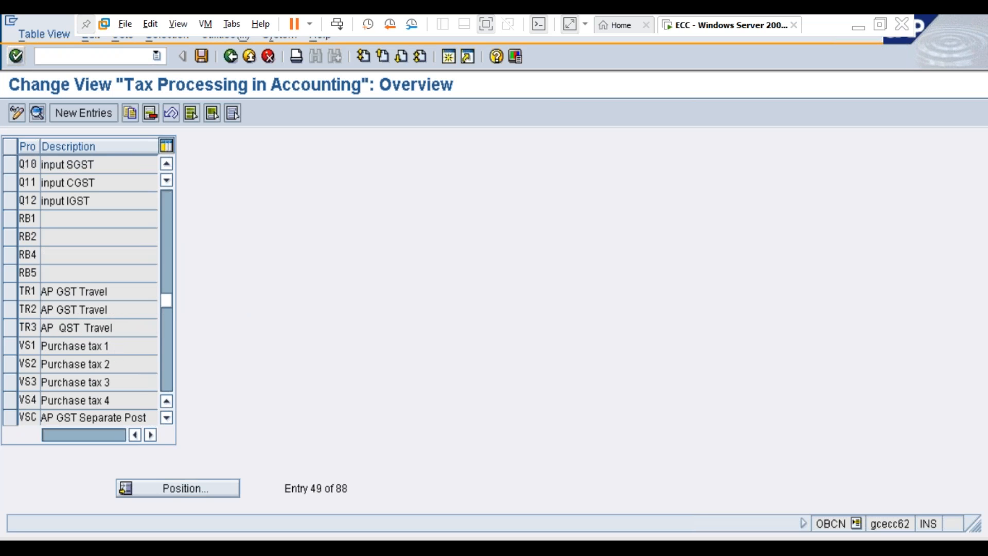
Step: Examine the details of process Q10 and the possible tax type values, then return to the overview
double_click(78, 164)
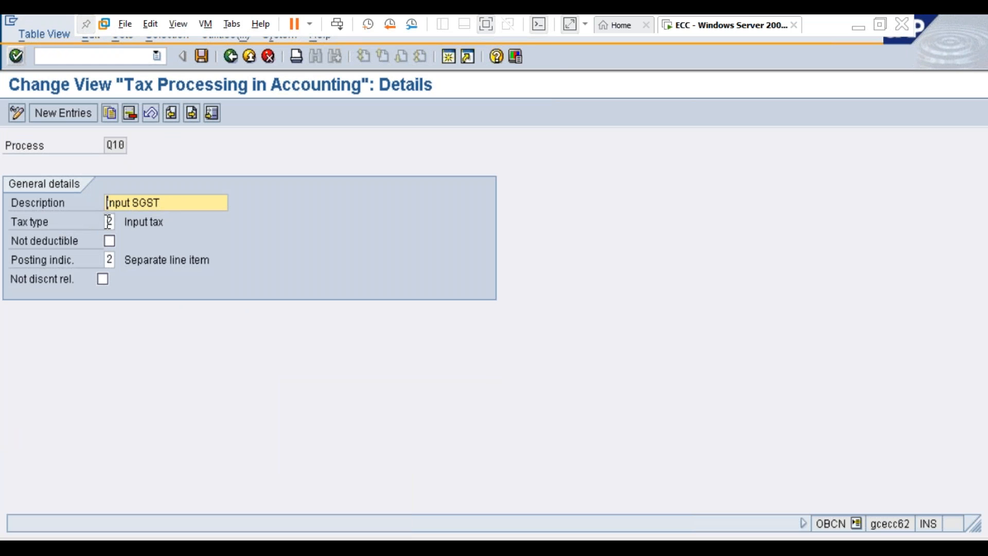
click(109, 222)
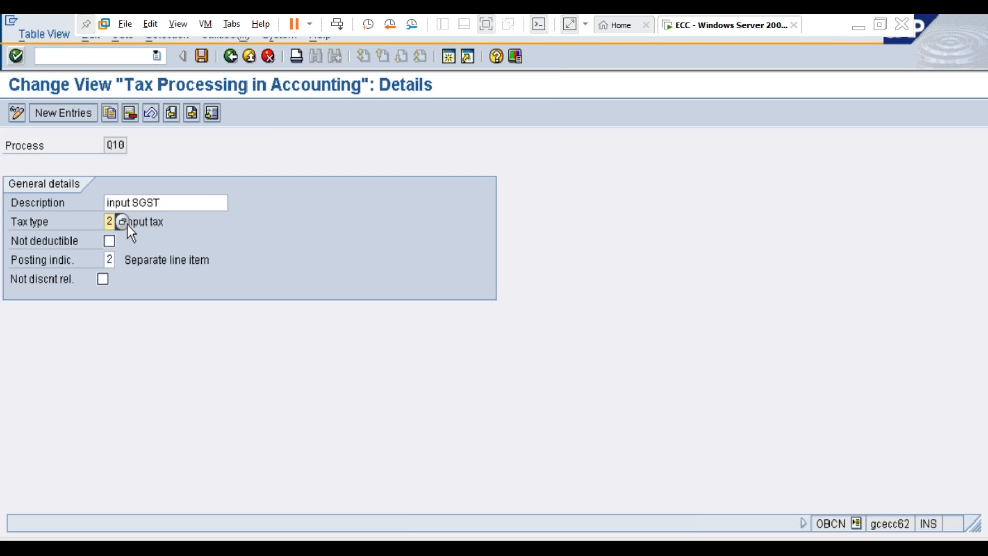
click(125, 222)
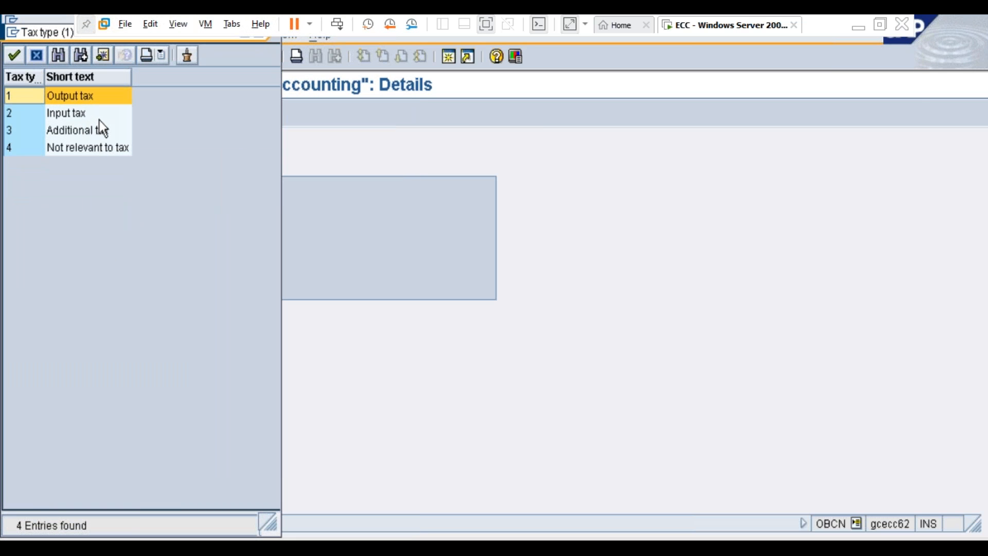
key(Escape)
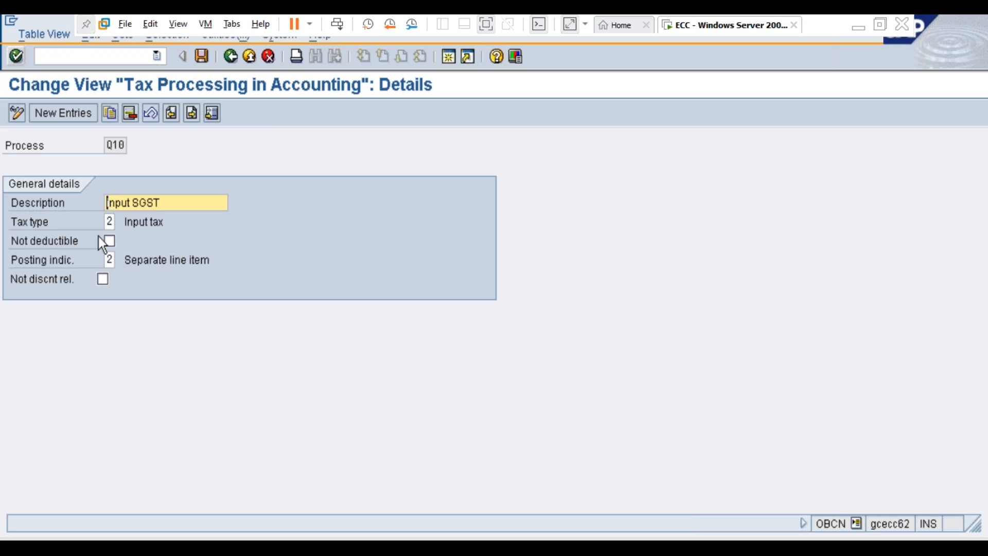
click(115, 221)
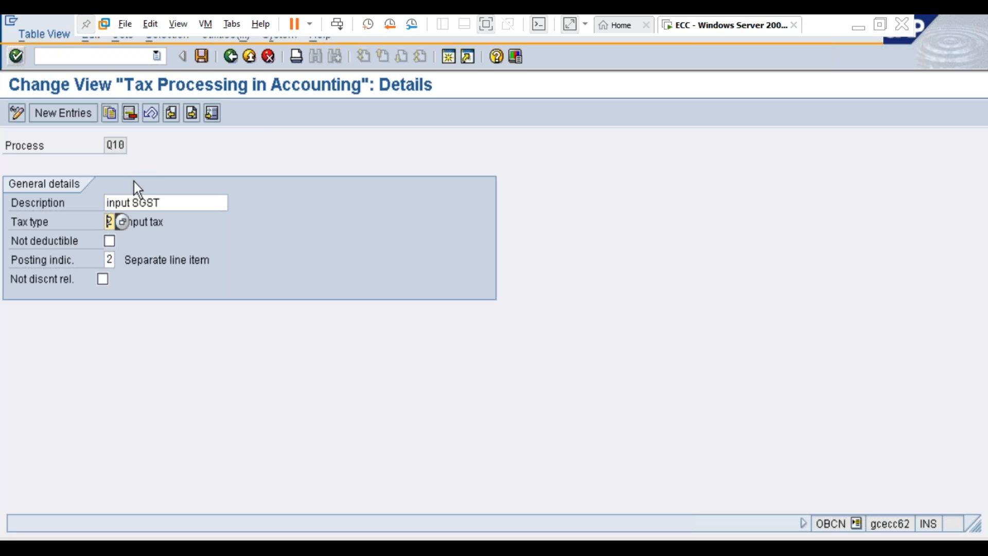
key(F3)
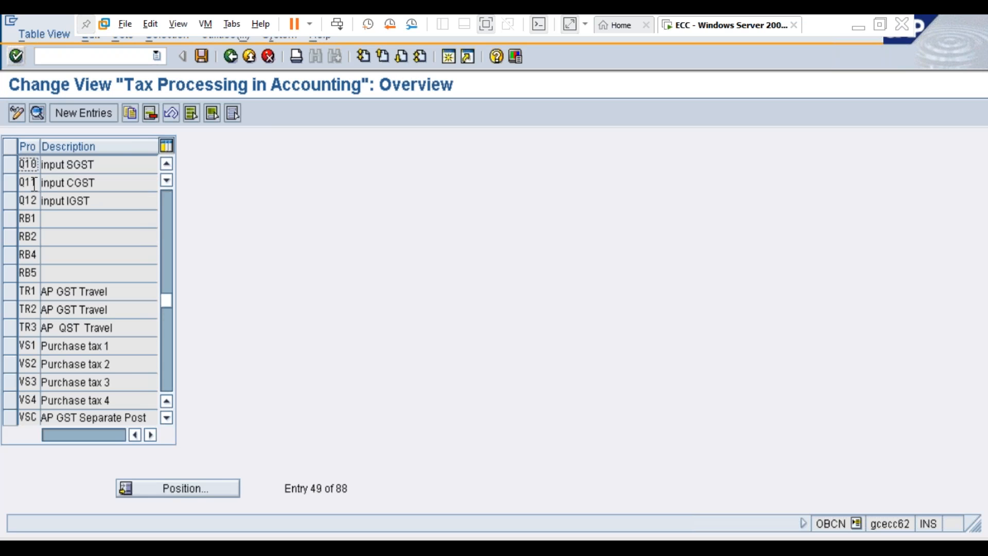
Step: Examine the details of processes Q11 and Q12, including the possible tax type values for Q12, and return to the overview
click(33, 182)
double_click(32, 182)
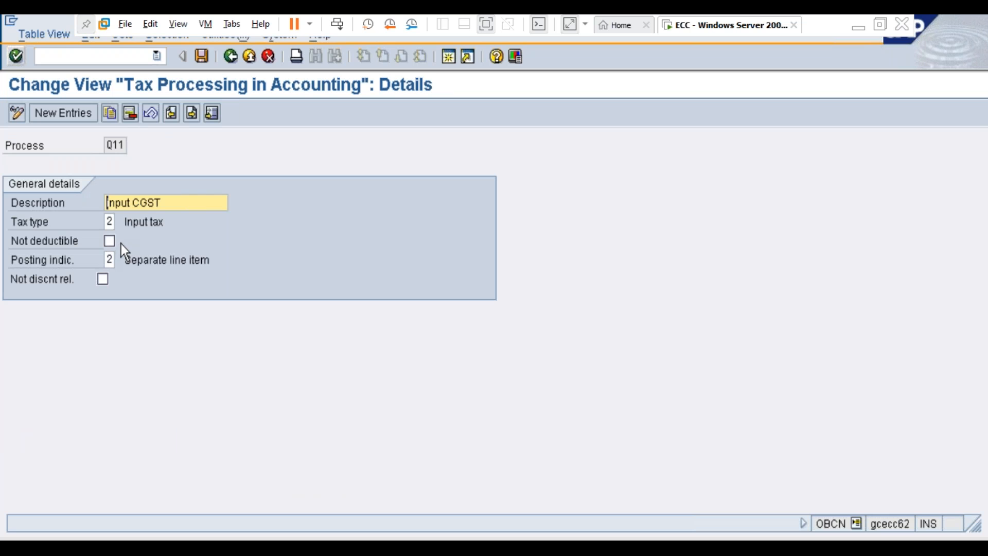
key(F3)
double_click(32, 201)
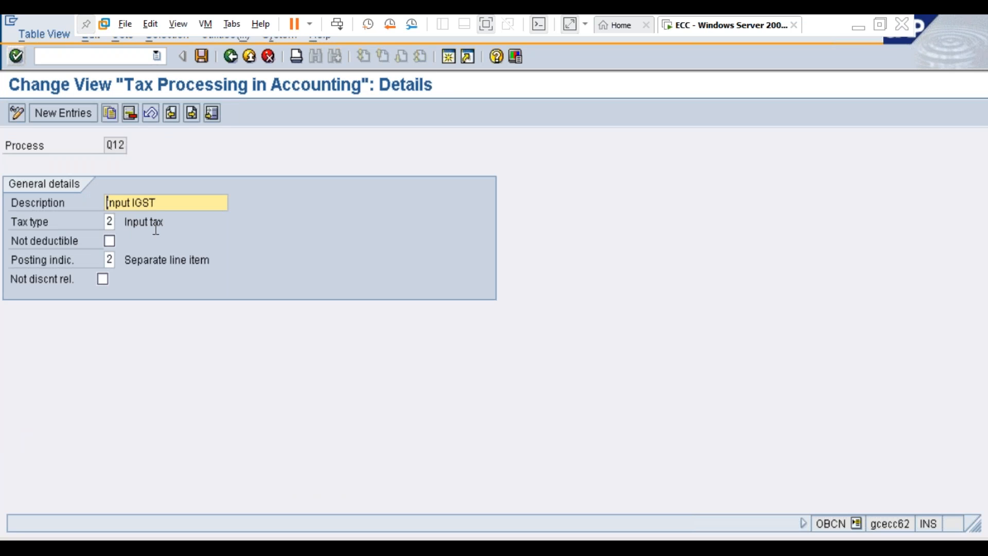
click(110, 221)
click(121, 222)
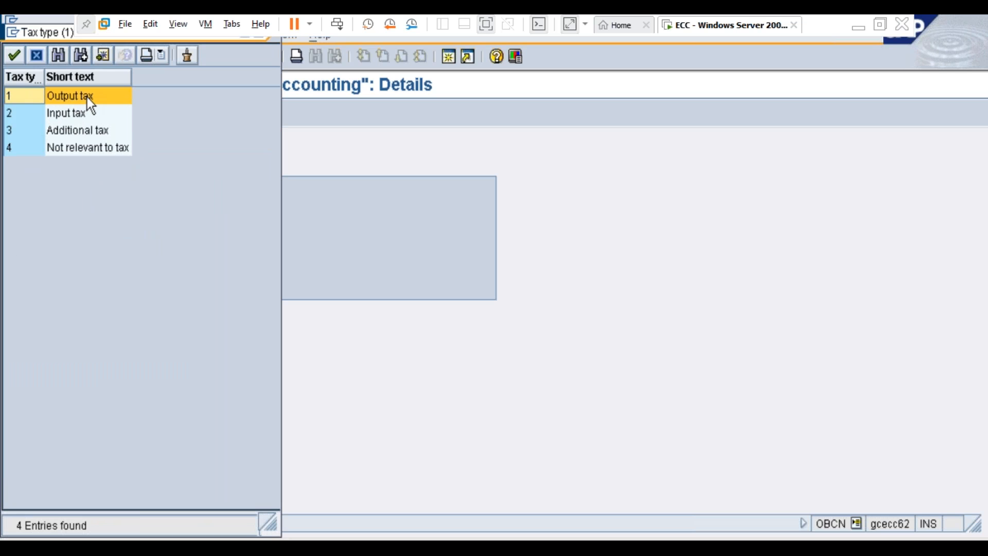
key(Escape)
key(Escape)
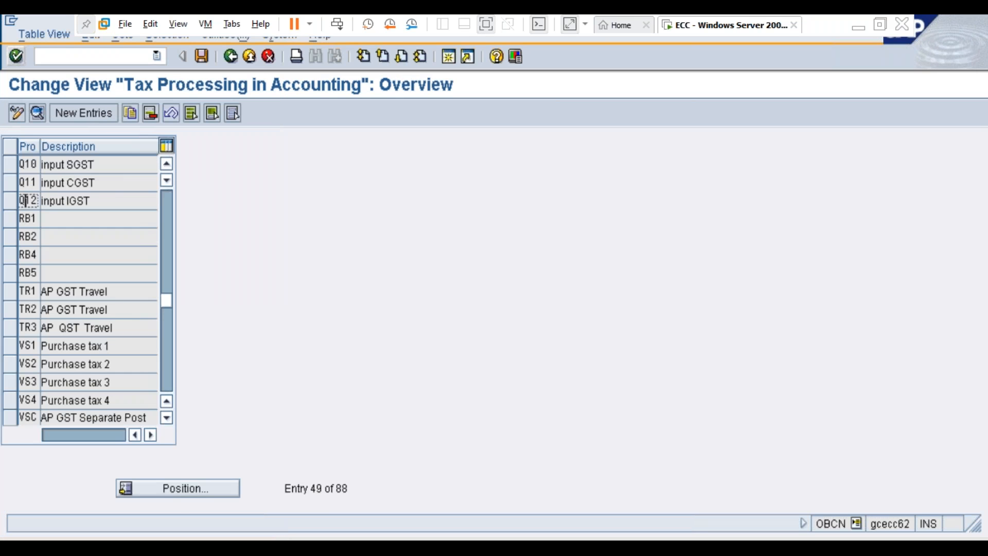
Step: Position the tax processing list at process W10
click(175, 486)
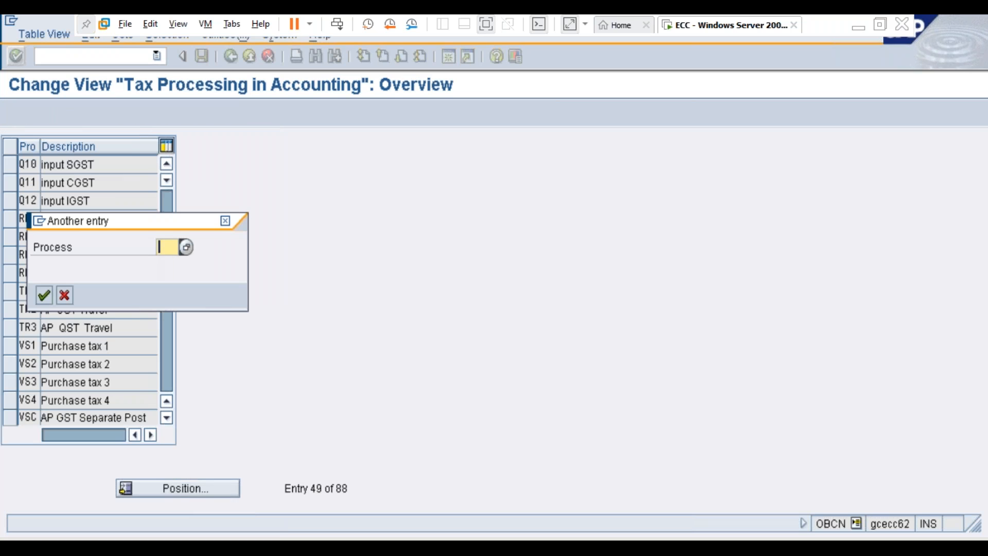
text(w)
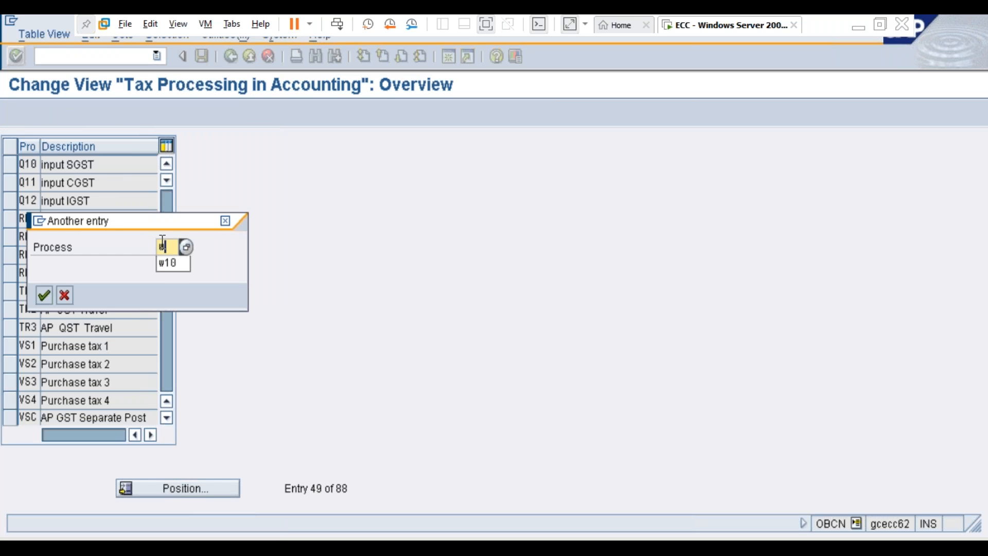
text(10)
key(Return)
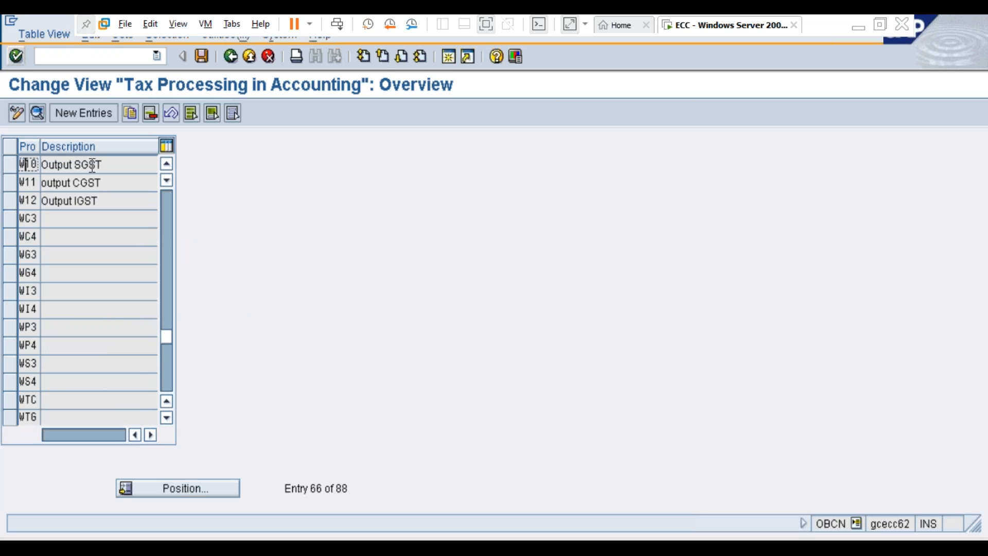
Step: Examine the details of output tax processes W10, W11 and W12 one after another, then leave the details view
double_click(91, 166)
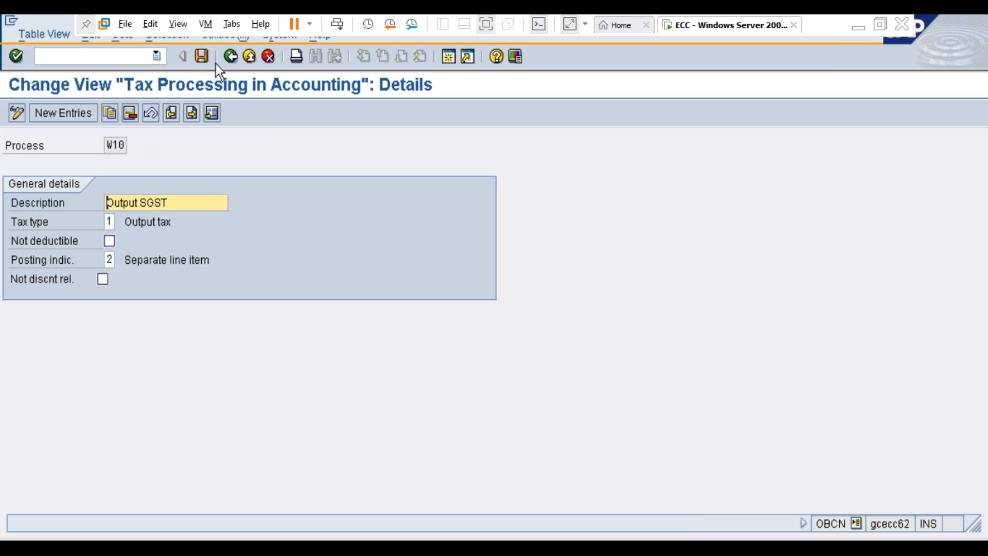
key(F3)
double_click(73, 183)
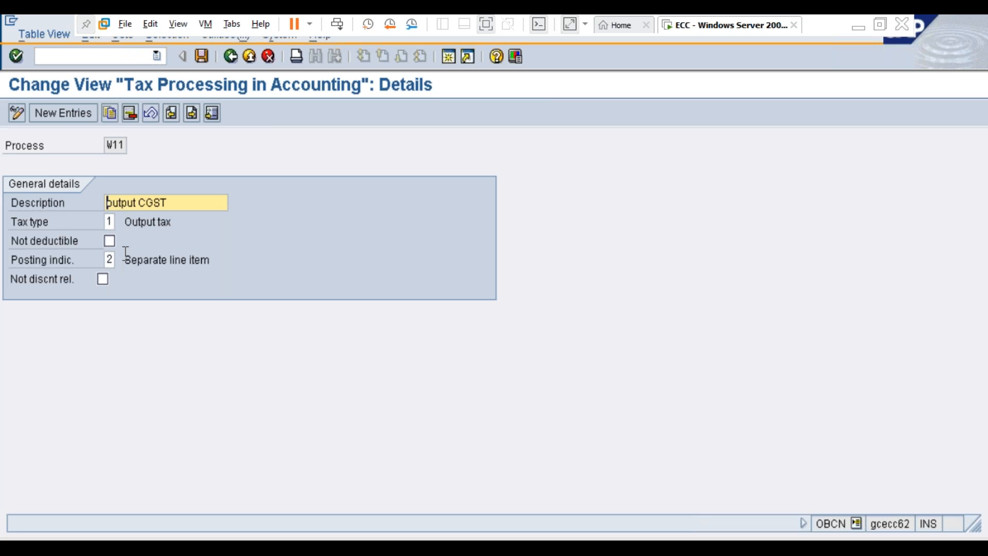
key(F3)
click(86, 200)
double_click(86, 201)
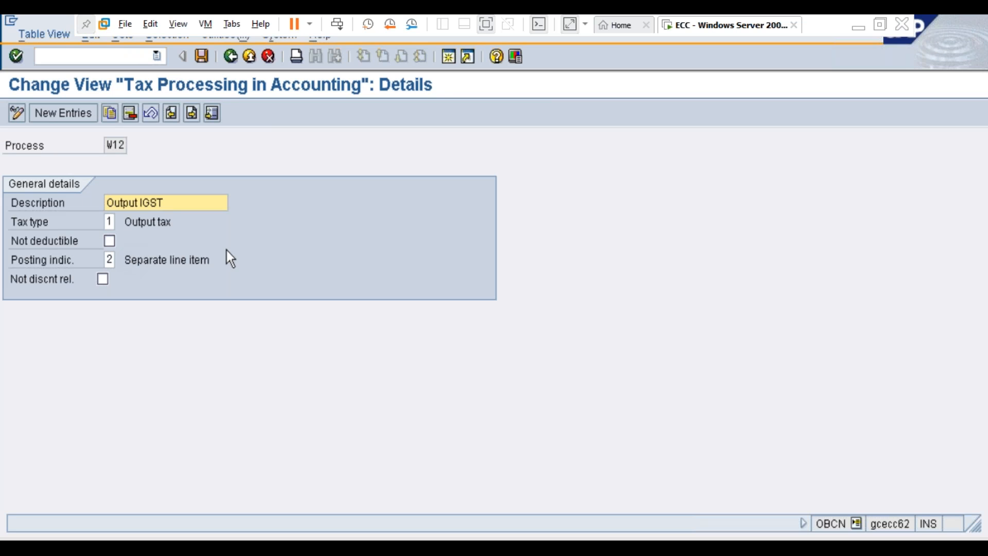
key(F3)
key(F3)
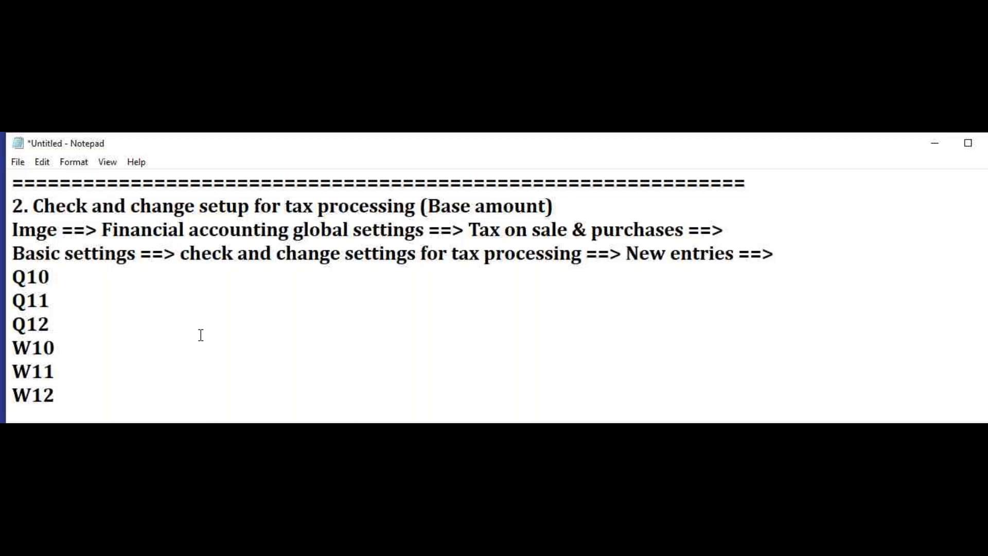
Step: Switch to Notepad and add a separator line of equals signs below W12
scroll(201, 335, down, 1)
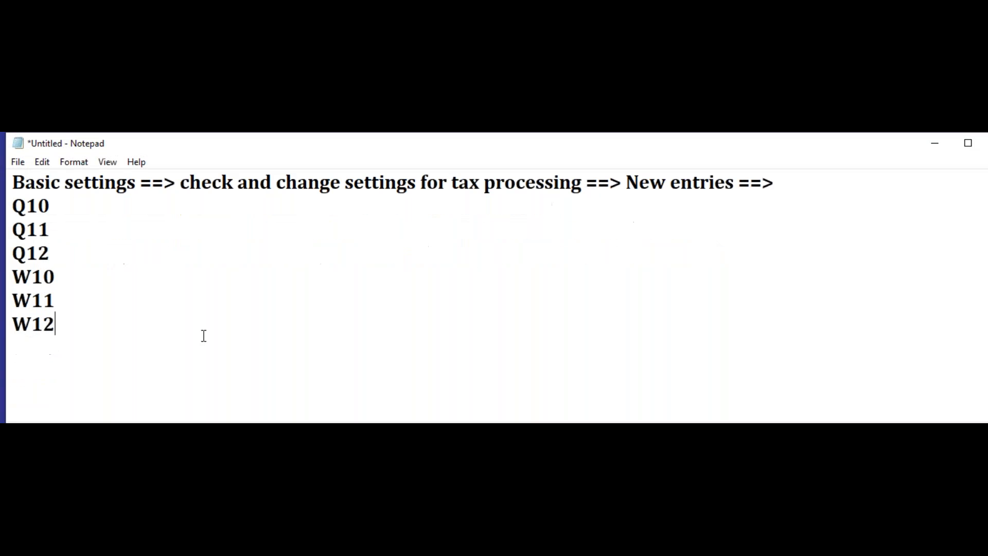
key(Return)
text(==================================================================)
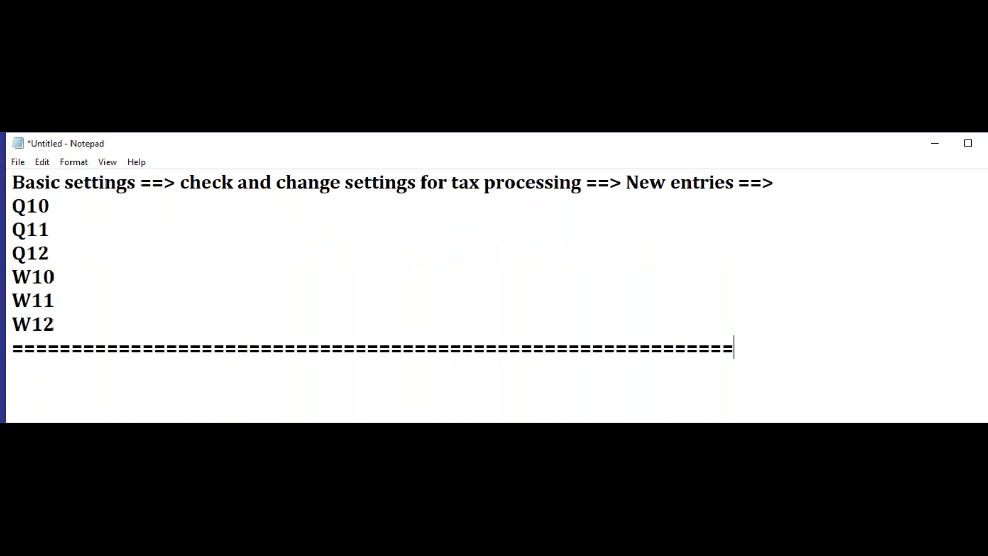
Step: Add an indented note starting with "input t" beside Q10
click(97, 217)
key(Tab)
key(Tab)
text(input t)
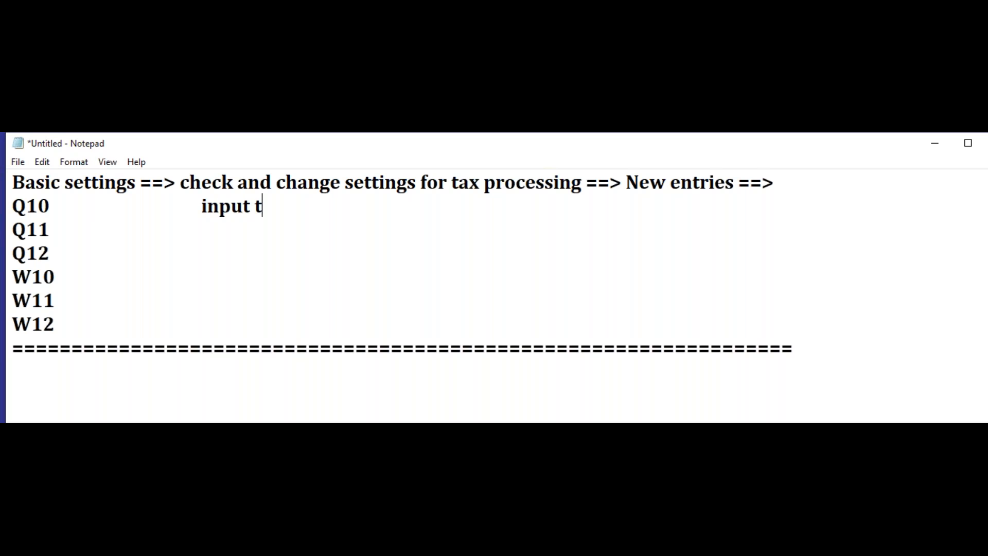
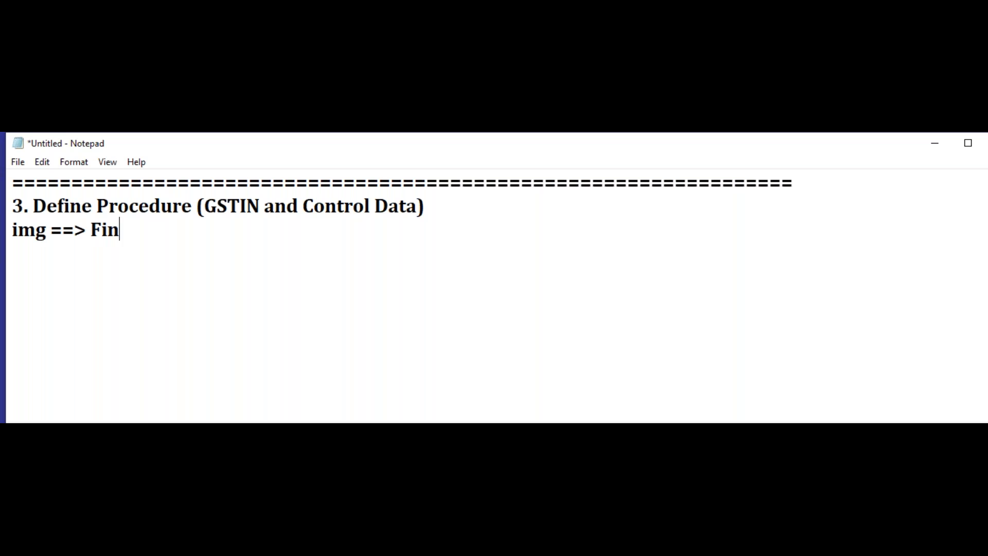
Step: Complete the path line under heading 3 as "img ==> Financial accounting new ==> financial accounting global settings ==>"
text(accoutn)
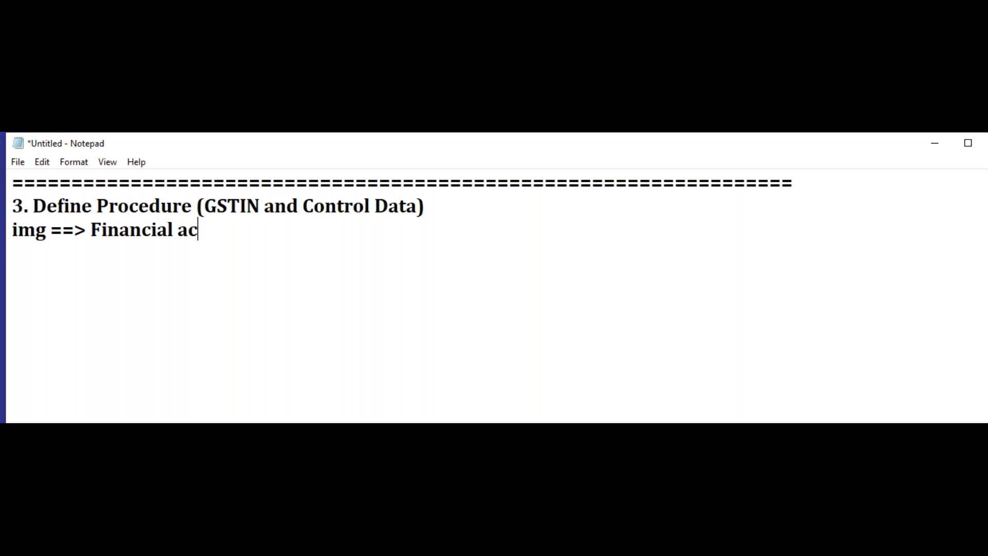
key(BackSpace)
key(BackSpace)
text(ntin)
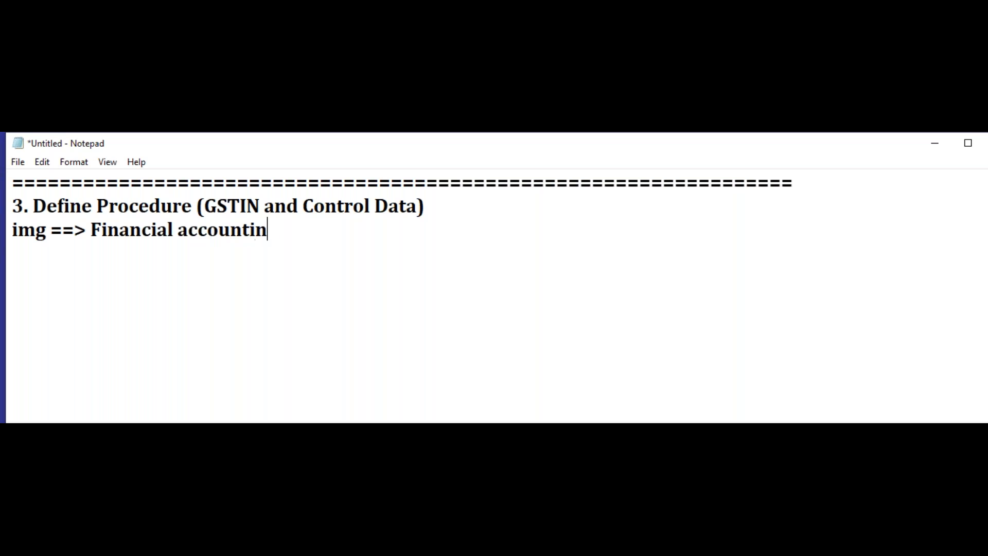
text(g new ==> )
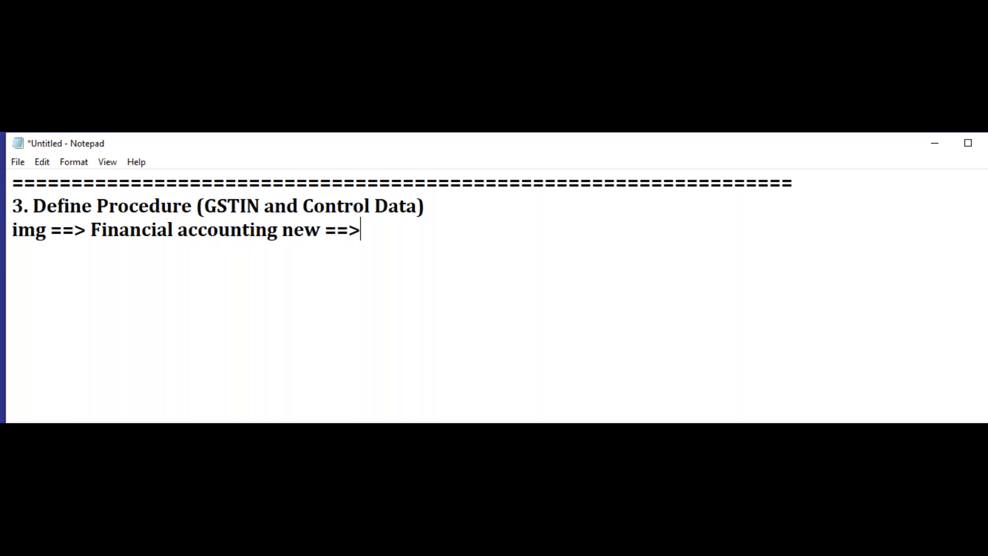
text(finan)
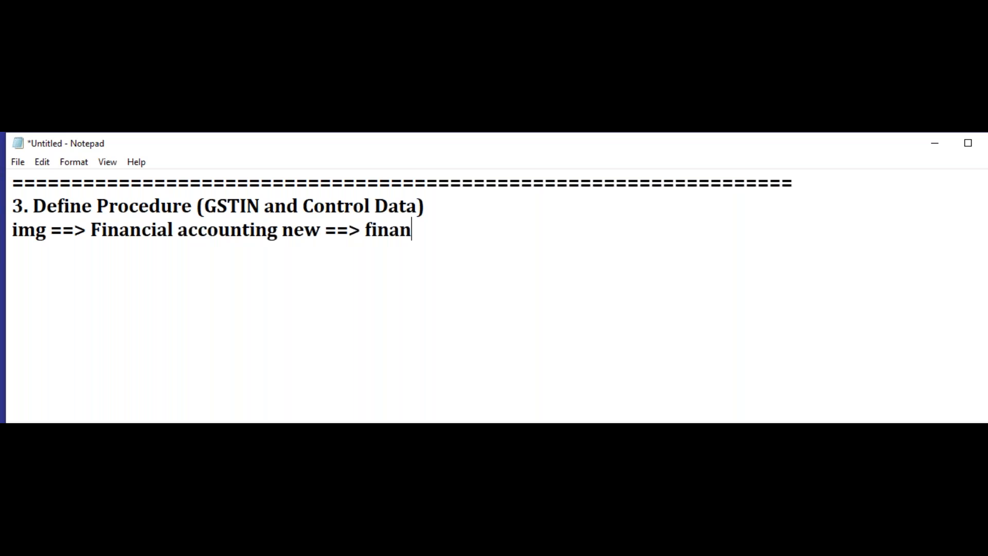
text(cial account)
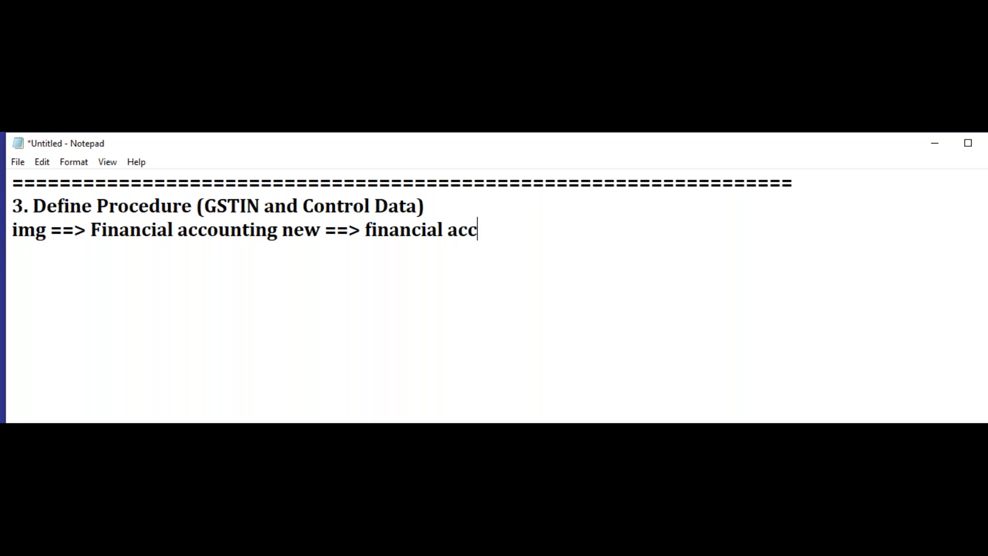
text(ing g)
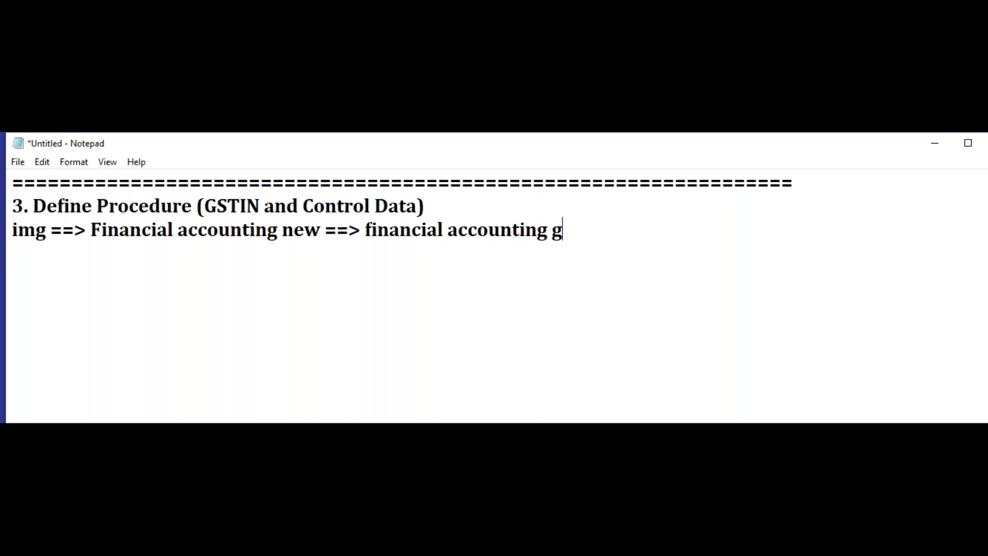
text(lobal se)
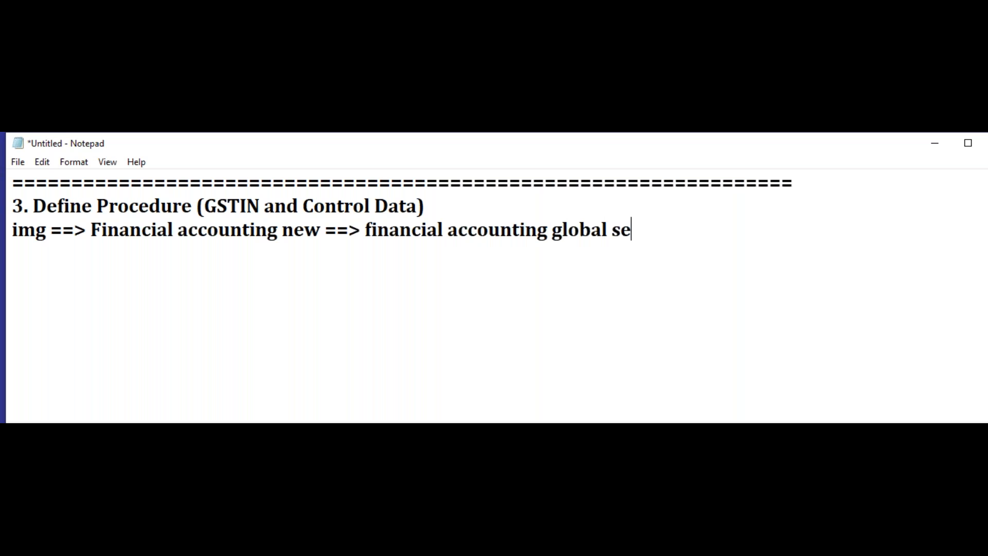
text(ttings ==>)
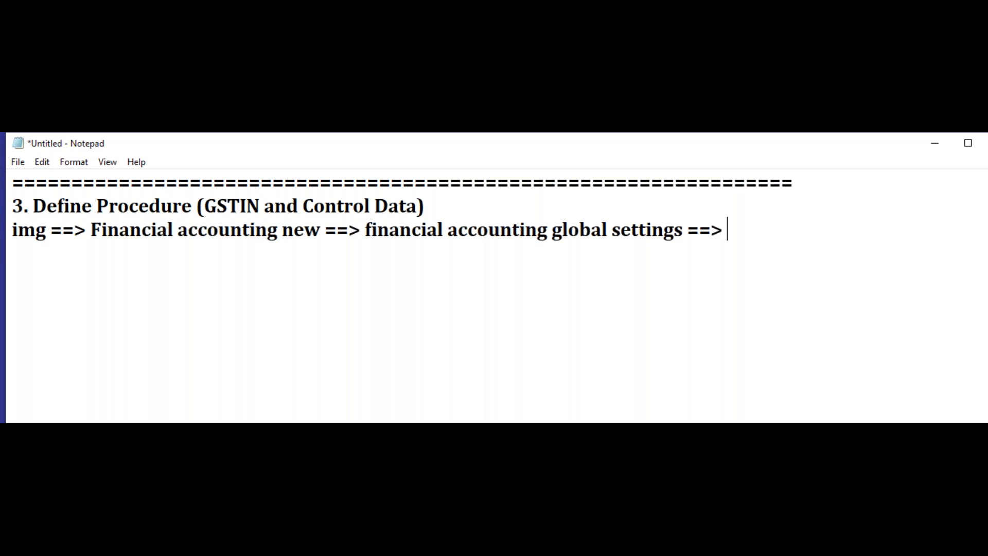
Step: Continue the path on a new line with "Tax on sales / purchases ==> Basic settings ==> Check calculation procedure ==>"
key(Return)
text(Tax on sales / pur)
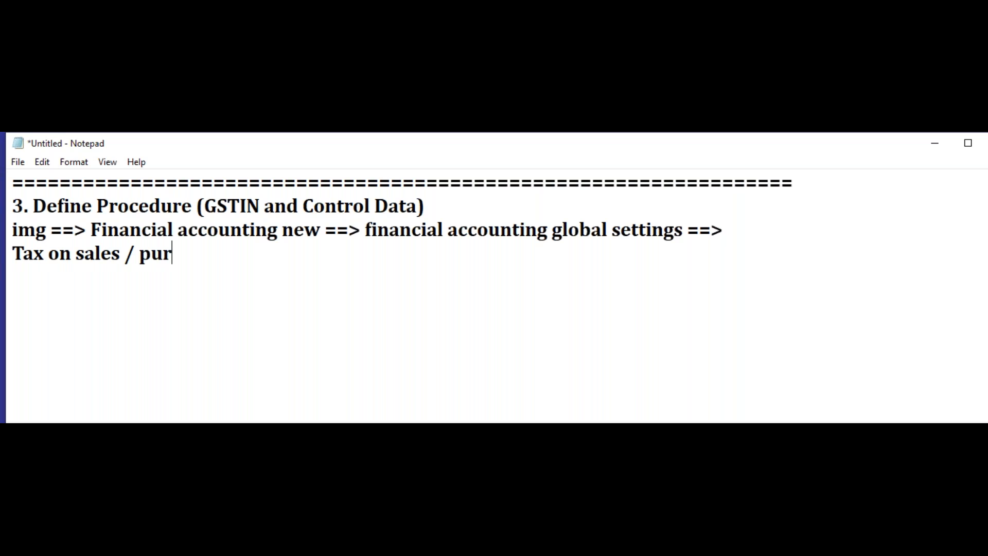
text(chases ==> Basic settings ==> Check )
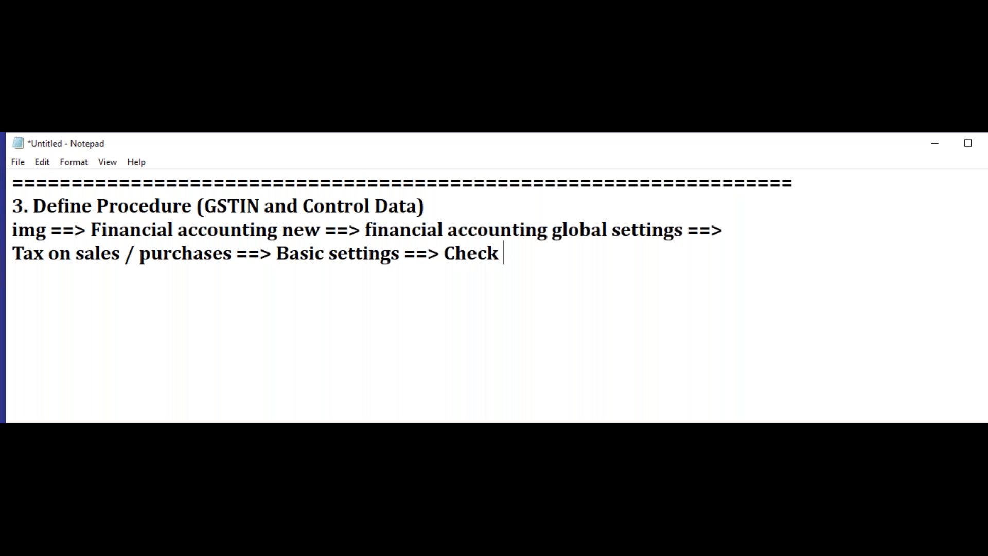
text(cal)
key(BackSpace)
text(alculation pro)
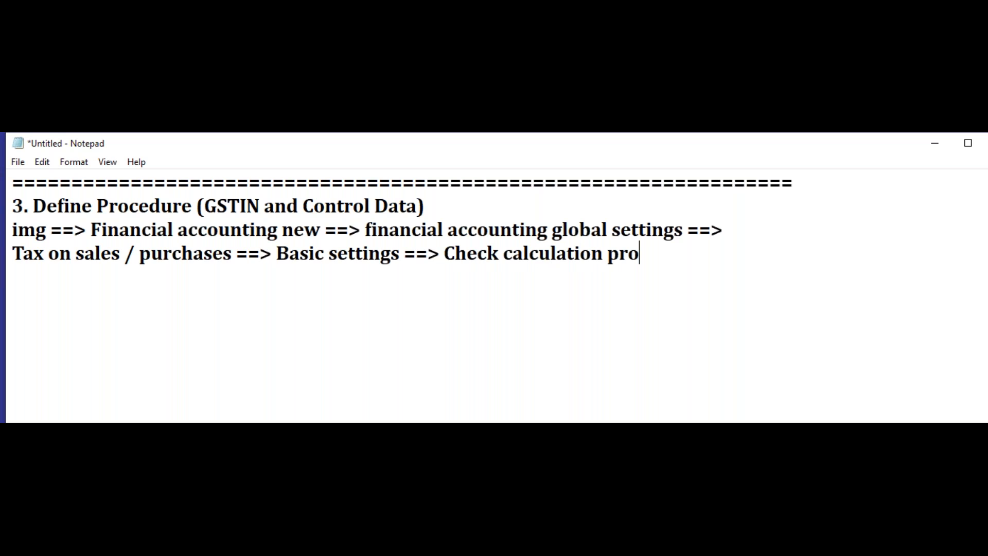
text(cedure )
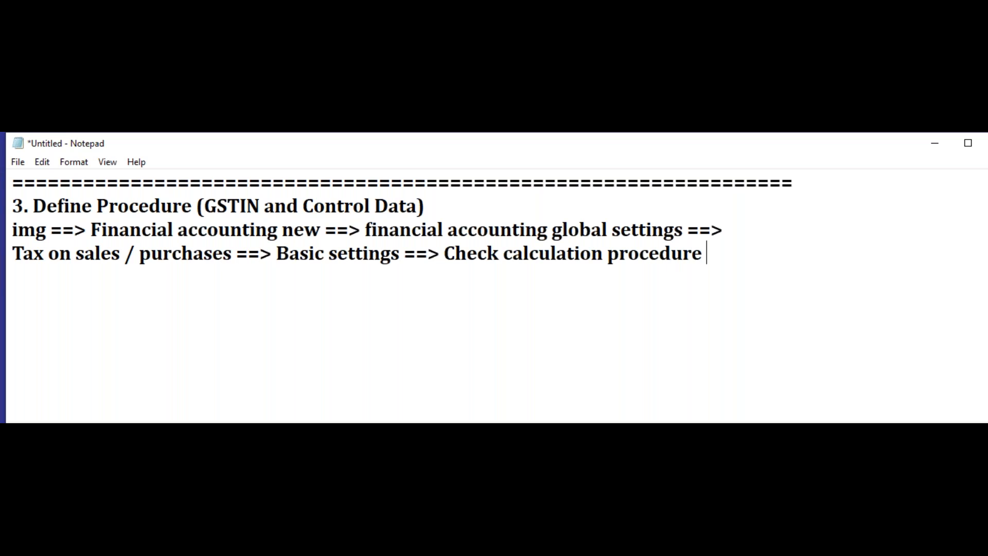
text(==>)
Step: Finish the path on a third line with "Define procedure ==> New entries"
key(Return)
text(Define proce)
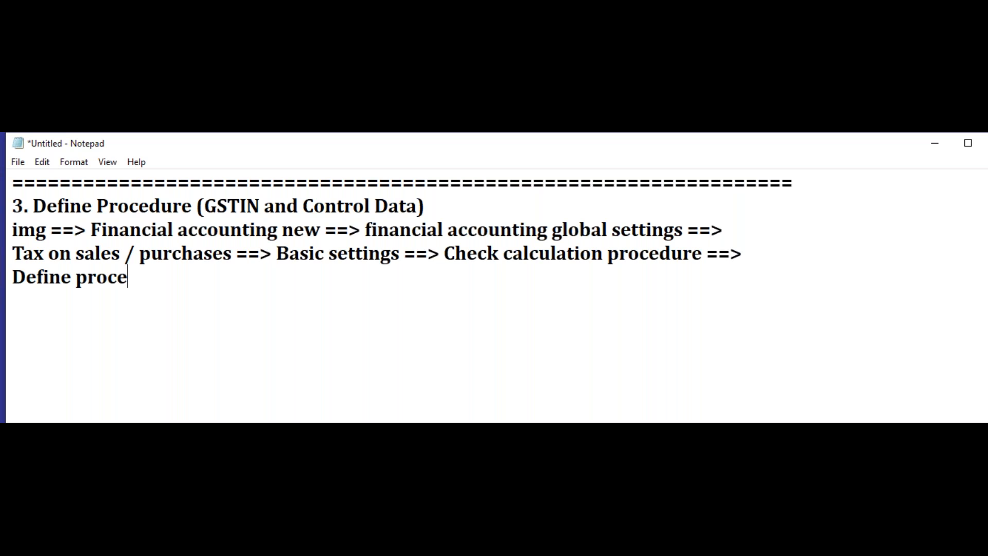
text(dure ==> New e)
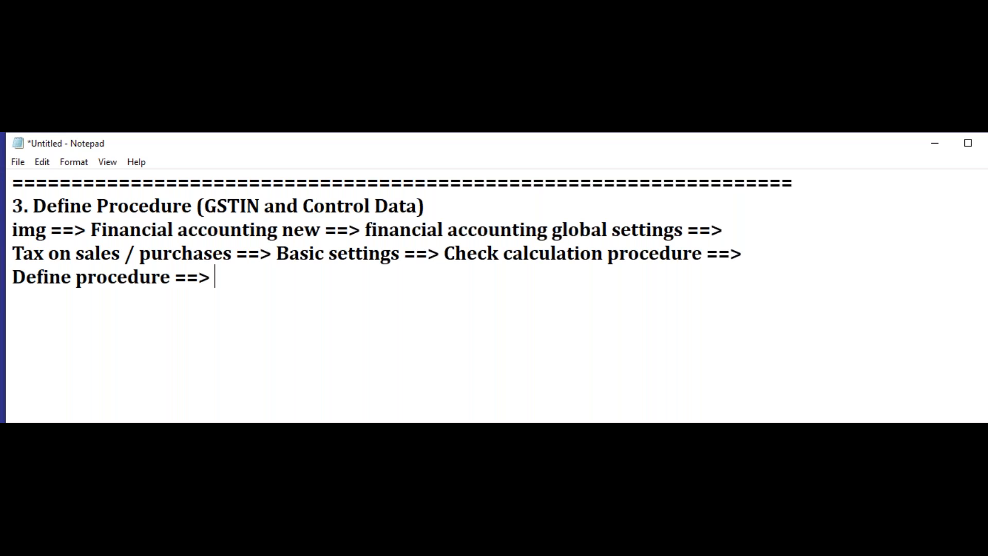
text(ntrires)
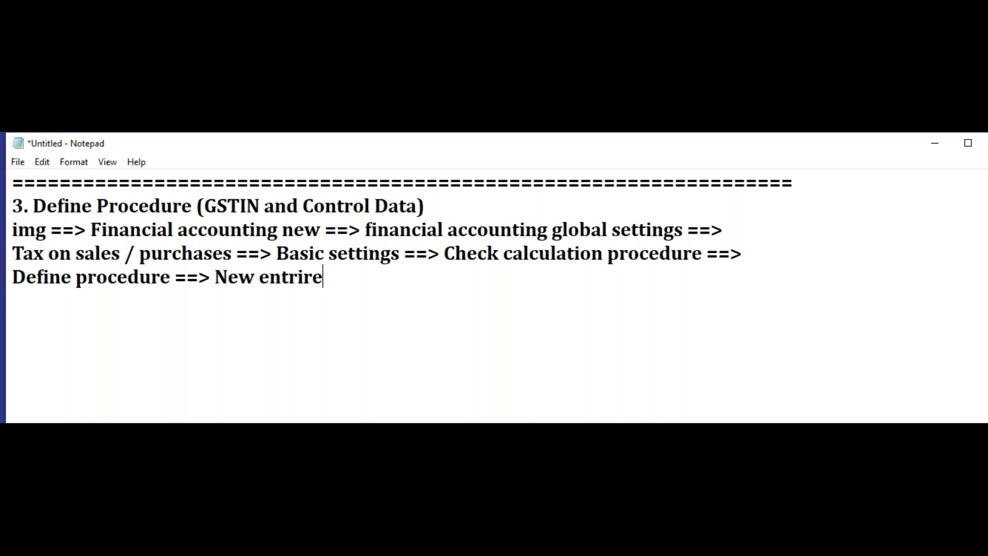
key(BackSpace)
key(BackSpace)
key(BackSpace)
key(BackSpace)
text(ies)
Step: Below a blank line, add a tab-separated header row with the columns "Proce" and "Description"
key(Return)
key(Return)
key(Return)
text(Pro)
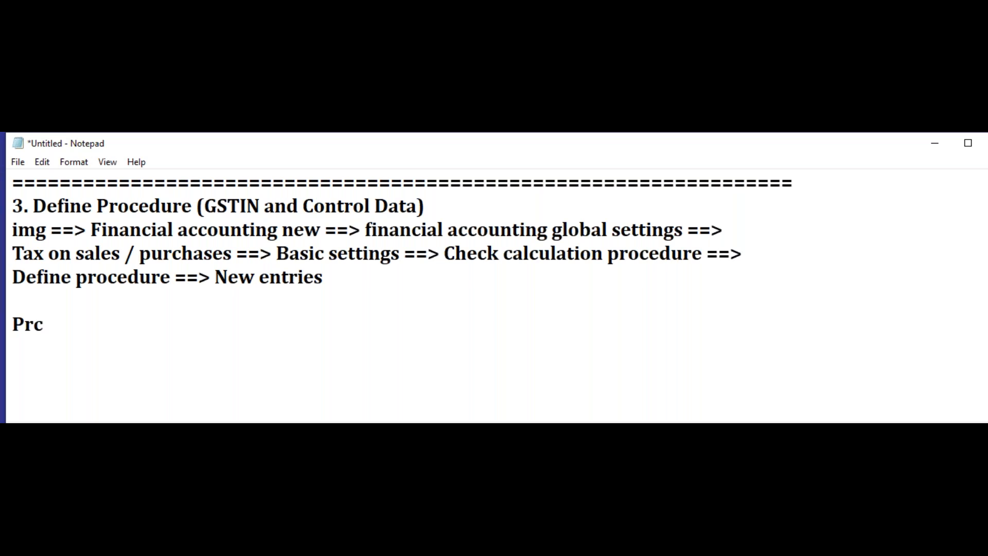
text(ce)
key(Tab)
key(Tab)
text(Descriptio)
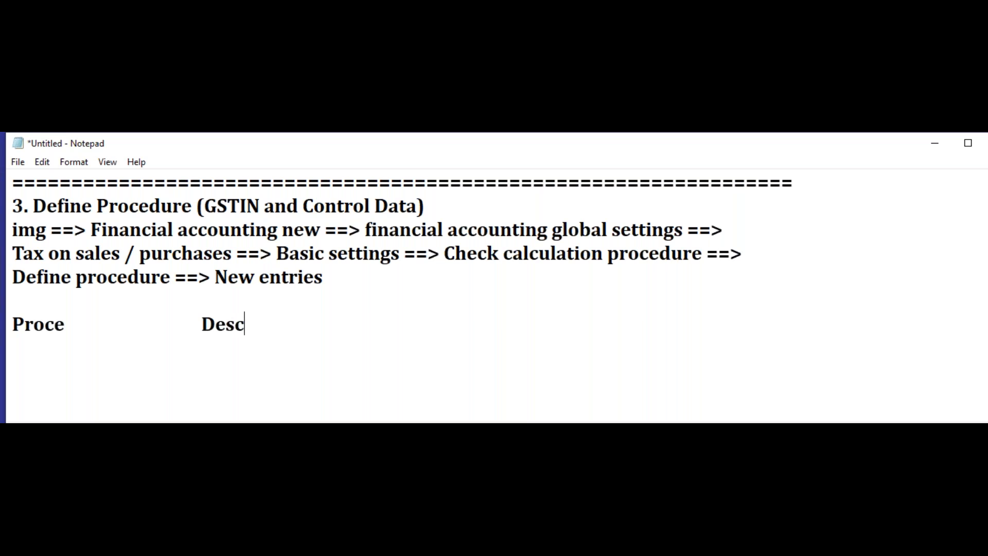
text(n)
key(Return)
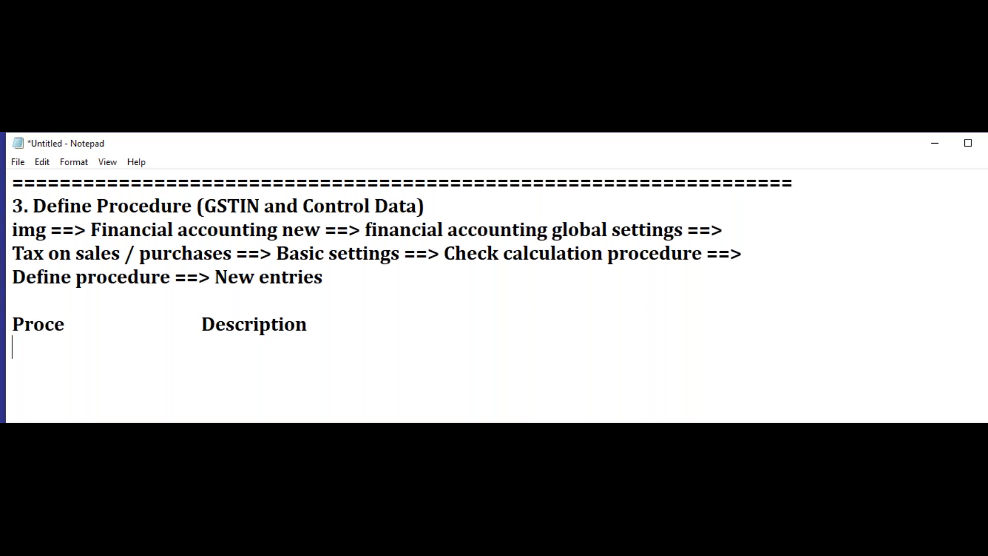
Step: Add the row "GSTIN" with the description "Tax procedure india" aligned under the headers
text(GSTIN)
key(Tab)
key(Tab)
text(Tax procedure india)
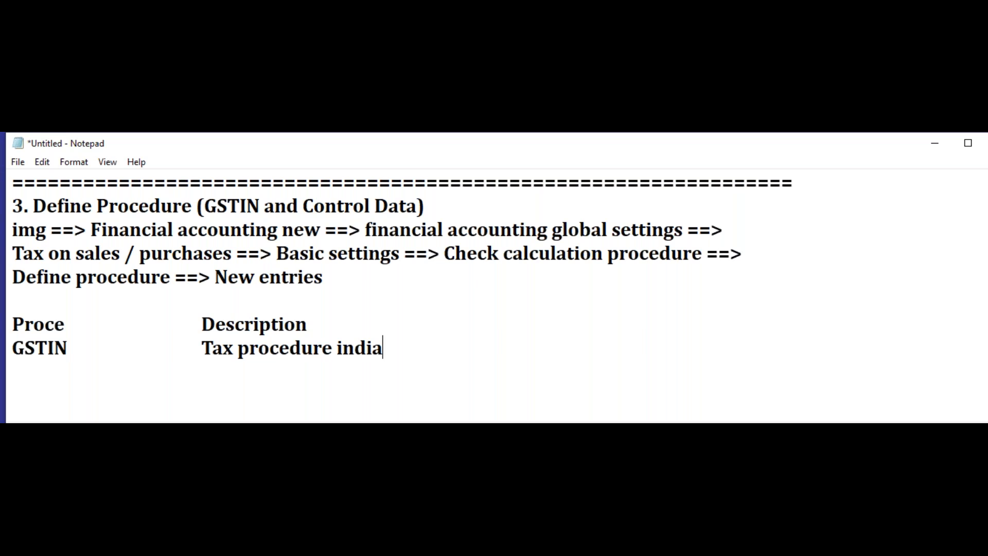
Step: Add the line "save it" below the GSTIN row, followed by a long separator line of equals signs
click(327, 369)
text(save it)
key(Return)
text(===)
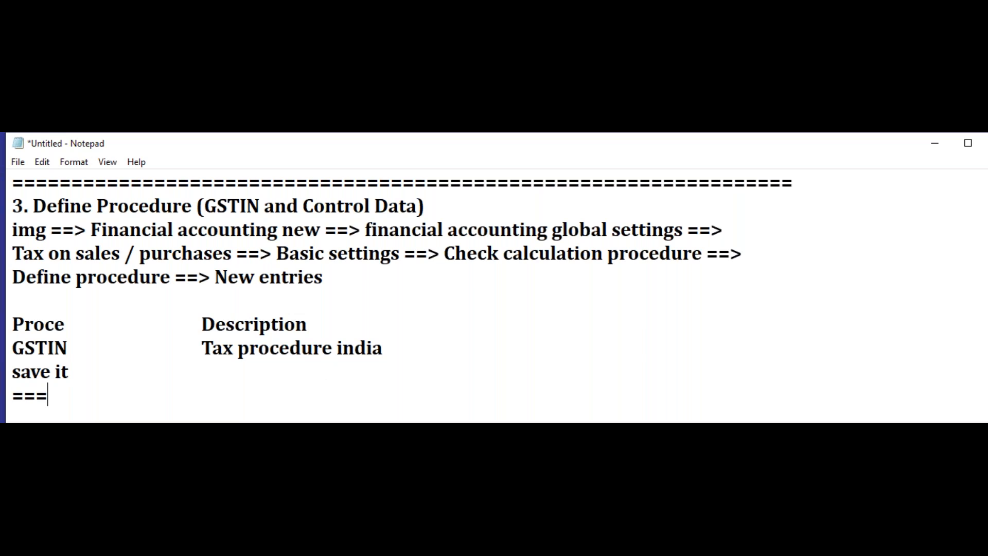
text(======)
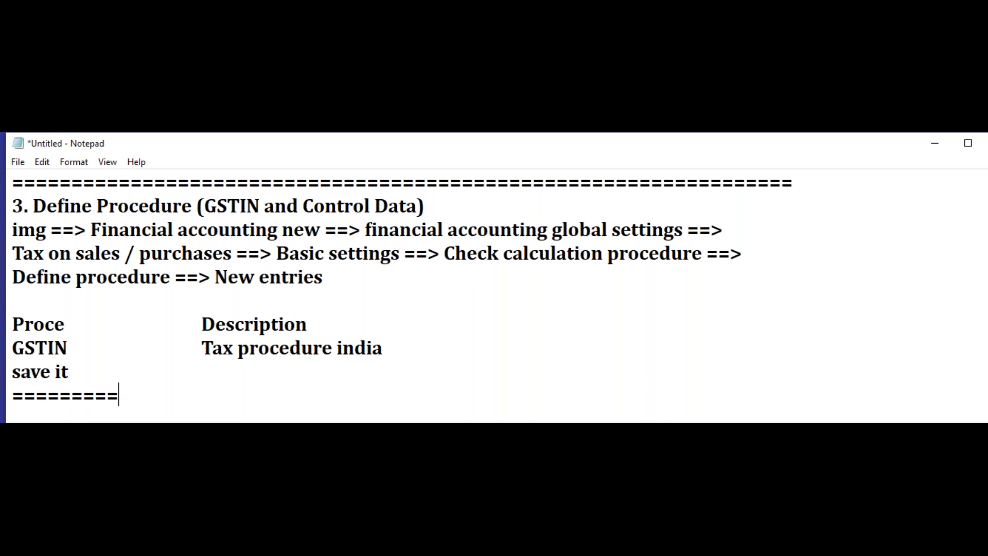
text(========)
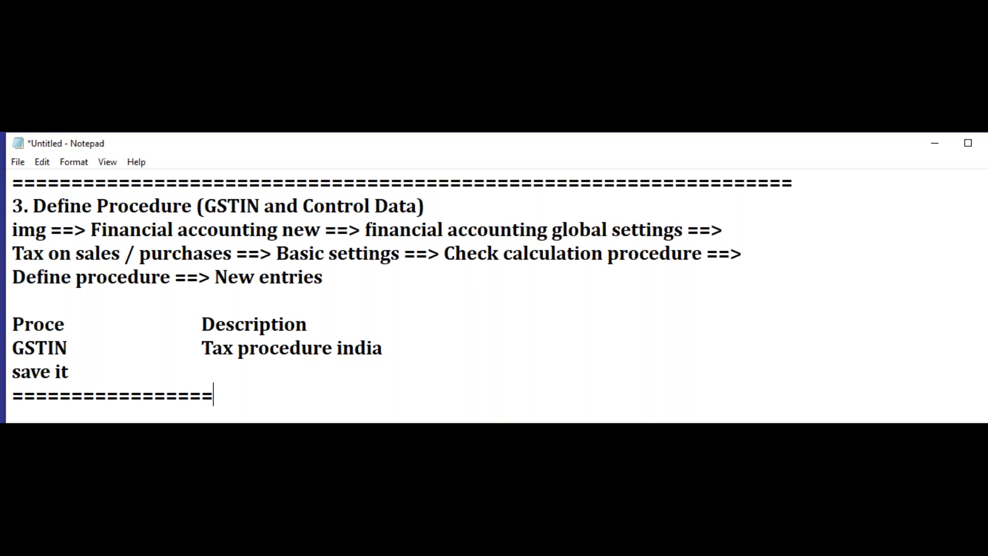
text(==)
text(=========================================)
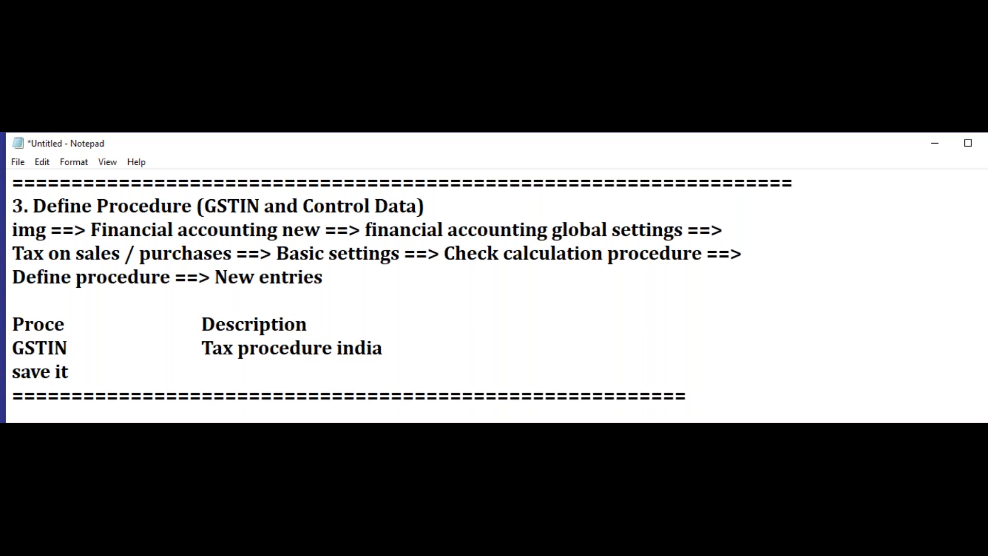
Step: Switch to SAP and view the blank new-entries table for procedures with a wider Procedure column, then exit without creating an entry
key(alt+Tab)
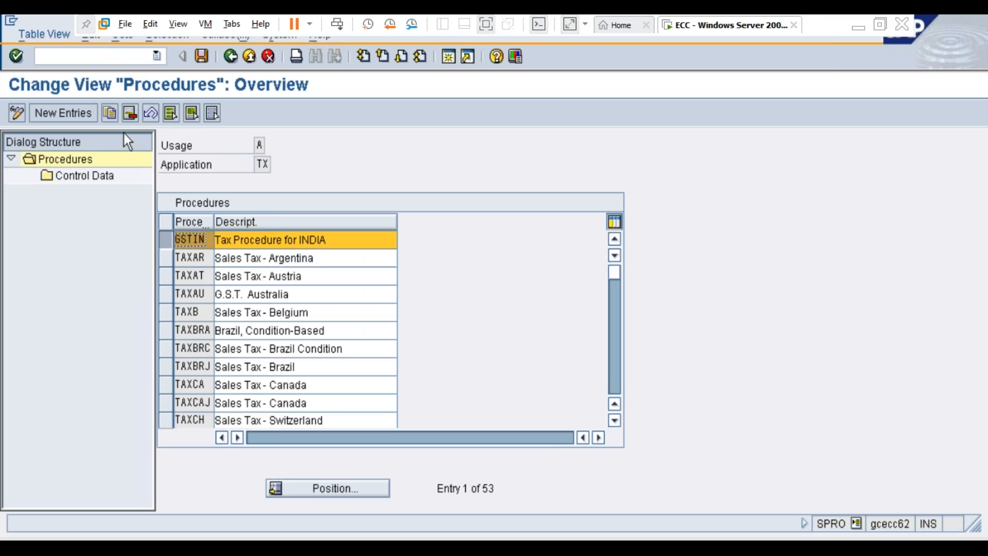
click(85, 119)
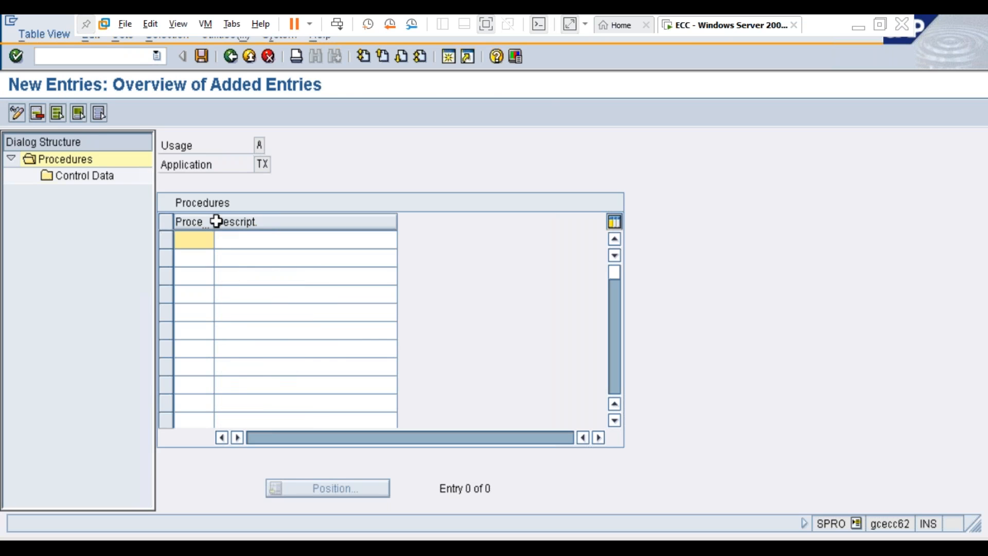
drag(214, 222, 250, 221)
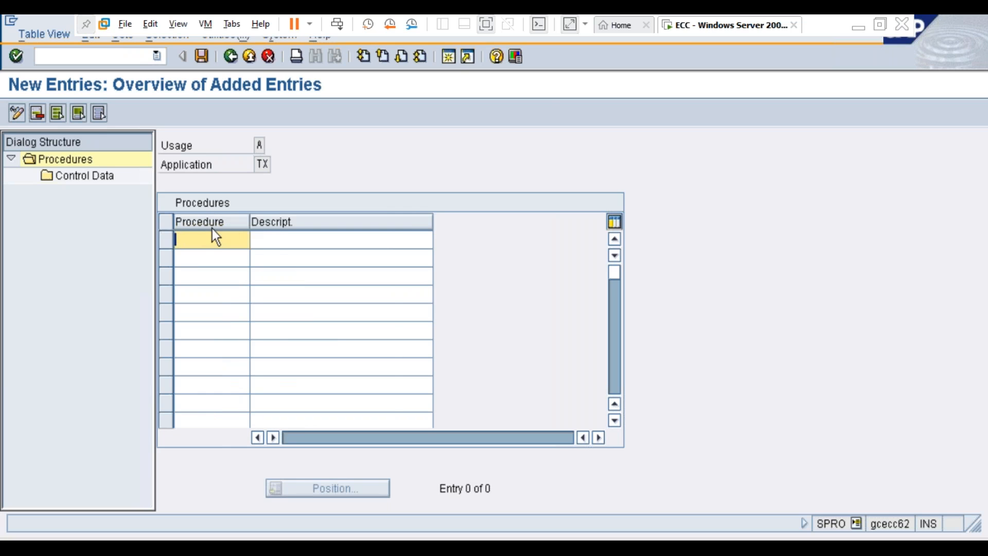
click(278, 240)
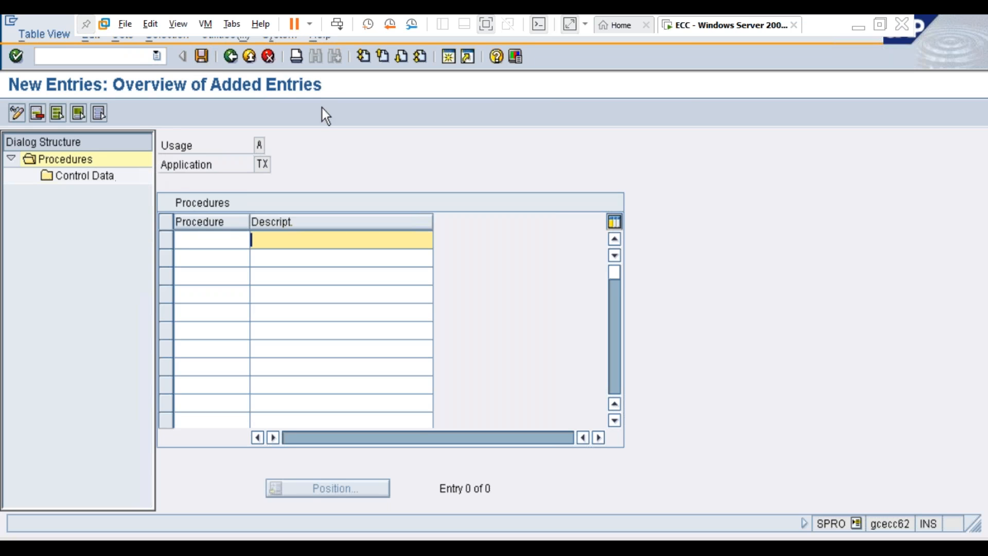
click(249, 57)
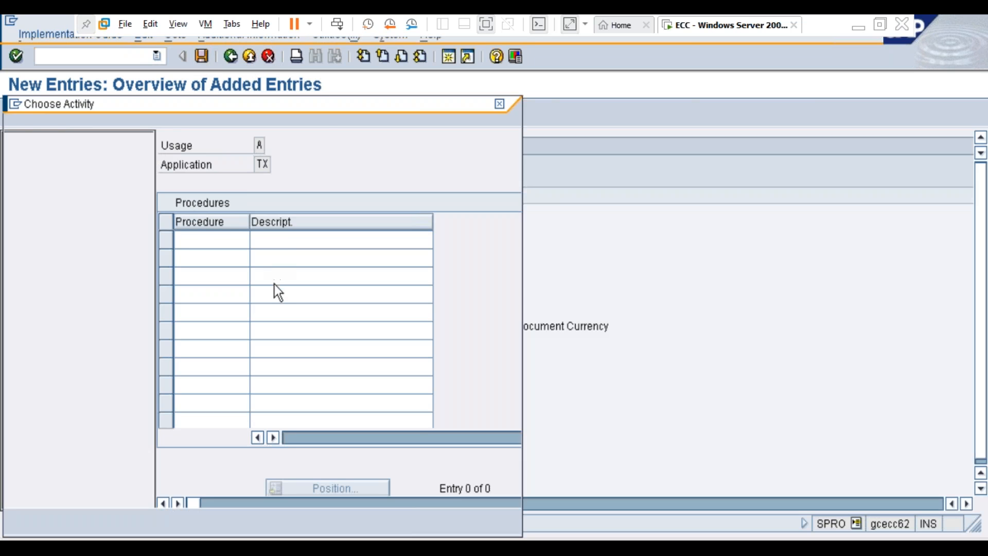
Step: Reopen the procedure definition and display the control data of procedure GSTIN
double_click(129, 202)
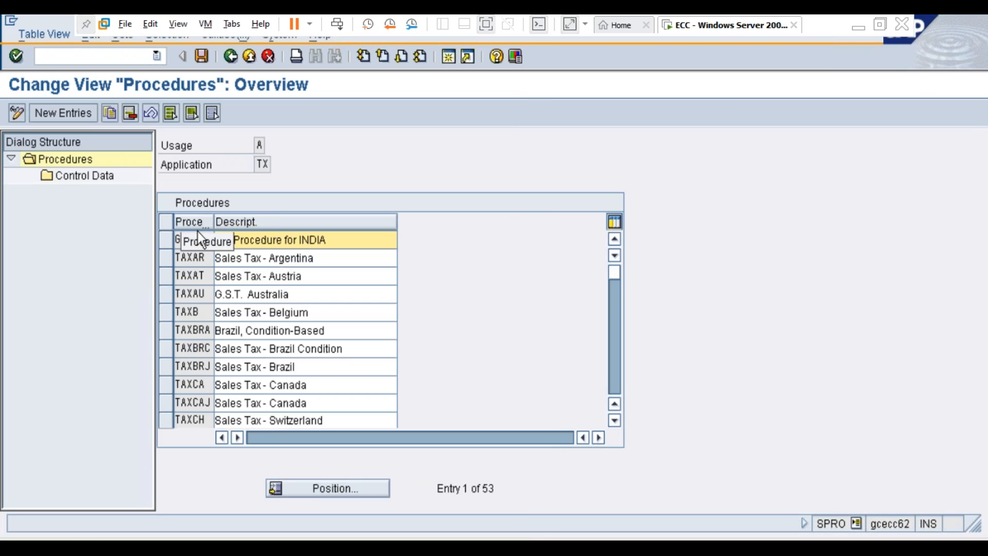
click(162, 241)
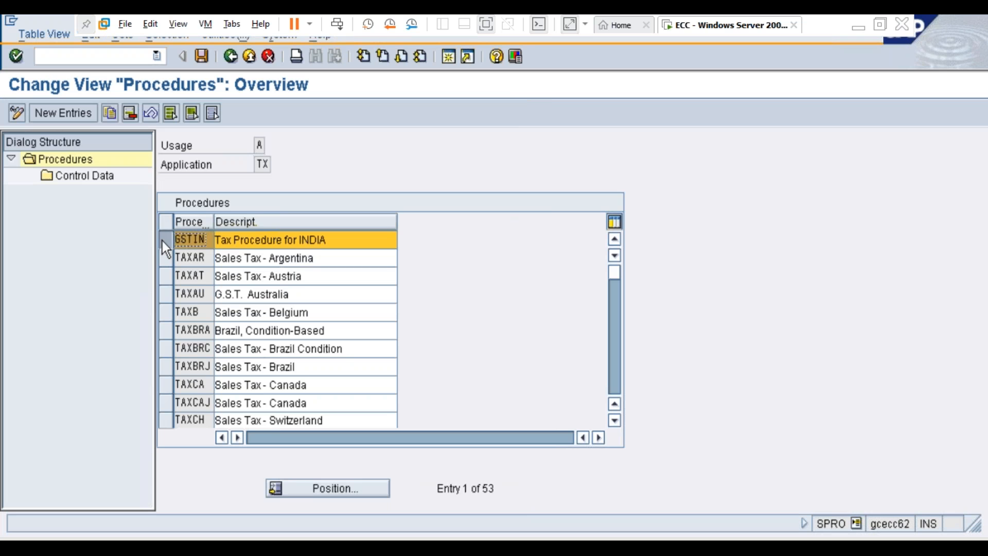
double_click(83, 176)
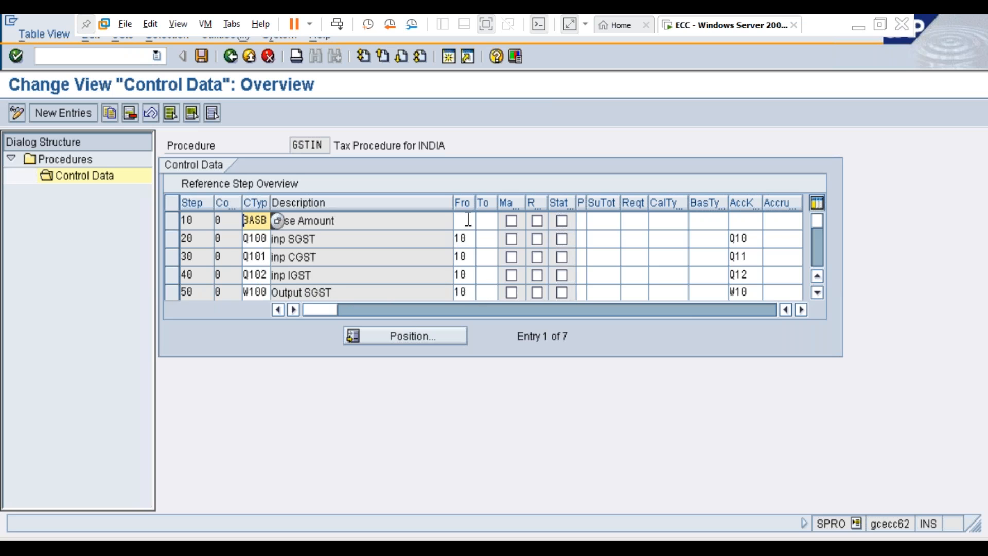
Step: Widen the From and AccKey columns of the GSTIN control data to examine the step references and account keys
drag(479, 203, 485, 203)
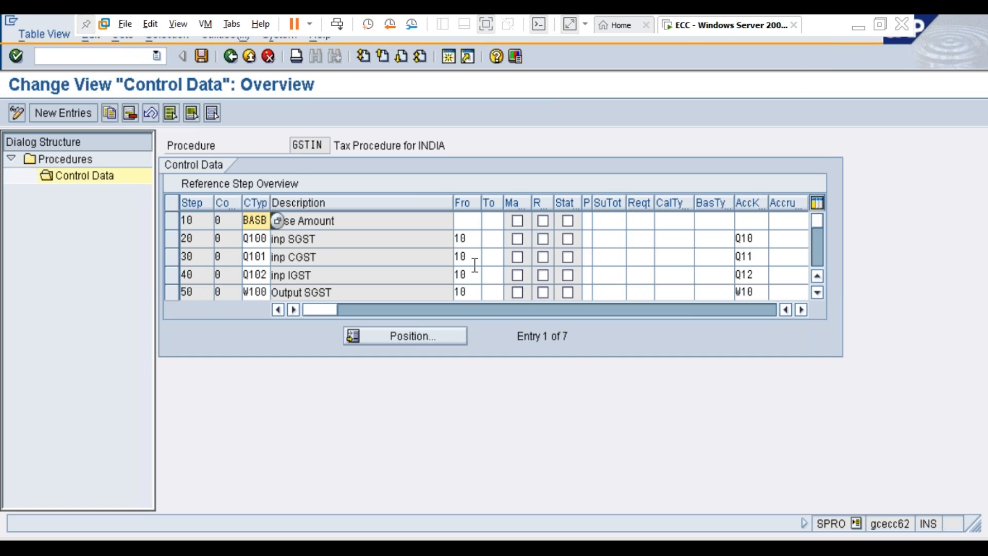
key(alt+Tab)
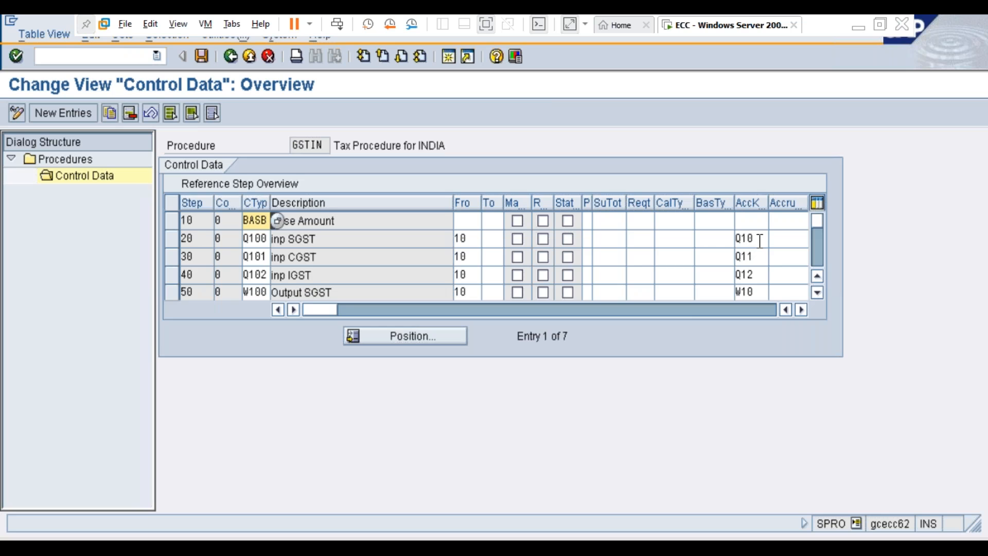
click(759, 239)
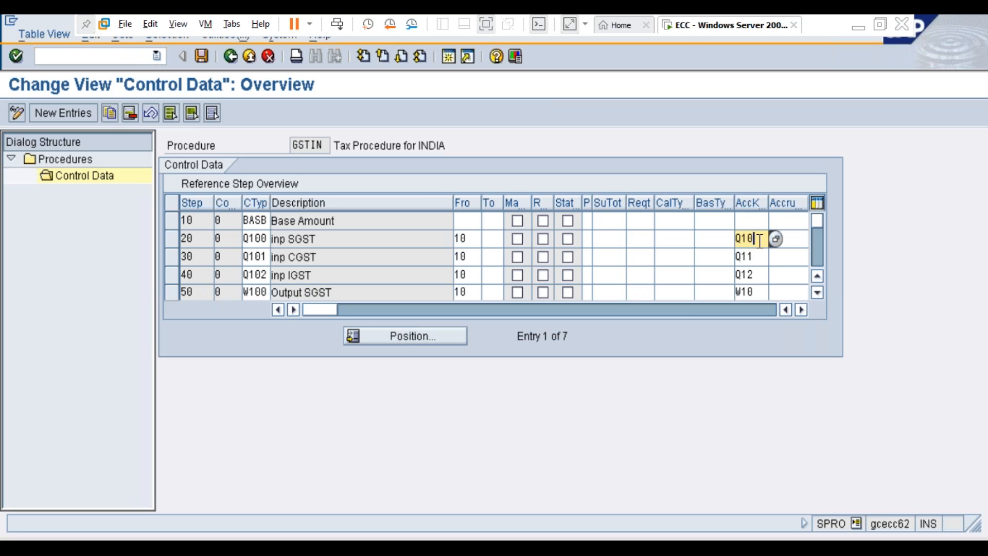
drag(784, 204, 781, 203)
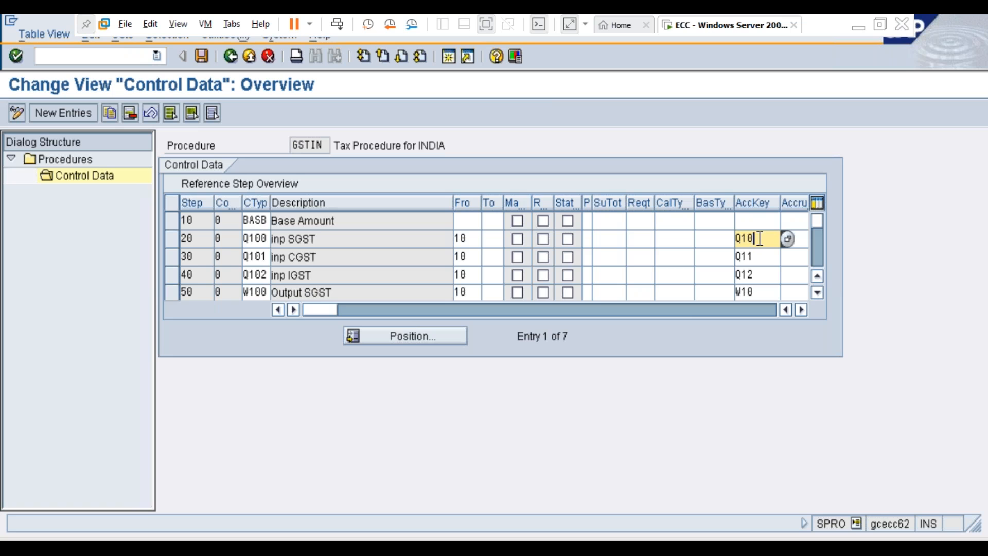
Step: Examine the remaining GSTIN control data rows through step 70, including their condition types and account keys
click(817, 292)
click(818, 292)
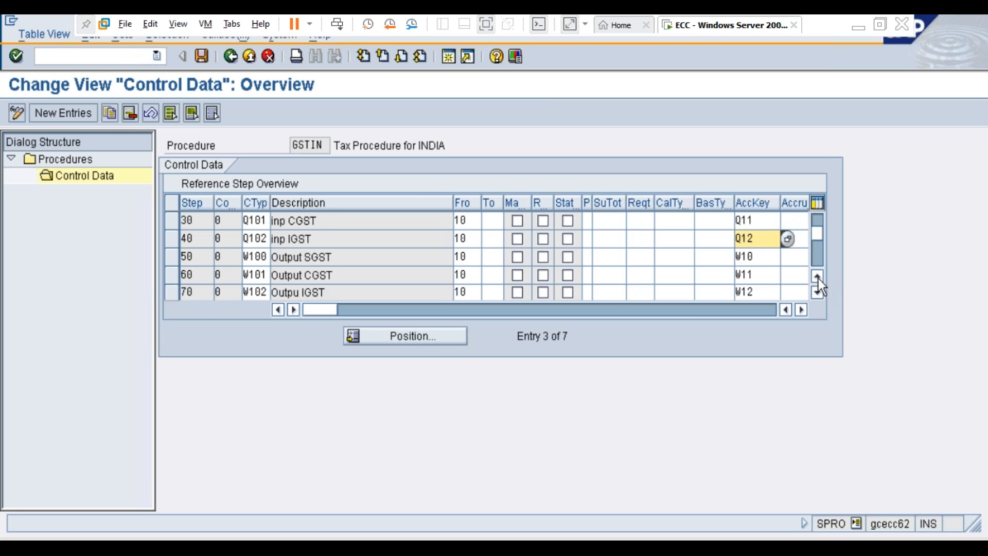
click(817, 292)
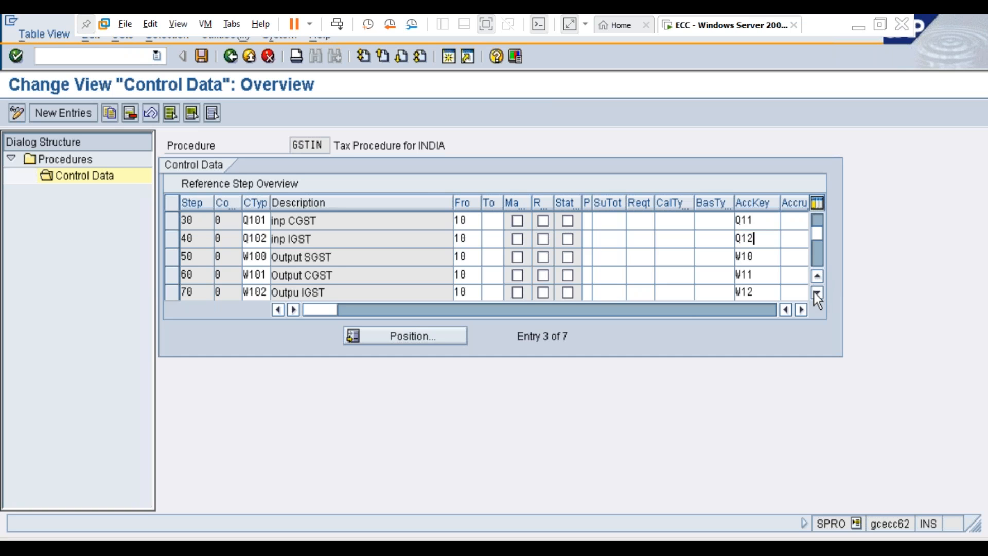
click(817, 293)
click(817, 292)
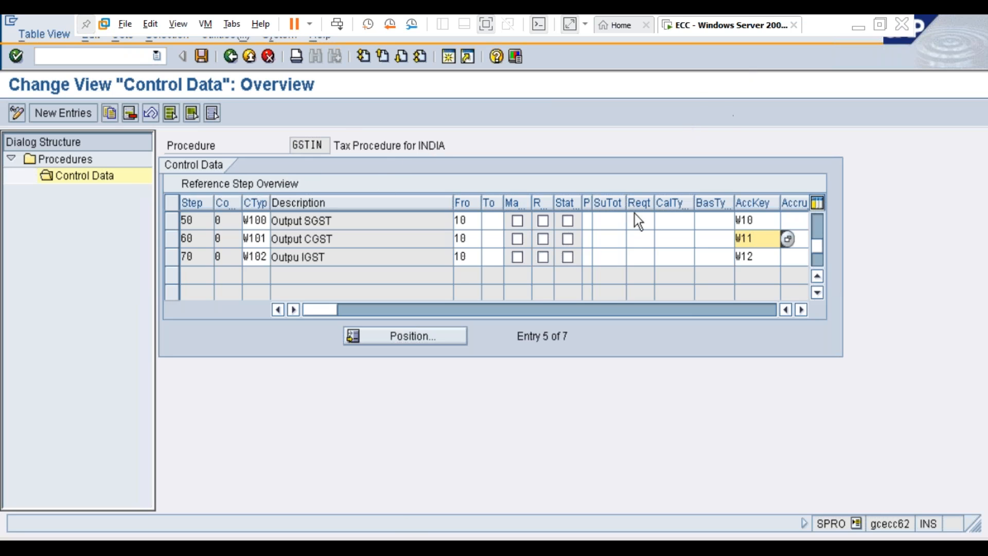
scroll(551, 317, up, 2)
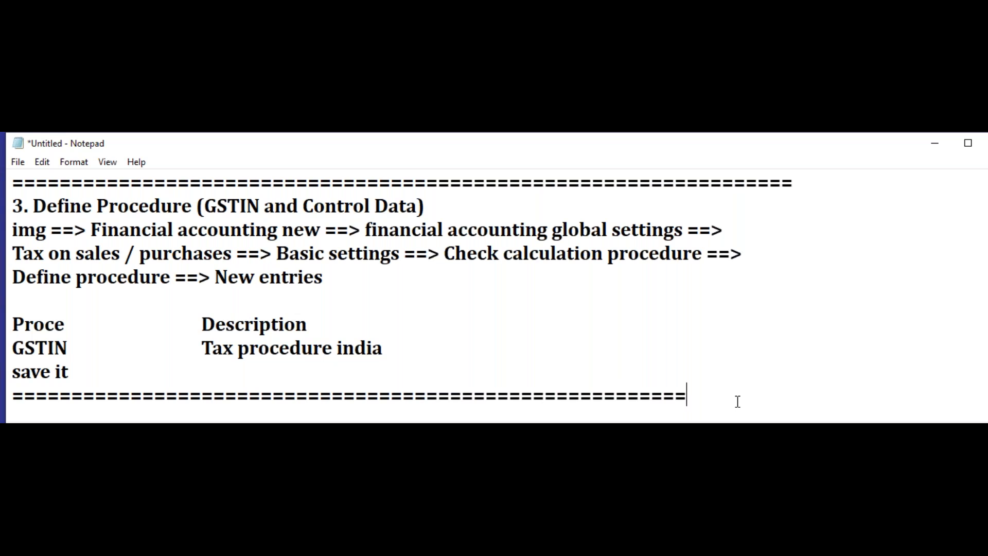
Step: Switch to Notepad and add the heading "control Data" below the last separator line
key(Return)
text(contron)
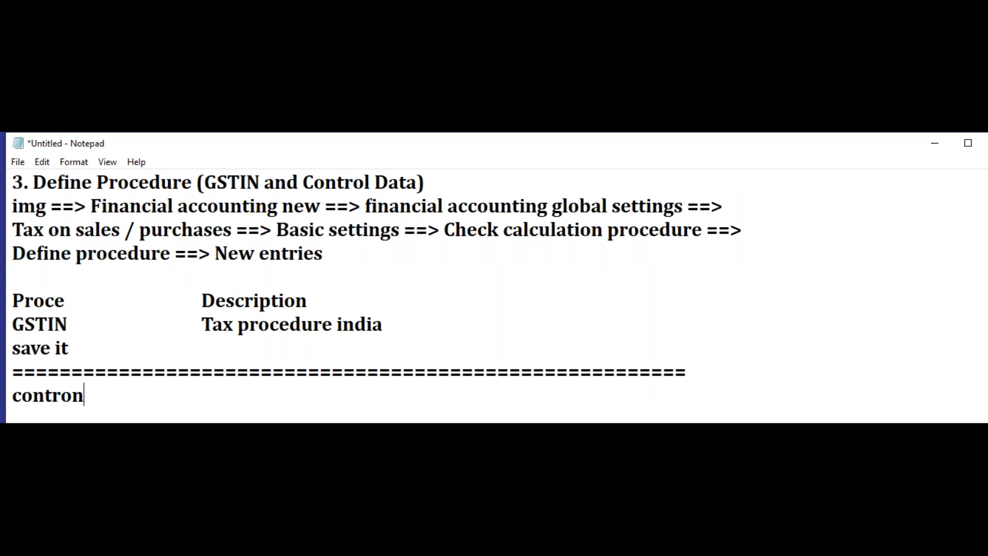
key(BackSpace)
text(l Data)
key(Return)
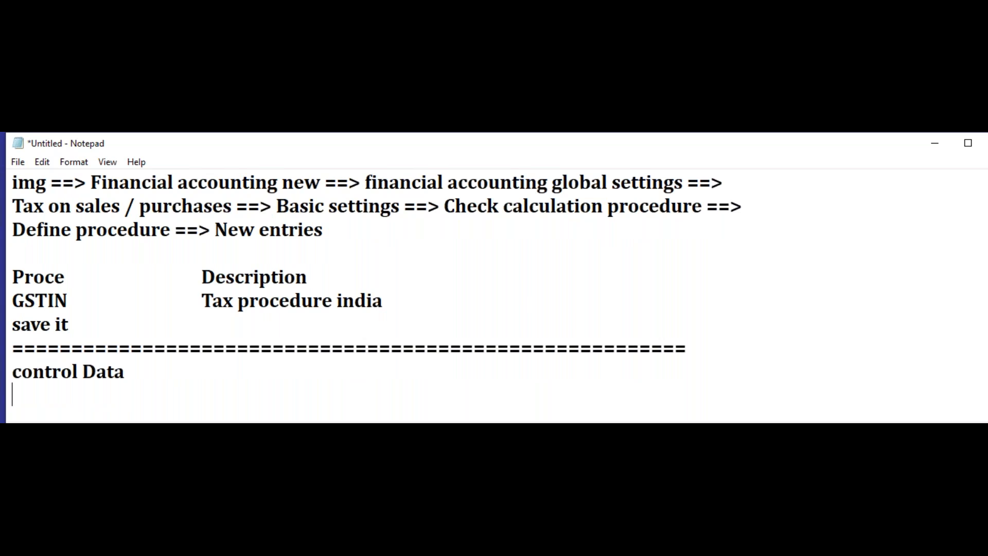
Step: Add the instruction line "click Entries ==>" under the control Data heading
text(clcik)
key(BackSpace)
key(BackSpace)
key(BackSpace)
text(ik)
key(BackSpace)
text(ck et)
key(BackSpace)
key(BackSpace)
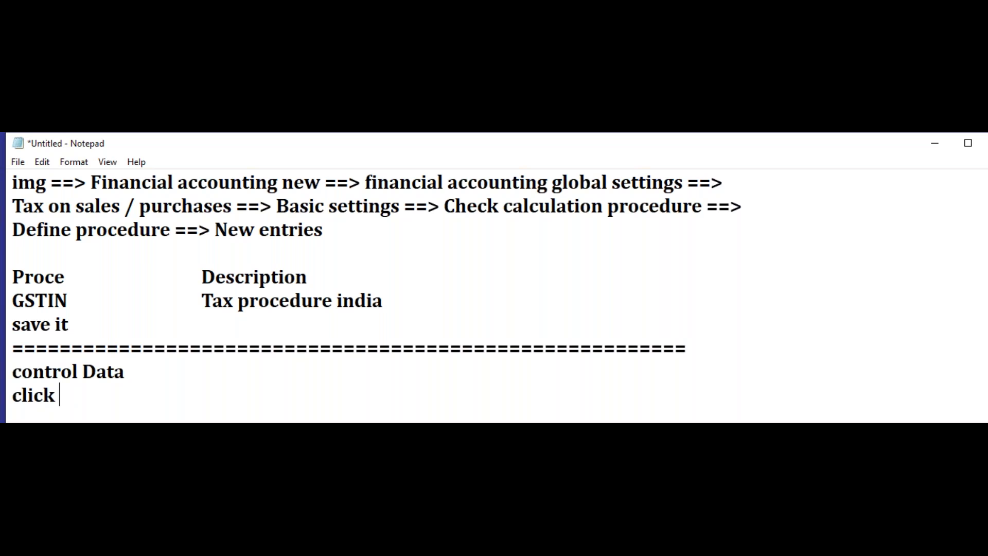
text(Entries )
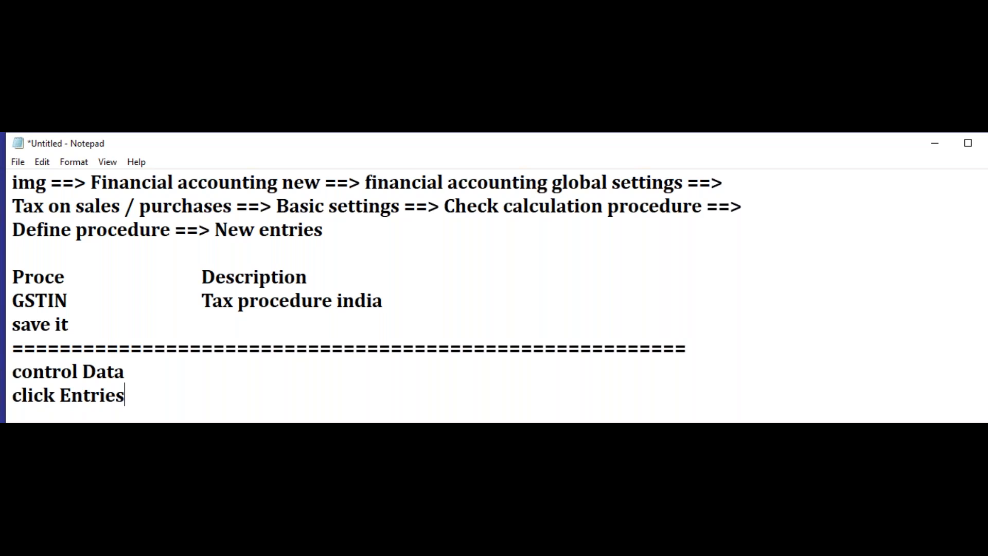
text(==>)
key(Return)
Step: Start a table header row with the tab-spaced column headings "step", "Ctype" and "from"
text(set)
key(BackSpace)
key(BackSpace)
text(tep)
key(Tab)
key(Tab)
key(BackSpace)
text(Ctype)
key(Tab)
key(Tab)
key(BackSpace)
Step: Complete the header row with the column heading "Acckey (account key)" and add blank lines below it
key(Tab)
text(from)
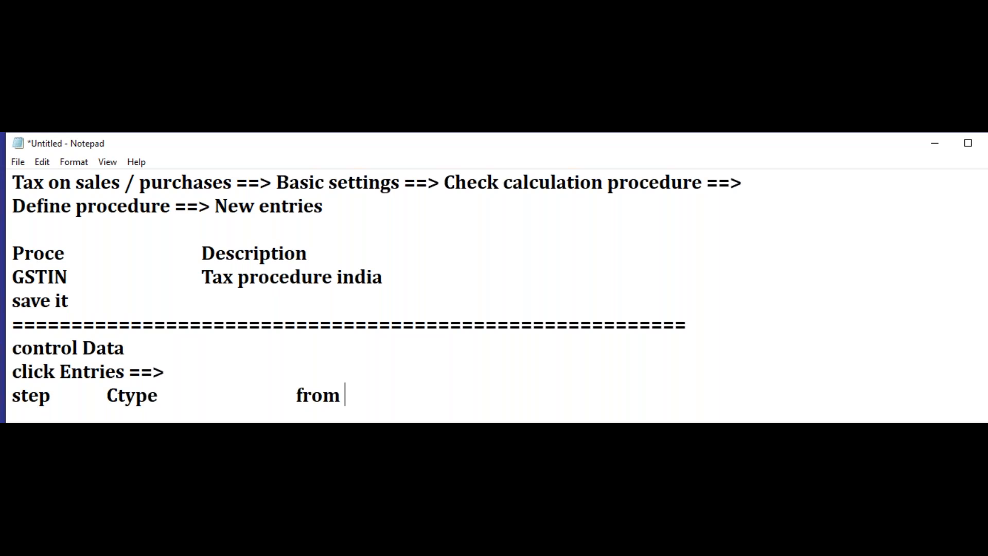
key(Tab)
text(Acckey)
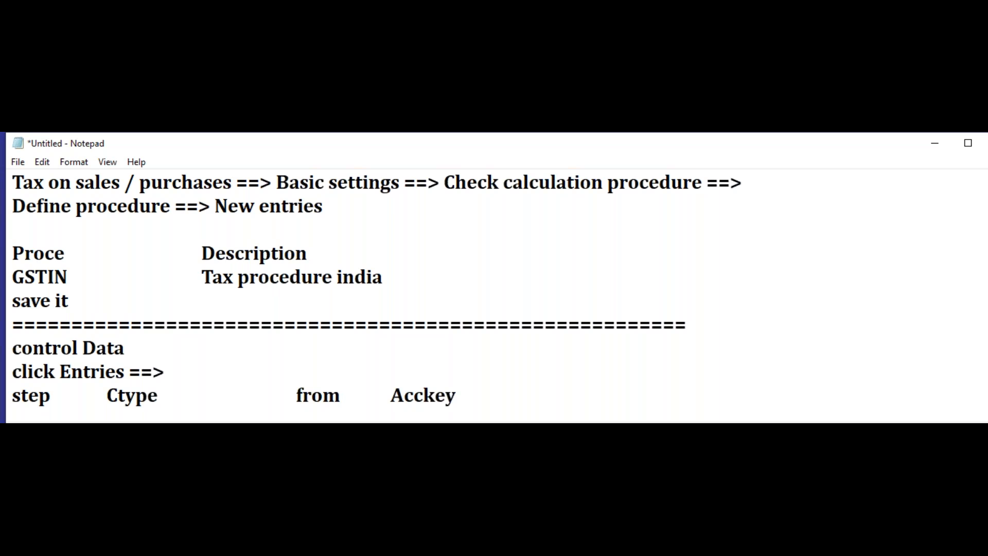
key(BackSpace)
key(BackSpace)
key(BackSpace)
text(ey)
key(BackSpace)
key(BackSpace)
text(key (accoun)
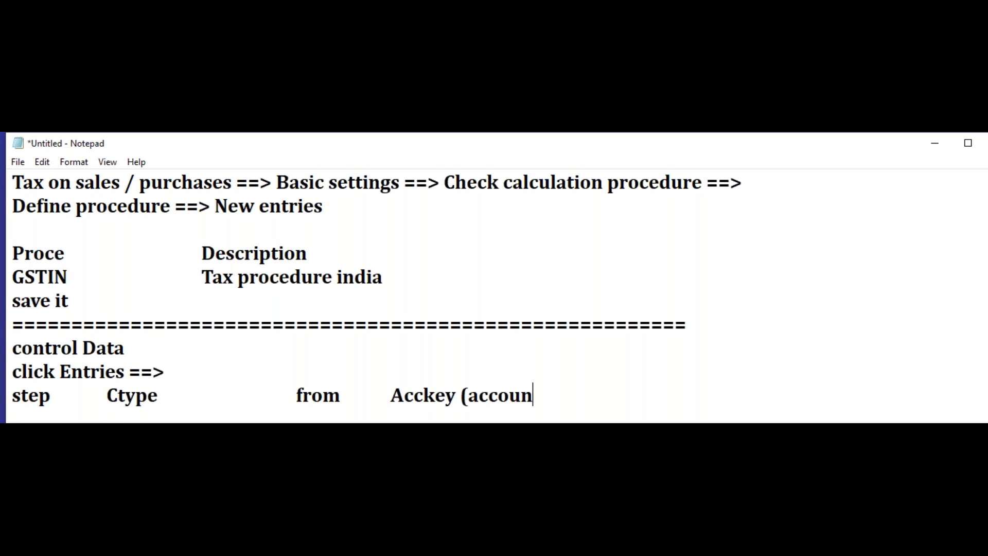
text(t key))
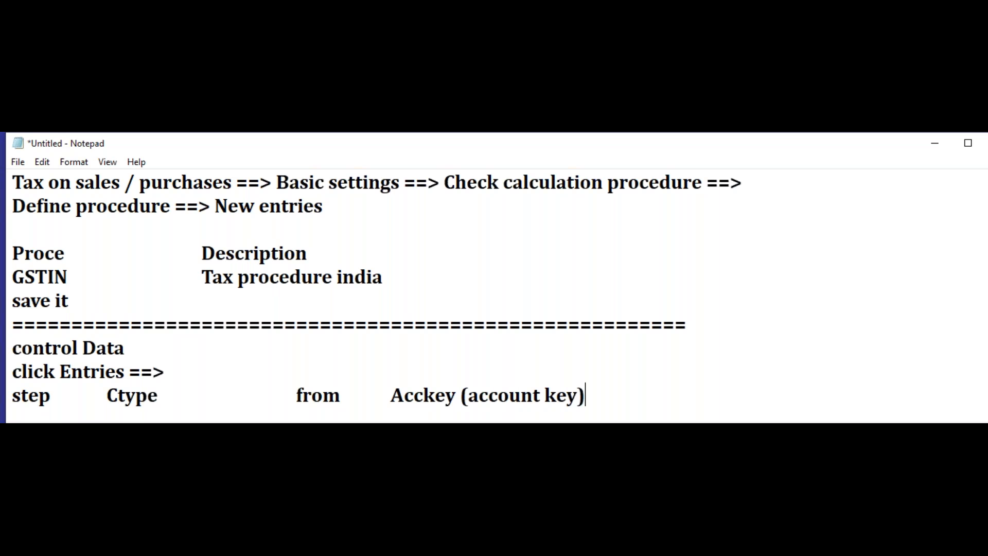
key(Return)
key(Return)
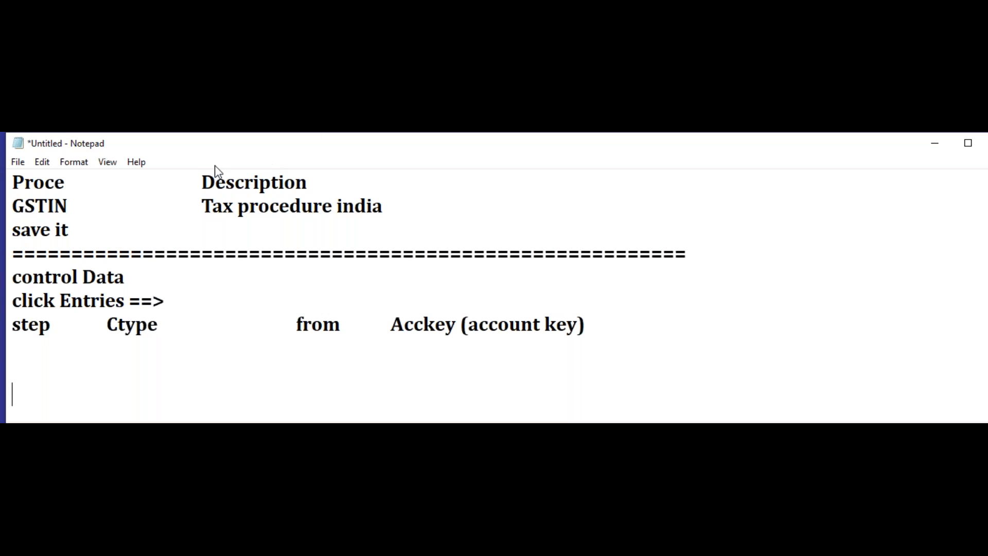
Step: Enter the first table row with step 10 and condition type BASB directly below the header
click(38, 349)
text(10)
key(Tab)
text(BASB)
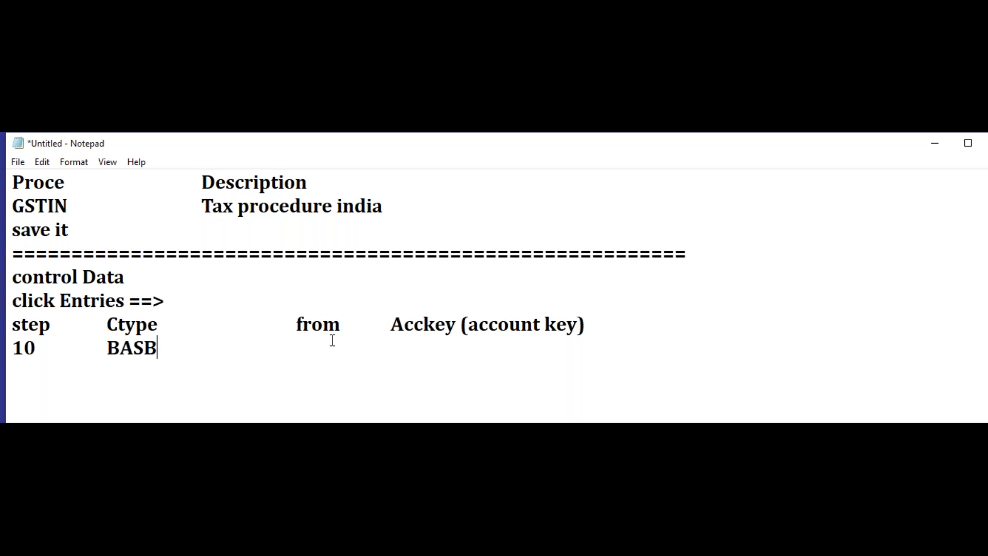
Step: Add the row for step 20 with condition type Q100, from 10 and account key Q10
key(Return)
text(20)
key(Tab)
text(Q100)
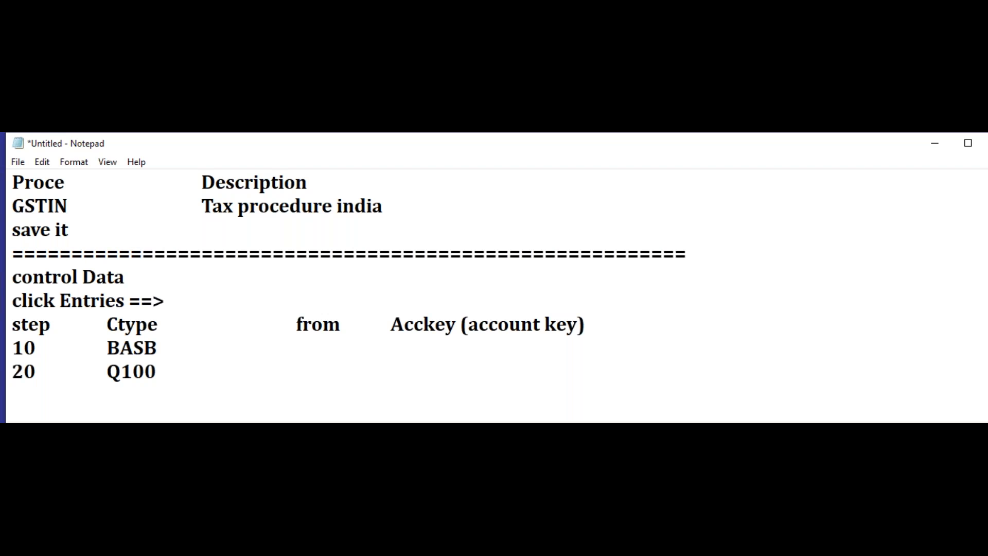
key(Tab)
key(Tab)
text(10)
key(Tab)
text(Q10)
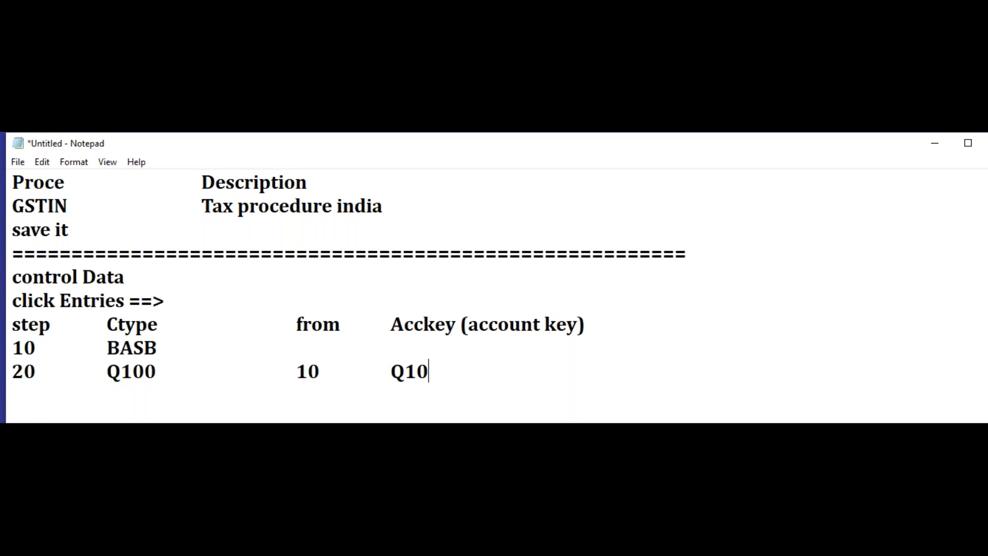
Step: Add the row for step 30 with condition type Q101, from 10 and account key Q11
key(Return)
text(30)
key(Tab)
text(Q101)
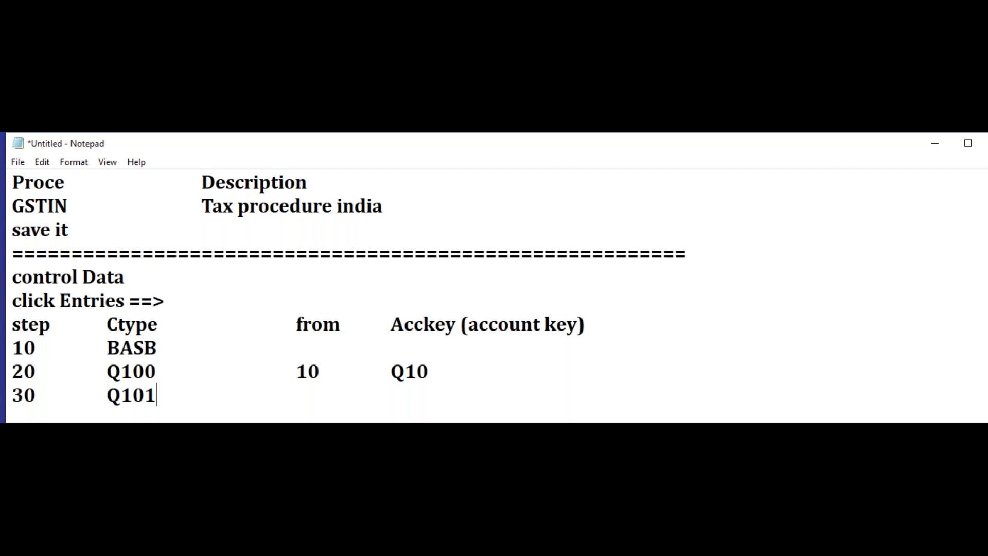
key(Tab)
key(Tab)
text(10)
key(Tab)
text(Q11)
Step: Add the row for step 40 with condition type Q102, from 10 and account key Q12
key(Return)
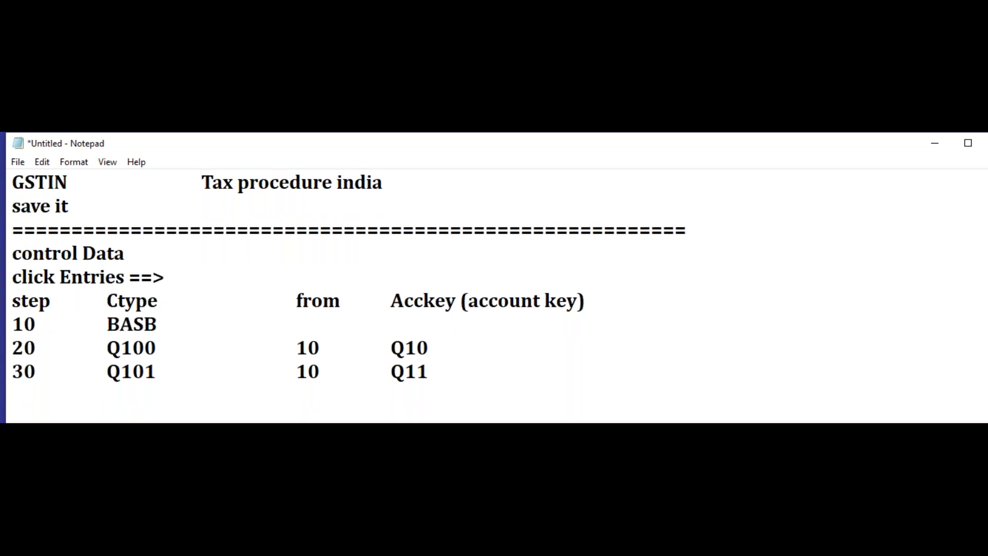
text(40)
key(Tab)
text(Q102)
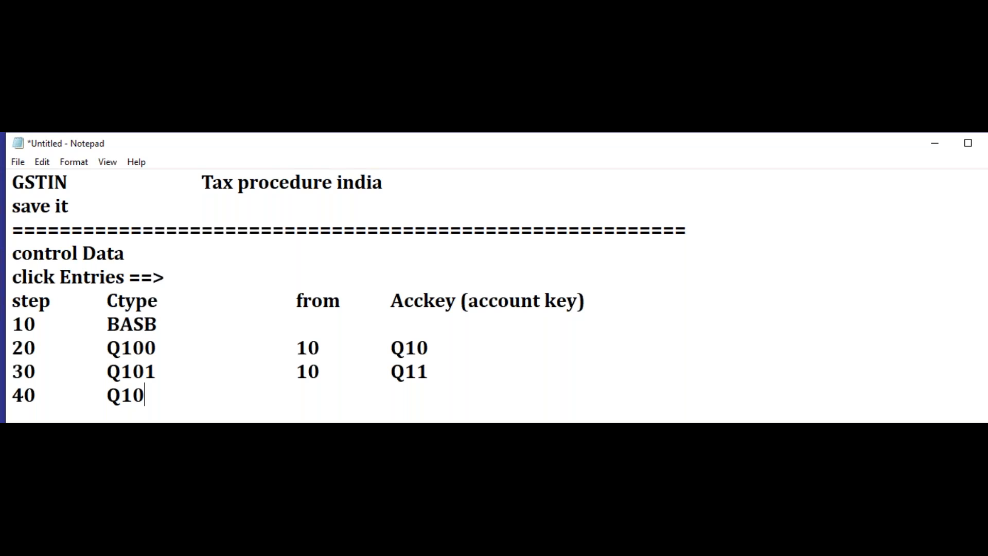
key(Tab)
key(Tab)
text(10)
key(Tab)
text(Q)
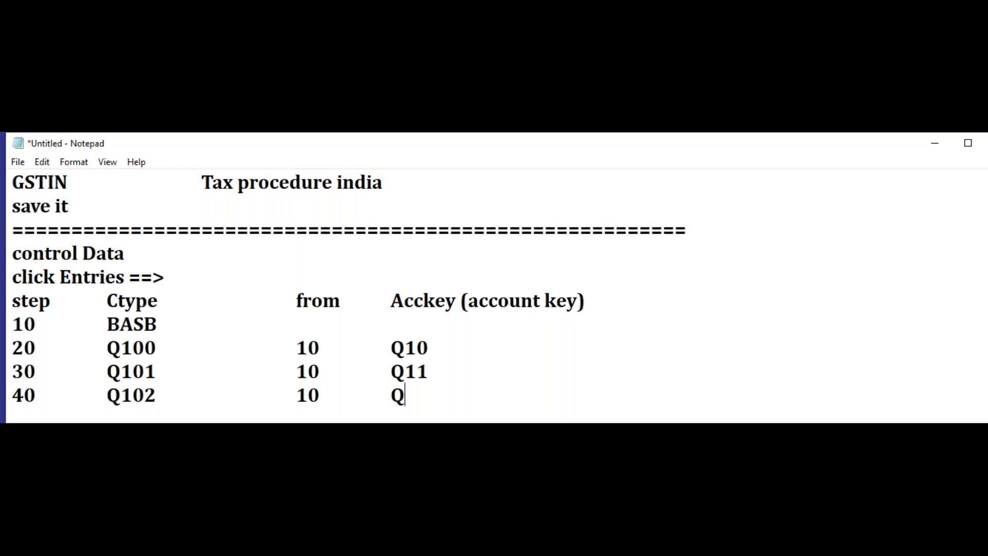
text(12)
Step: Add the row for step 50 with condition type W100, from 10 and account key W10
key(Return)
text(50)
key(Tab)
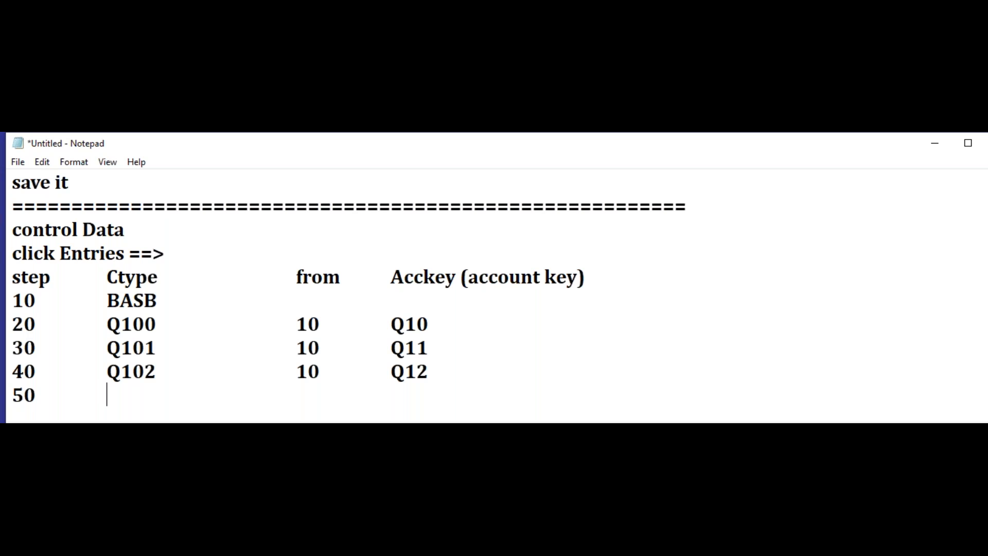
text(W100)
key(Tab)
key(Tab)
text(10)
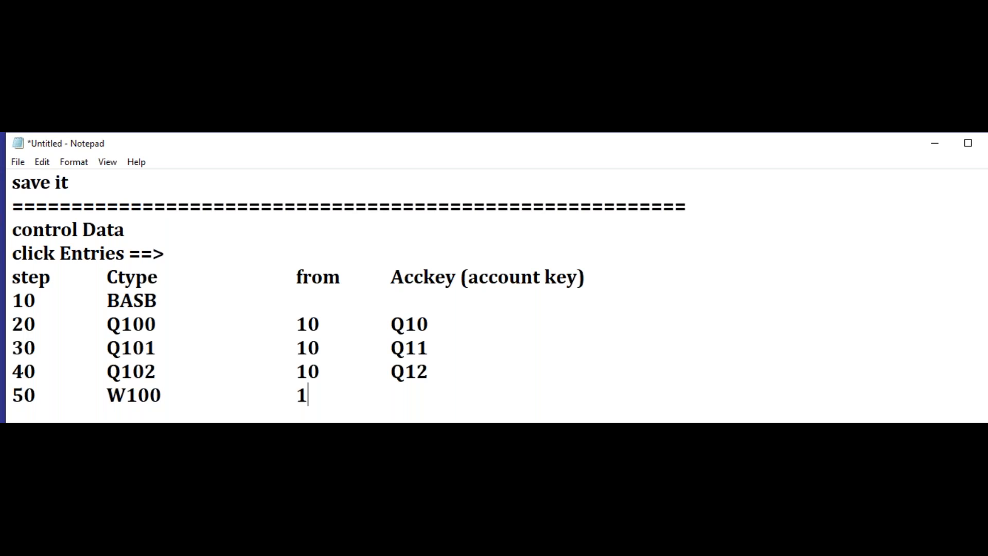
key(Tab)
text(W10)
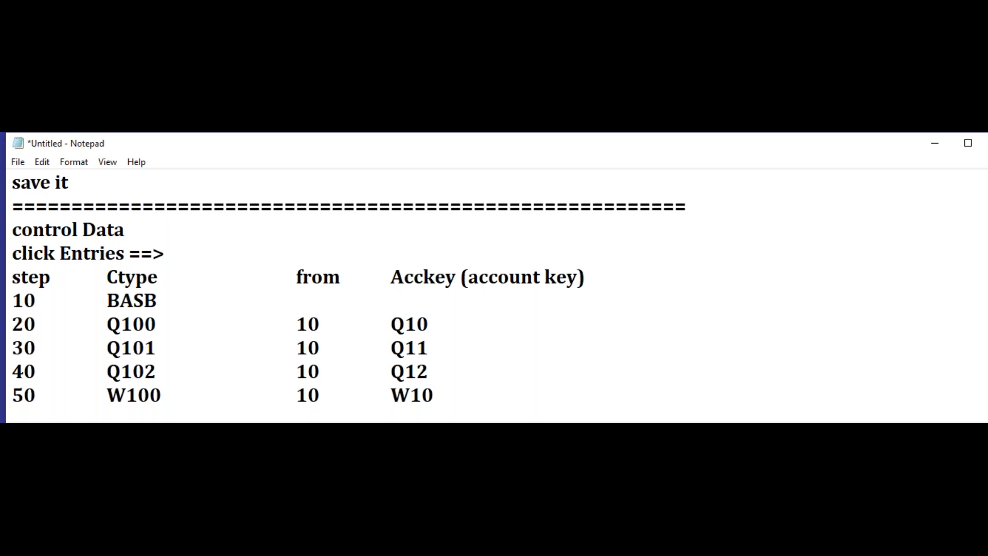
Step: Add the row for step 60 with condition type W101, from 10 and account key W11
key(Return)
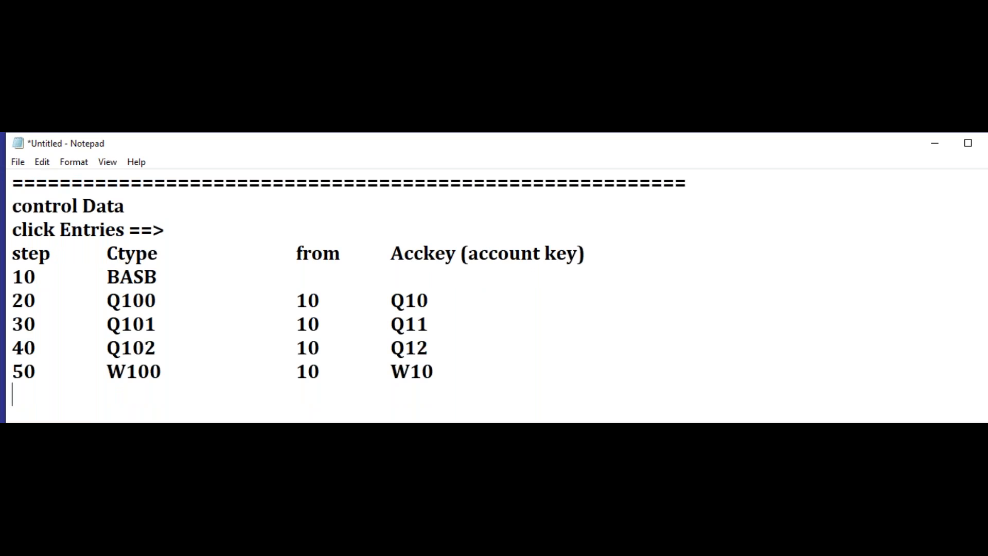
text(60)
key(Tab)
text(W101)
key(Tab)
key(Tab)
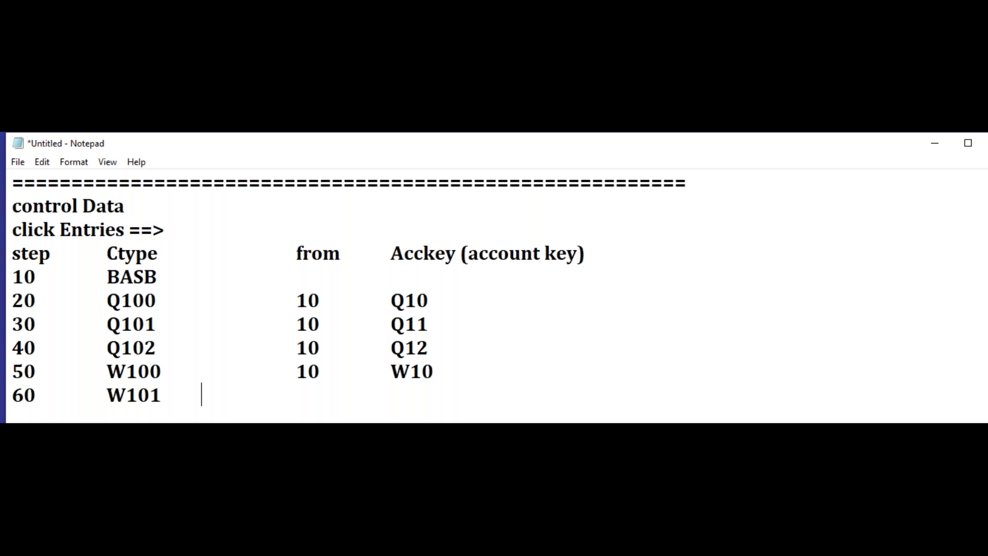
text(10)
key(Tab)
text(1)
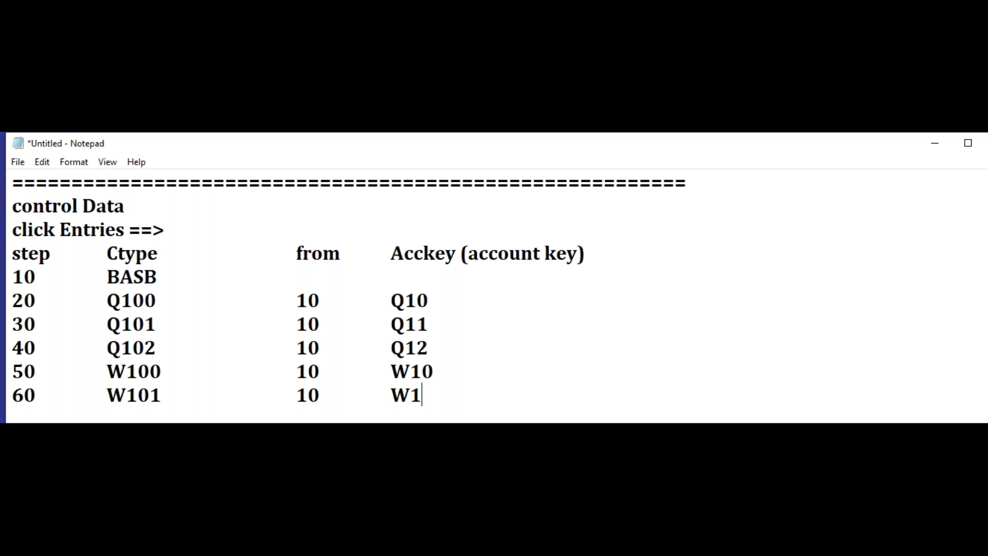
text(1)
Step: Add the row for step 70 with condition type W102, from 10 and account key W12
key(Return)
text(70)
key(Tab)
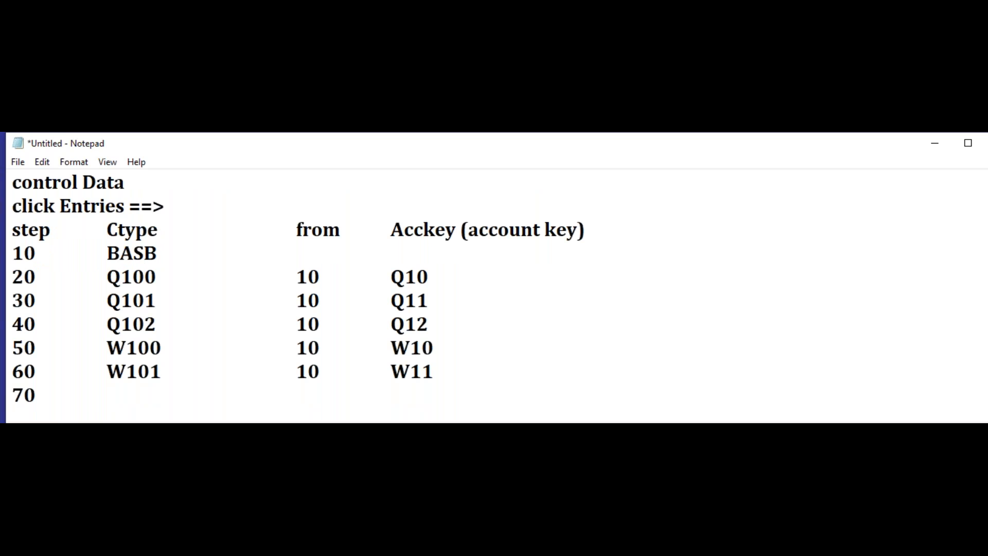
text(W102)
key(Tab)
key(Tab)
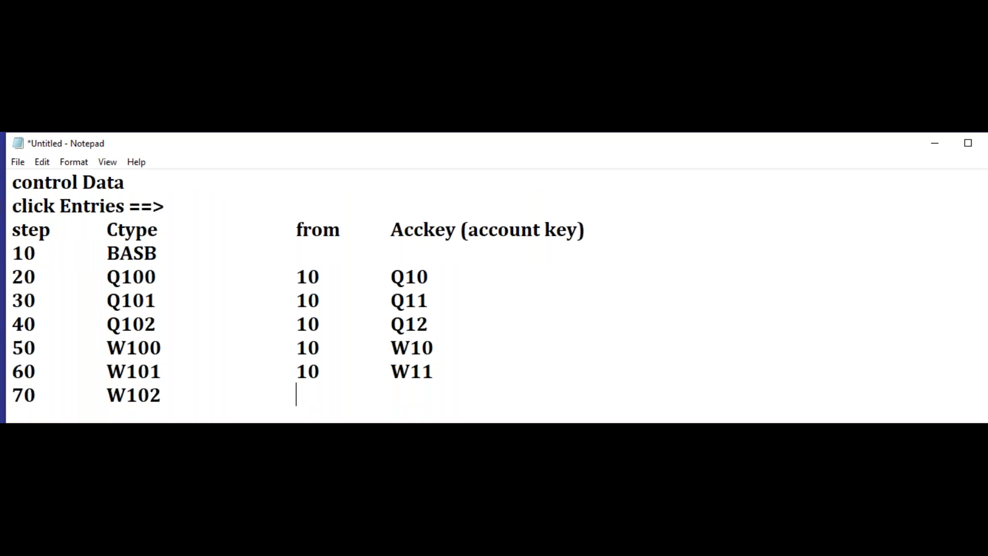
text(10)
key(Tab)
text(W12)
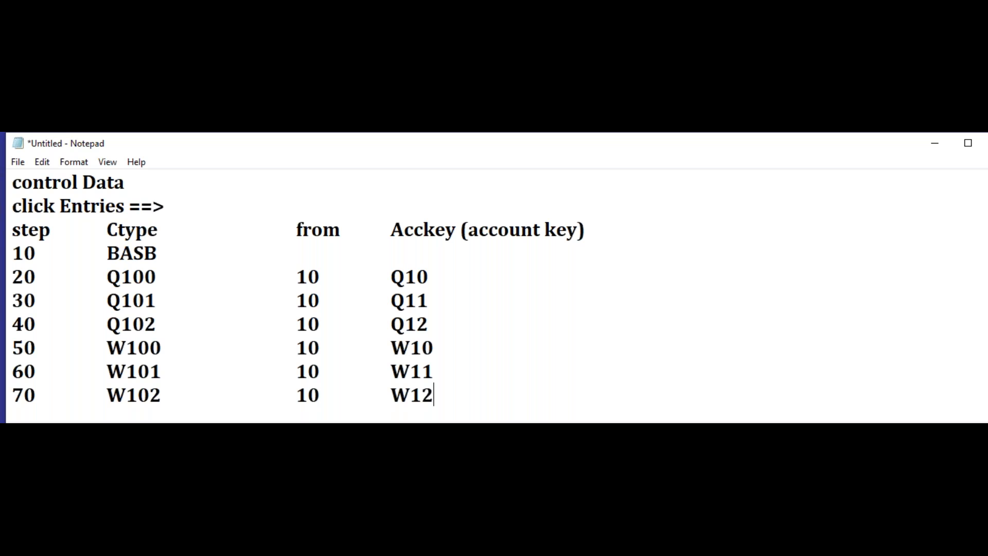
Step: Add the line "Save it." below the table, followed by a long separator line of equals signs
key(Return)
text(Save t)
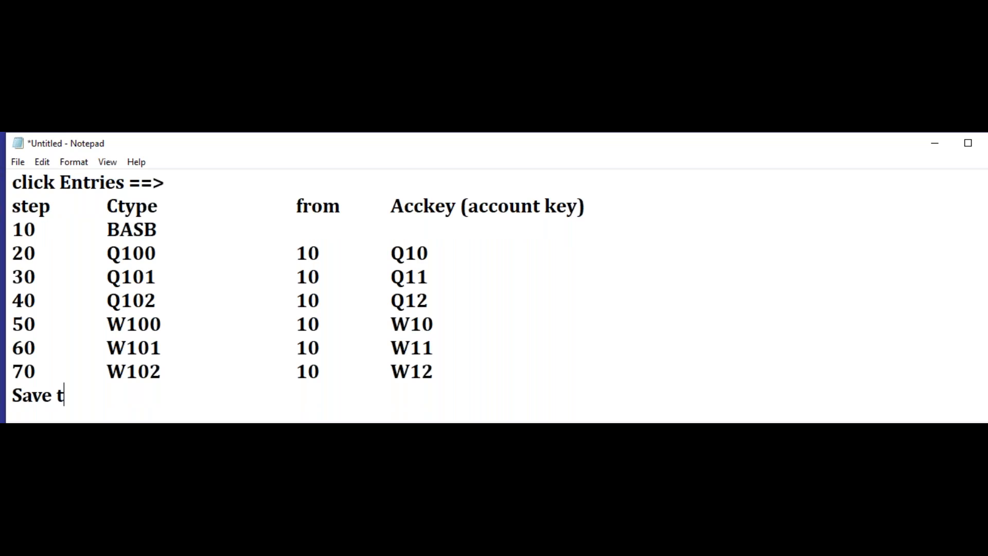
key(BackSpace)
text(it.)
key(Return)
text(================)
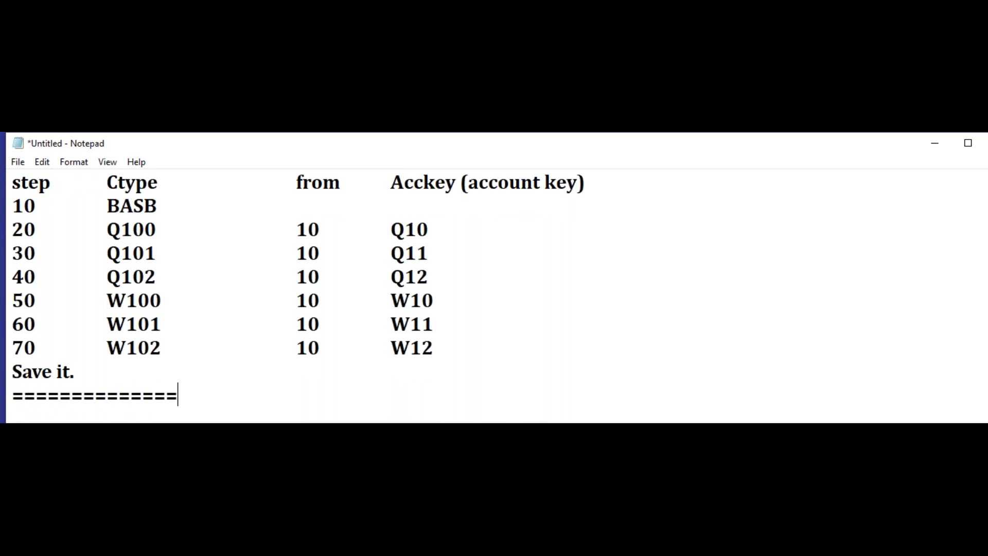
text(============================================)
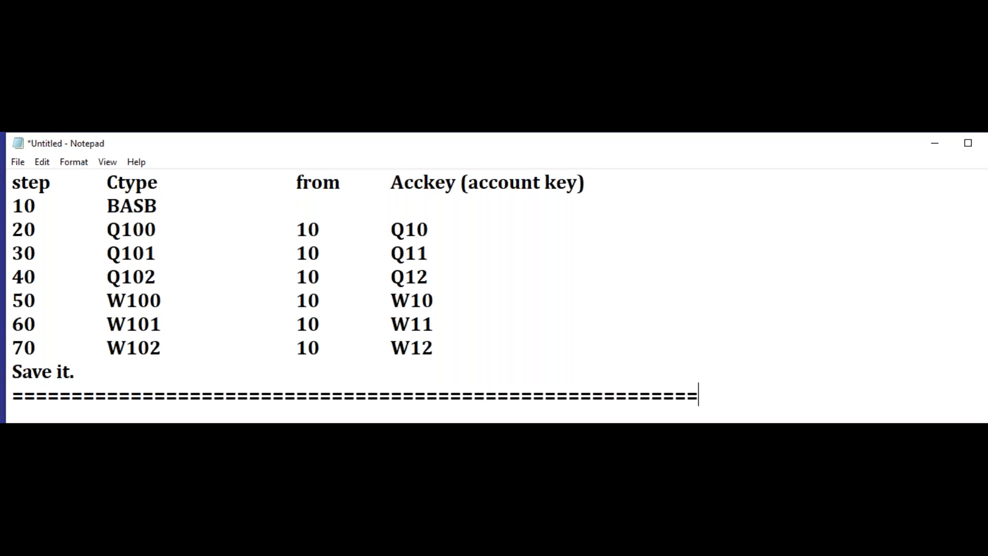
Step: Copy the overview line "4. Assign company to calculation procedure" beneath the last separator line and end it with a colon
scroll(569, 324, up, 15)
drag(420, 301, 8, 309)
key(ctrl+c)
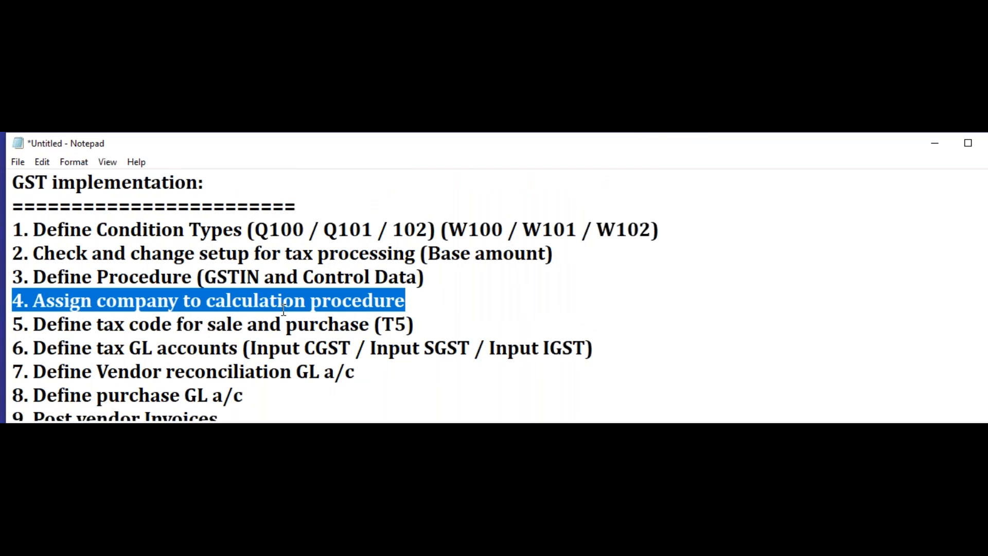
scroll(387, 342, down, 2)
scroll(387, 342, down, 12)
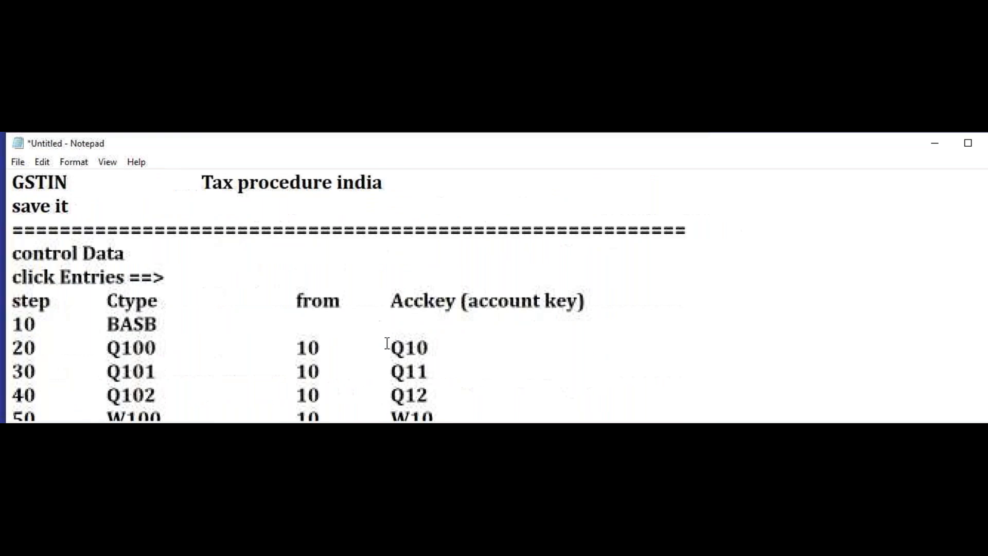
scroll(201, 249, up, 2)
click(55, 353)
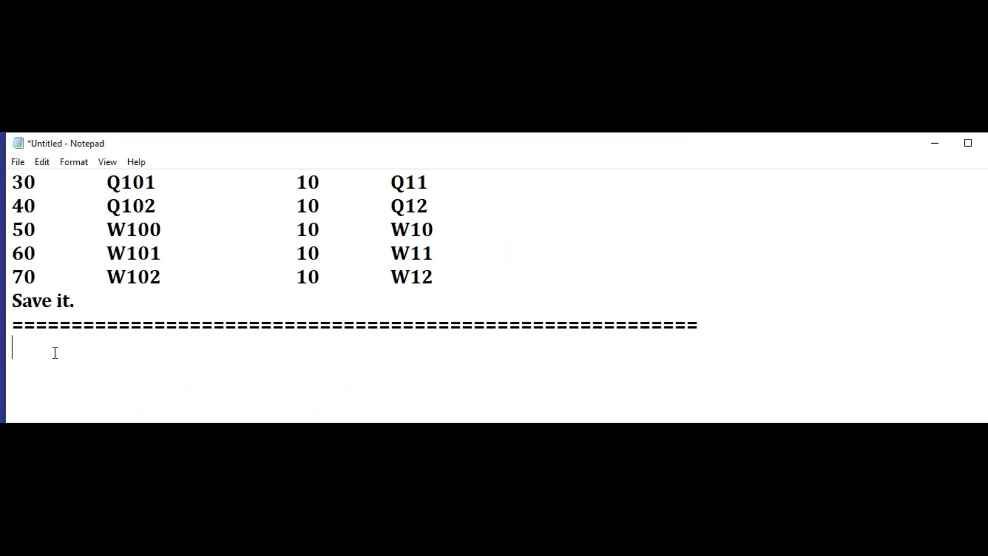
key(ctrl+v)
text(:)
Step: Start the navigation path under the section 4 heading with "Img ==> financial accounting New ==>"
key(Return)
text(I)
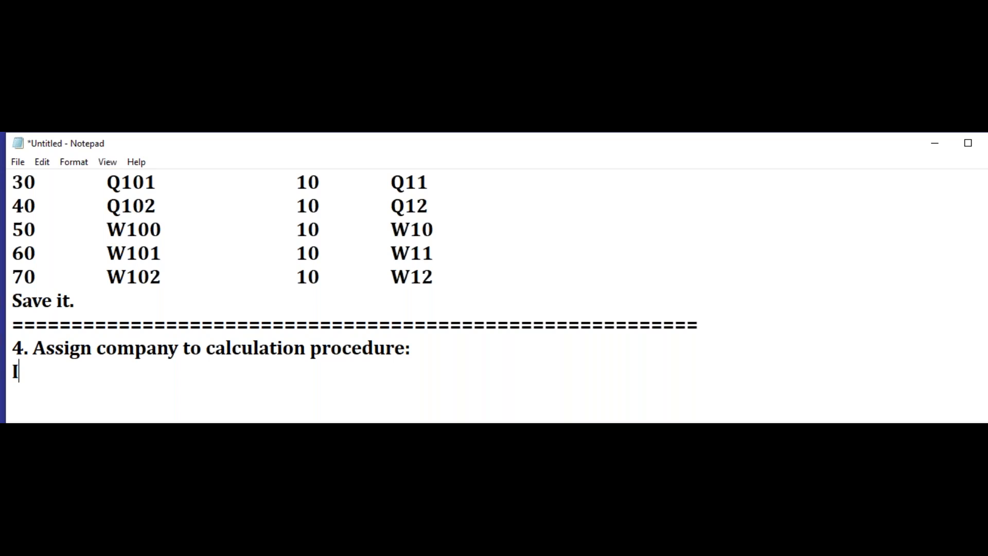
text(mg ==> )
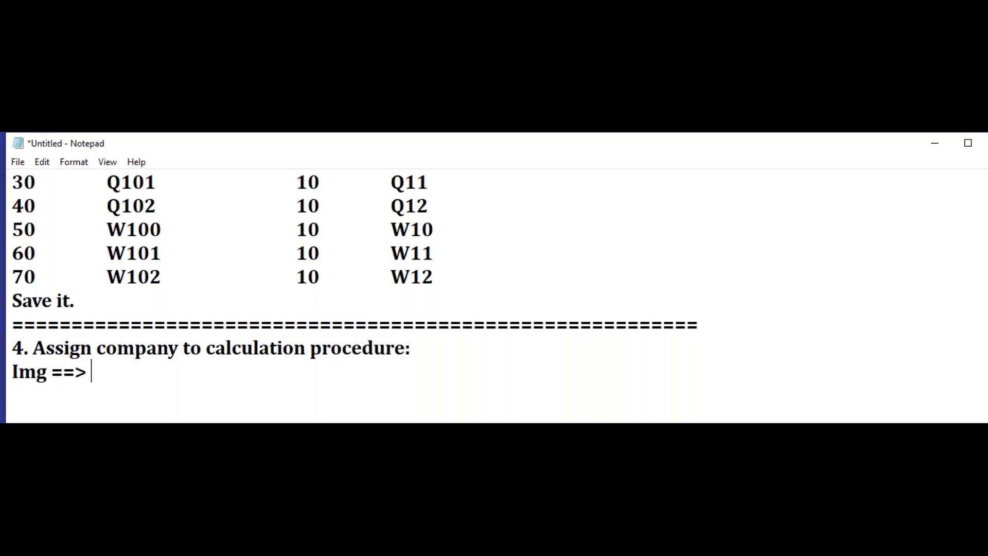
text(financial ac)
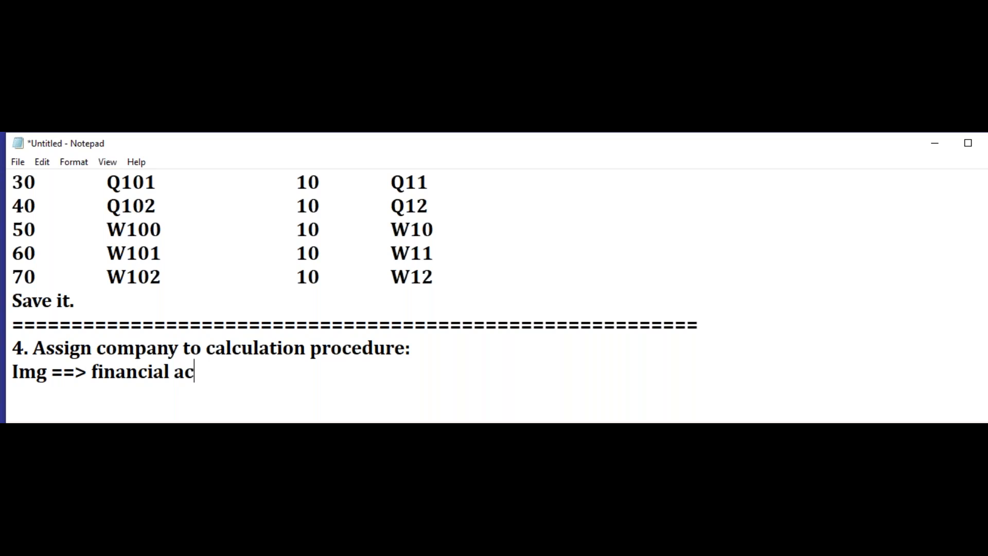
text(counting New )
text(--)
key(BackSpace)
key(BackSpace)
text(==> )
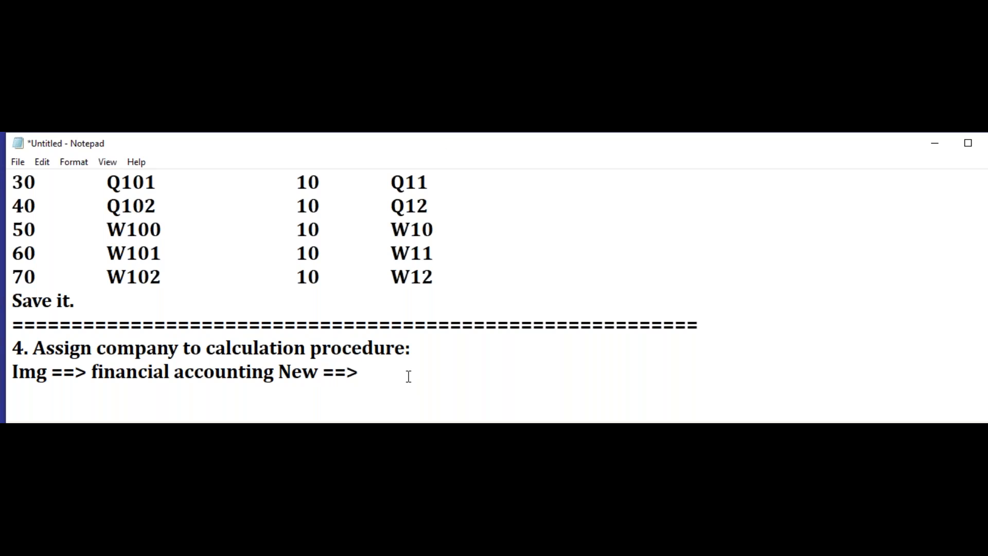
text(Financial accou)
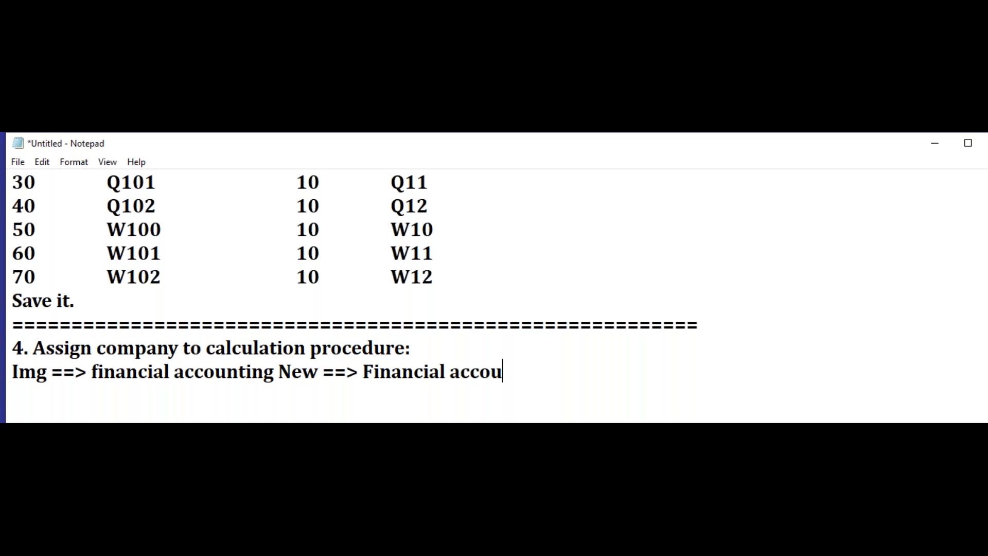
text(nting global)
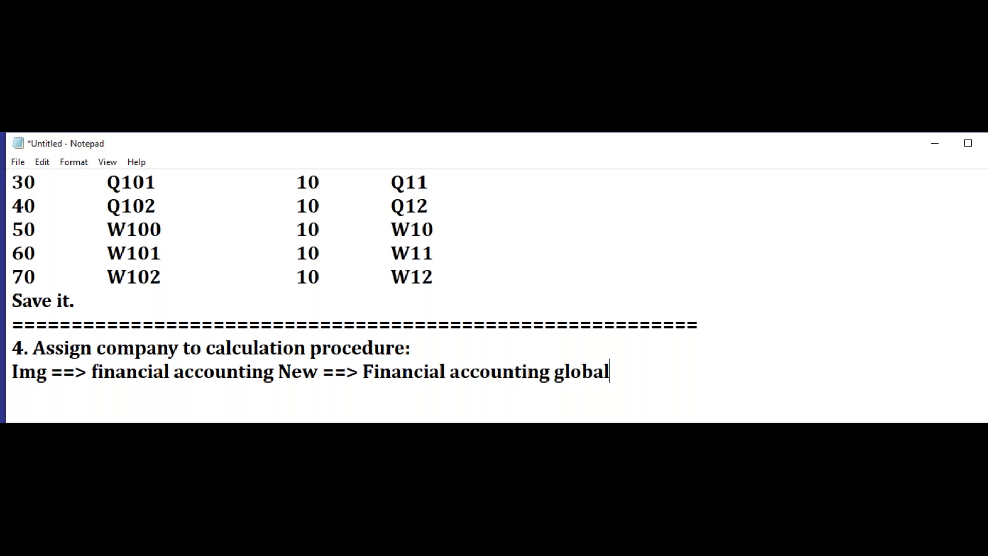
text( settings )
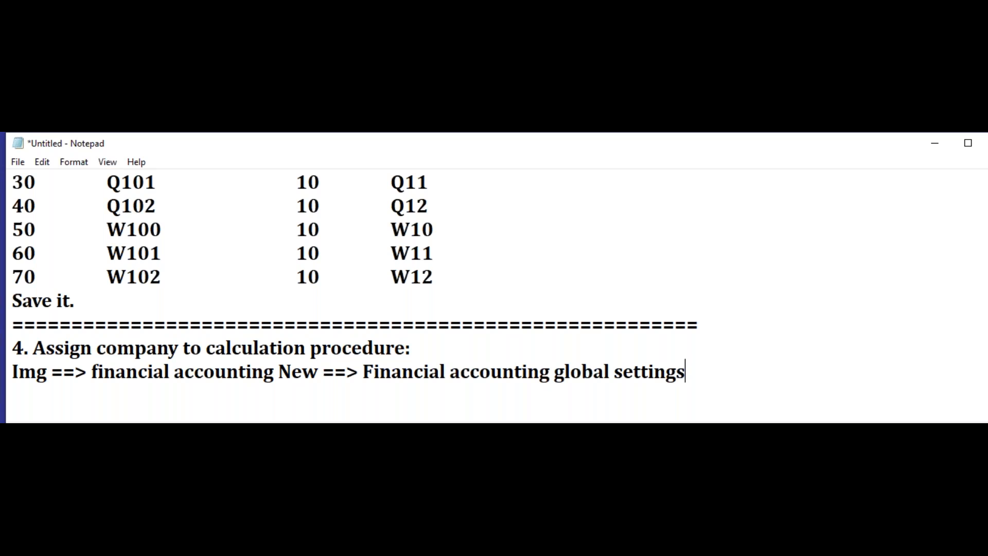
text(==>)
Step: Continue the navigation path on a new line with "Tax on sale and purchases ==>"
key(Return)
text(Tax )
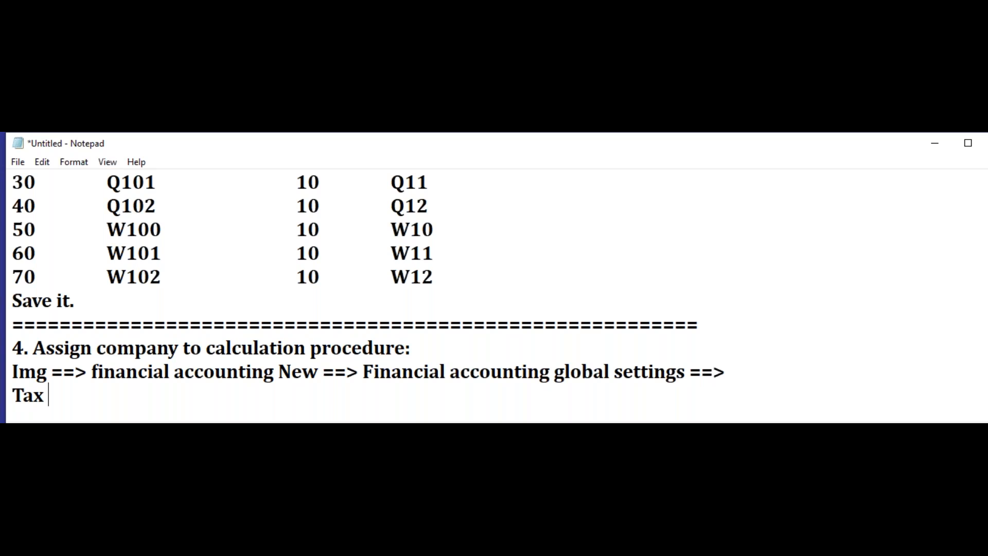
text(on sale s)
key(BackSpace)
text(and purchases ==>)
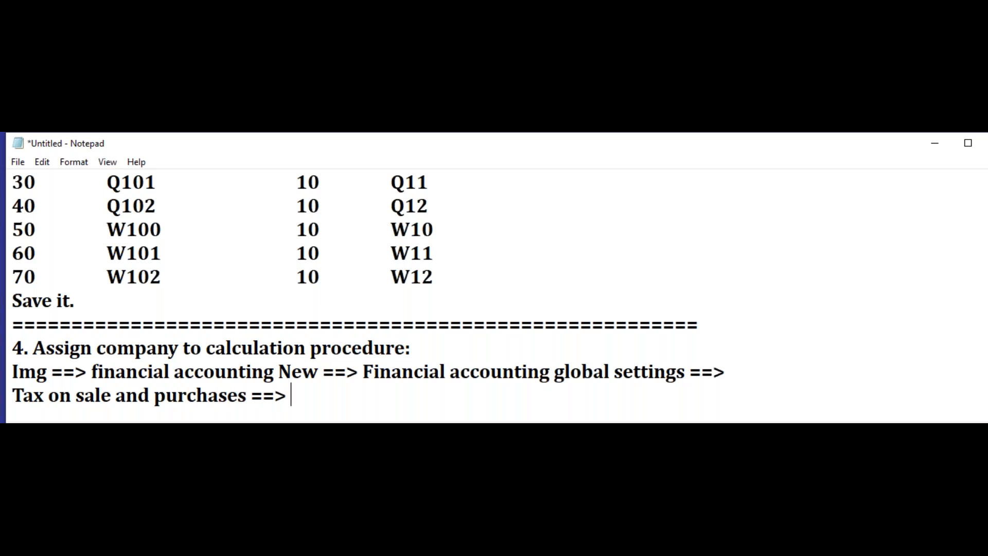
text( Basic see)
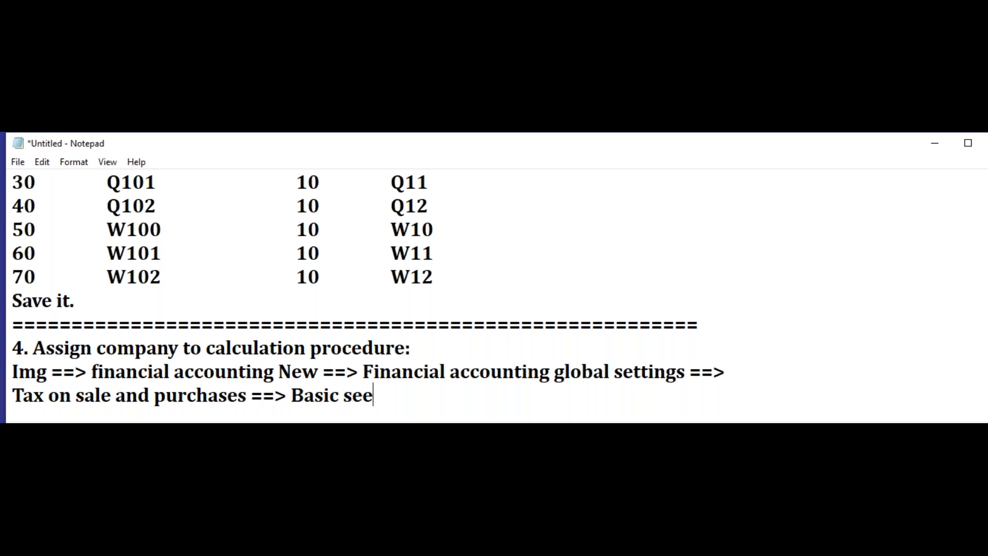
Step: Append "Basic settings ==>" to the navigation path after the tax on sale and purchases entry
key(BackSpace)
text(ttt)
key(BackSpace)
text(ings ==> )
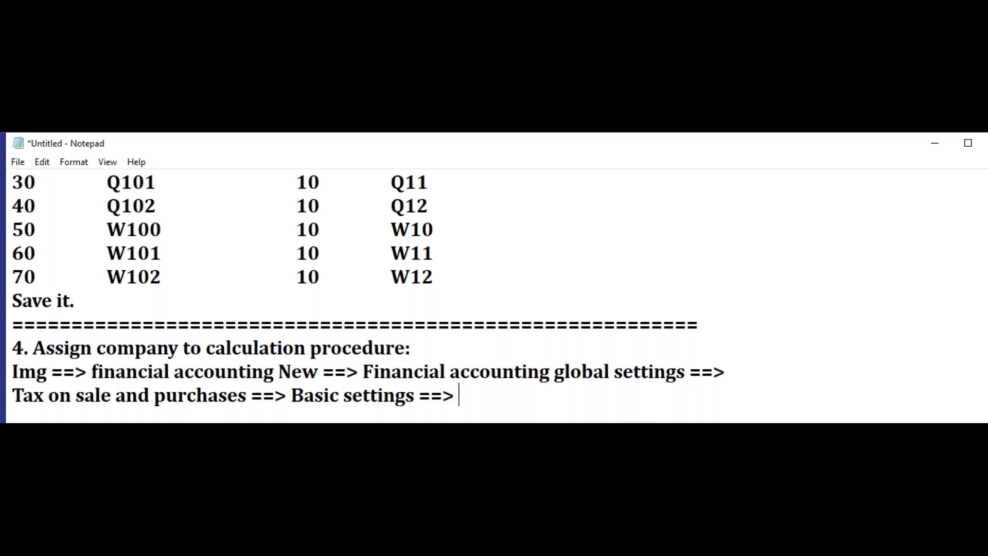
text(Assing)
Step: Finish the navigation path with "Assign country to calculation procedure ==>"
key(BackSpace)
key(BackSpace)
text(gn country to calculation proce)
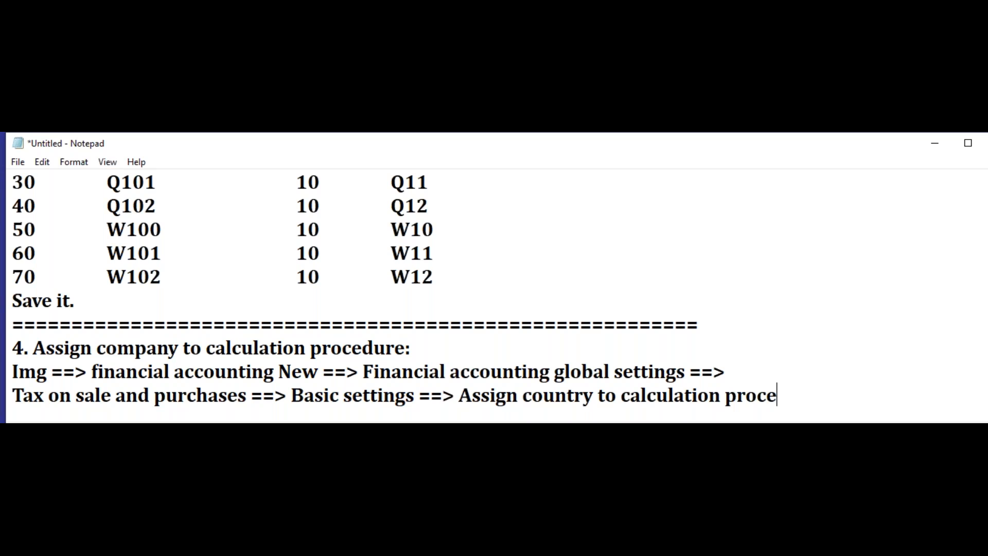
text(dure)
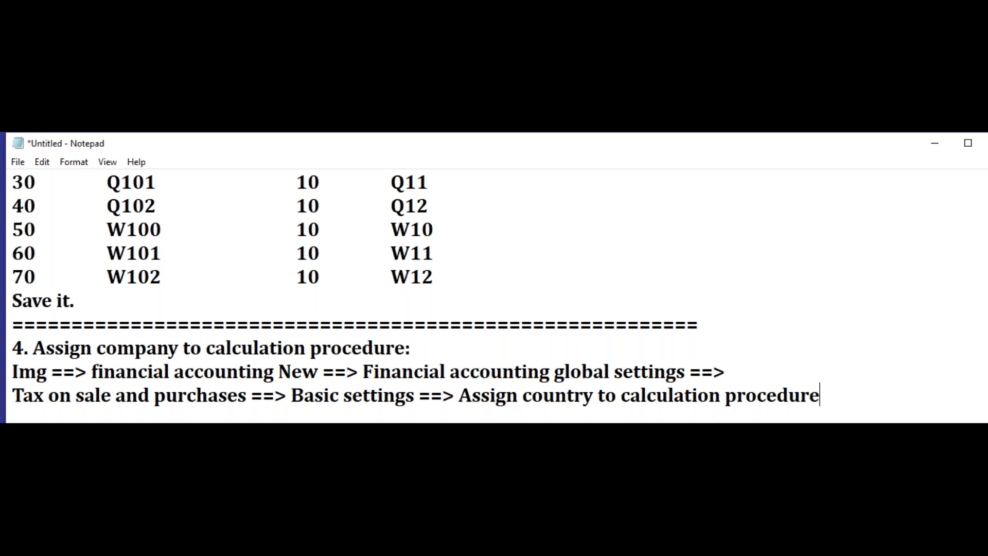
text( ==>)
Step: Add the line "Entry country =In" below the navigation path
key(Return)
text(Entry con)
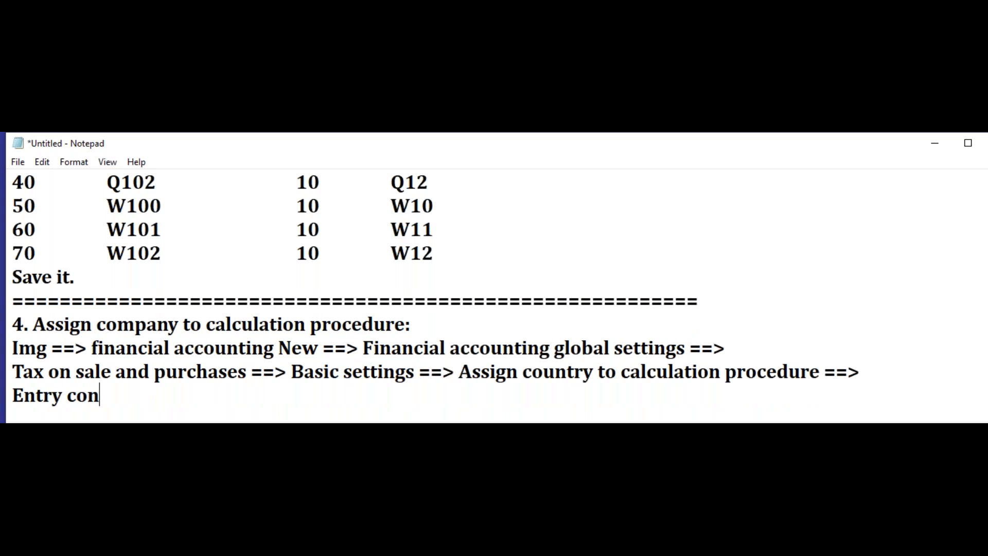
key(BackSpace)
text(untry =In)
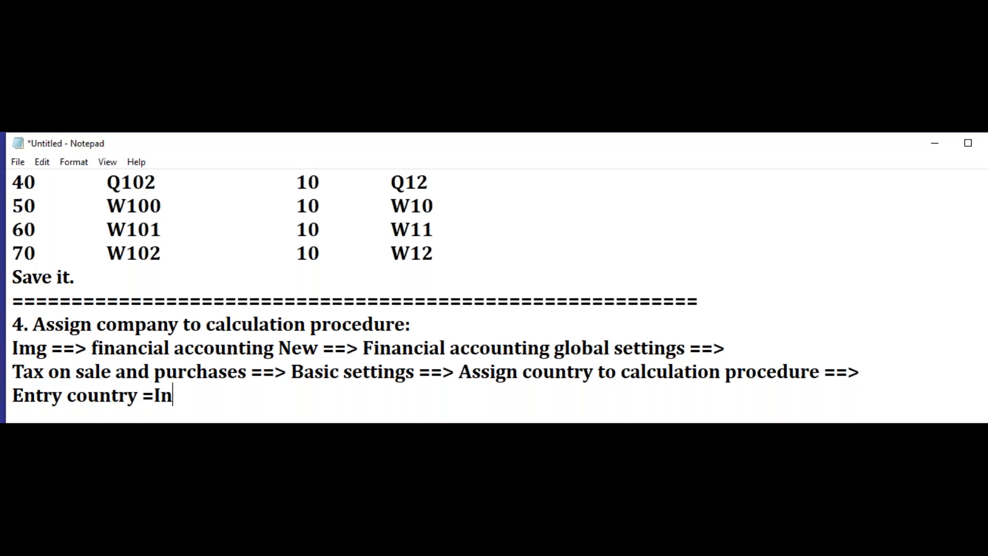
Step: Add the line "Type procedure Name = GSTIN" below the country entry
key(Return)
text(Type)
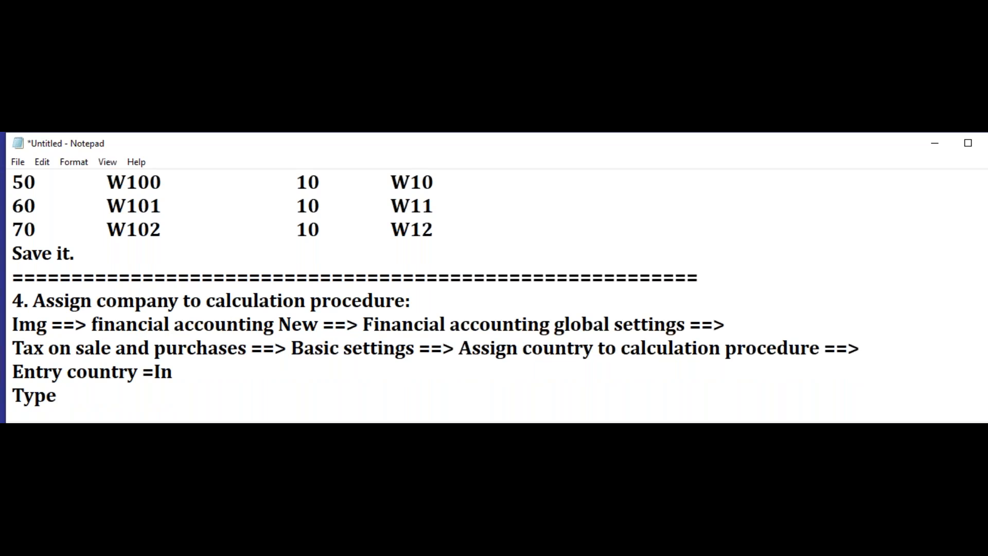
text( procud)
key(BackSpace)
key(BackSpace)
text(edure N)
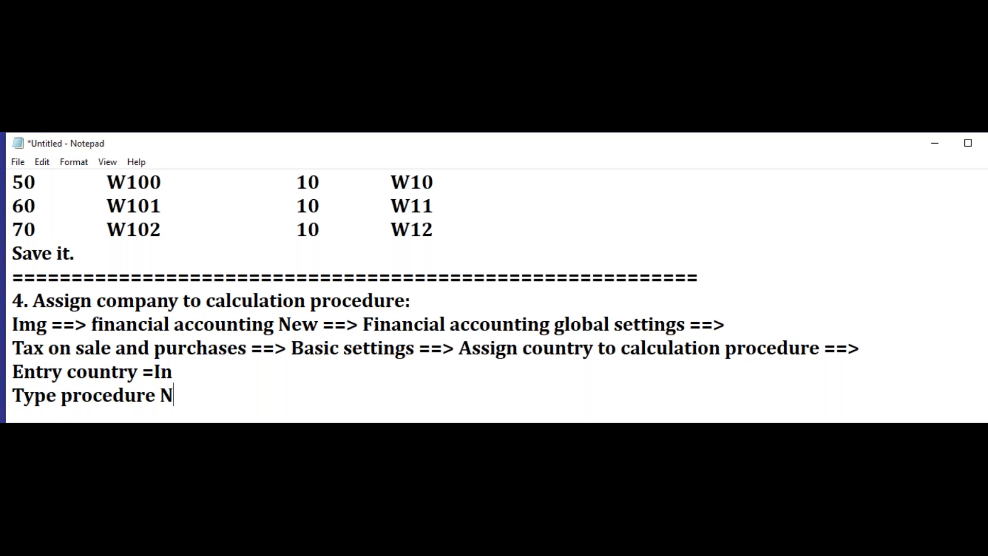
text(ame =)
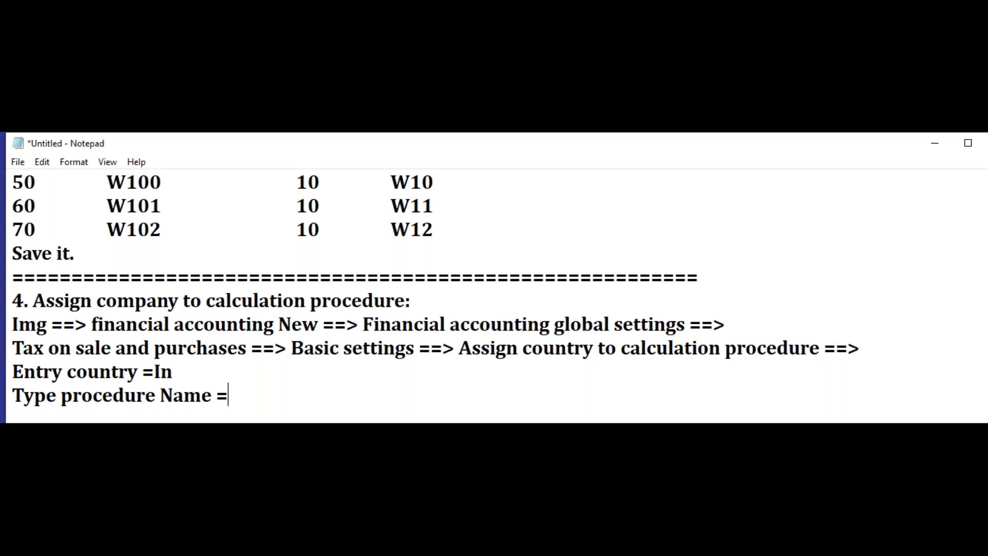
text( GSTIN)
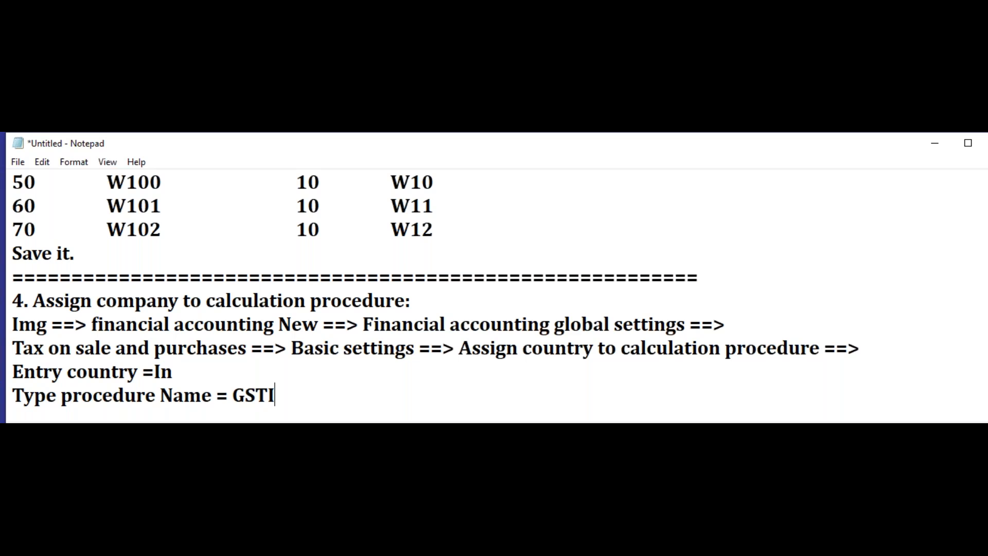
Step: Add the closing instruction line "Click Save." to section 4
key(Return)
text(Cllick)
key(BackSpace)
key(BackSpace)
key(BackSpace)
key(BackSpace)
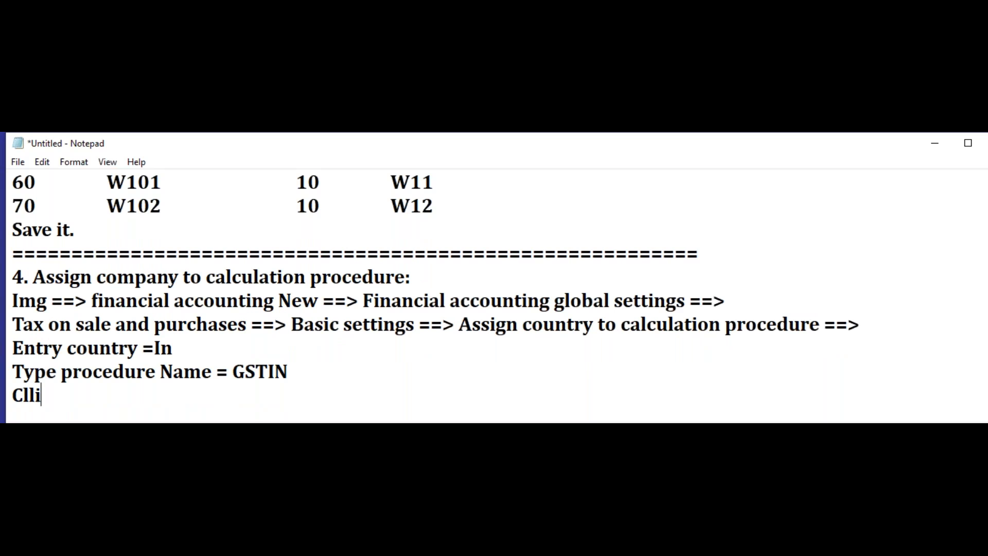
text(ick Save.)
Step: Insert a long separator line of equals signs below section 4, followed by a few blank lines
key(Return)
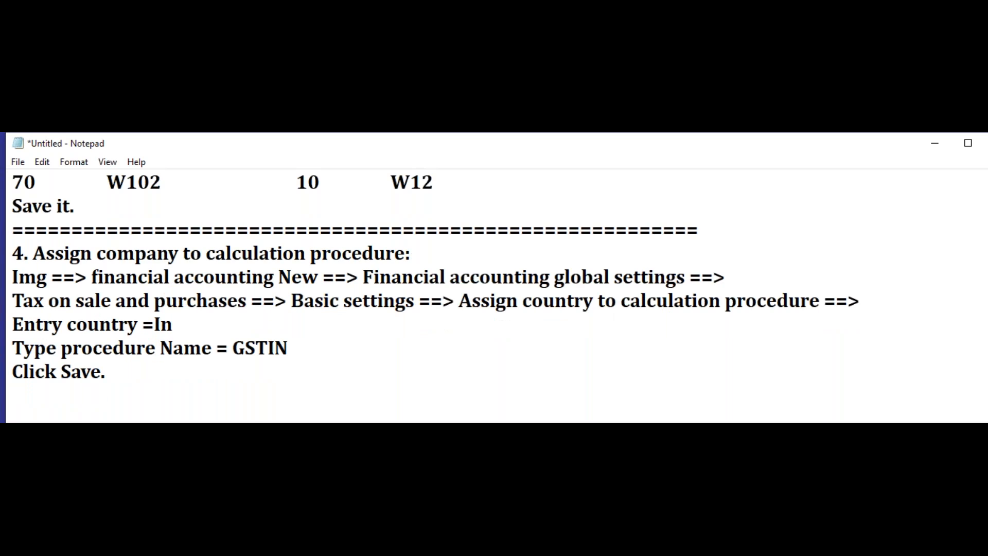
text(================================================)
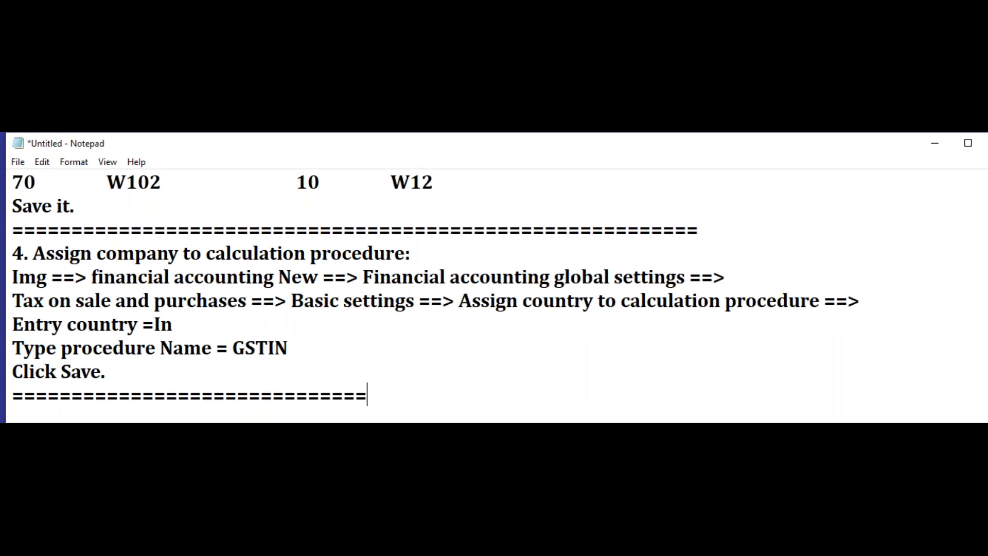
text(========================================)
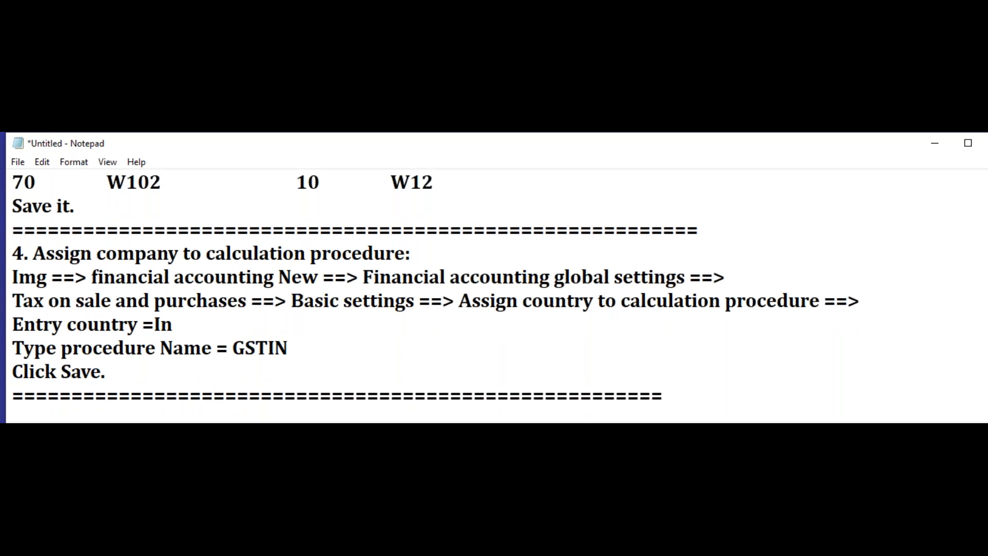
key(Return)
key(Return)
key(Return)
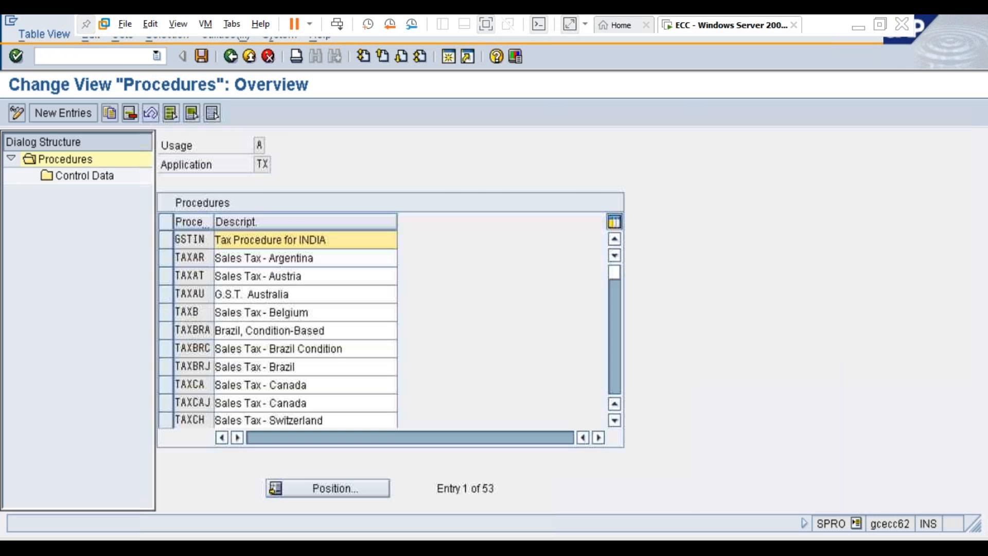
Step: In SAP, leave the tax procedures overview and open the Assign Country to Calculation Procedure activity under Basic Settings
key(F3)
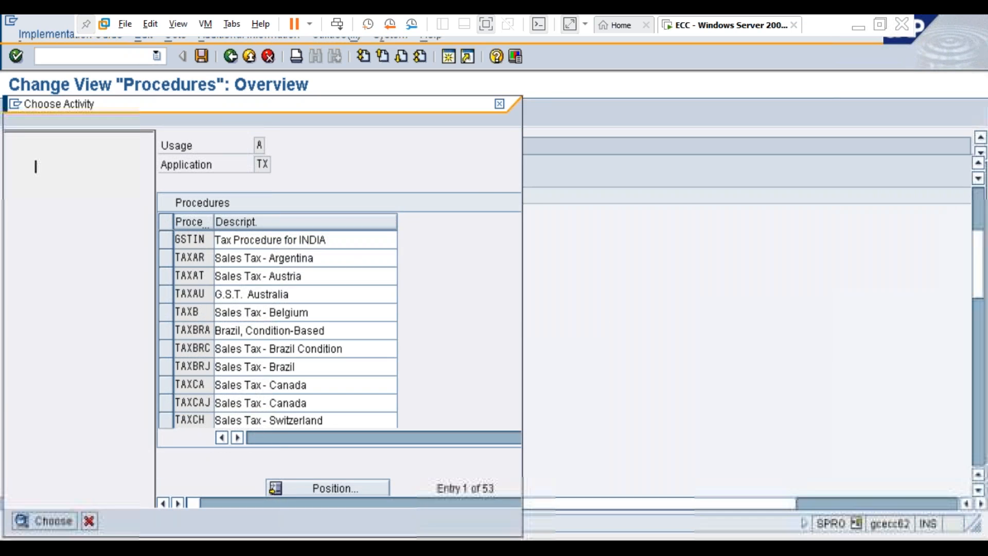
key(Escape)
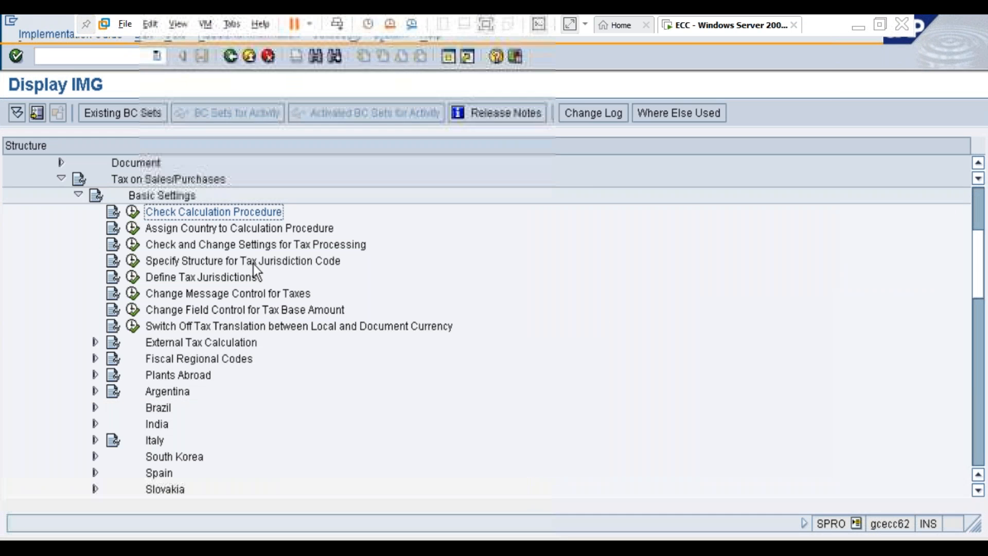
click(198, 232)
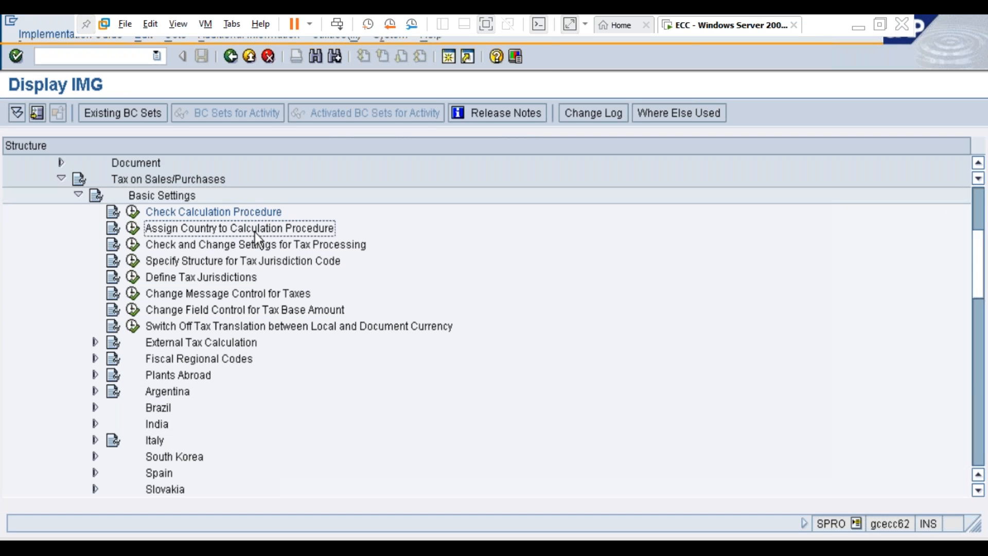
click(133, 228)
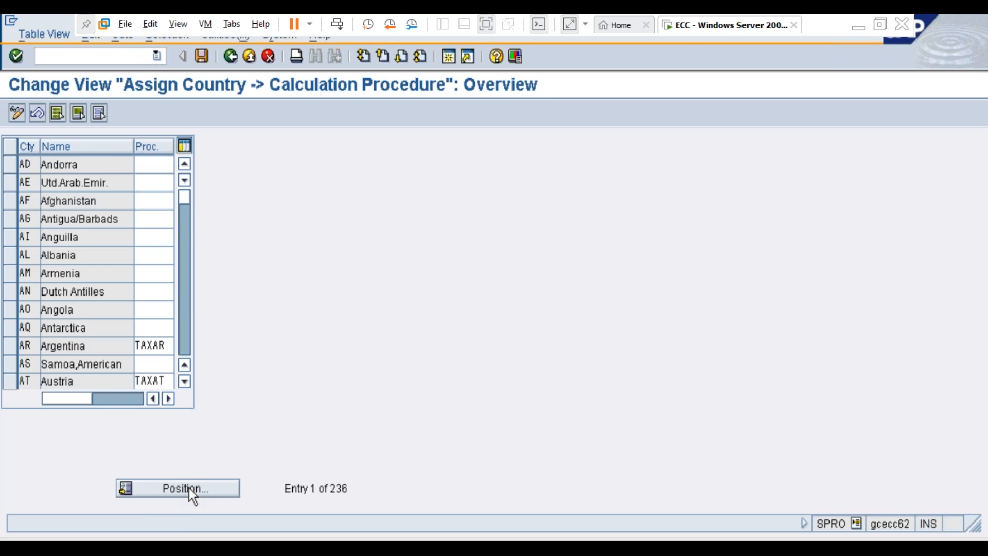
Step: Position the country list at country code IN and check the calculation procedure assigned to India
click(190, 488)
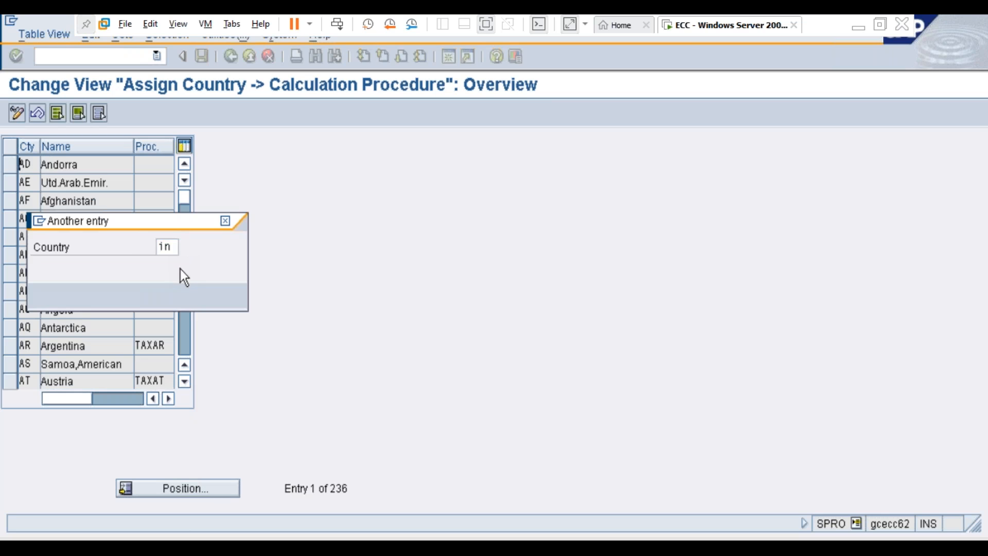
key(Return)
click(160, 163)
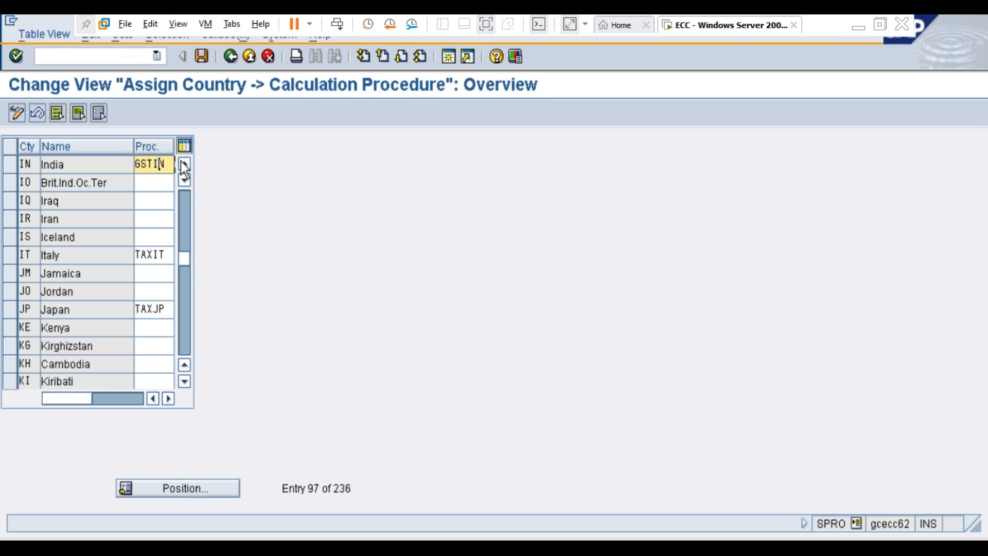
drag(134, 147, 119, 145)
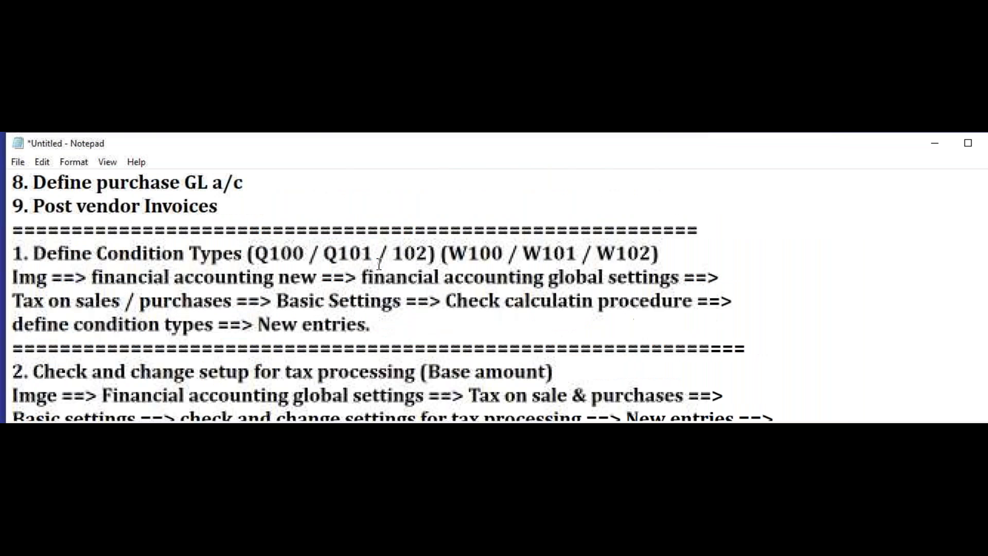
Step: Copy the outline heading "5. Define tax code for sale and purchase (T5)" to the line below section 4's separator
scroll(379, 264, up, 1)
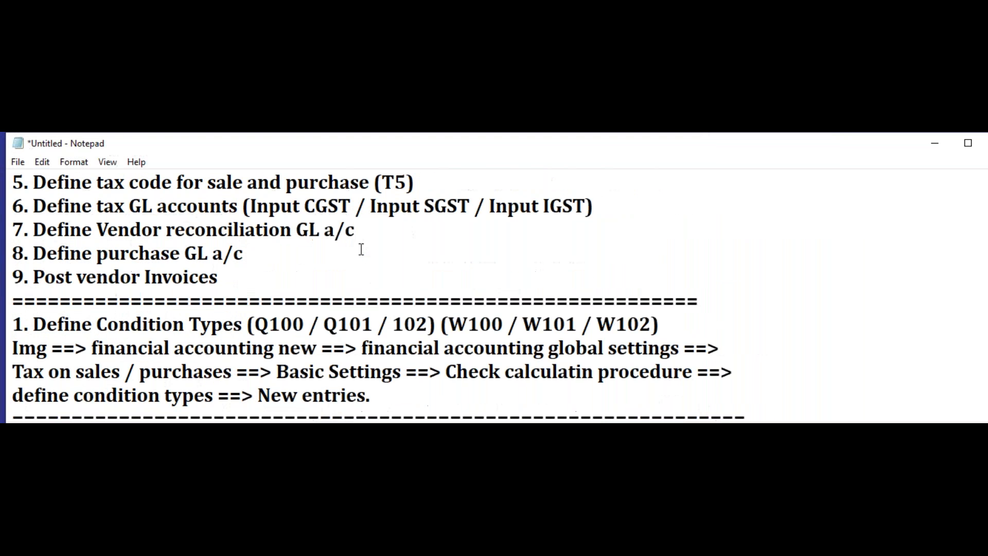
scroll(361, 250, up, 1)
drag(414, 253, 12, 253)
key(ctrl+c)
scroll(478, 285, down, 12)
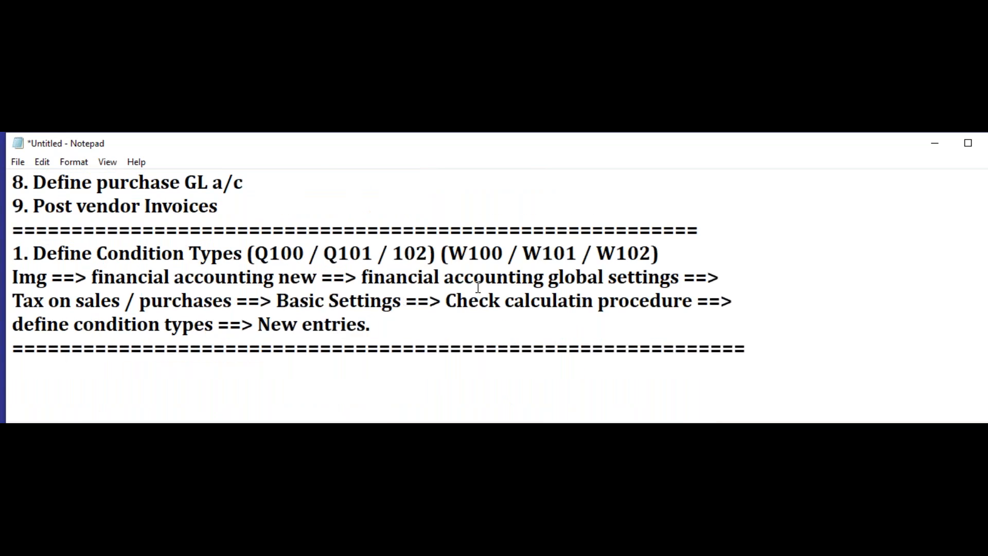
scroll(511, 275, down, 2)
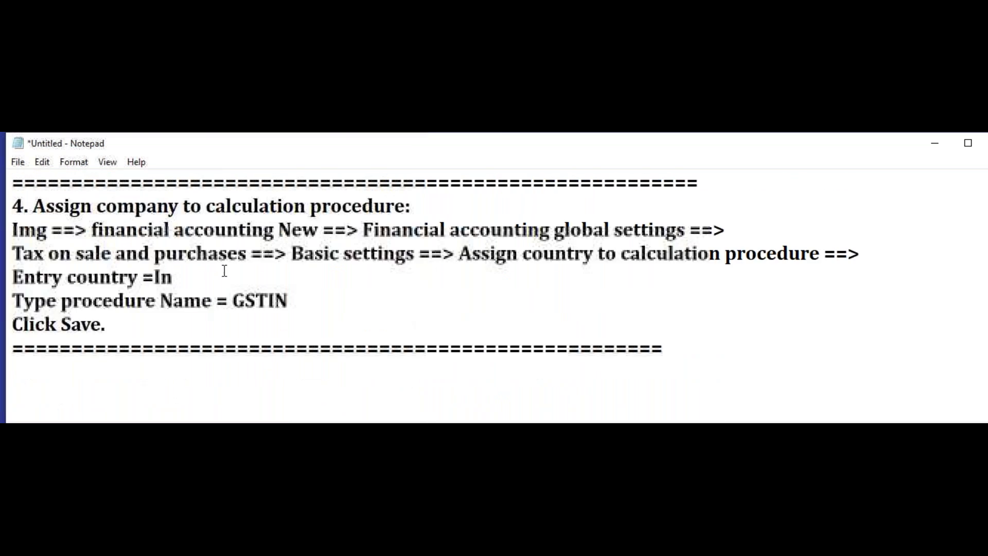
click(65, 377)
key(ctrl+v)
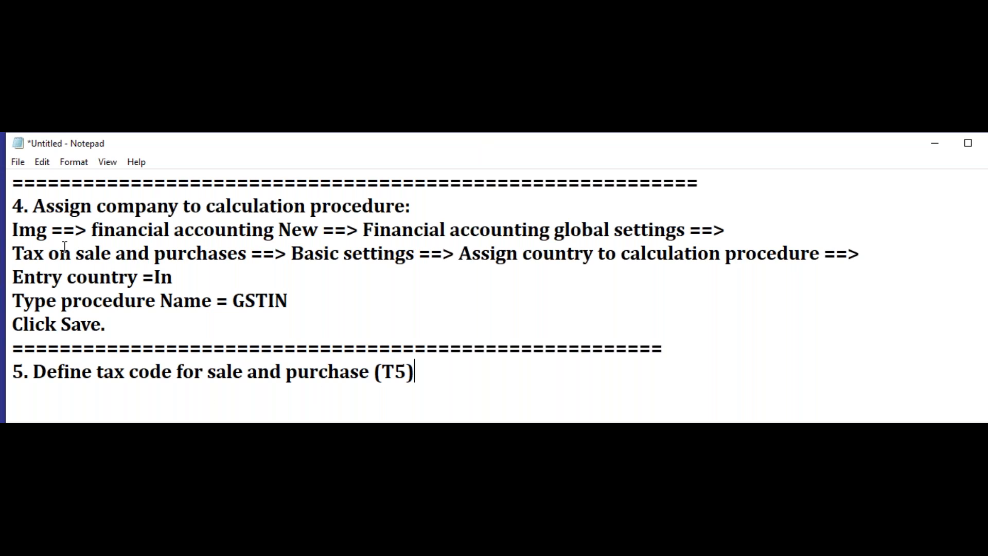
Step: Start section 5's navigation path on a new line with "img ==> financial accounting new ==>"
key(Return)
text(img ==> )
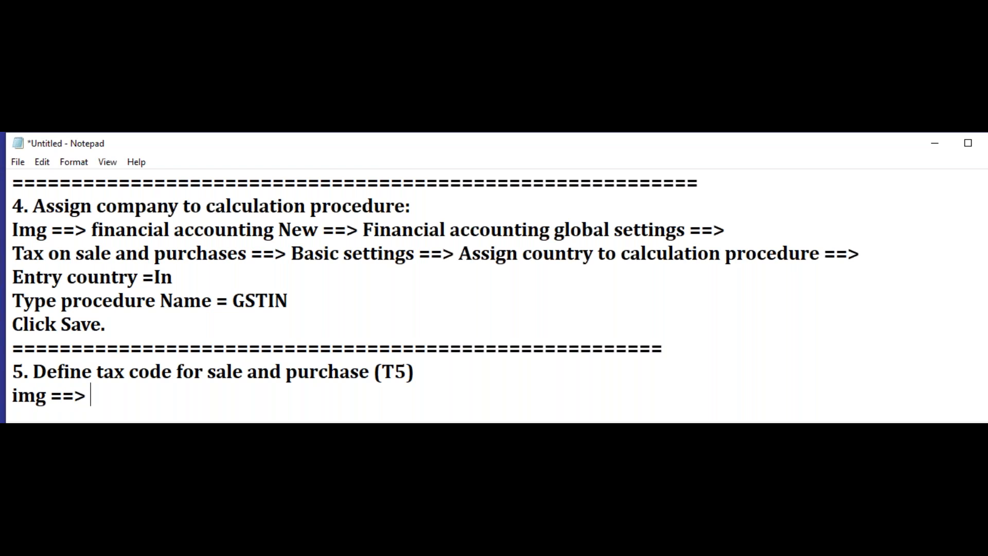
text(finan)
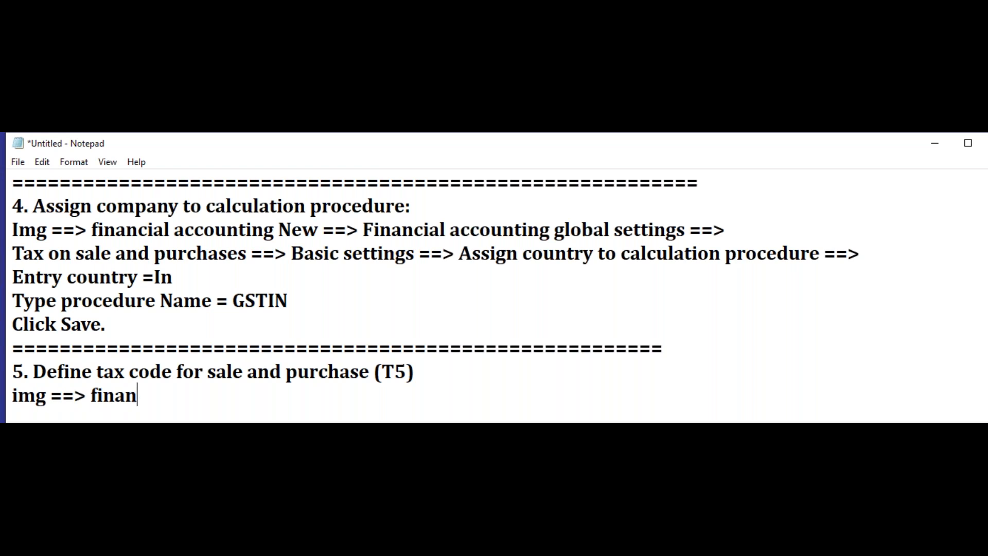
text(cial accon)
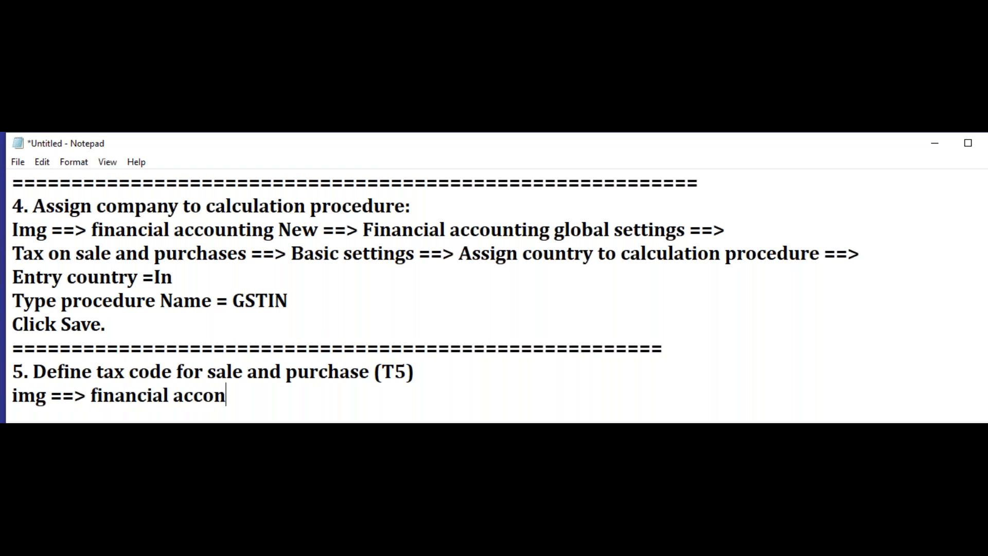
key(BackSpace)
text(unintg)
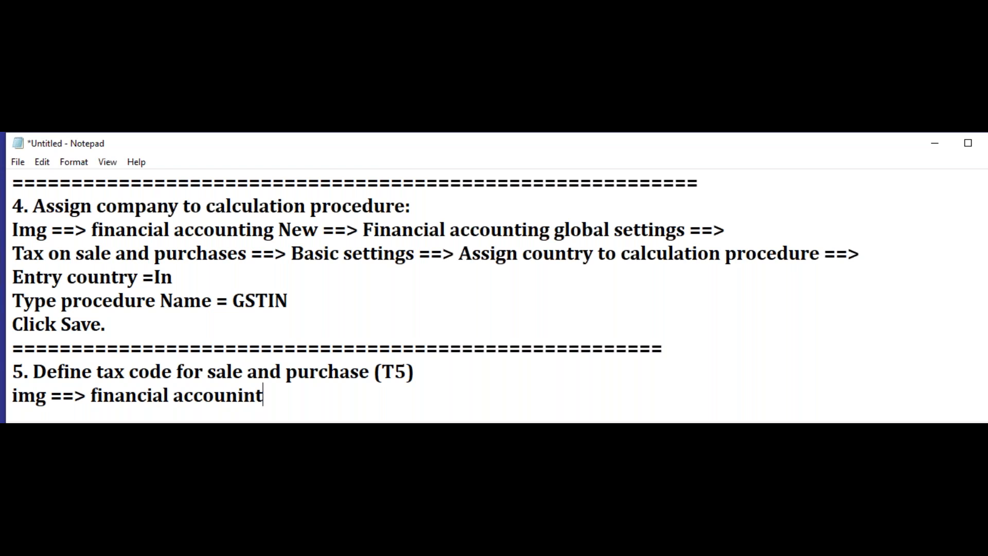
key(BackSpace)
key(BackSpace)
key(BackSpace)
key(BackSpace)
text(ting new ==> )
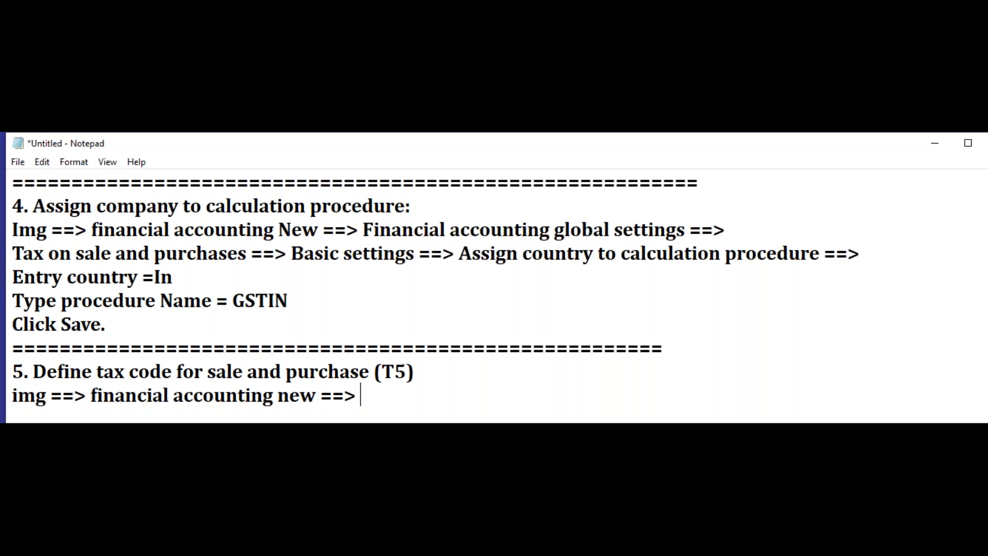
text(finan)
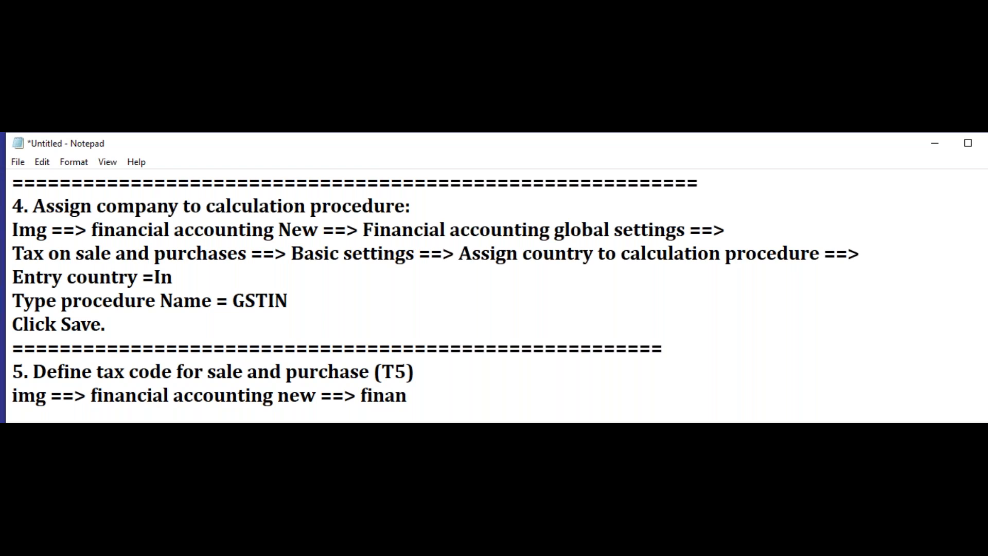
text(cial accountin)
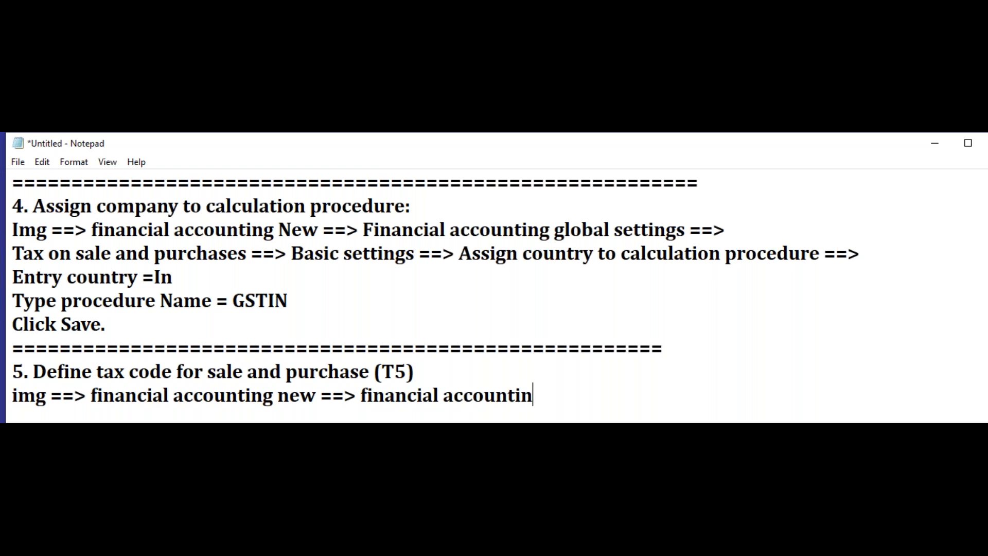
text(g global )
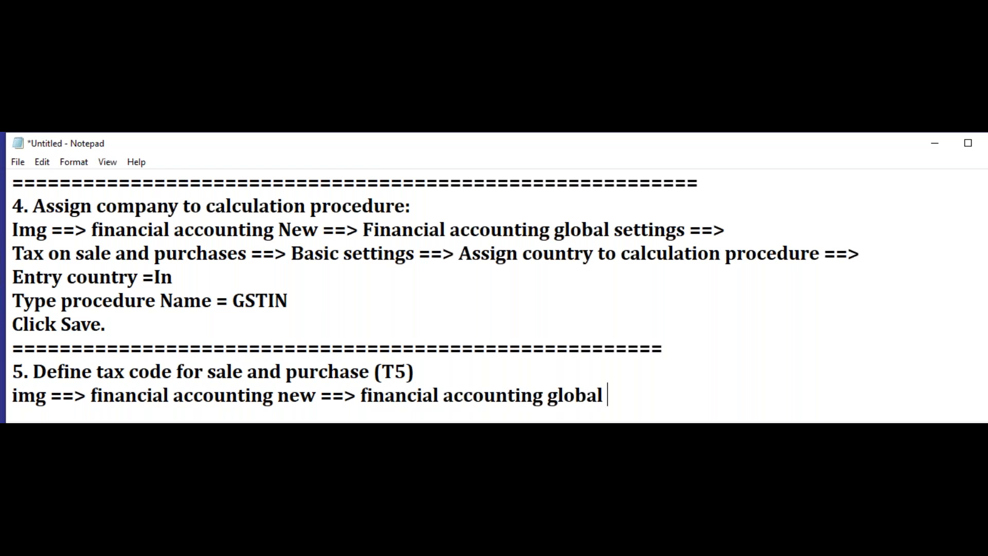
text(settings ==>)
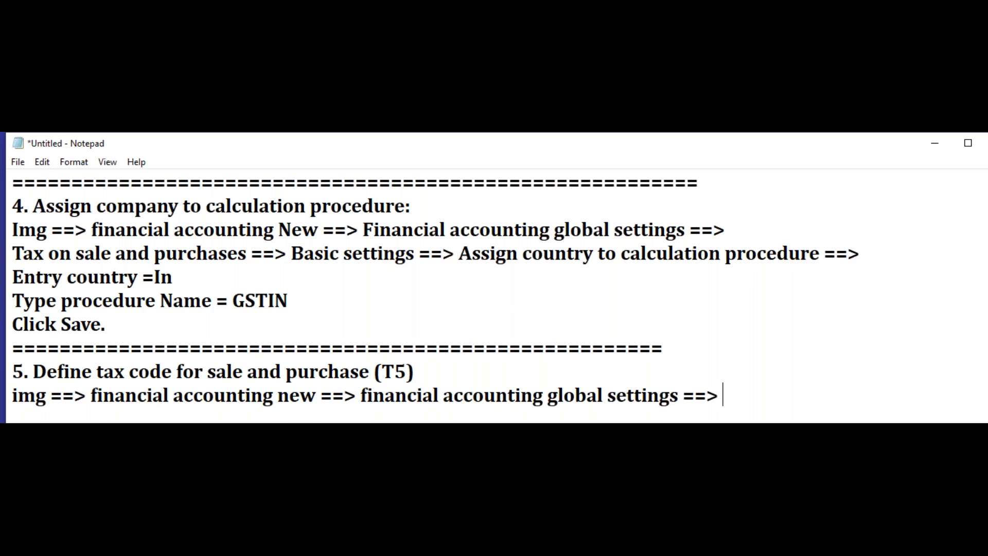
Step: Continue section 5's path with "financial accounting global settings ==>" and end the line
key(Return)
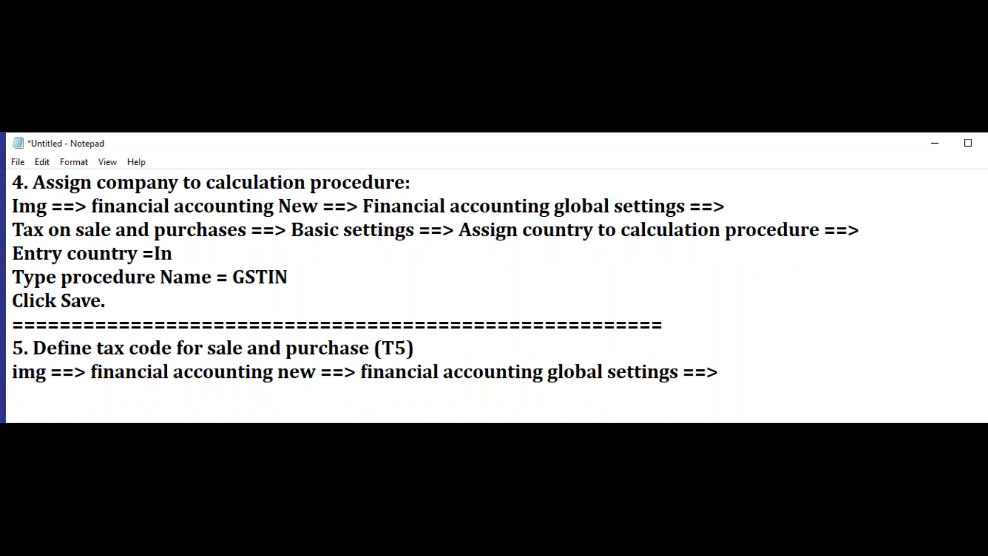
Step: Add the path line "Tax on sales / purchases ==> Define tax codes for sales and purchases ==>" to section 5
text(Tax on sales / purchases)
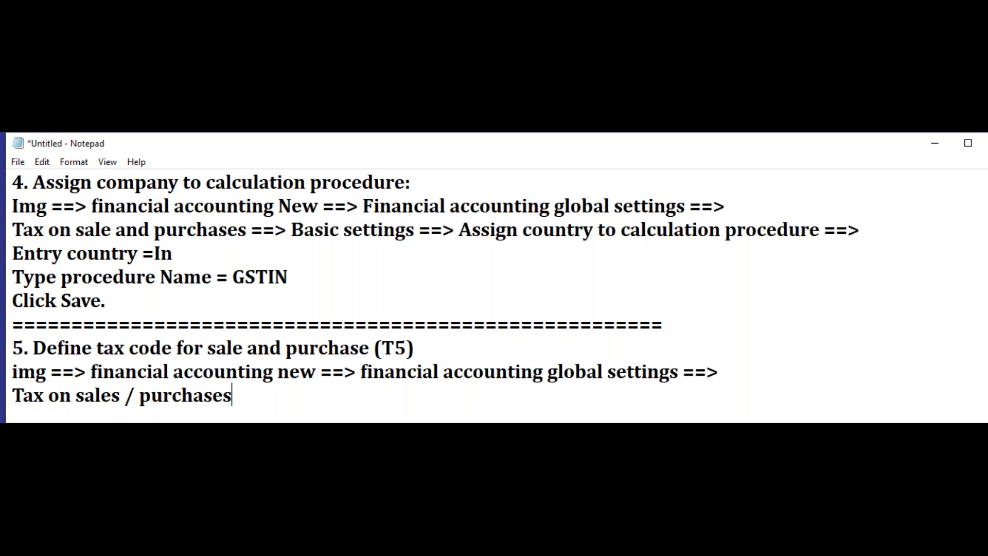
text( ==?)
key(BackSpace)
text(> Define tax codes for sales and purchases )
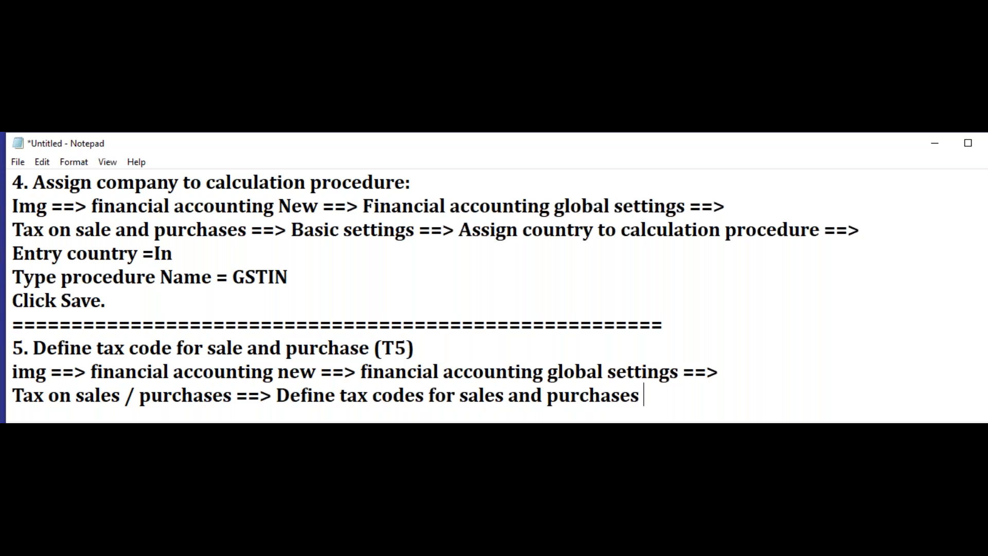
text(==>)
key(Return)
Step: Add the lines "country ==> In" and "Tax Code = T5" below section 5's path
text(country ==> In)
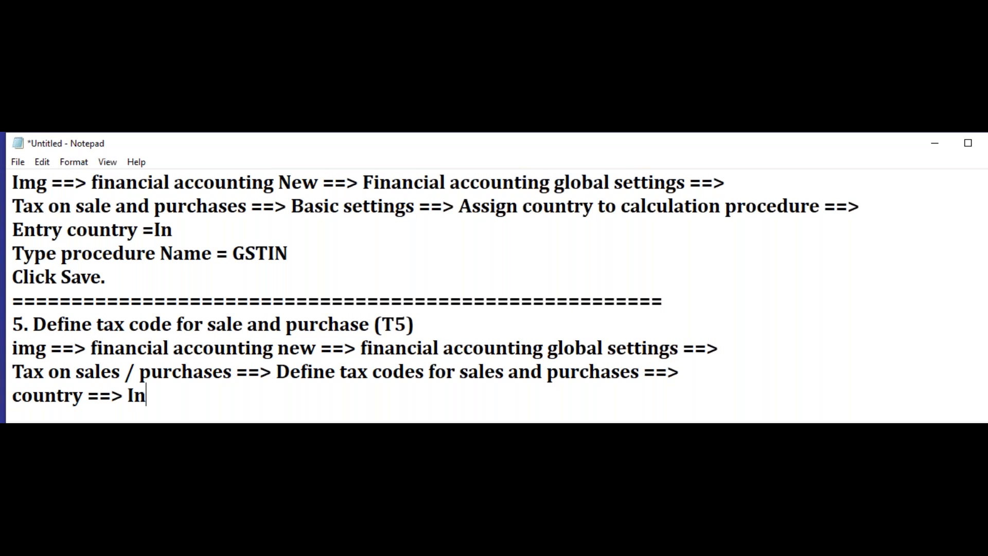
key(Return)
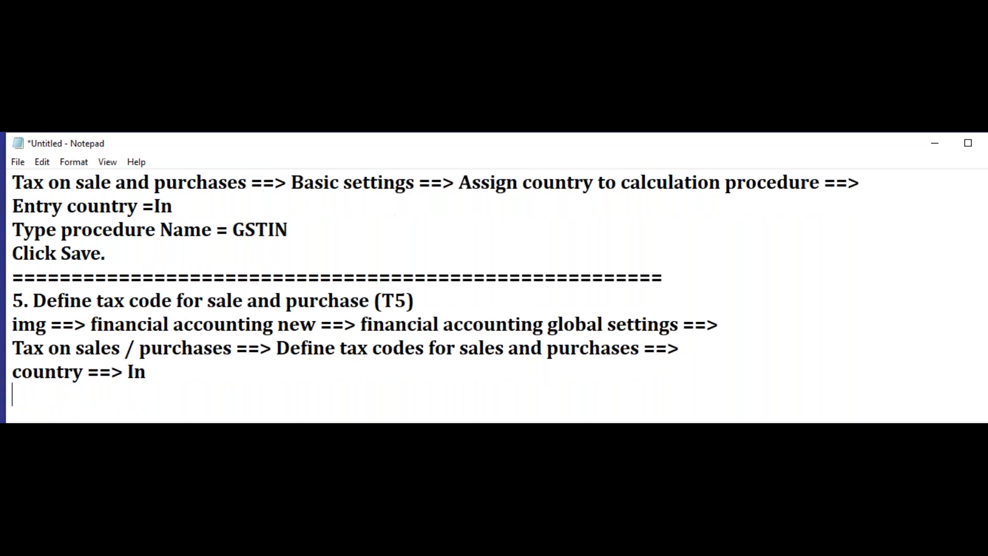
text(Tax Code = t5)
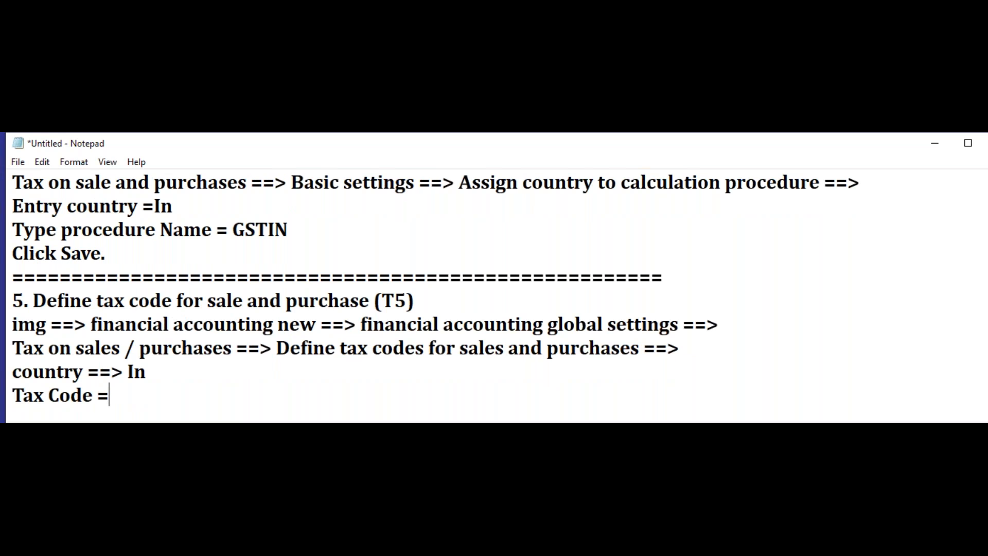
key(BackSpace)
key(BackSpace)
text(T5)
key(Return)
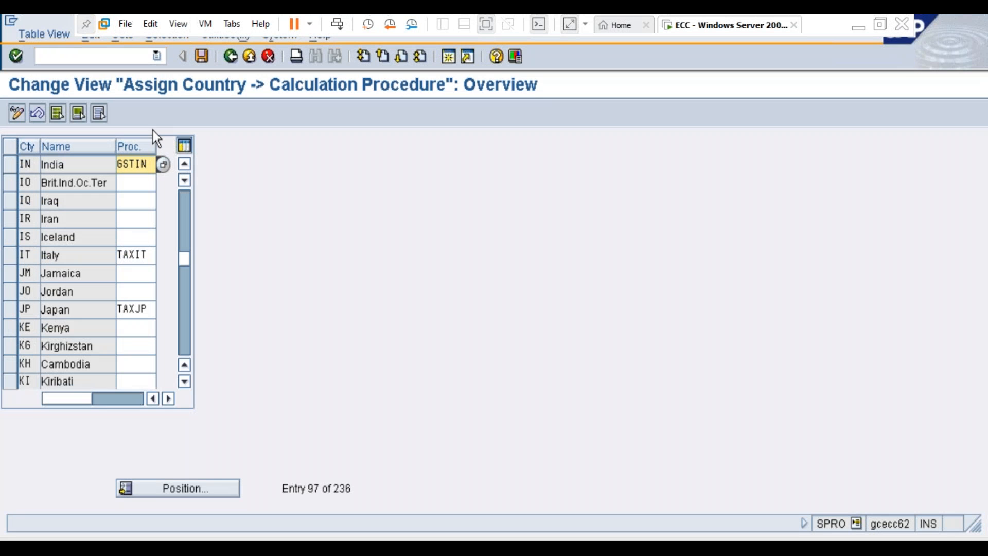
Step: In SAP, leave the country assignment, view Define Procedures under Check Calculation Procedure, and return to the implementation guide
click(231, 55)
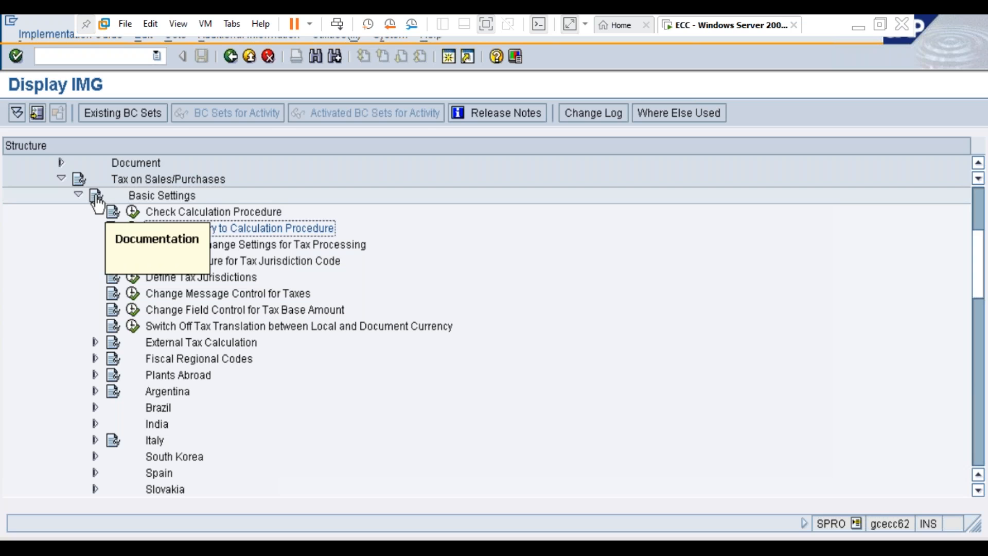
click(134, 212)
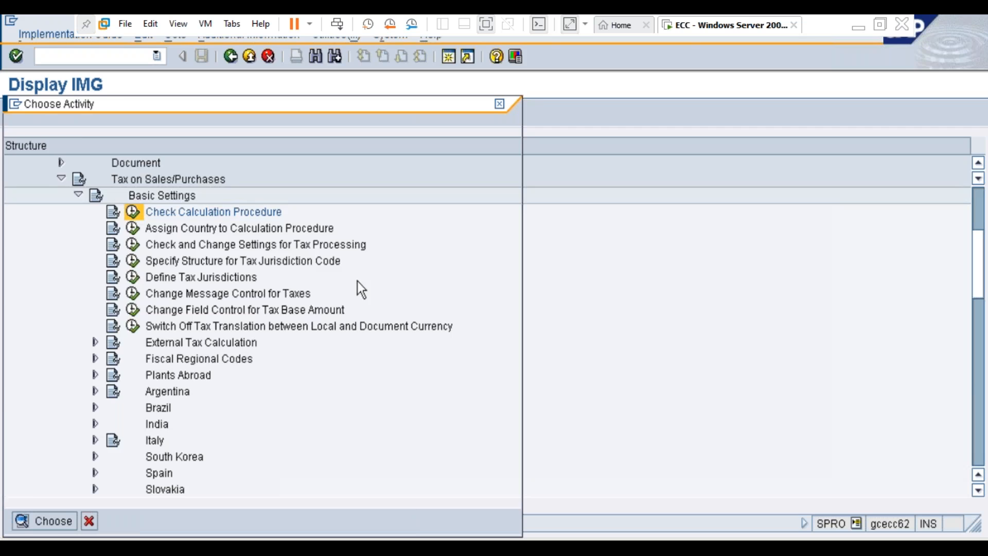
click(108, 202)
double_click(108, 203)
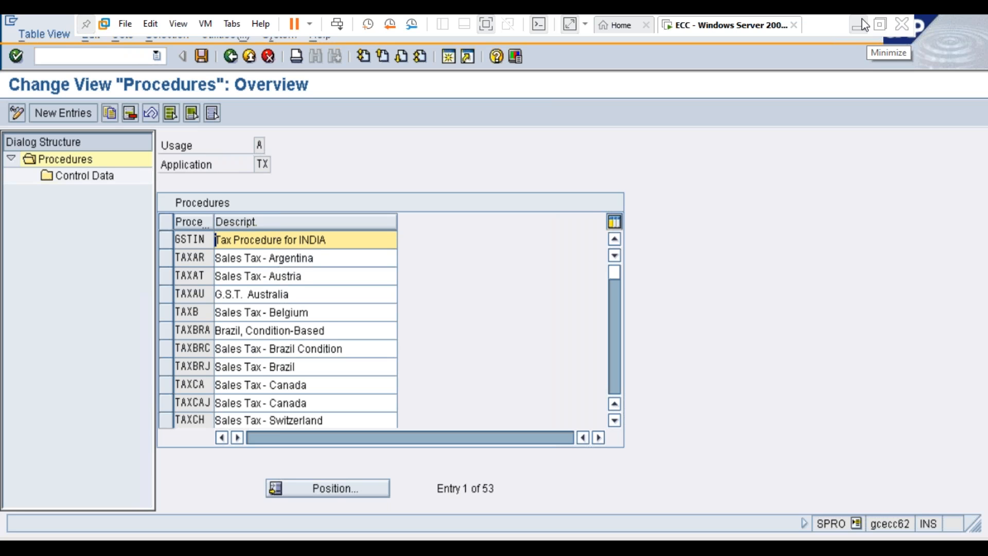
click(232, 56)
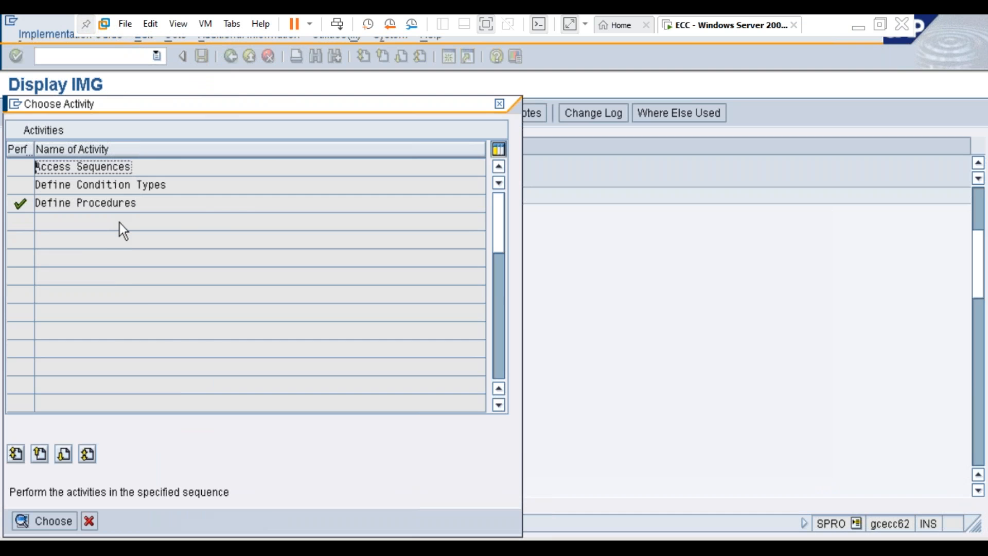
key(Escape)
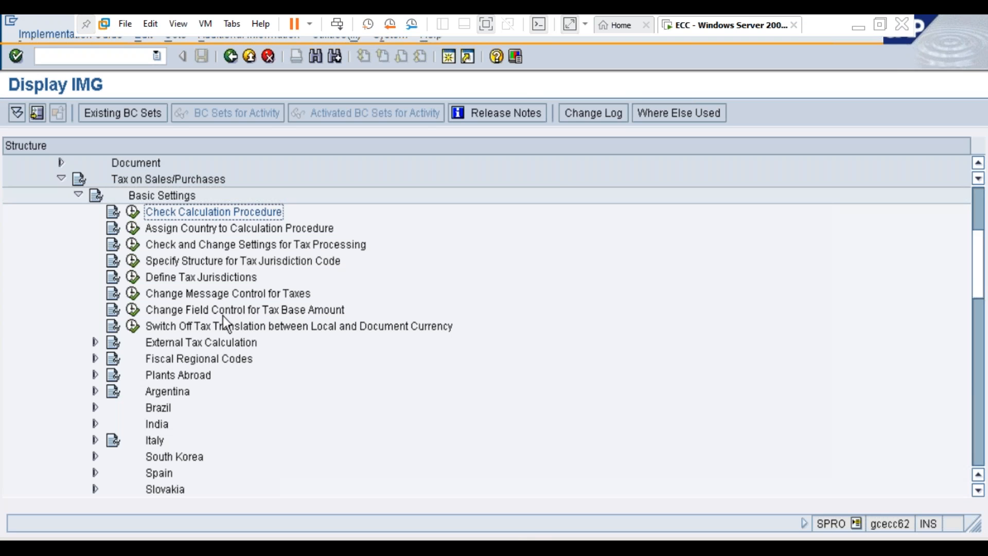
Step: Collapse Basic Settings, expand Calculation, and open Define Tax Codes for Sales and Purchases for country IN
click(78, 195)
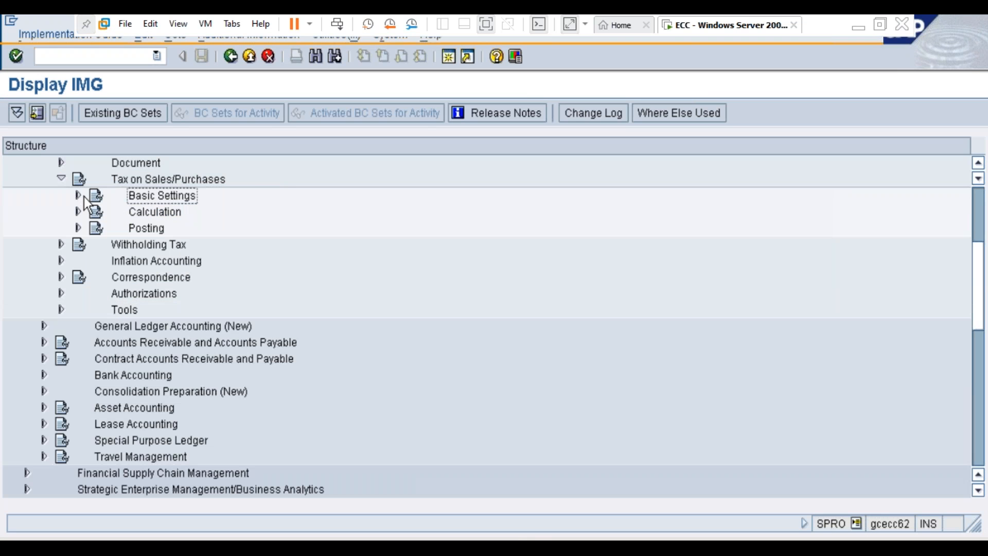
click(165, 213)
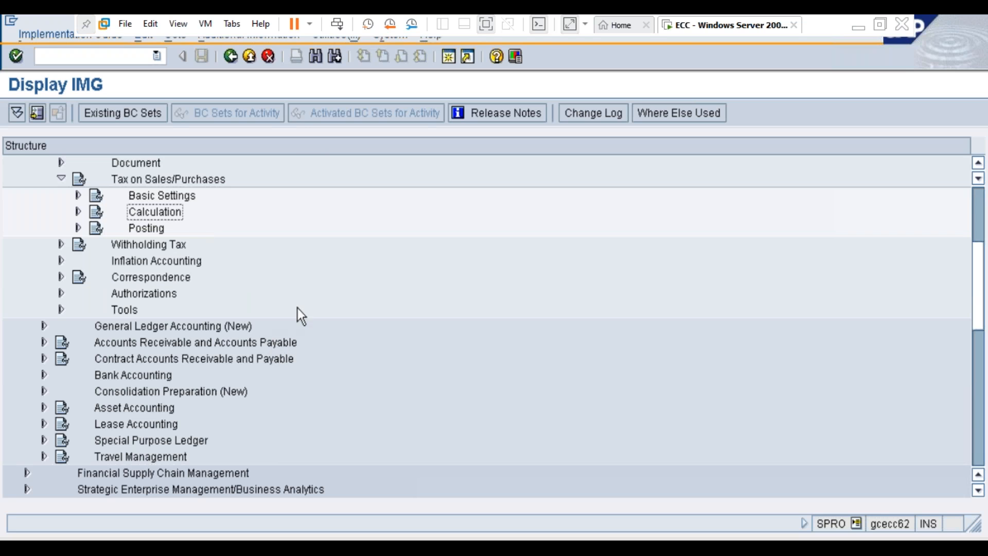
click(79, 211)
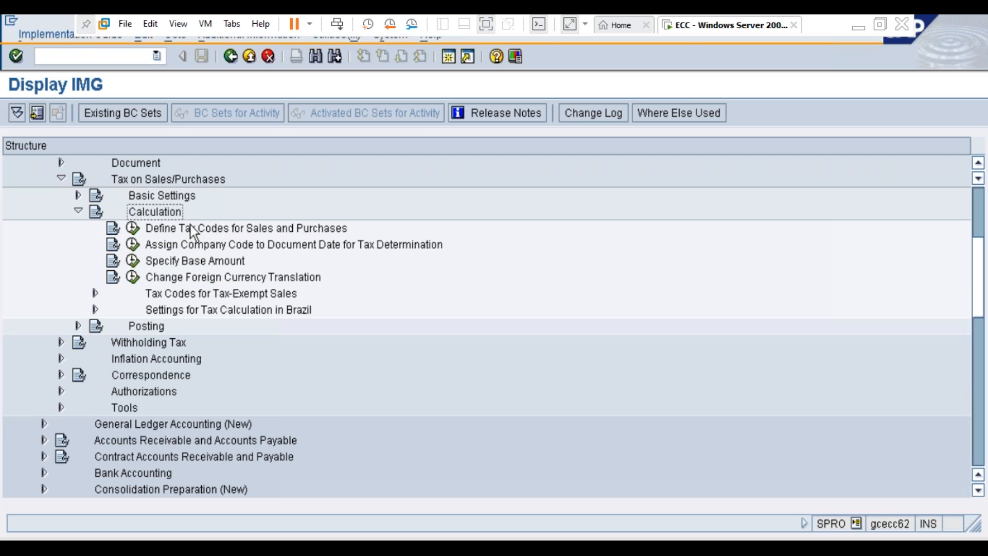
click(167, 230)
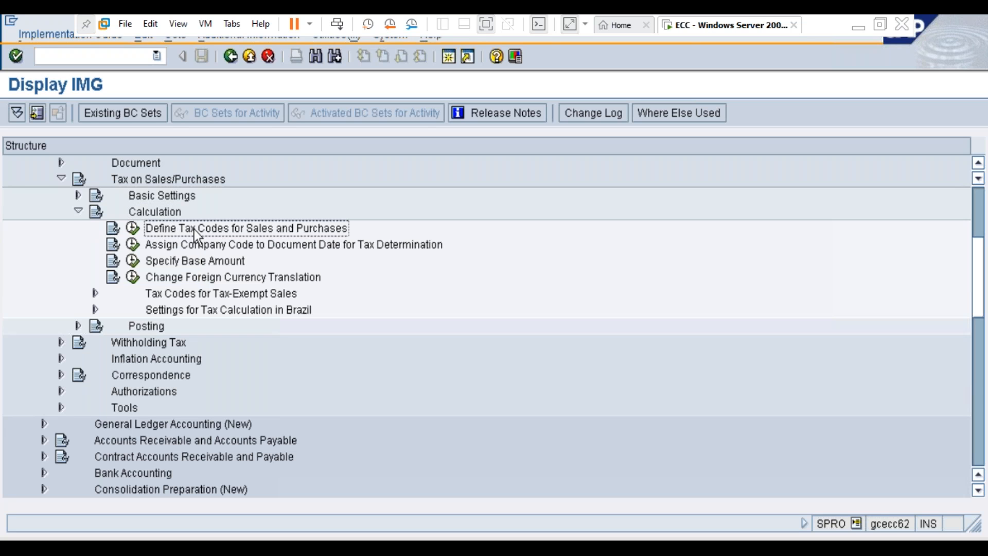
click(133, 228)
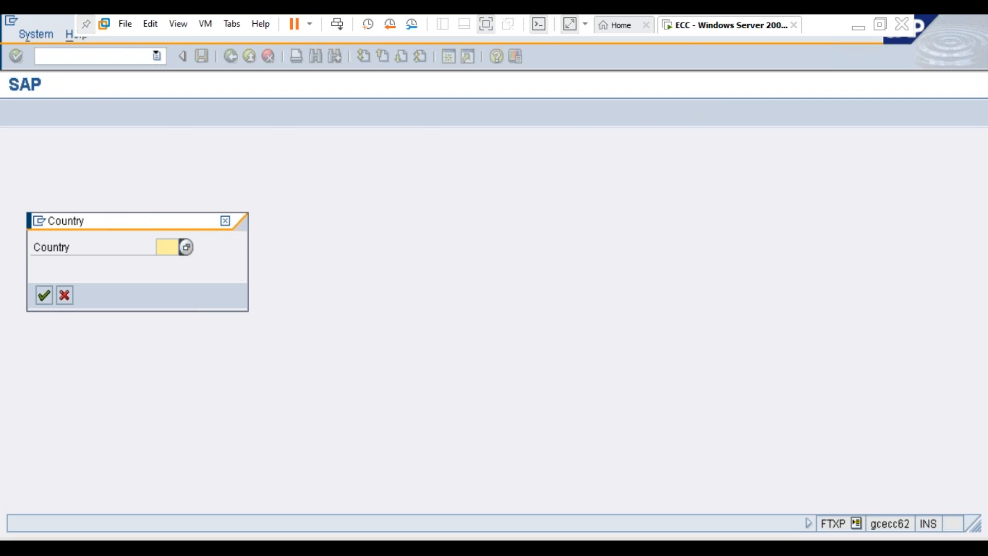
text(in)
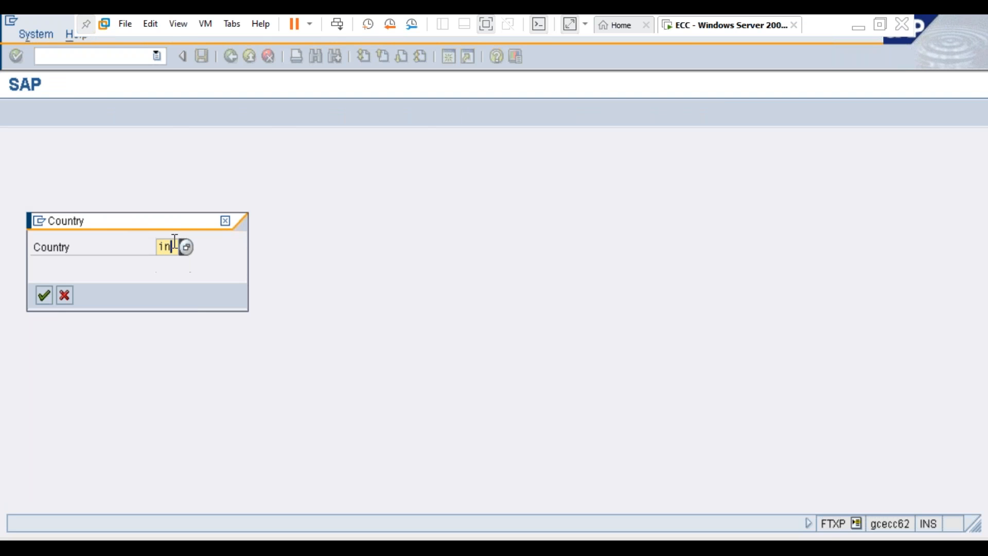
key(Return)
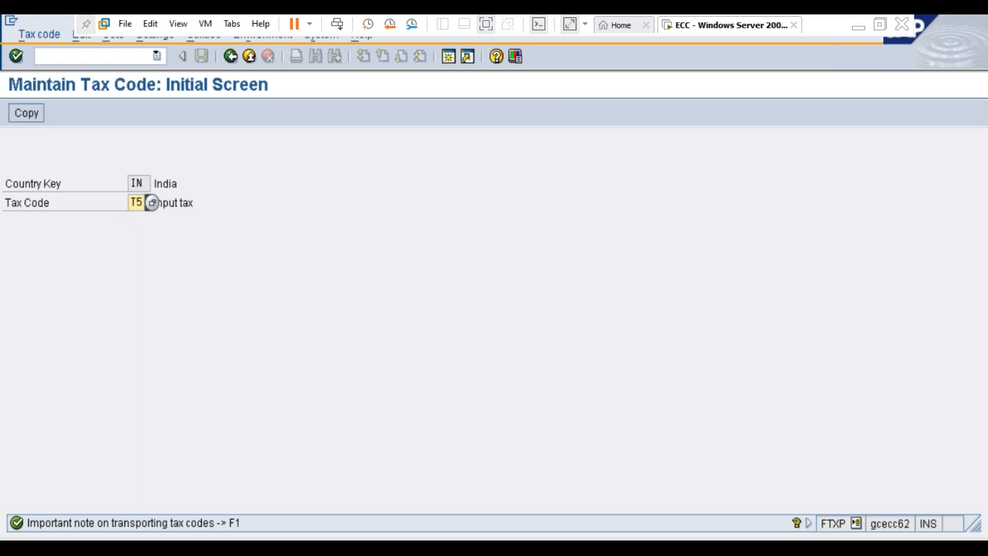
Step: View the percentage rates of tax code T5, return to the initial screen, and dismiss the copy dialog
key(Return)
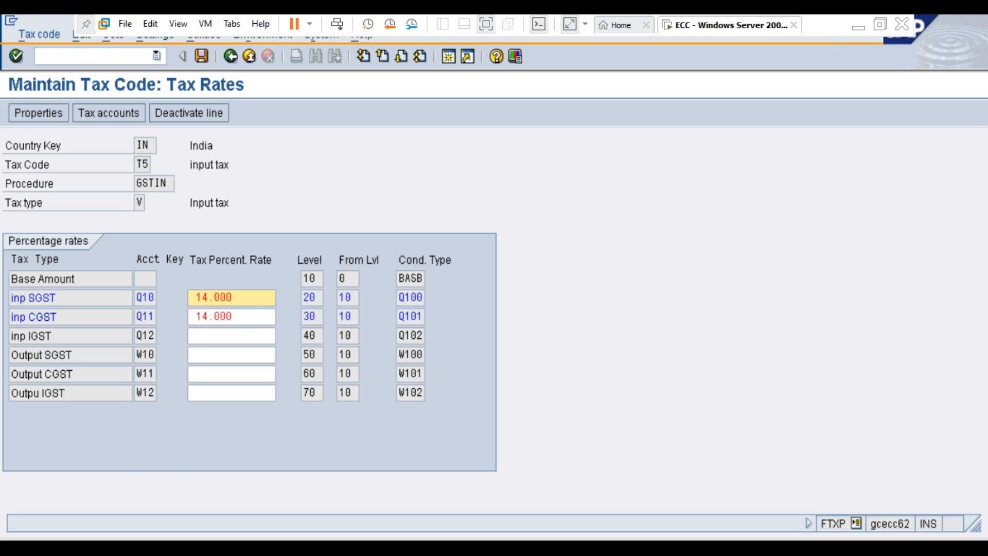
click(228, 56)
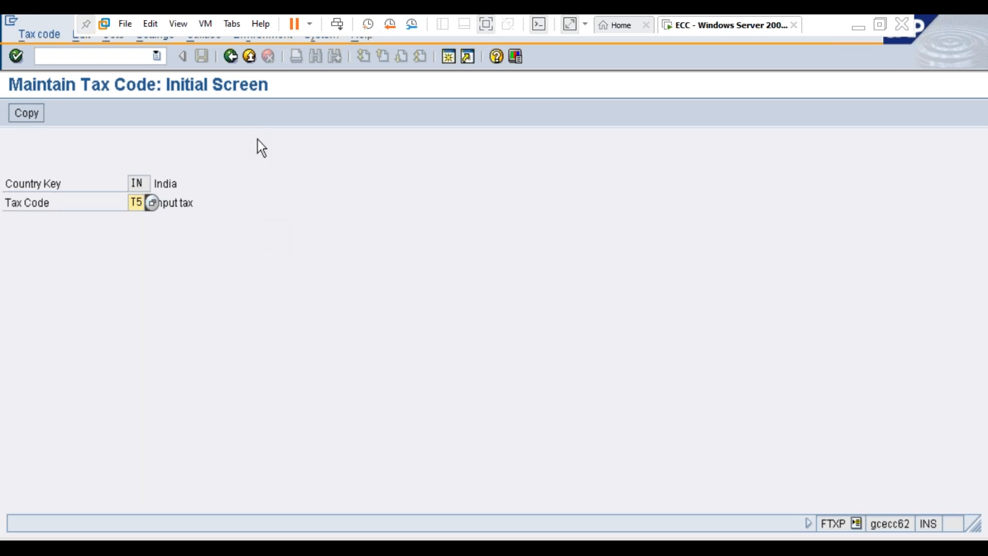
click(32, 112)
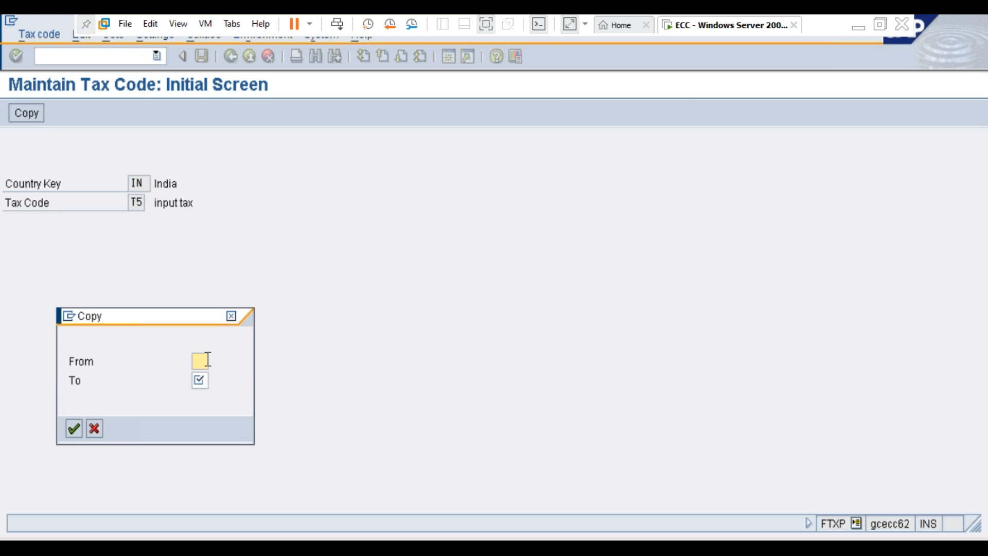
key(Escape)
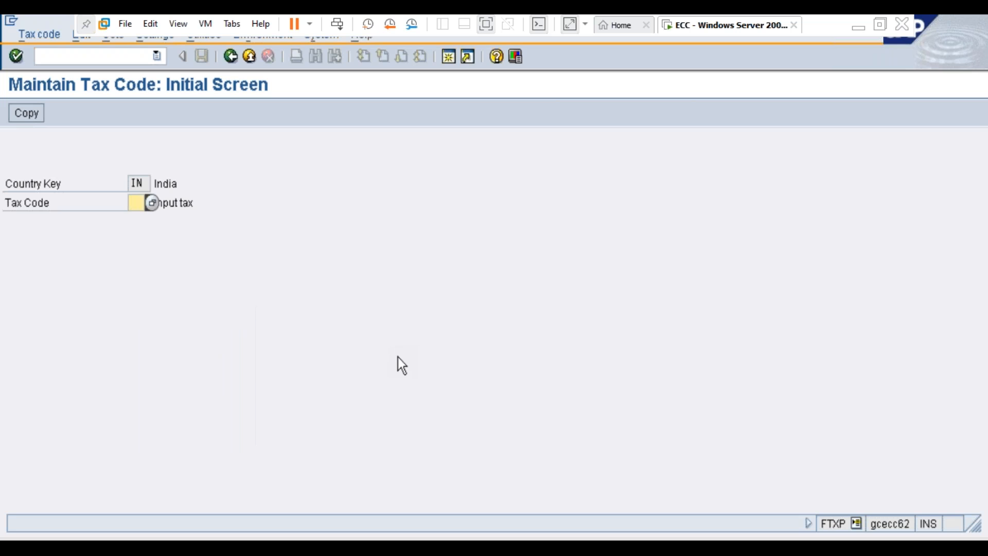
Step: Start new tax code T6 described as "output tax", with tax type A (Output tax) and CheckID enabled
text(t5)
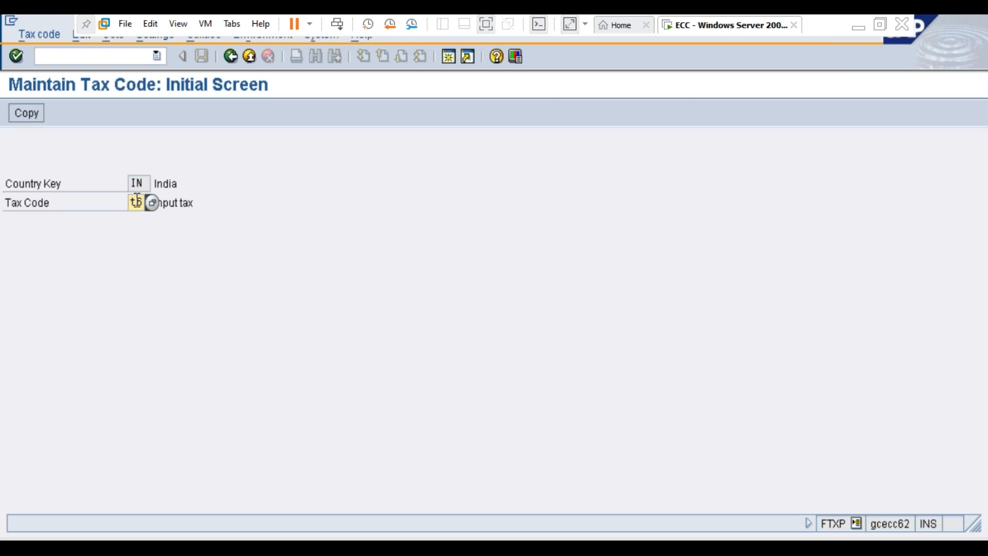
key(Return)
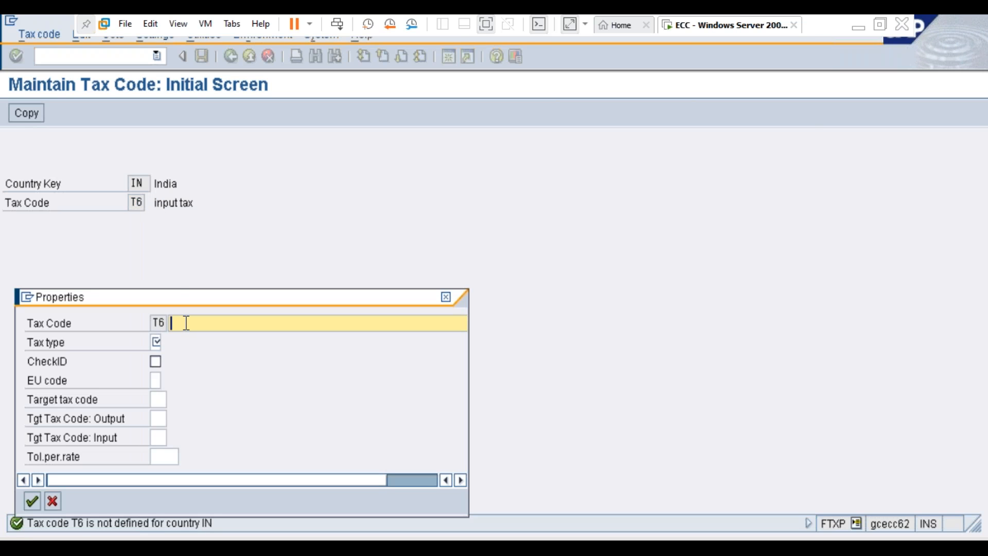
text(output tax)
click(160, 342)
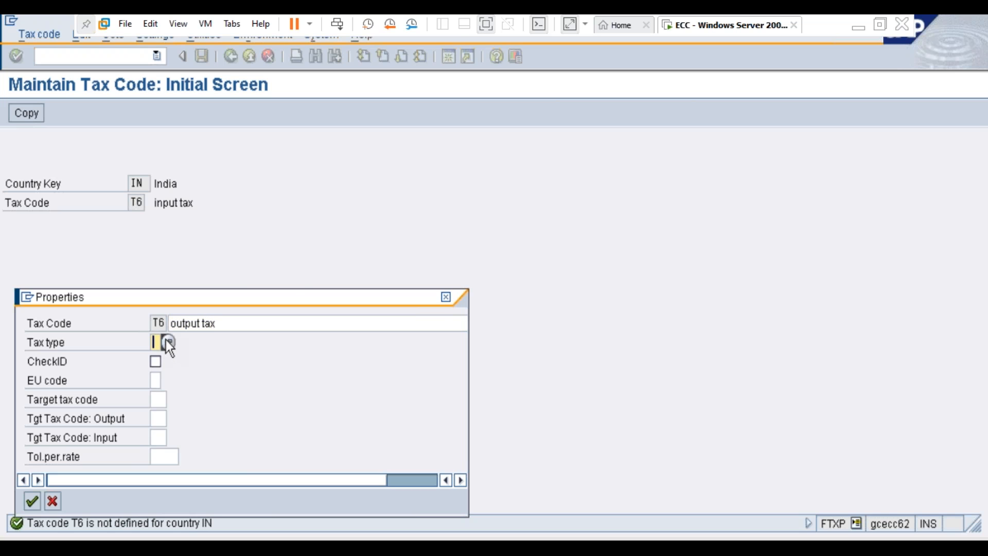
click(168, 342)
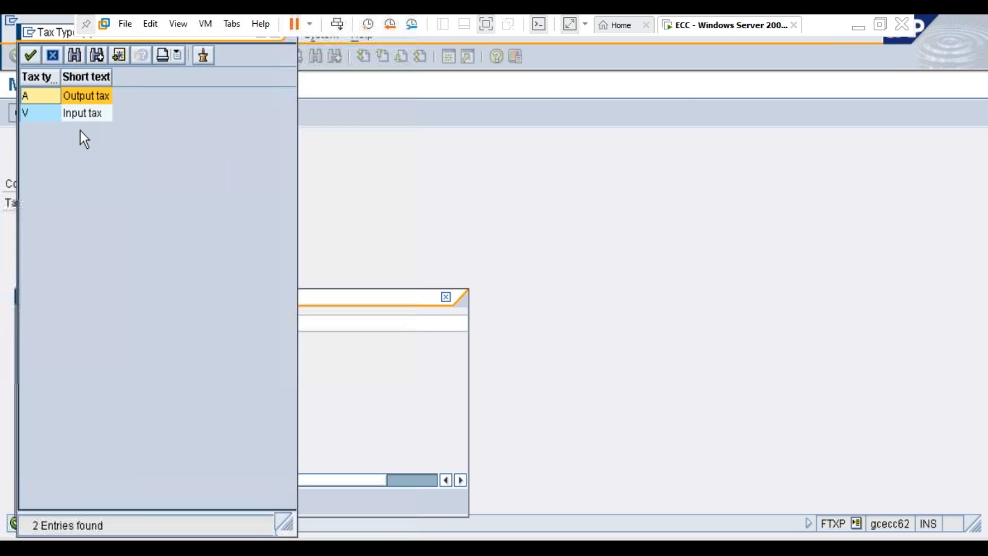
click(84, 113)
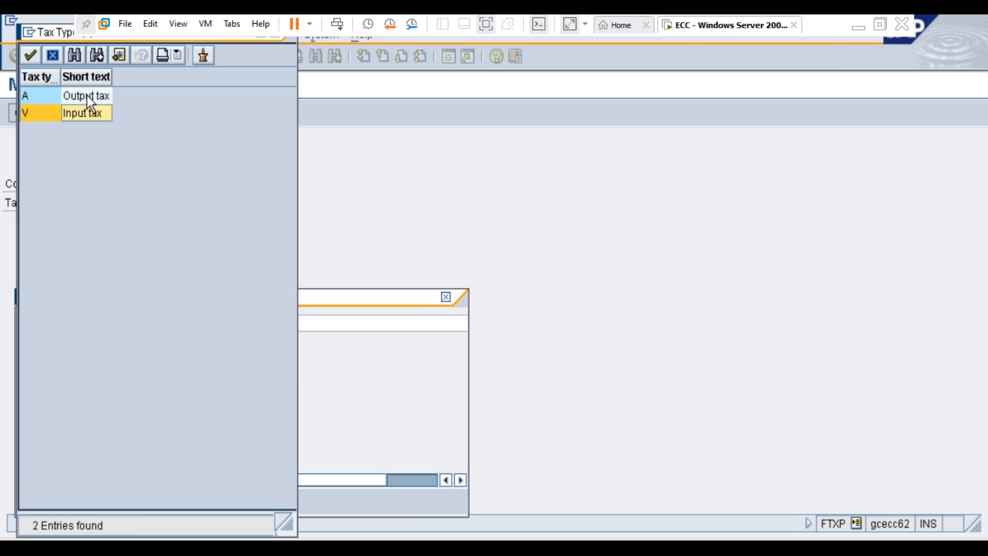
click(88, 96)
double_click(87, 96)
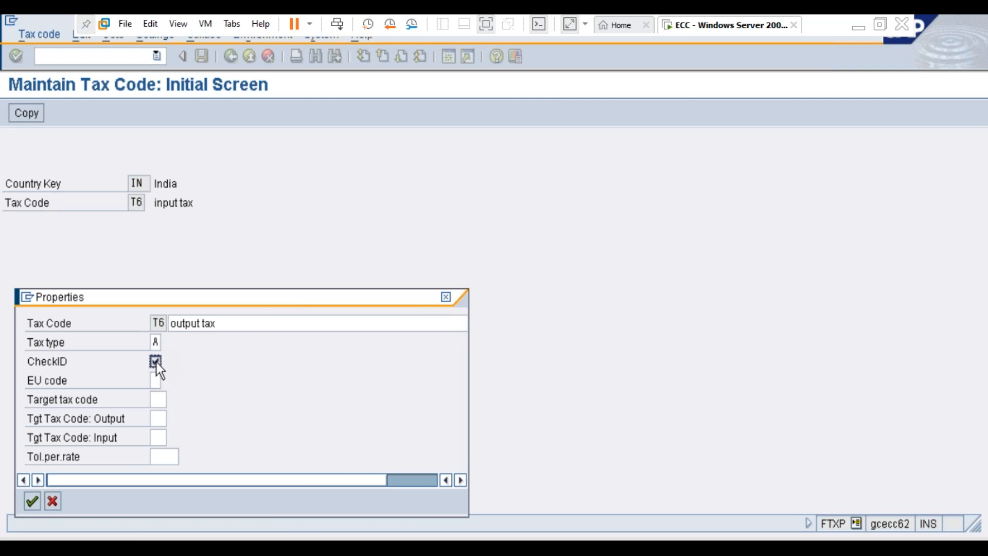
click(33, 501)
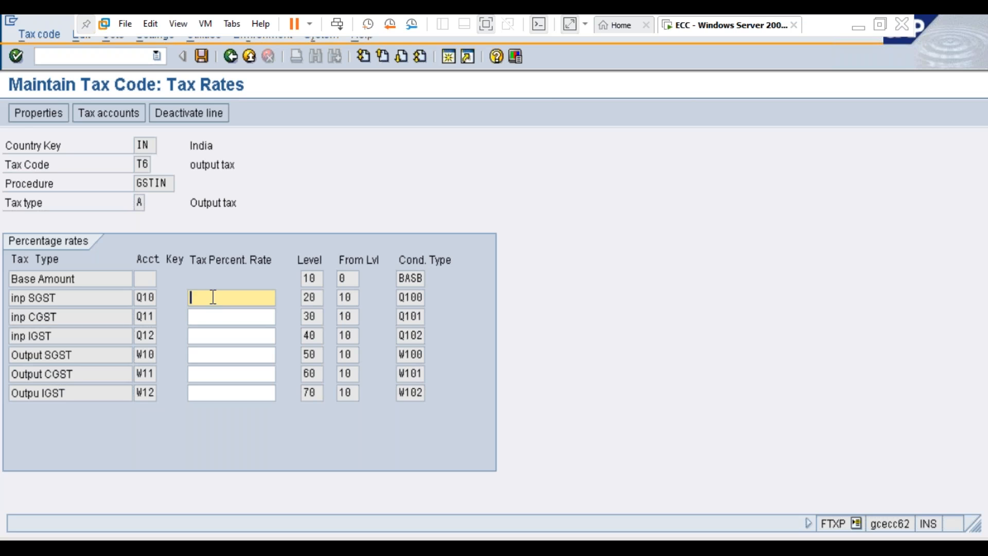
text(14)
click(204, 315)
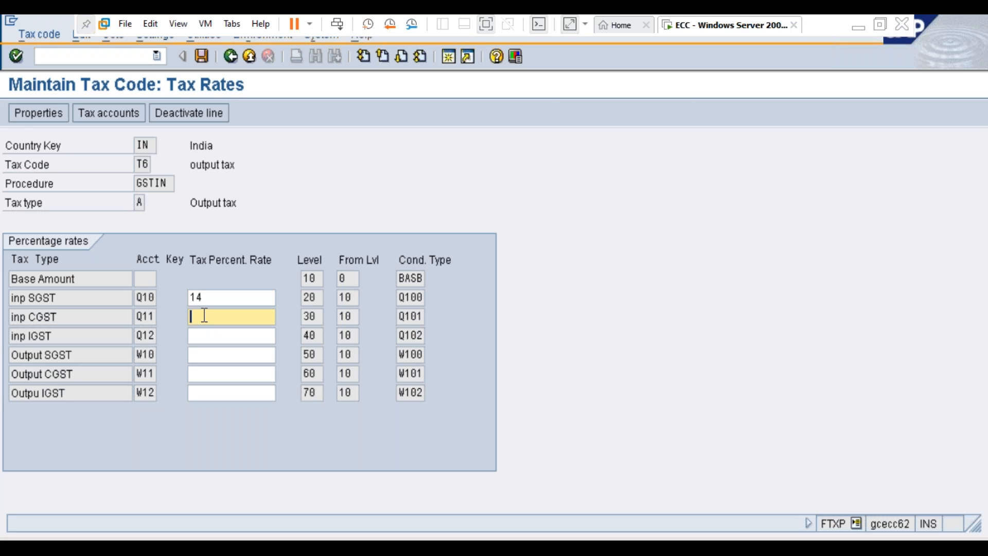
text(14)
key(BackSpace)
key(BackSpace)
click(214, 296)
key(BackSpace)
key(BackSpace)
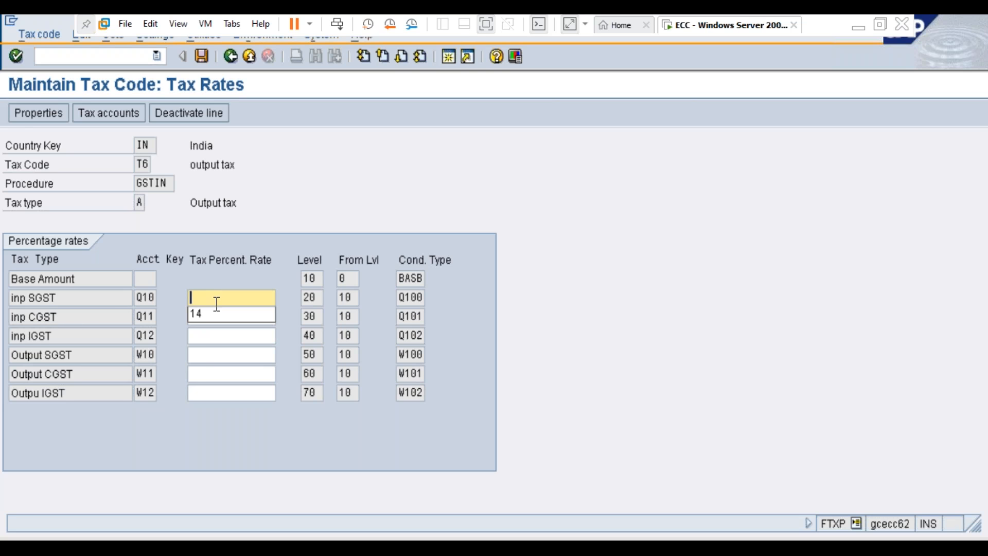
Step: Set the tax percentage rates of Output SGST and Output CGST to 14
click(220, 353)
text(1)
click(218, 375)
click(211, 373)
text(14)
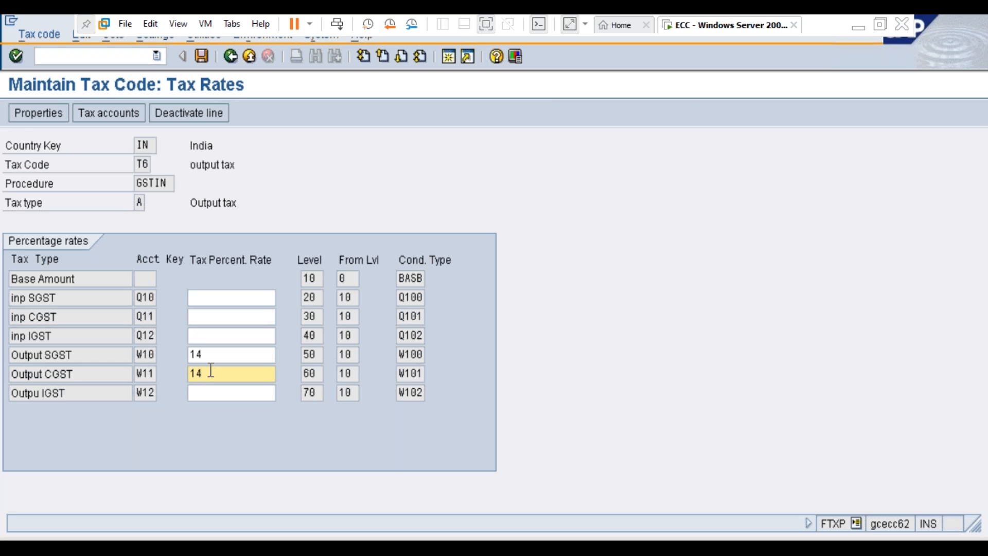
click(212, 391)
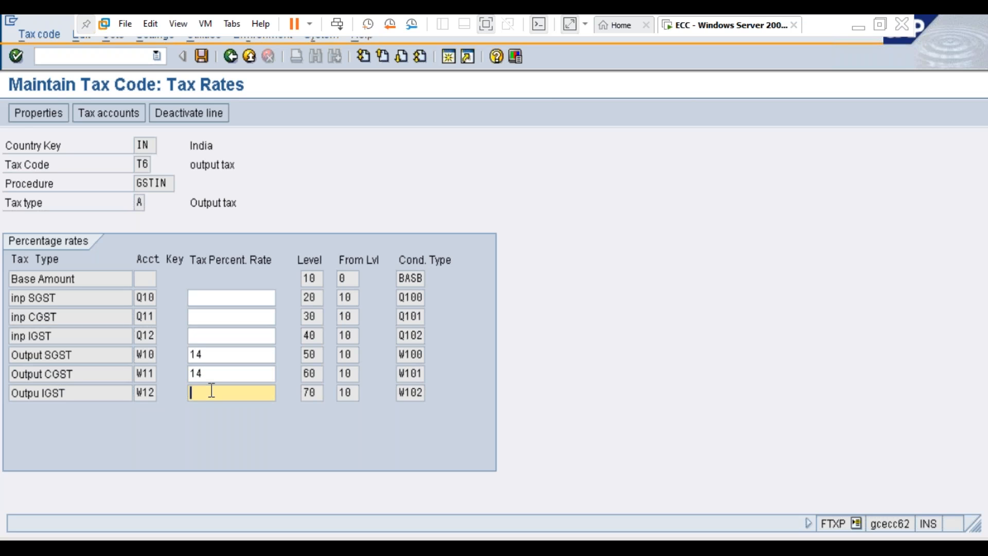
text(28)
key(BackSpace)
key(BackSpace)
key(Escape)
Step: Save tax code T6 and return to the implementation guide
click(205, 57)
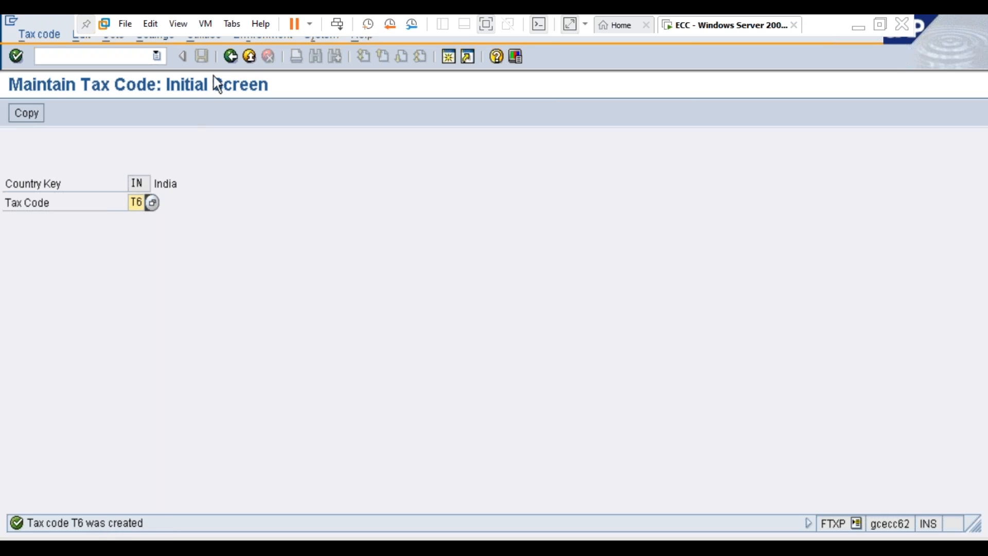
click(231, 57)
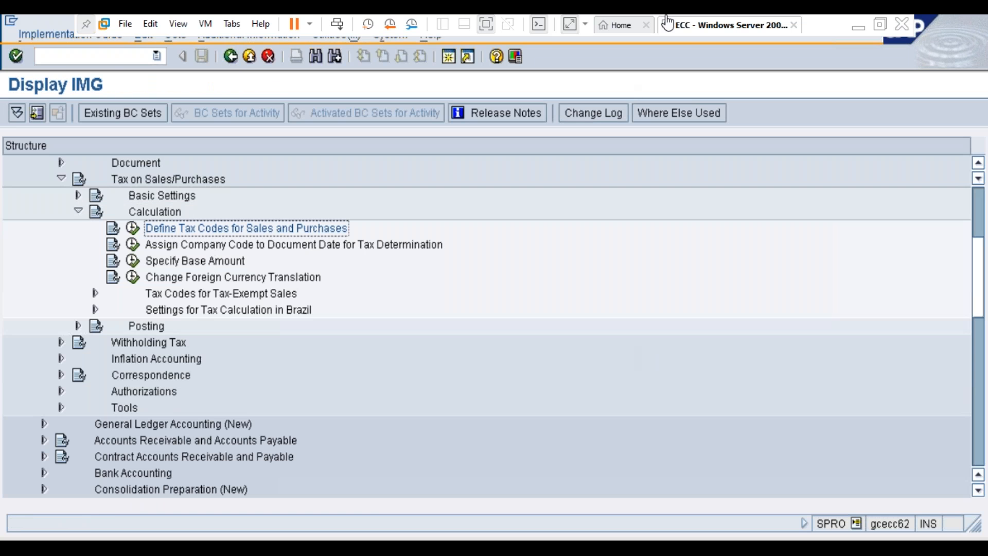
Step: Switch to Notepad and add the indented line "T5 (input tax)" below "Tax Code = T5"
click(879, 27)
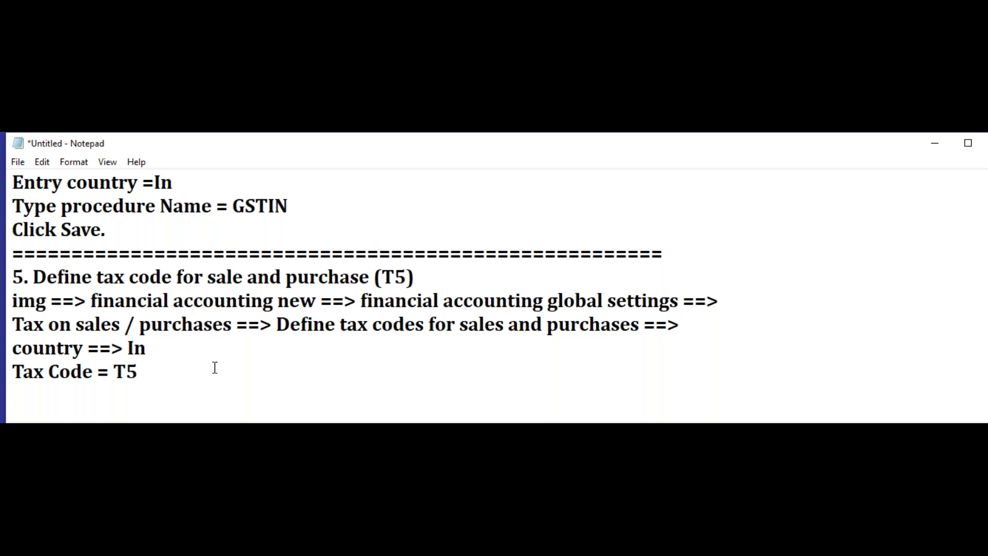
click(185, 369)
key(Return)
key(Tab)
key(Tab)
text(T5 (input tax)
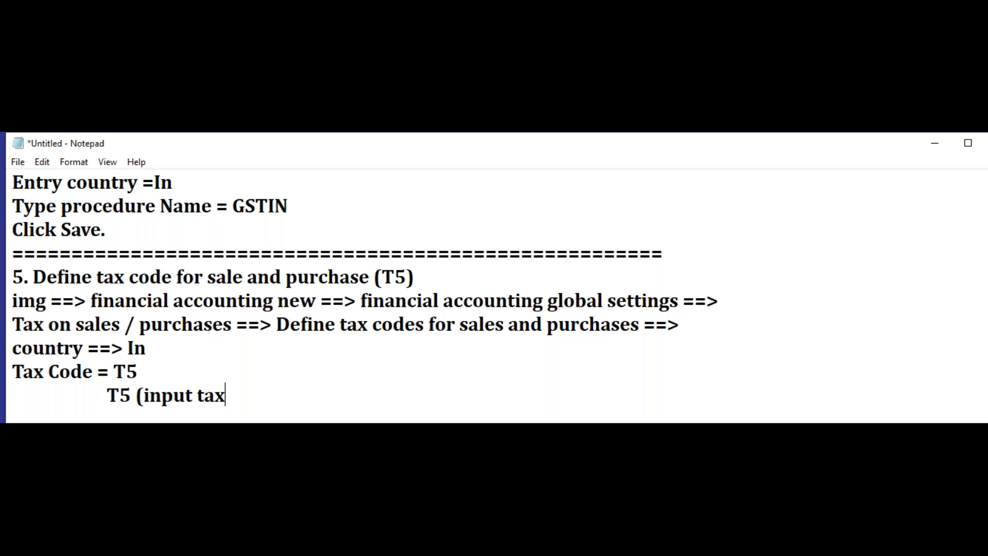
text())
Step: Add the indented line "T6 (output tax)" below the T5 line
key(Return)
key(Tab)
key(Tab)
text(T)
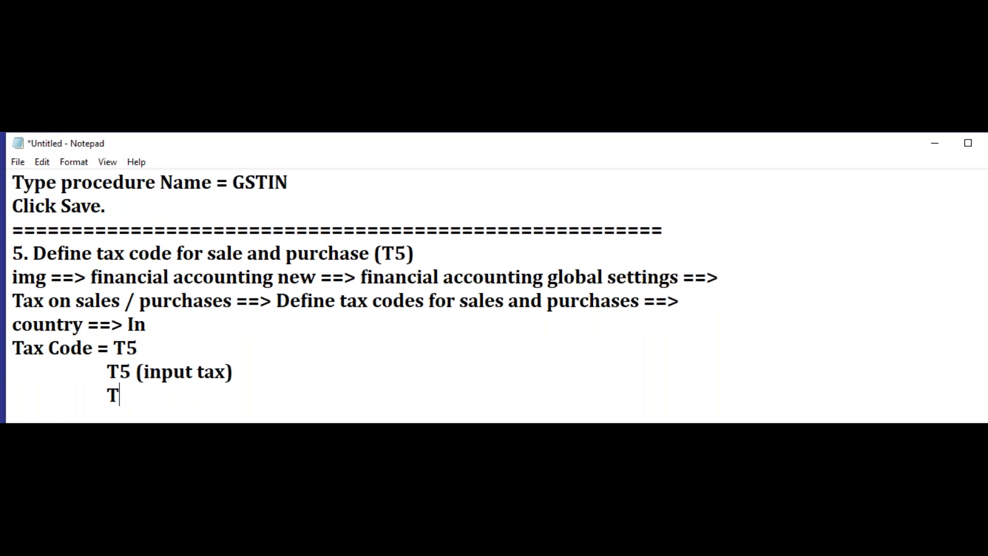
text(6 (output )
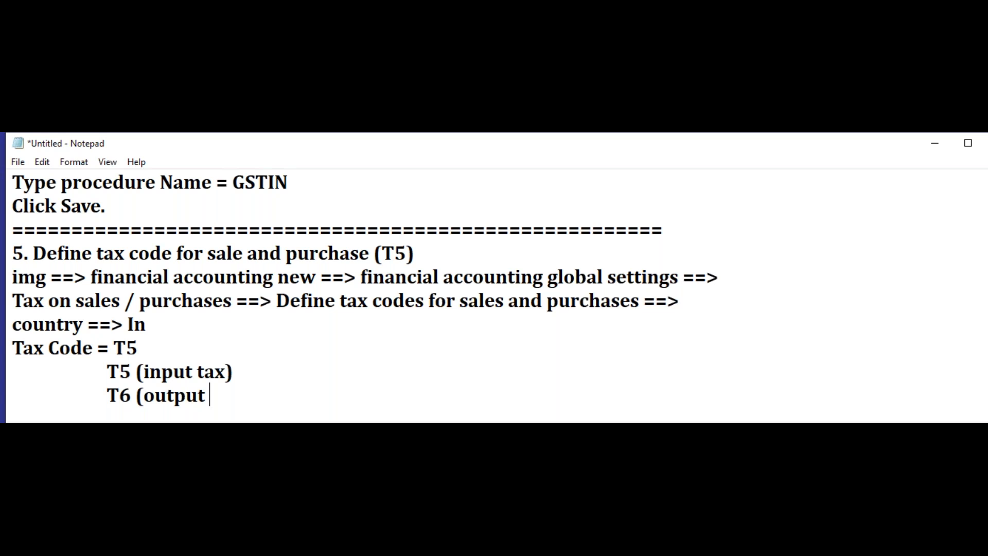
text(tax)output )
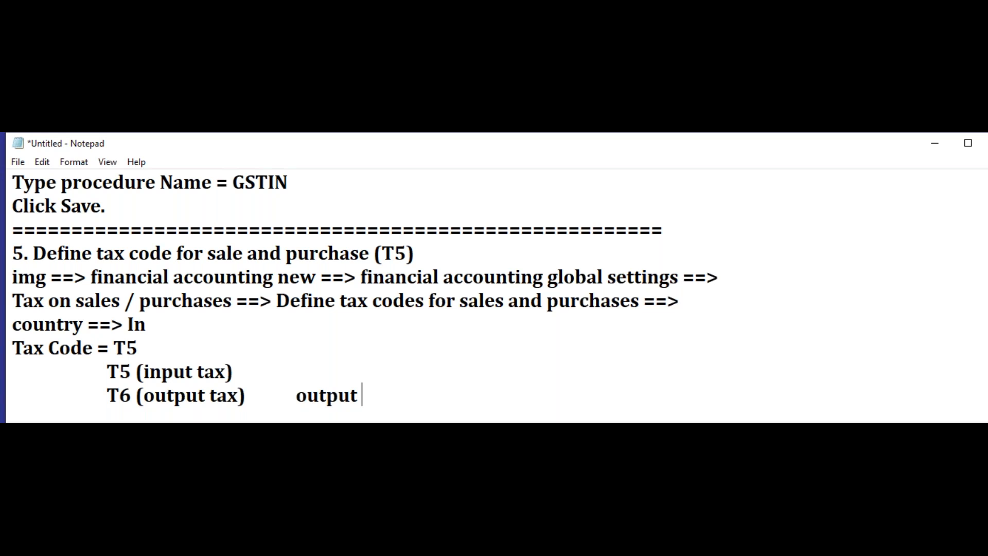
text(CGST)
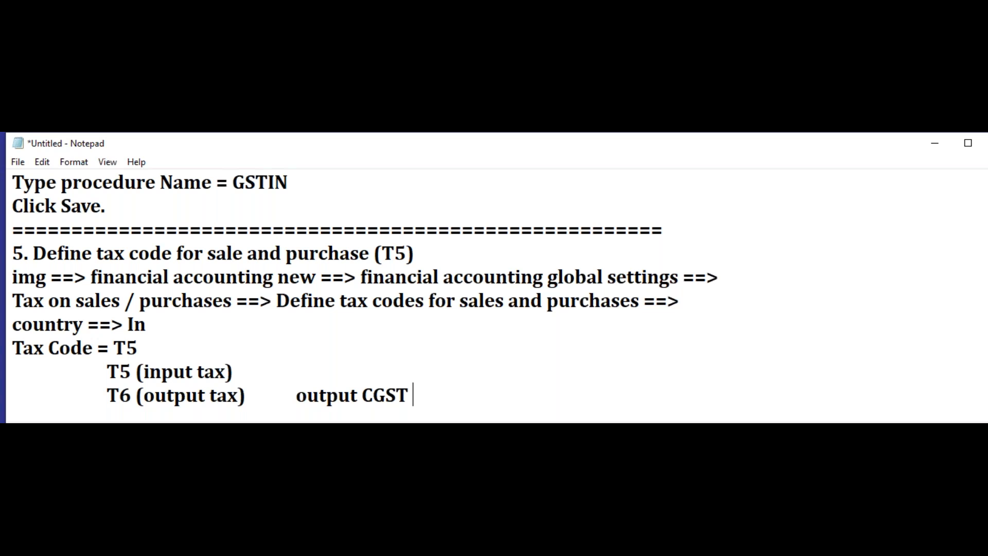
text(  / output S)
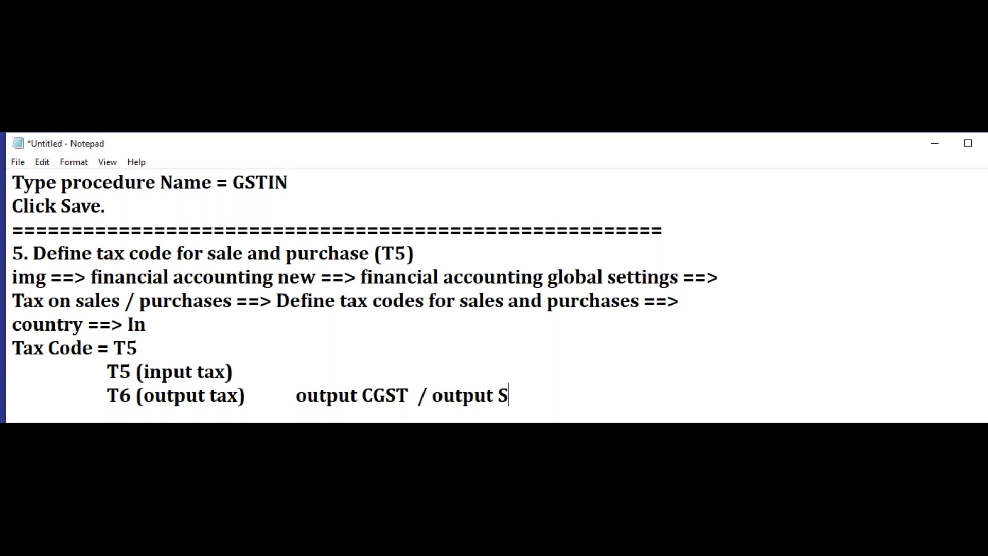
text(gst (14)
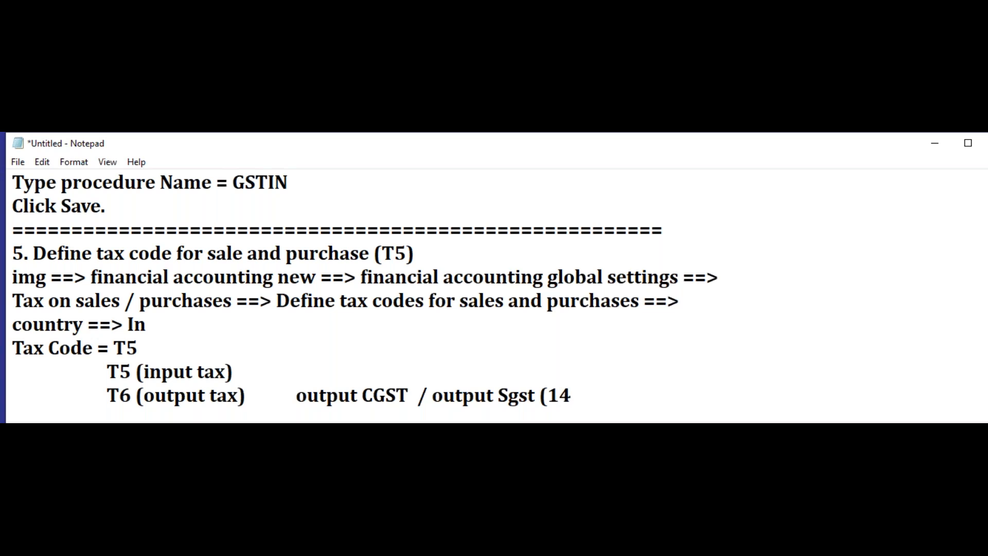
text($)
Step: Append "output CGST / output Sgst (14% and 14%)" as a separate column on the T6 line
key(BackSpace)
text(% and )
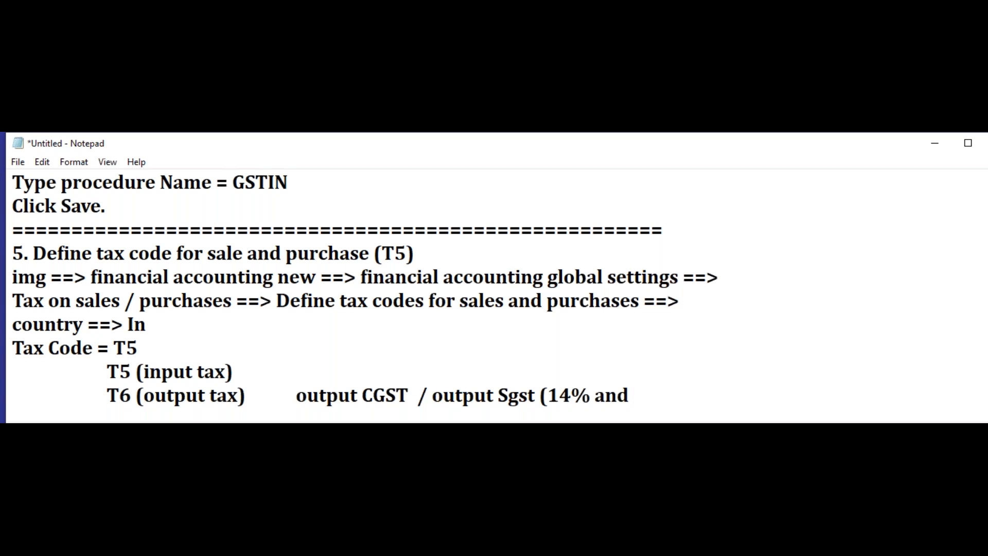
text(14%))
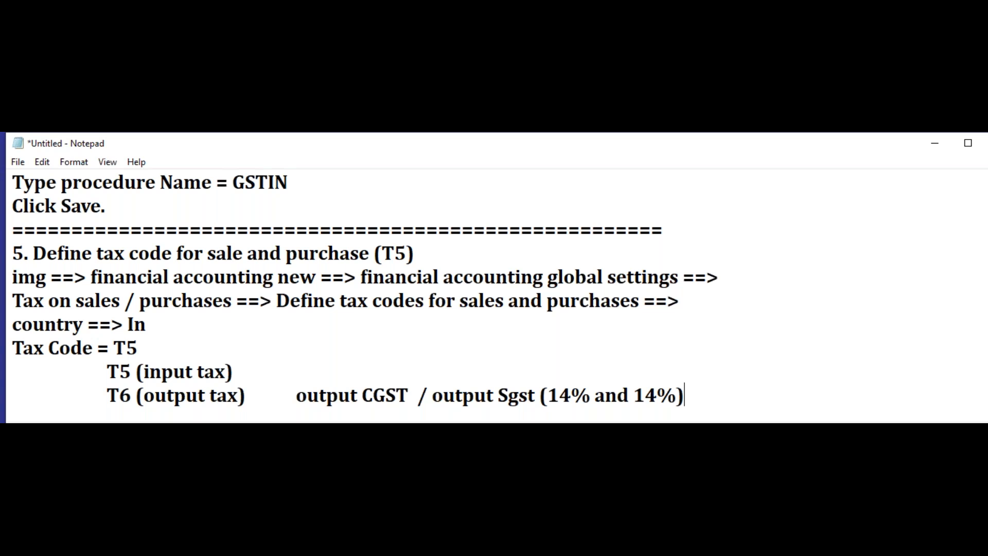
Step: Append "input CGST / Output Sgst (14% and 14%)" to the T5 line, aligned with the T6 entry
click(300, 370)
key(Tab)
text(ip)
key(BackSpace)
text(nput)
text( C)
text(GHS)
key(BackSpace)
key(BackSpace)
text(ST / Output Sgst )
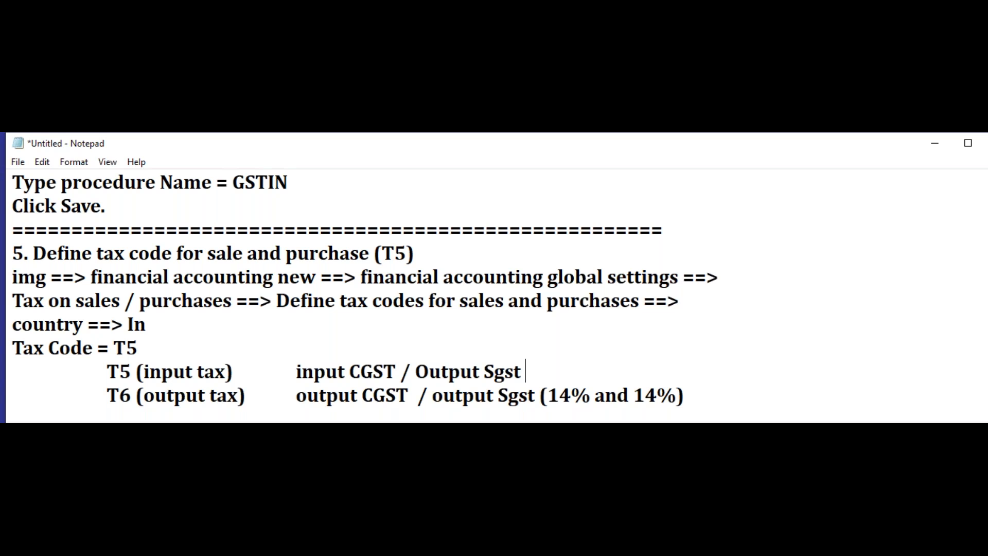
text((14% )
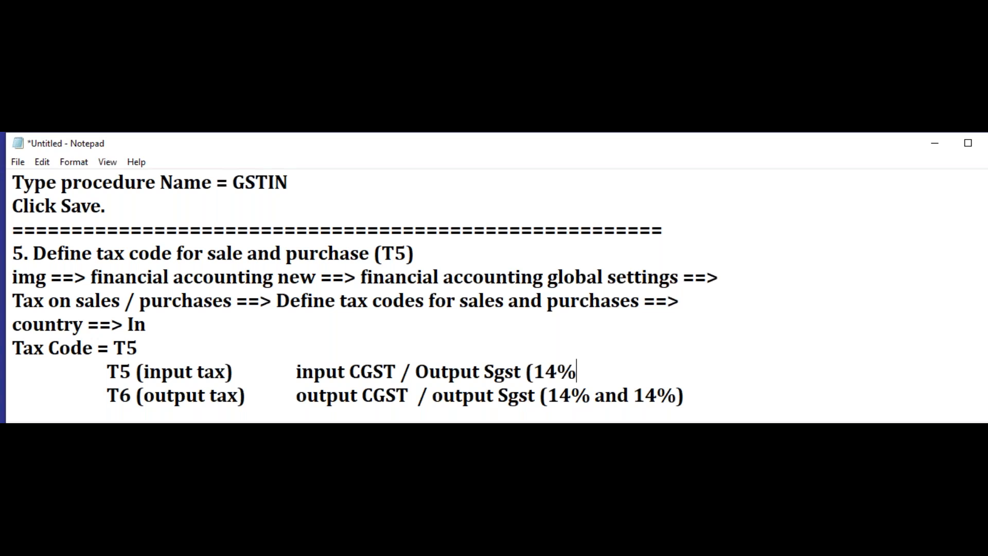
text(and 14%))
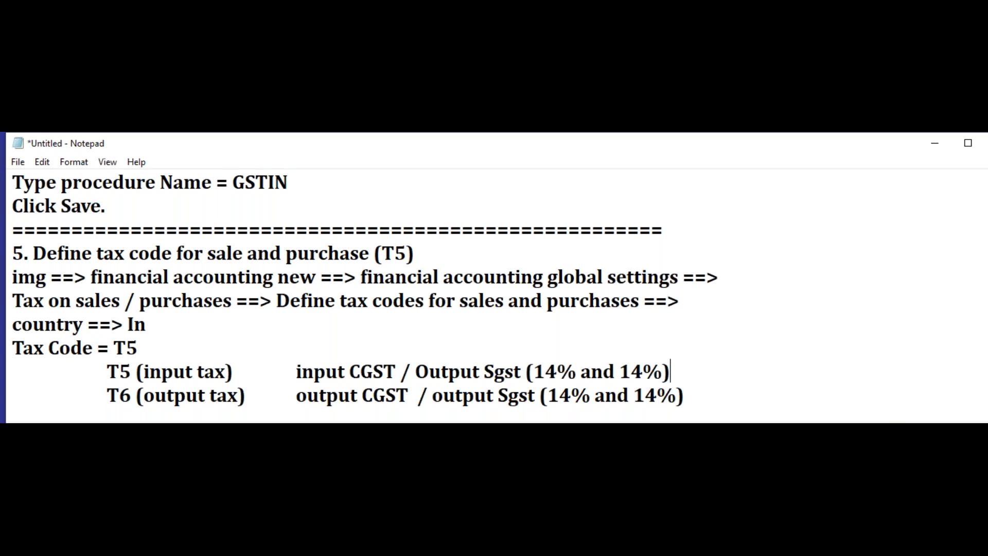
Step: Close section 5 with a separator line of equals signs and start a new line
click(709, 402)
key(Return)
text(===================================================)
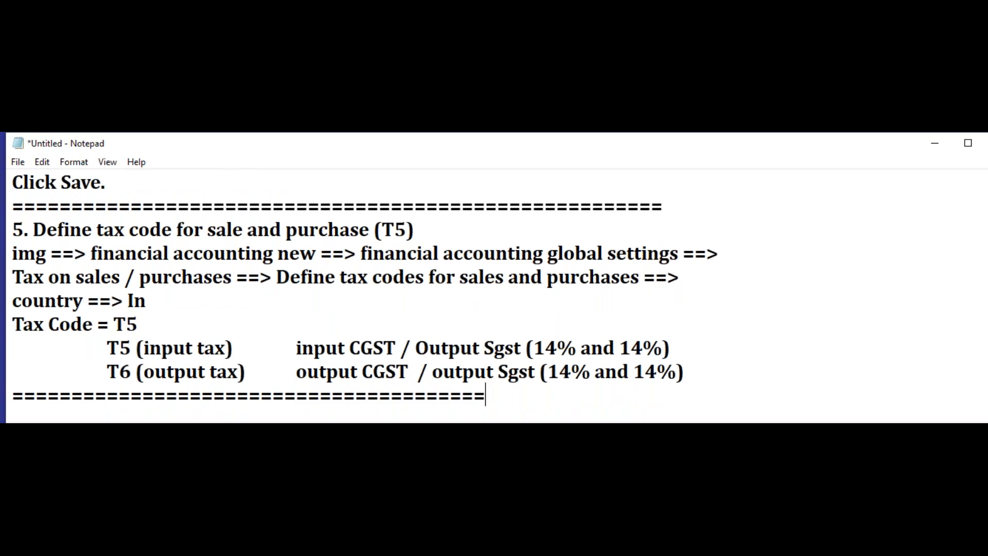
text(============)
key(BackSpace)
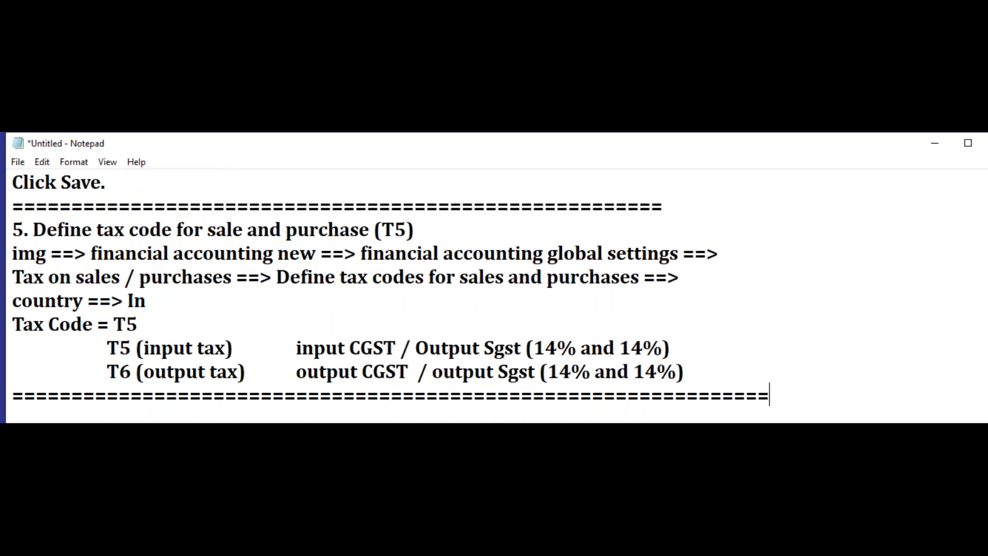
key(Return)
Step: Copy the heading "6. Define tax GL accounts (Input CGST / Input SGST / Input IGST)" from the overview list to directly below section 5's separator
scroll(464, 349, up, 12)
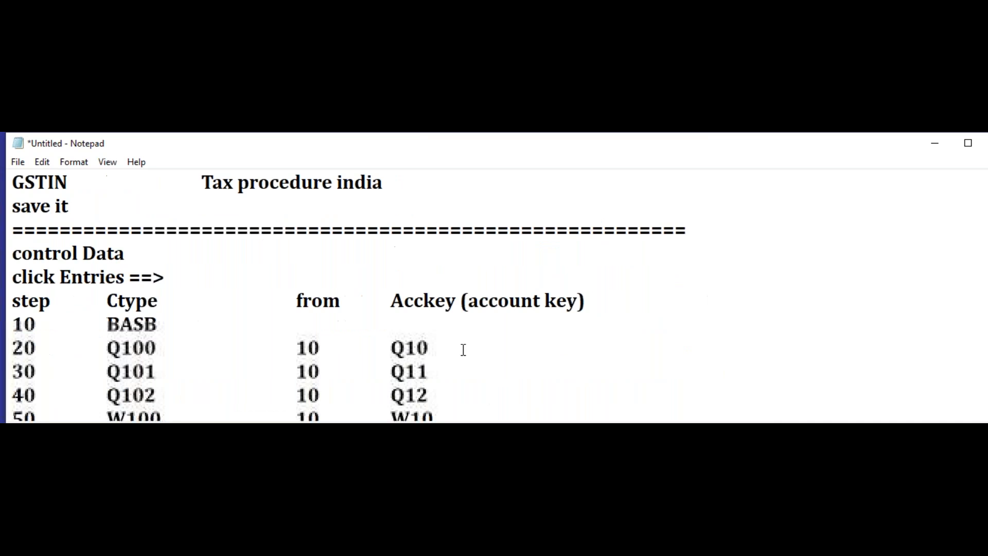
scroll(463, 345, up, 5)
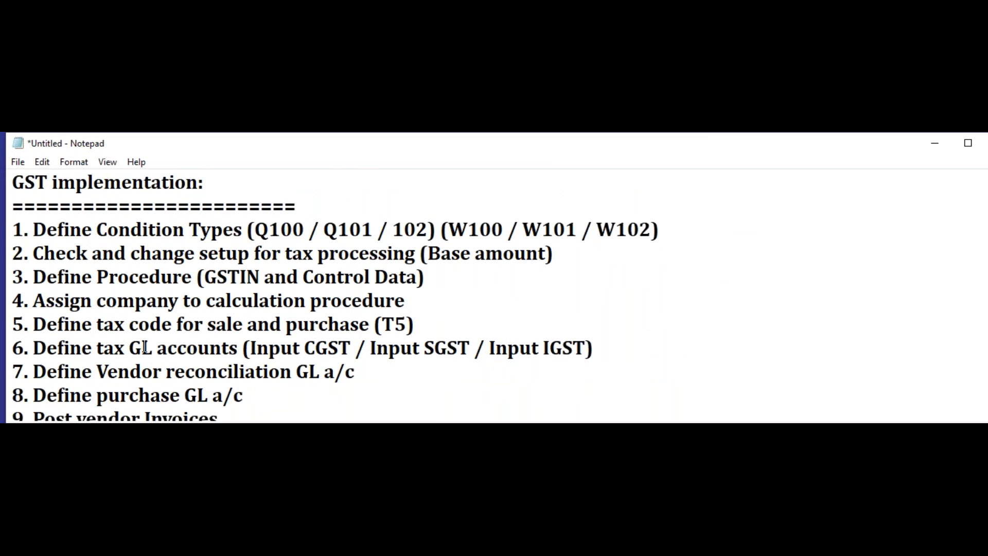
drag(238, 348, 8, 355)
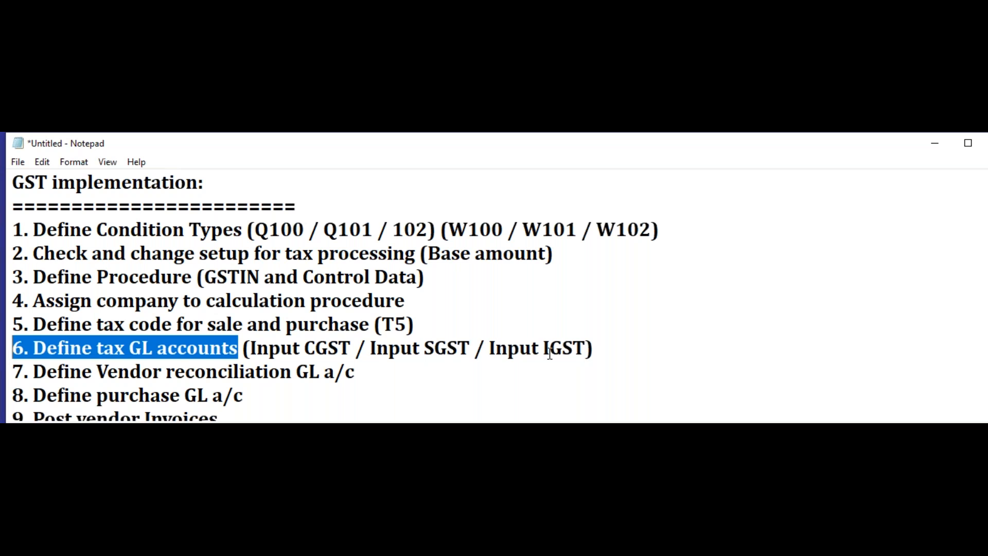
drag(598, 348, 10, 350)
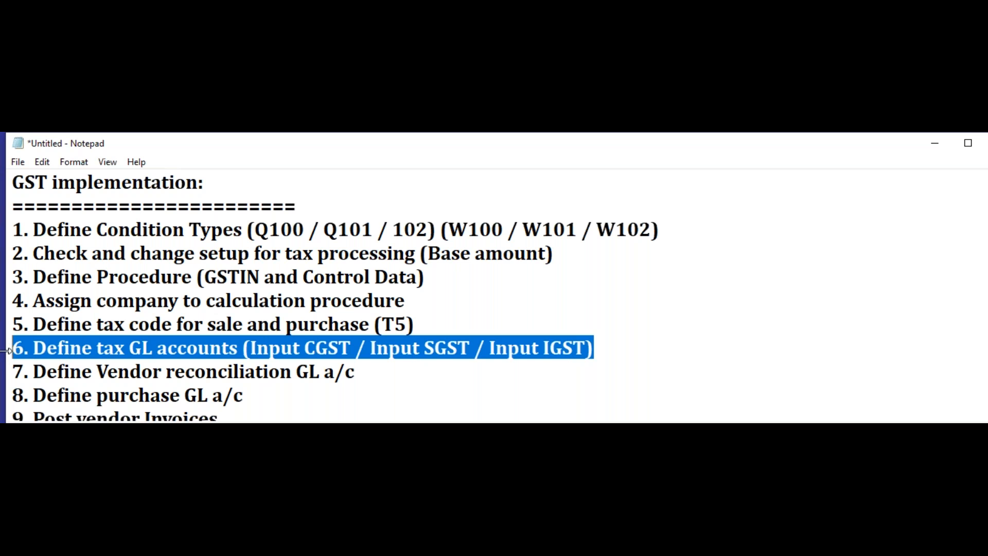
double_click(489, 145)
scroll(339, 446, down, 18)
click(194, 288)
key(ctrl+v)
click(180, 272)
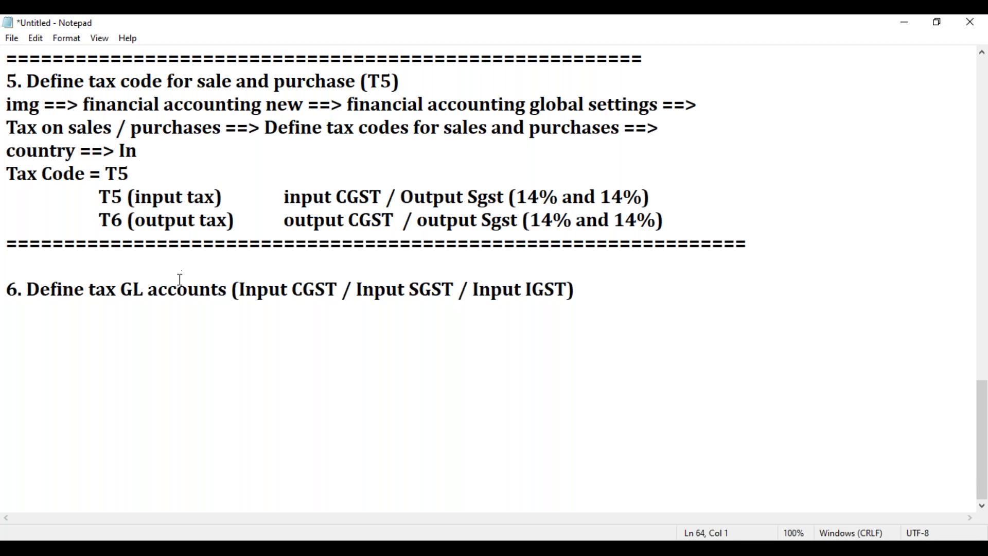
key(BackSpace)
Step: Add the transaction code line "FS00" beneath the section 6 heading
click(589, 290)
key(Return)
key(Tab)
key(BackSpace)
text(Fs00)
key(BackSpace)
key(BackSpace)
key(BackSpace)
text(S00)
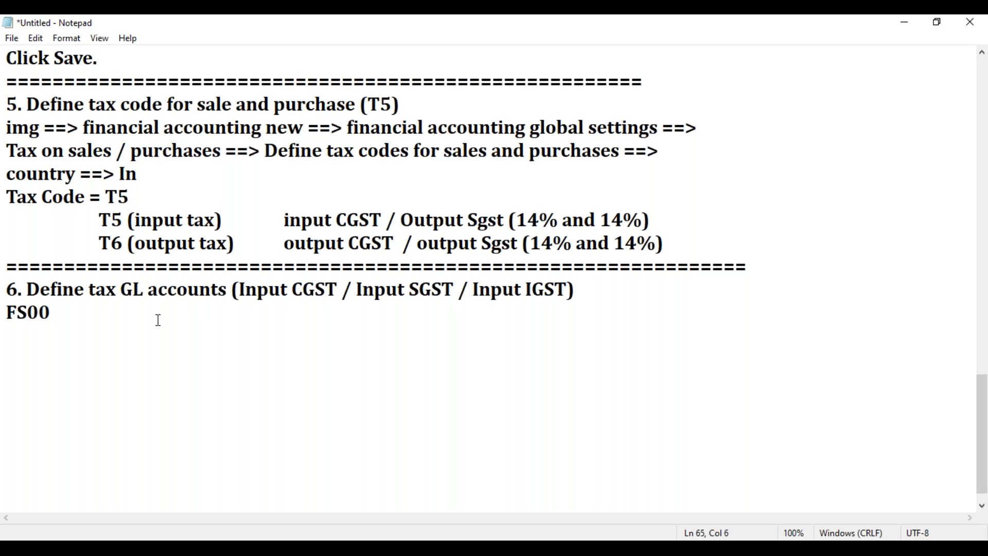
drag(233, 289, 556, 290)
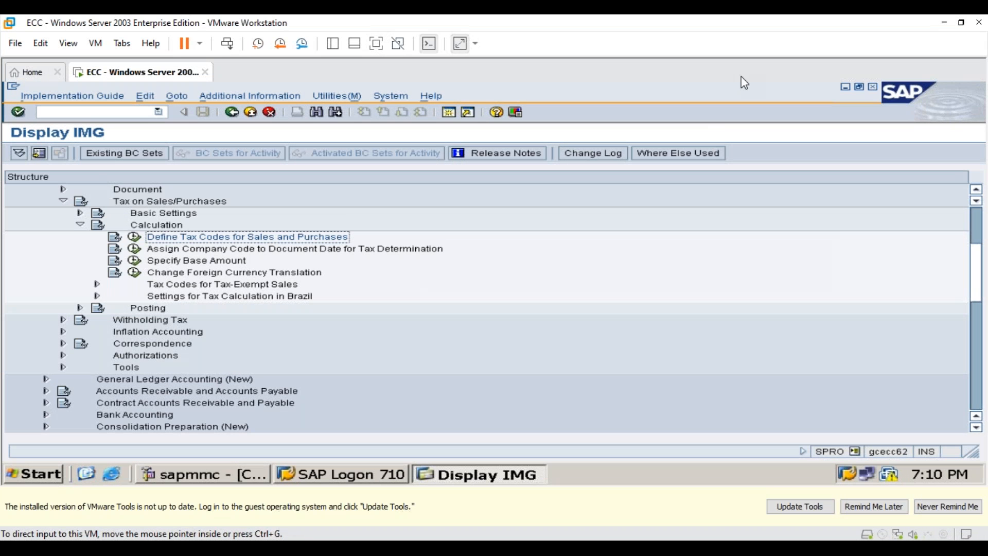
Step: Switch to the SAP virtual machine, postpone its tools update reminder, show it full screen, and replace the IMG with transaction FS00
click(874, 508)
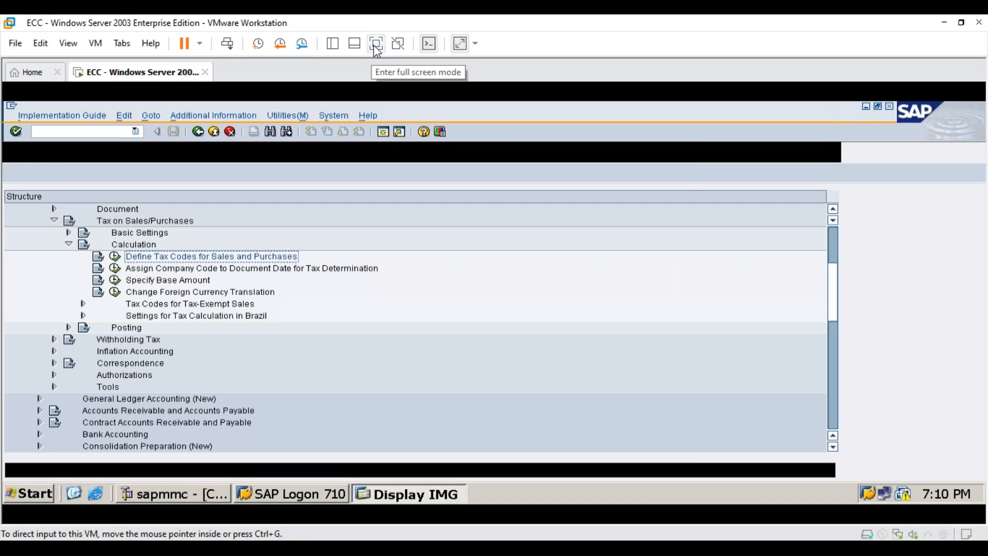
click(376, 44)
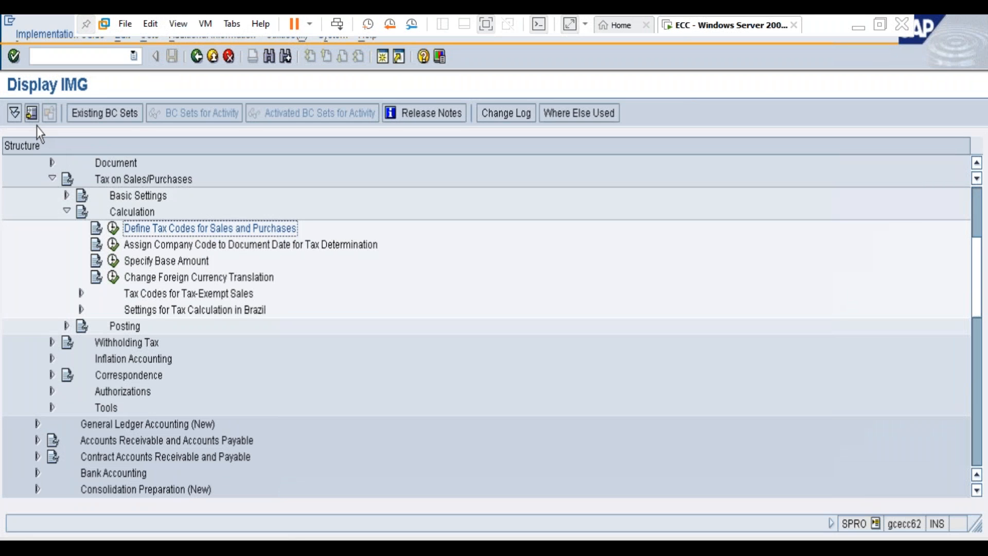
key(F3)
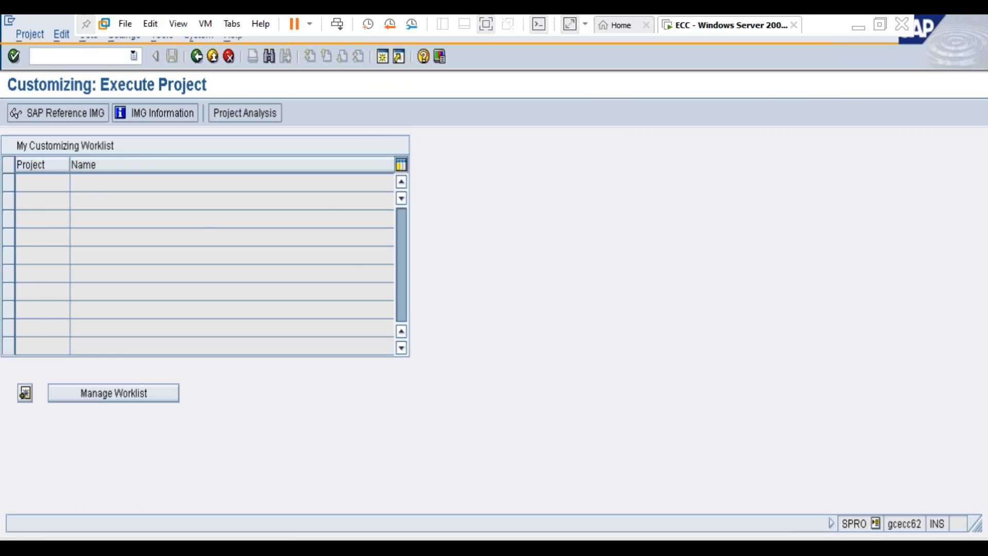
key(F3)
click(75, 51)
text(fs00)
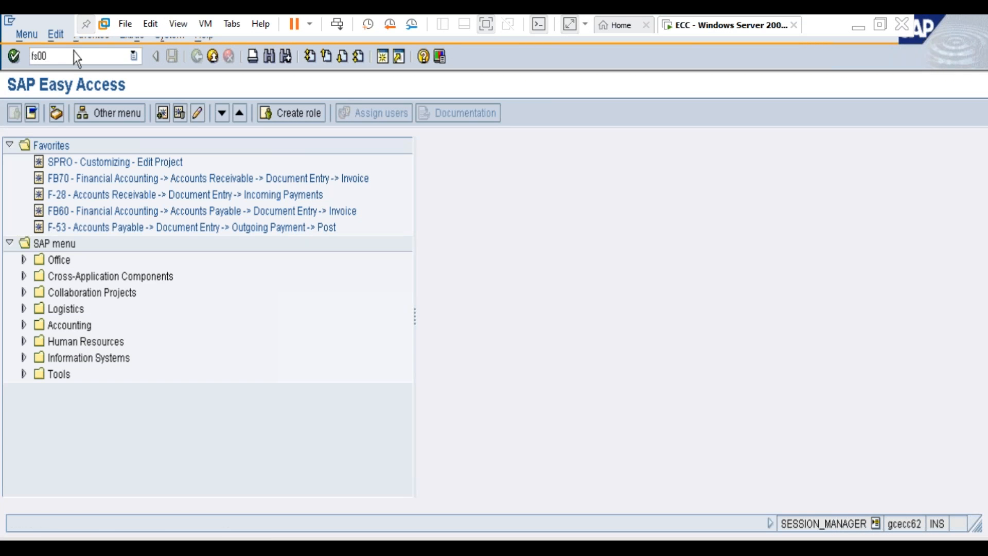
key(Return)
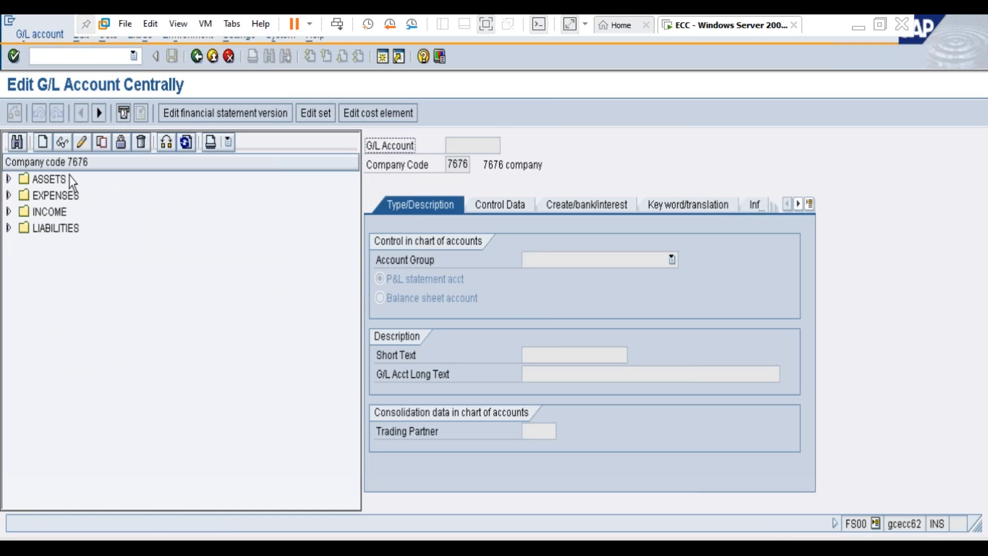
Step: Expand the Liabilities, Income, Expenses and Assets groups to list the G/L accounts of company code 7676
click(8, 228)
click(8, 212)
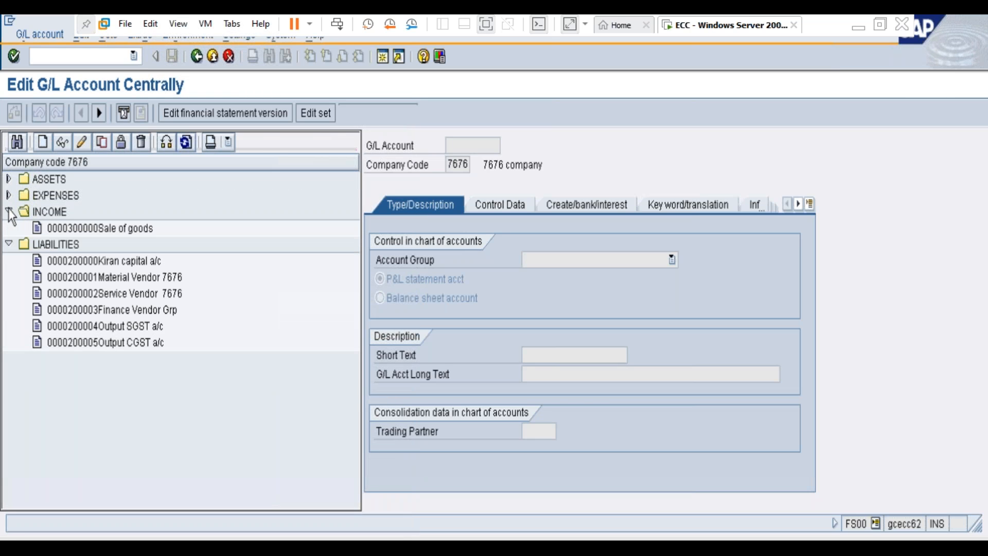
click(8, 195)
click(9, 179)
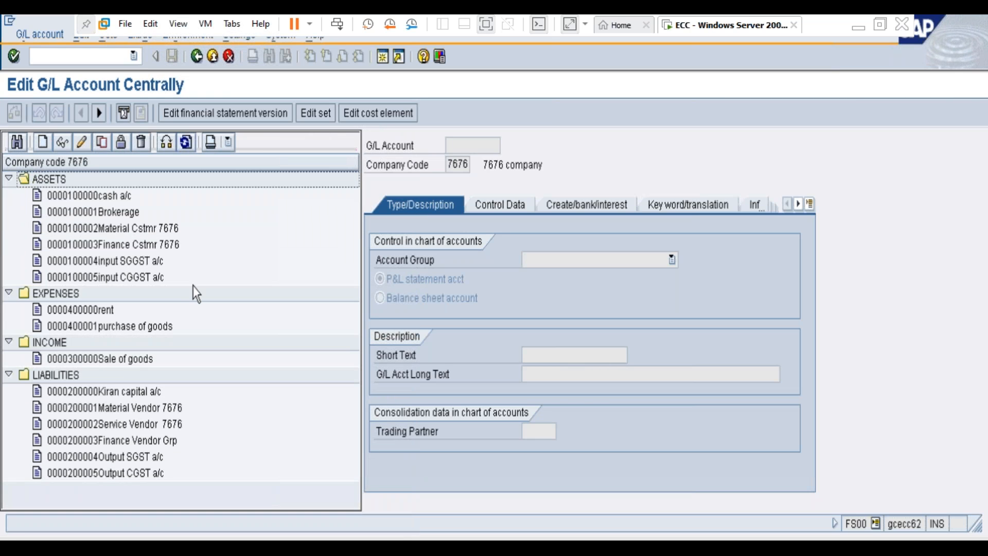
Step: Display the input SGST account under Assets and review its description, control data and document creation settings
click(142, 260)
double_click(148, 262)
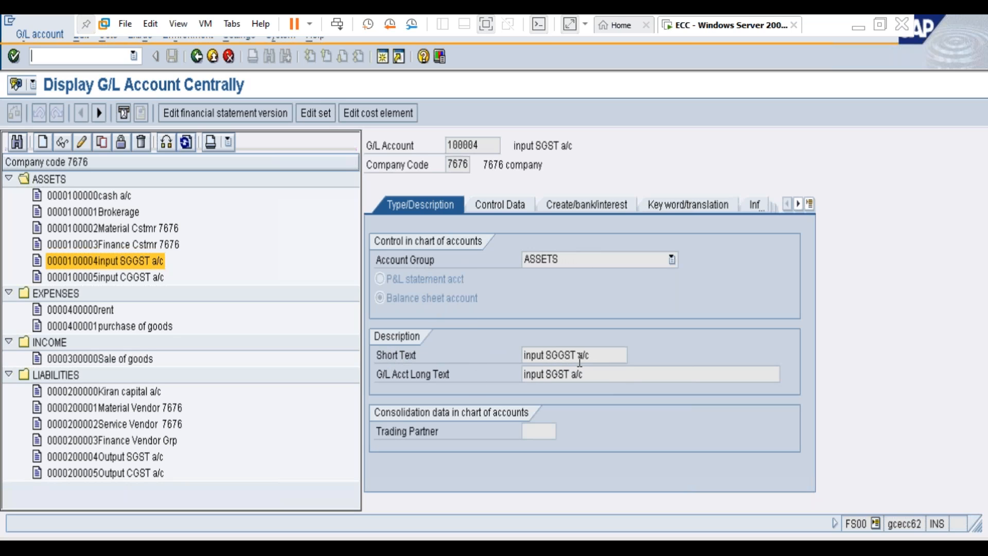
click(504, 206)
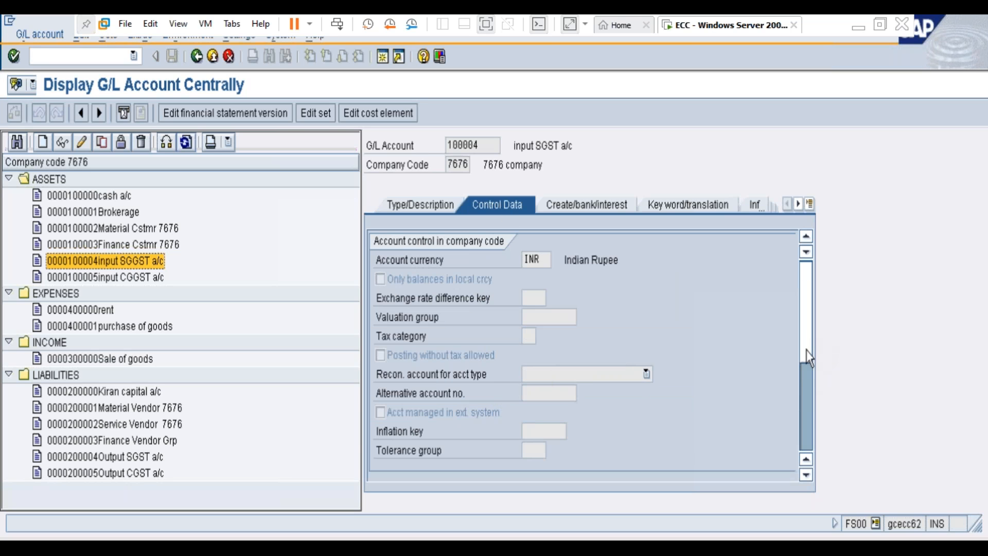
scroll(808, 352, down, 3)
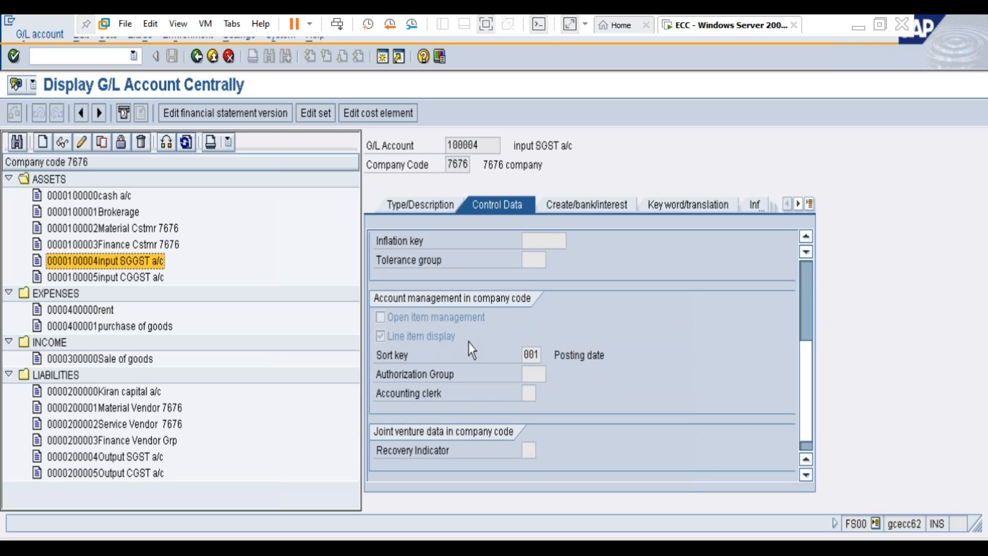
click(589, 208)
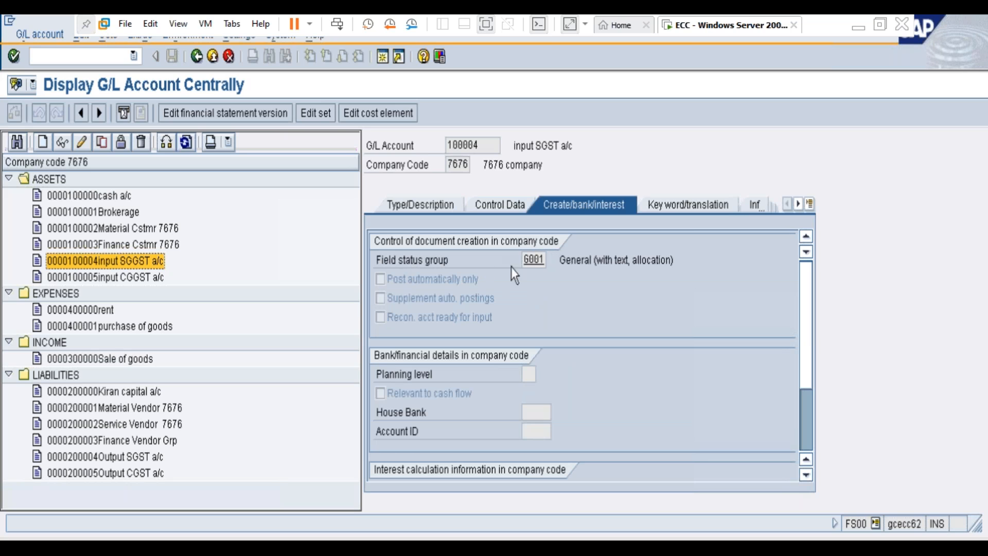
Step: Display the input CGST account under Assets and review its document creation settings, control data and description
double_click(144, 277)
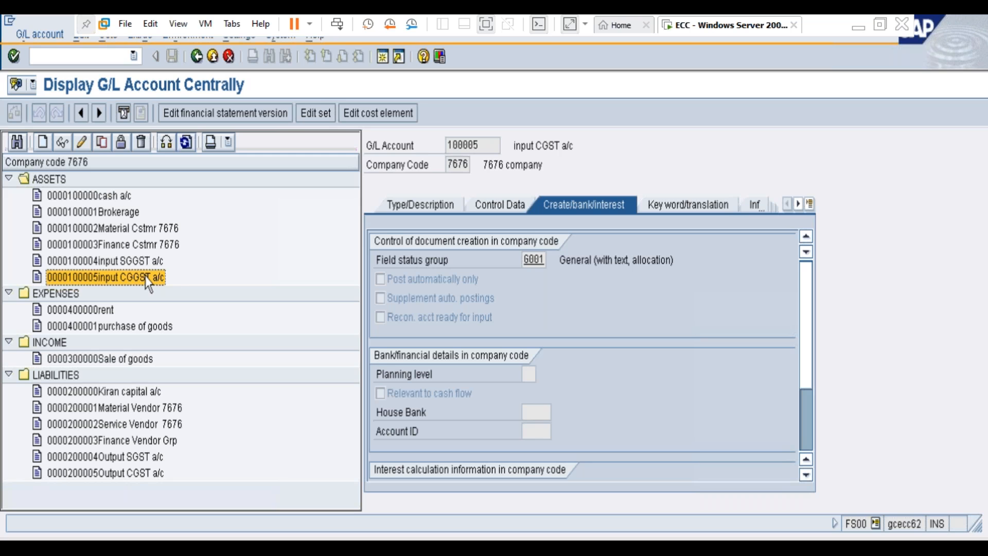
click(493, 204)
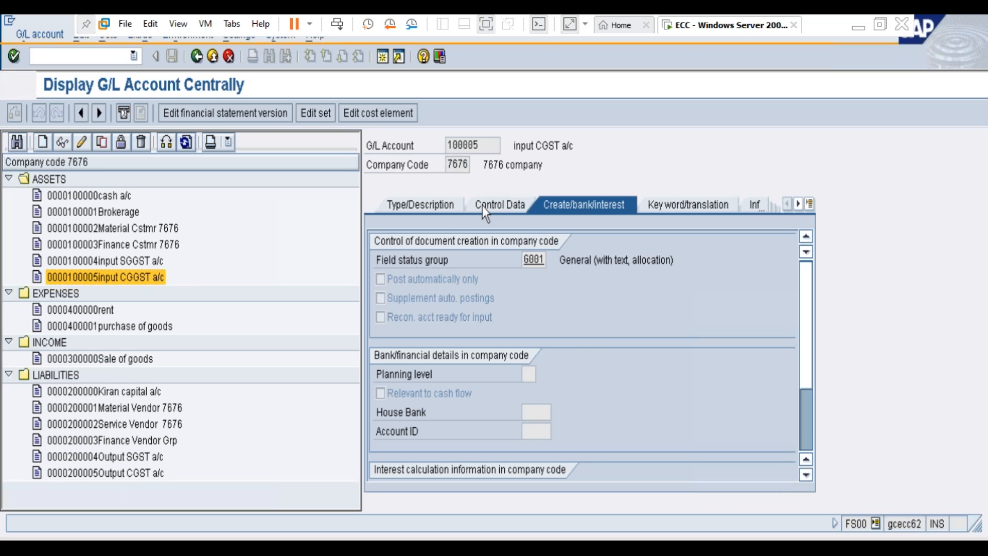
click(446, 206)
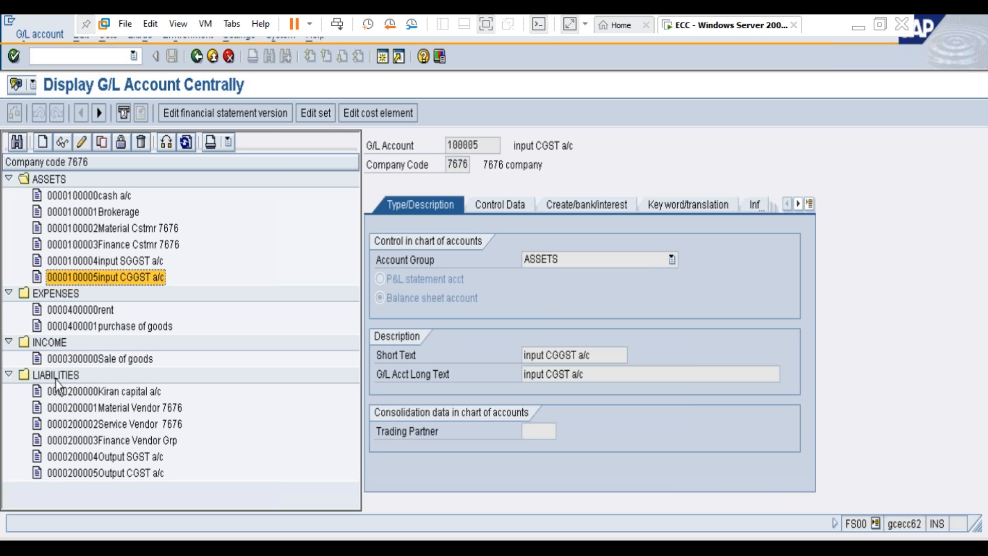
Step: Select the Output SGST account under Liabilities for viewing
click(136, 458)
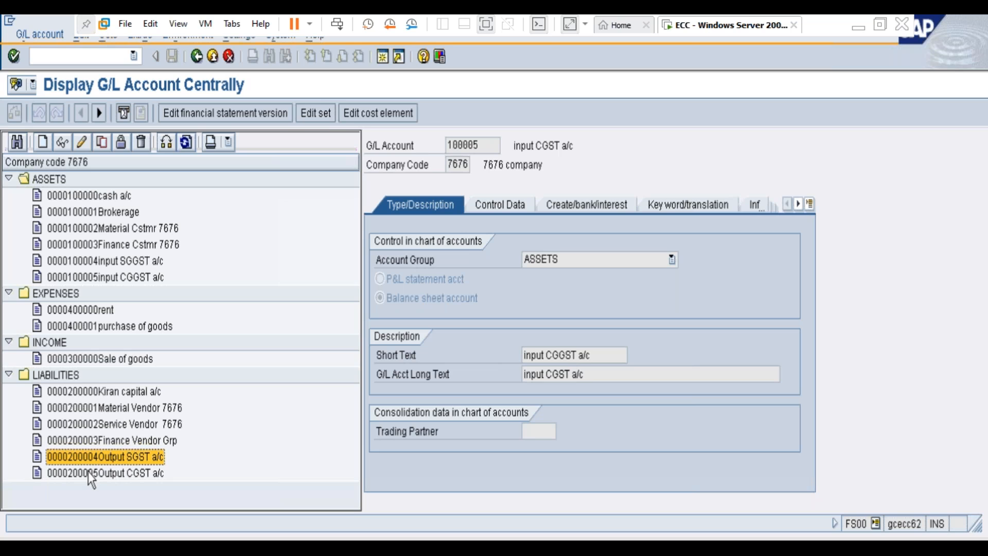
Step: Display the Output SGST account under Liabilities and review its description, control data and document creation settings
double_click(130, 460)
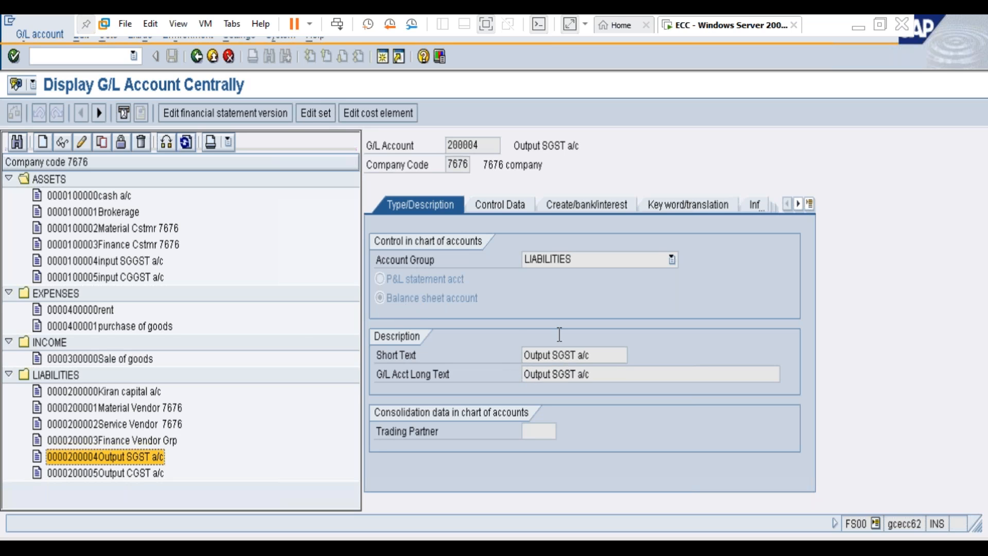
click(498, 212)
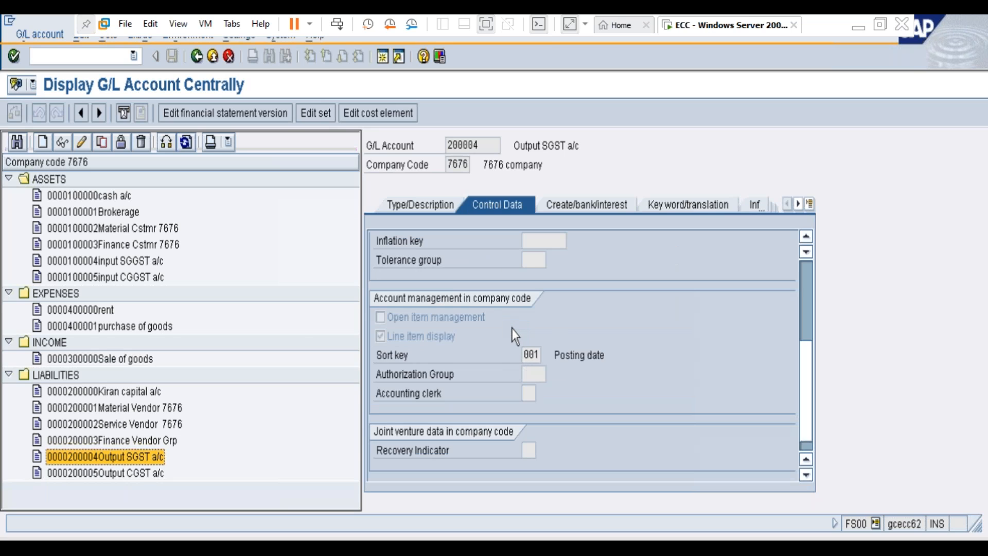
click(585, 206)
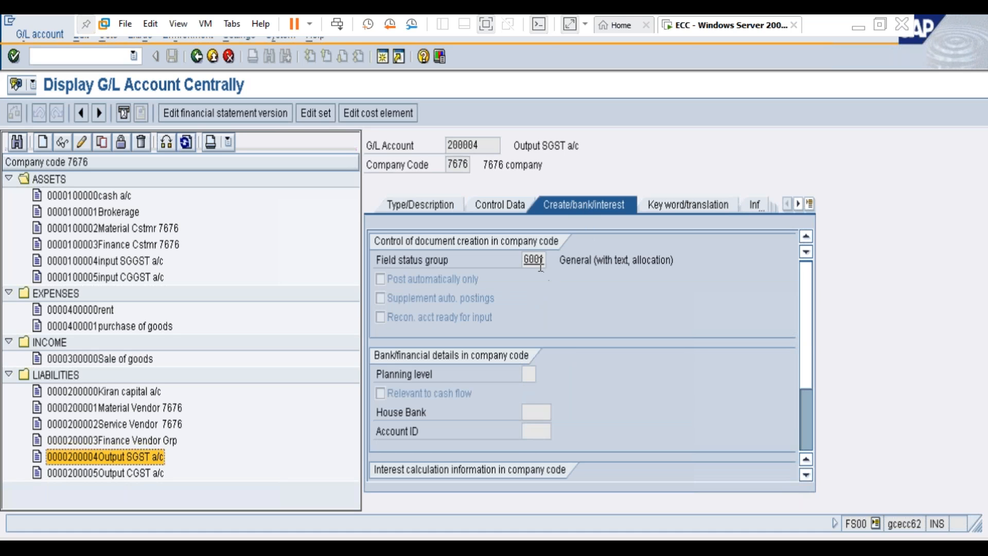
Step: Display the Output CGST account under Liabilities and review its control data and description
click(131, 474)
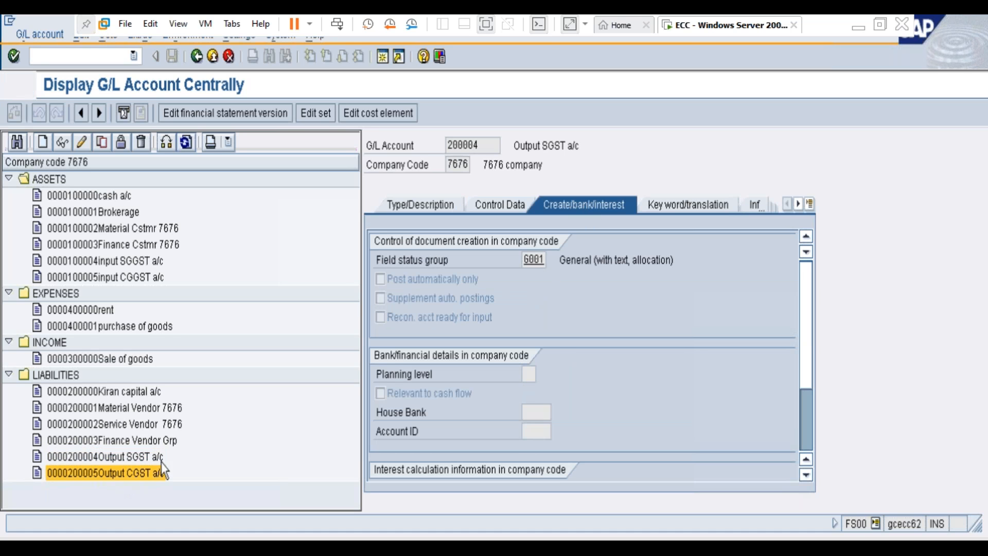
click(503, 206)
click(431, 205)
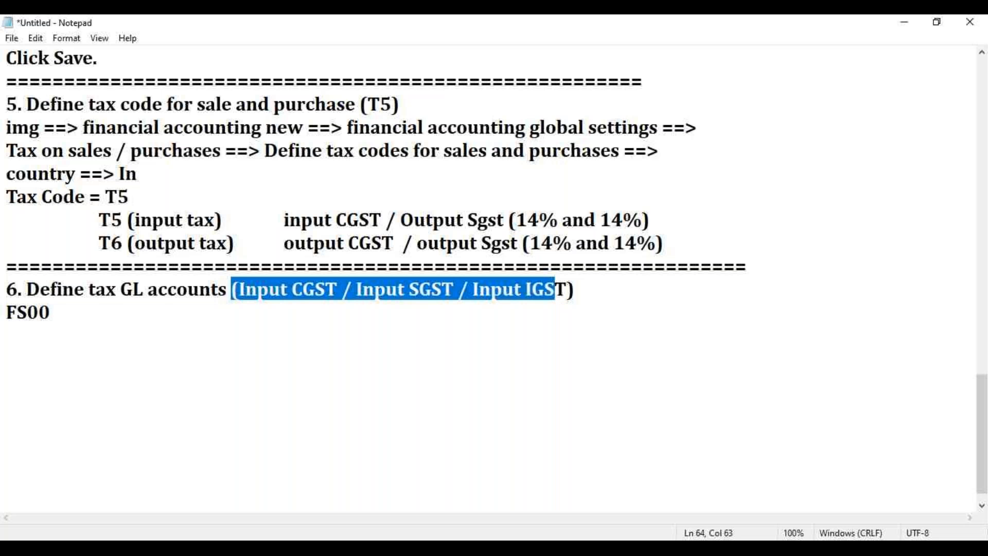
Step: Switch to Notepad and copy the line "7. Define Vendor reconciliation GL a/c" from the overview list of GST implementation steps
scroll(176, 334, up, 10)
scroll(181, 333, up, 3)
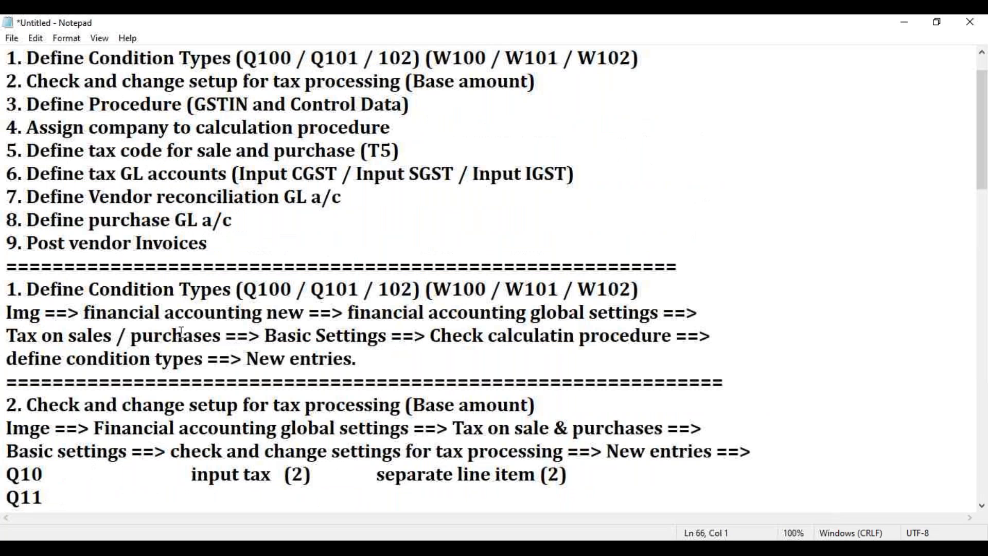
drag(6, 196, 364, 192)
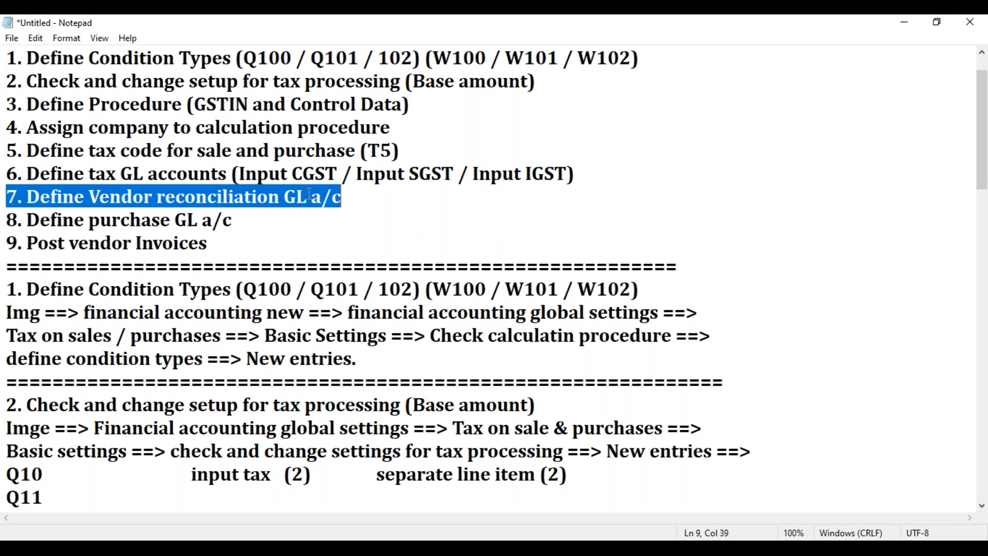
right_click(294, 196)
click(324, 241)
Step: Add a separator line of equals signs below FS00 in section 6 and paste the copied step 7 heading under it
scroll(358, 366, down, 4)
scroll(358, 366, down, 15)
click(75, 328)
key(BackSpace)
text(=)
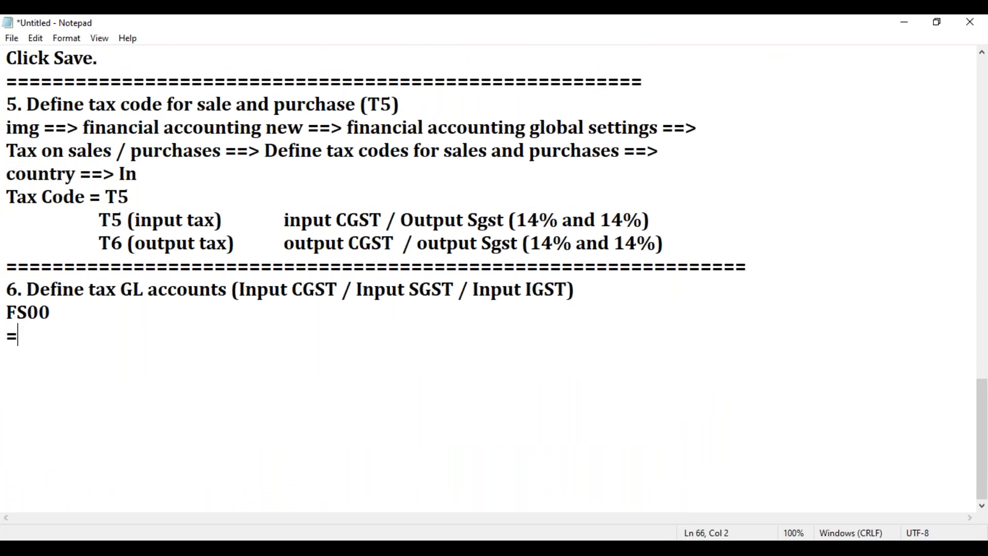
text(======================================================)
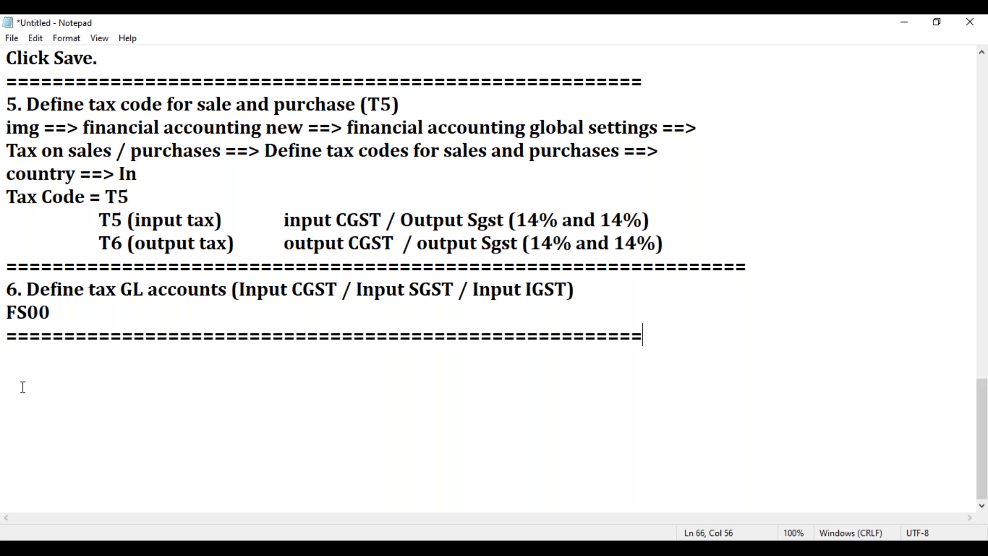
key(Return)
key(ctrl+v)
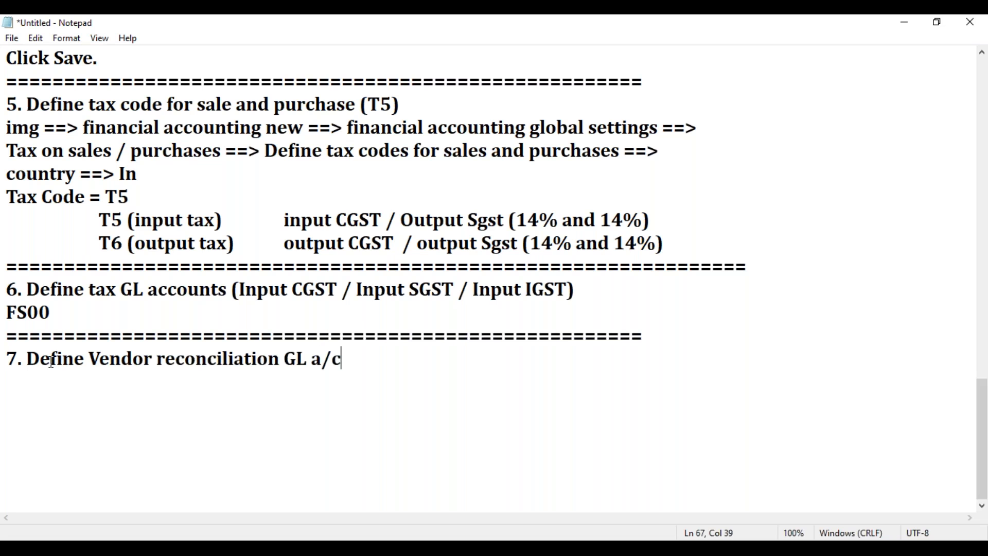
Step: Replace "Vendor" with "Customer" in the pasted step 7 heading and add the transaction code Fs00 on the line below
drag(157, 359, 89, 359)
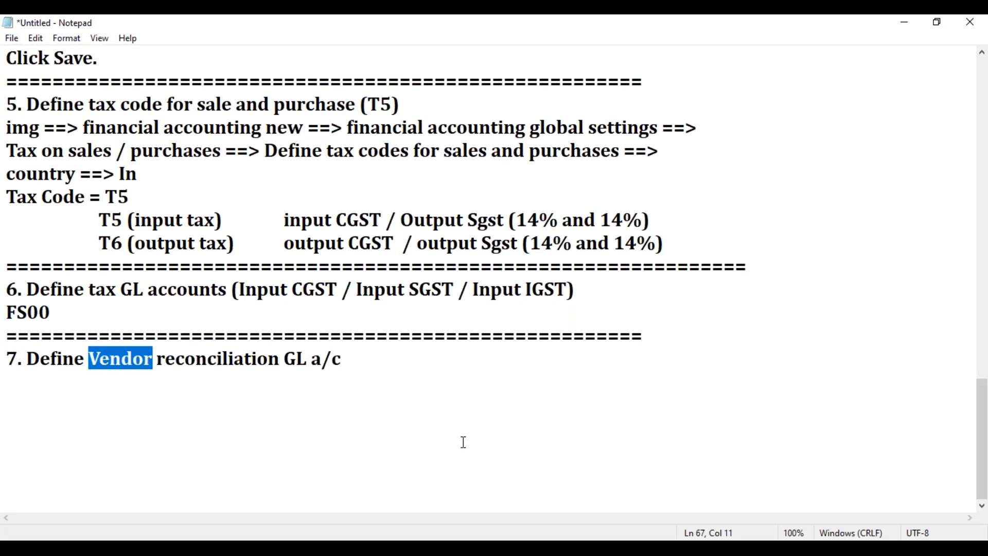
text(Customer)
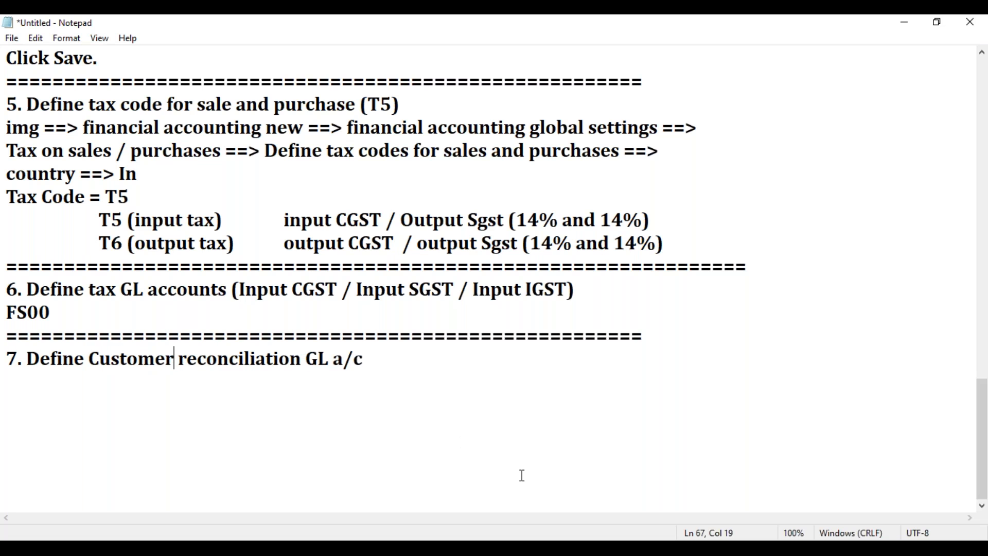
click(379, 359)
key(Return)
text(Fs00)
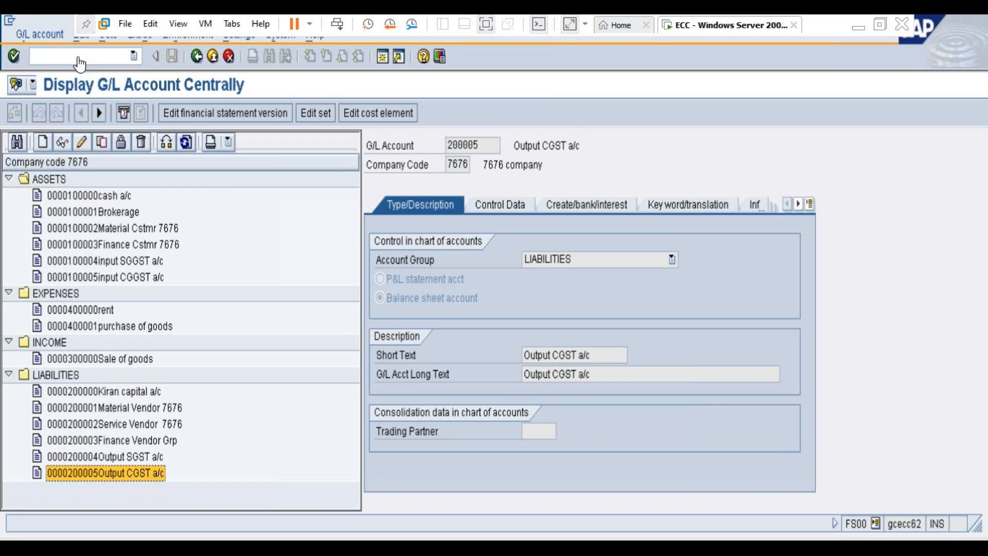
Step: Switch to SAP and point out the Material, Service and Finance vendor accounts under Liabilities
click(79, 59)
click(143, 412)
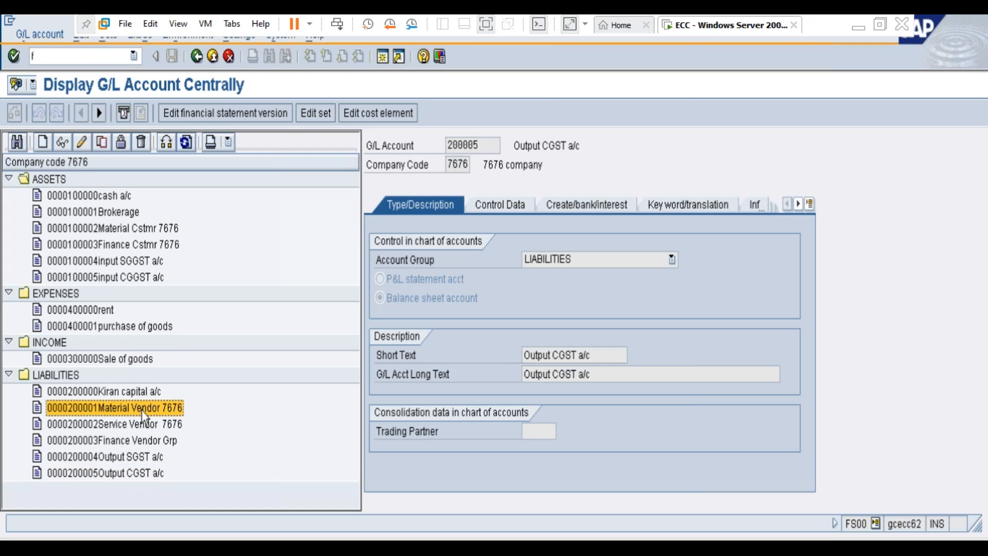
click(166, 426)
click(153, 442)
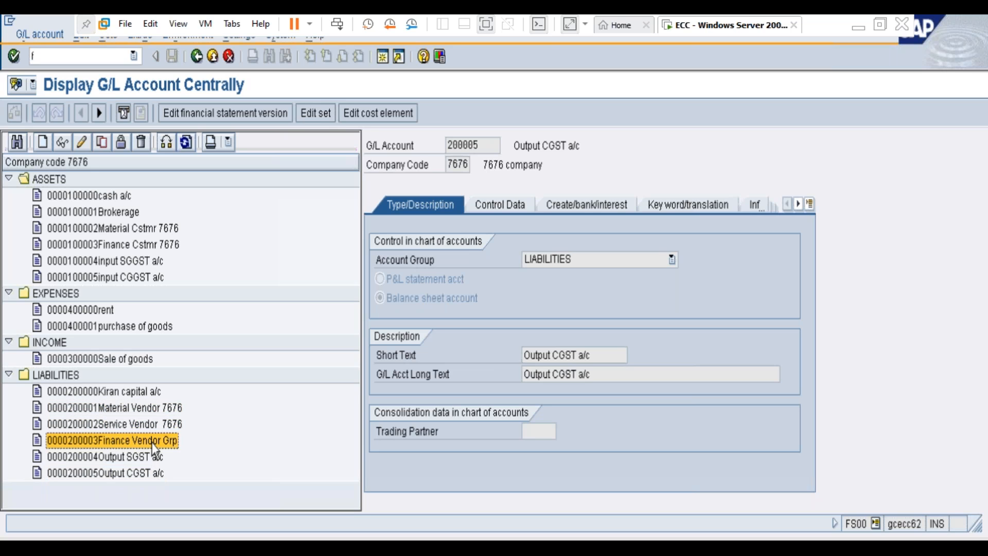
click(169, 408)
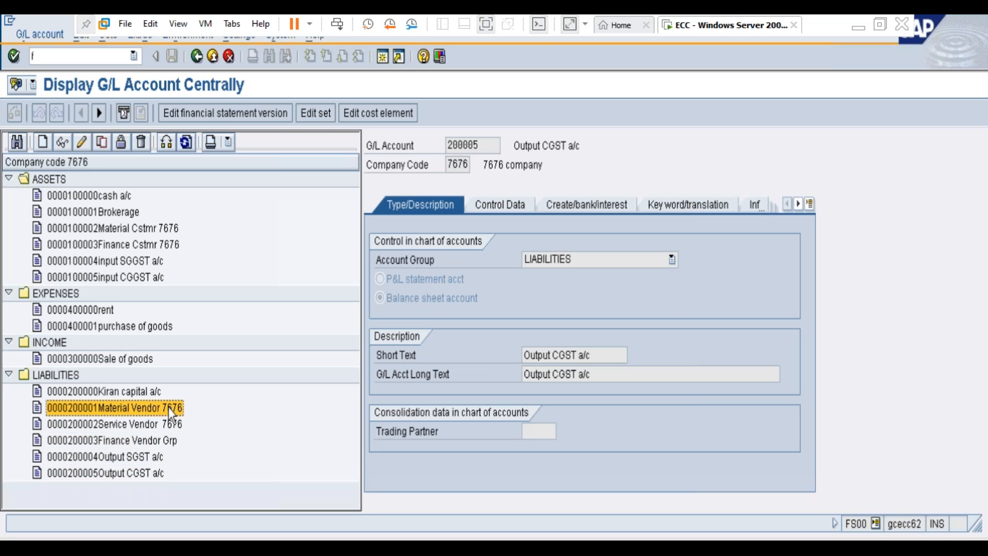
Step: Compare the reconciliation account type in the control data of Material Cstmr 7676 and Material Vendor 7676
click(142, 231)
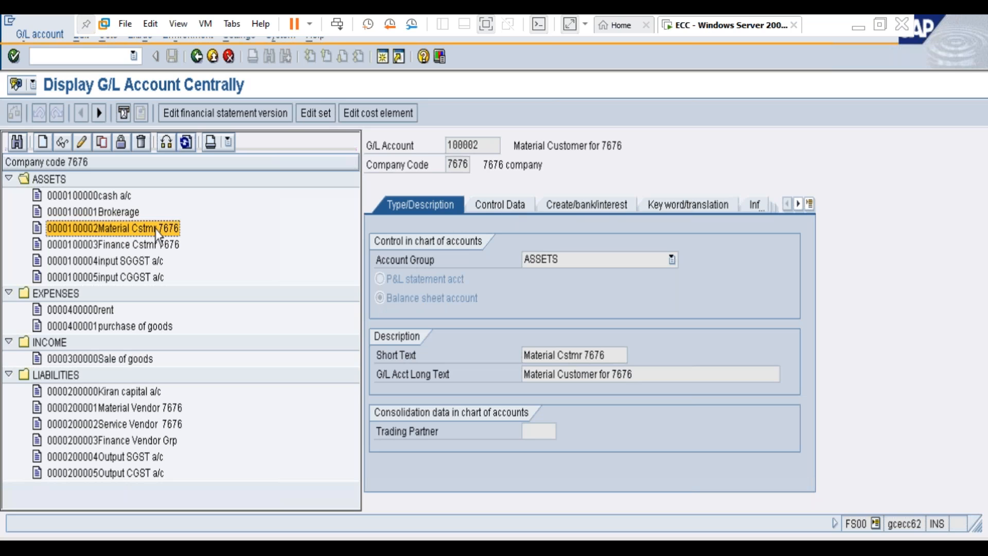
click(505, 206)
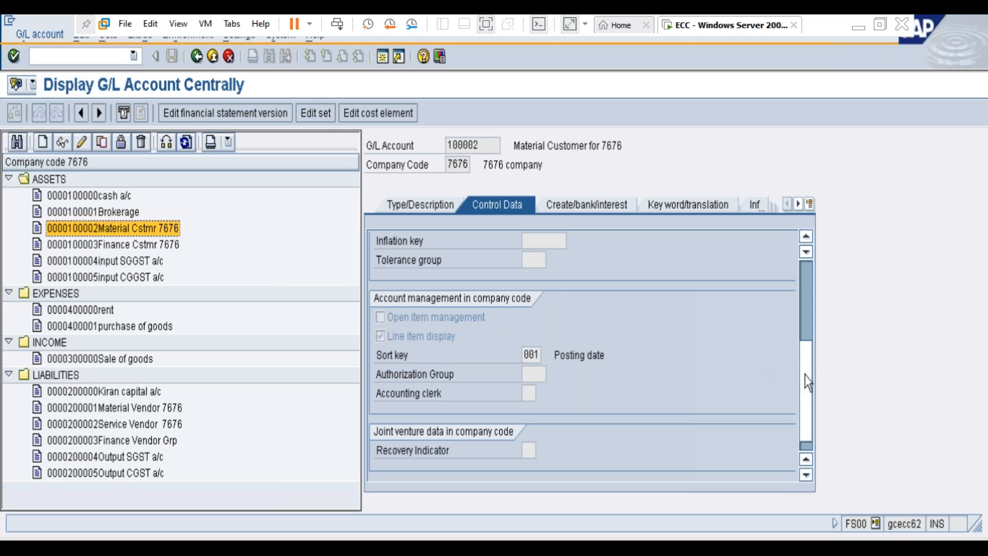
scroll(803, 381, up, 3)
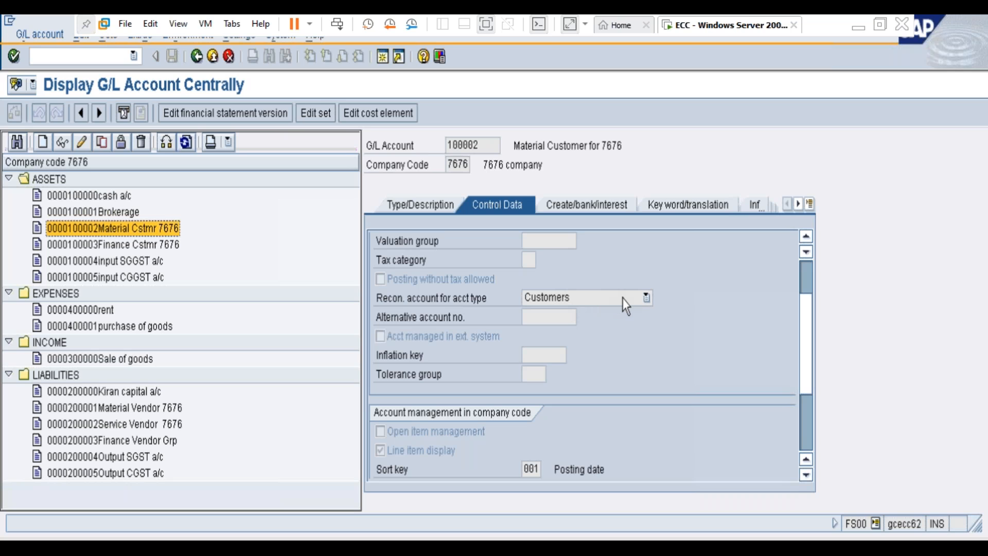
double_click(138, 412)
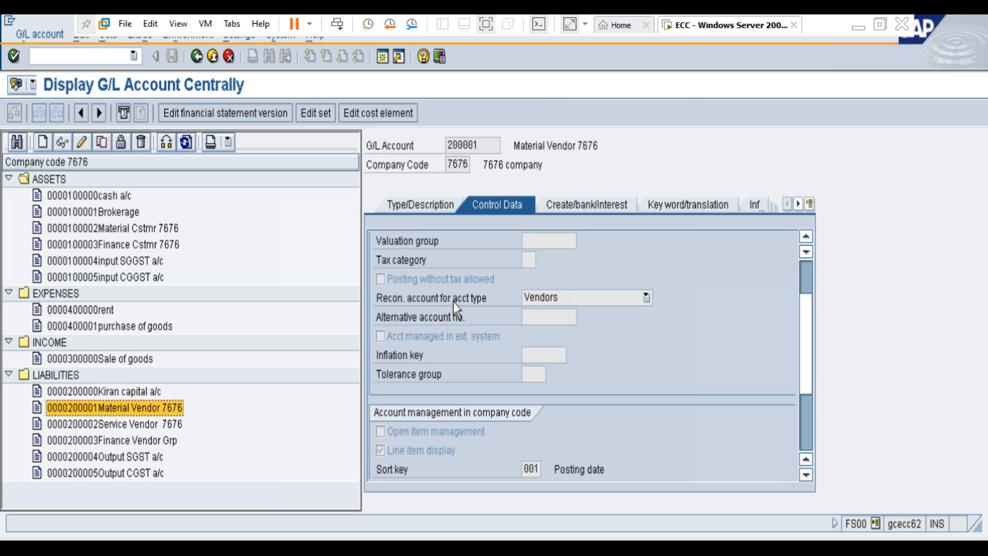
Step: Display Material Cstmr 7676 again and review its reconciliation account type and field status group
double_click(146, 230)
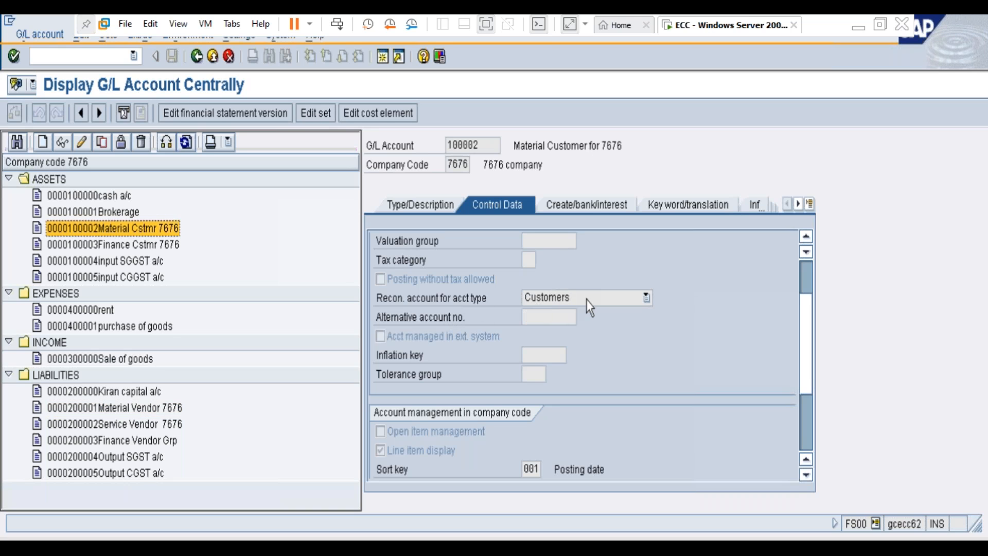
click(585, 203)
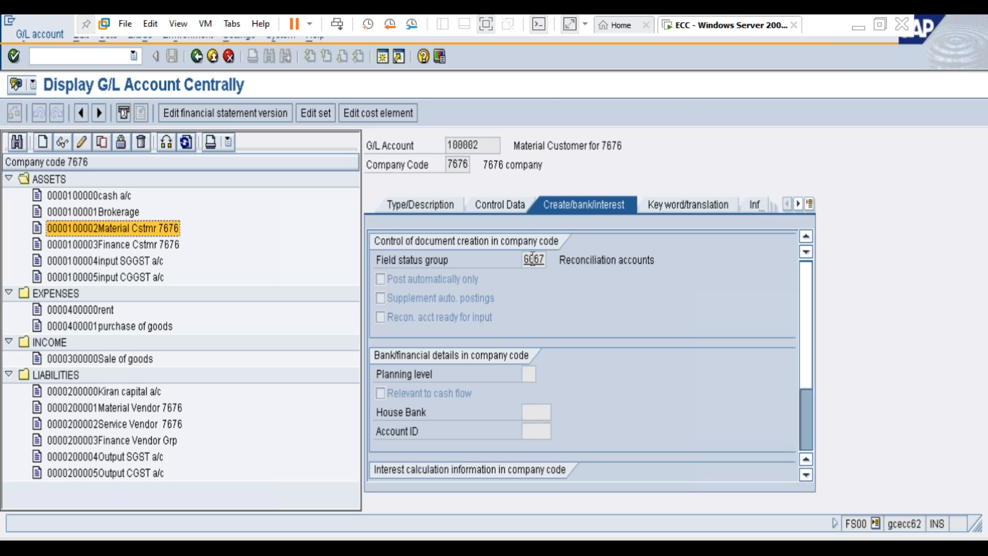
drag(588, 261, 655, 260)
click(655, 260)
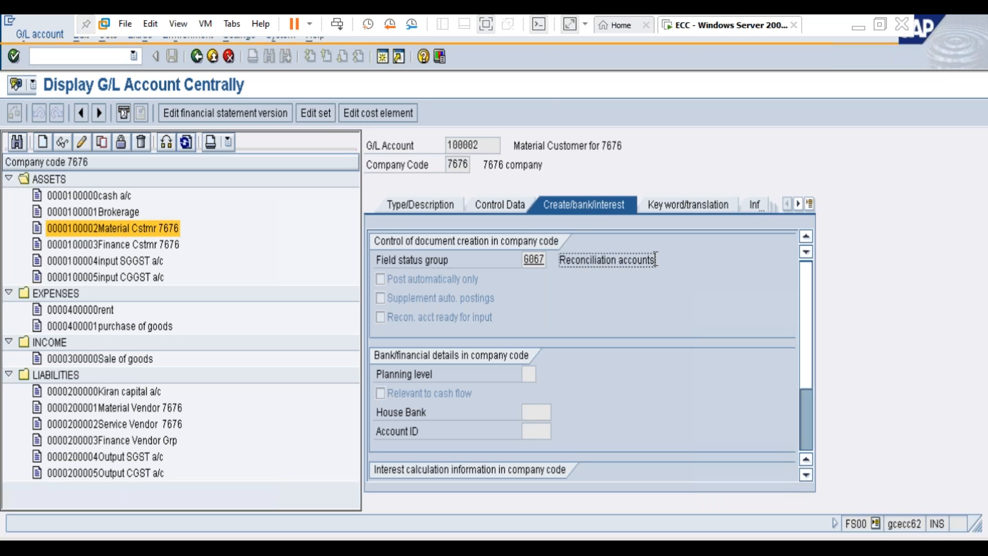
Step: Display Service Vendor 7676 under Liabilities and review its description, reconciliation account type and document creation settings
double_click(153, 424)
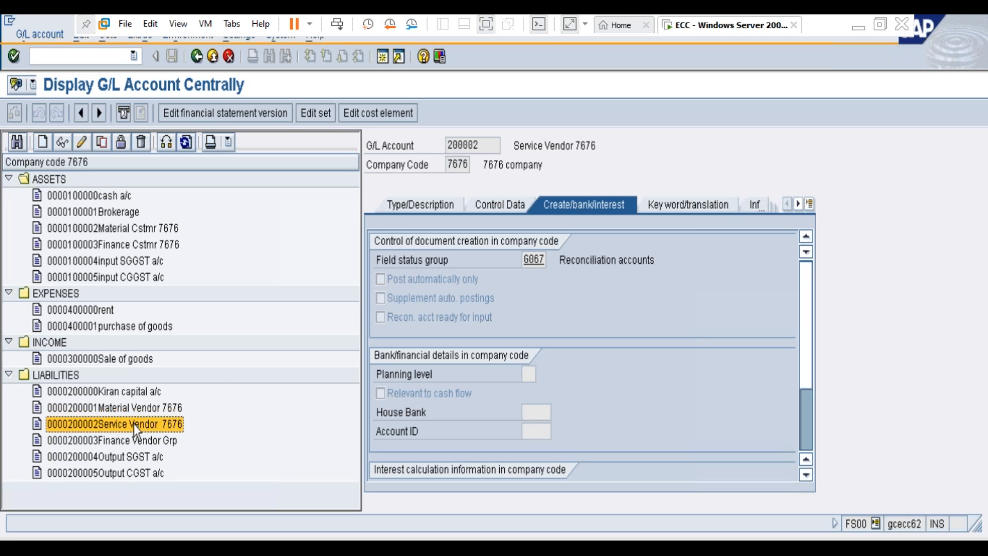
click(427, 205)
click(497, 206)
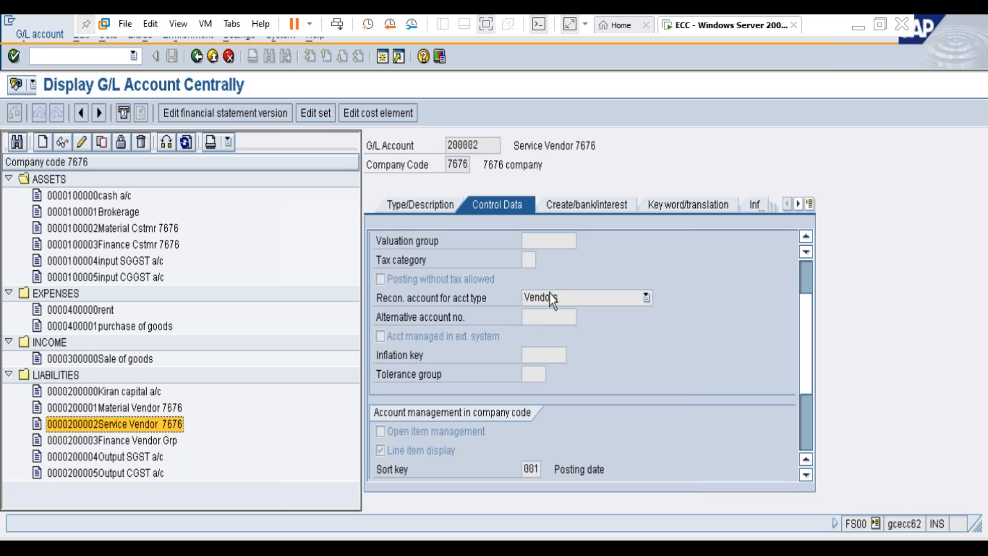
click(586, 205)
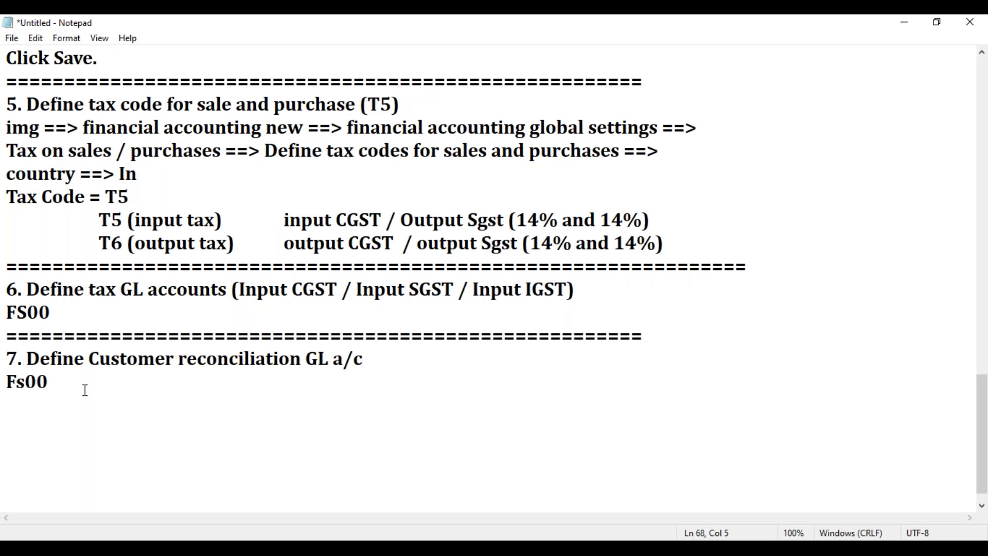
Step: Switch to Notepad and add a separator line of equals signs below Fs00 in section 7
key(Return)
text(===============================)
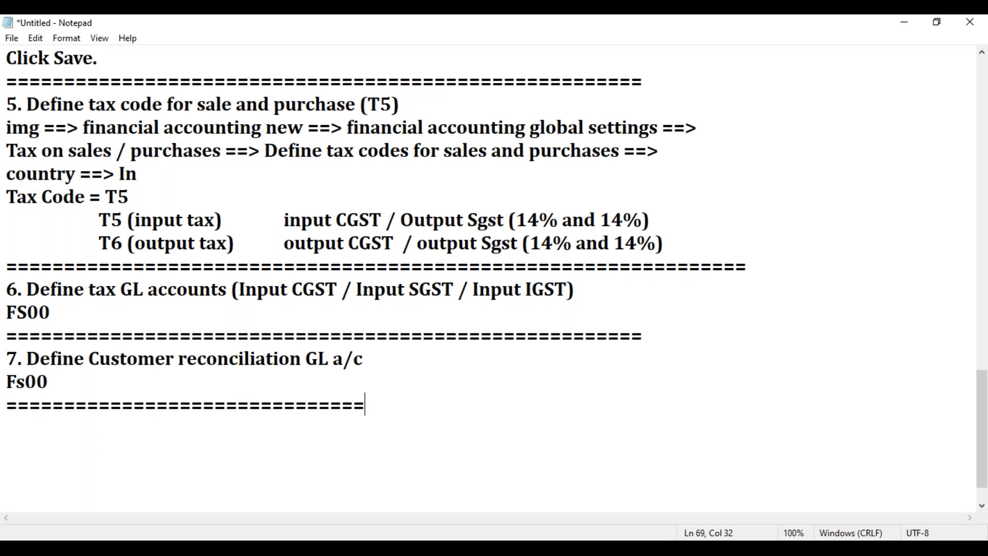
text(==============================)
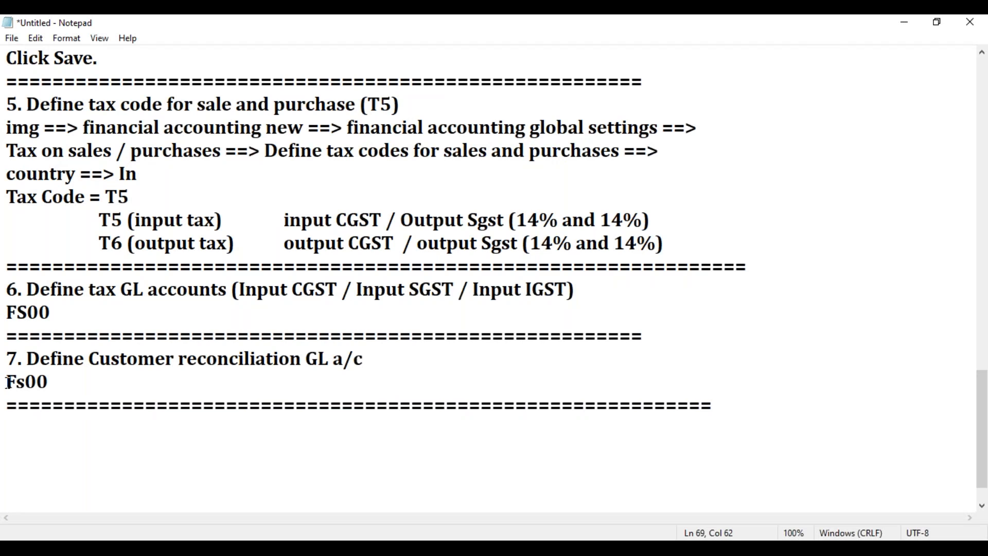
Step: Copy the line "8. Define purchase GL a/c" from the overview list and paste it below the section 7 separator
scroll(8, 382, up, 20)
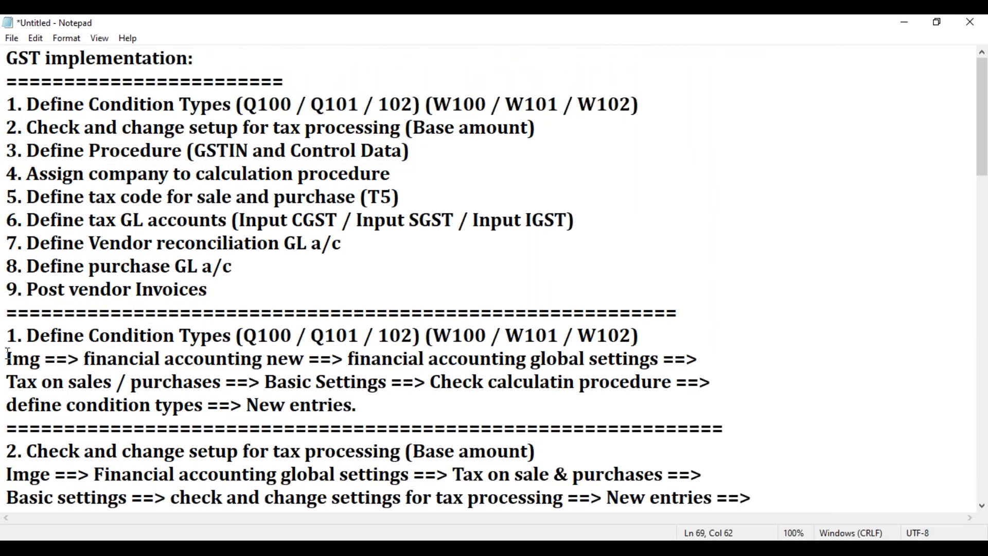
drag(253, 265, 6, 267)
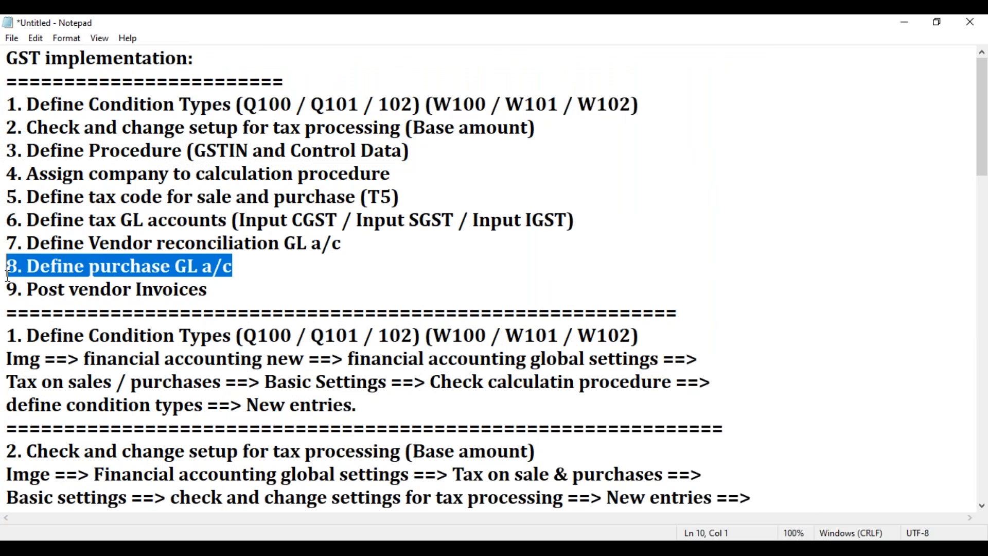
scroll(316, 453, down, 12)
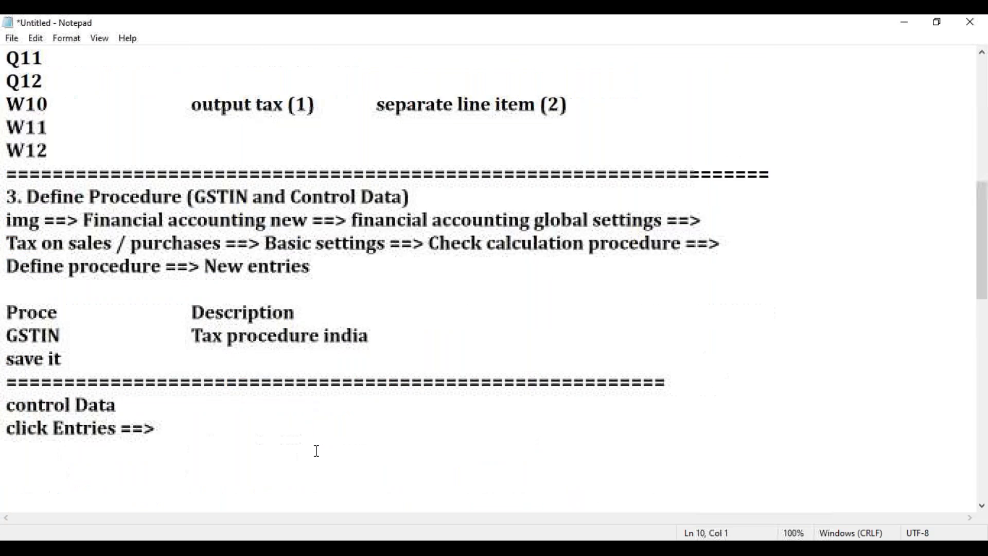
scroll(216, 465, down, 6)
click(45, 402)
key(ctrl+v)
Step: Add the transaction code Fs00 below the step 8 heading, followed by a separator line of equals signs
key(Return)
text(Fs00)
key(Return)
text(====)
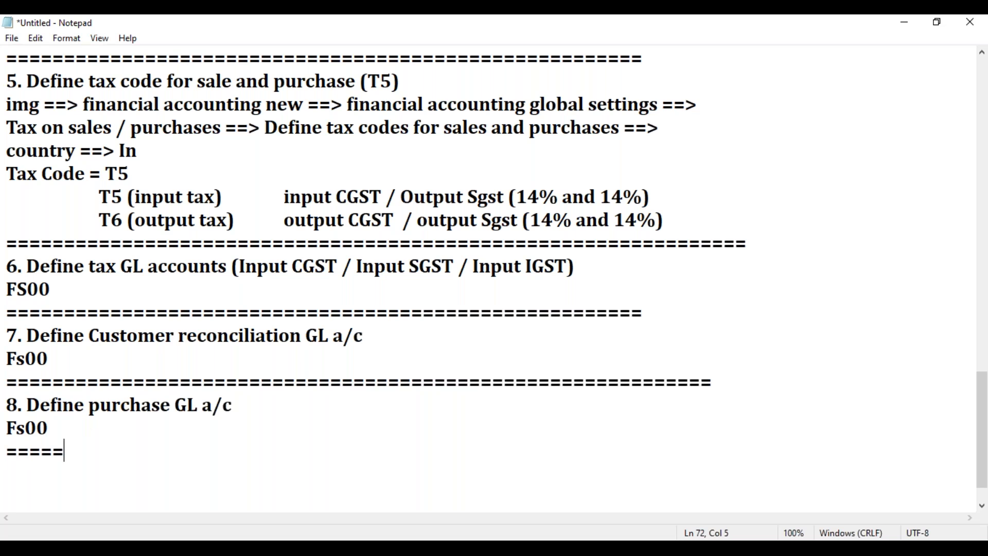
text(==========================================================)
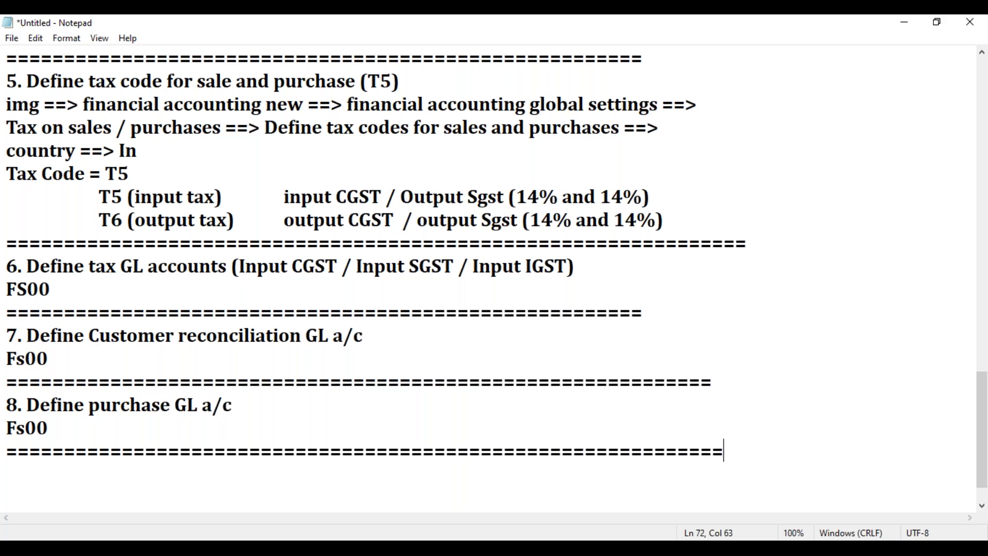
Step: Change the step 8 heading below the section 7 separator to "8. Define Sale GL a/c"
key(Return)
click(252, 403)
drag(171, 406, 91, 407)
key(BackSpace)
text(Sale)
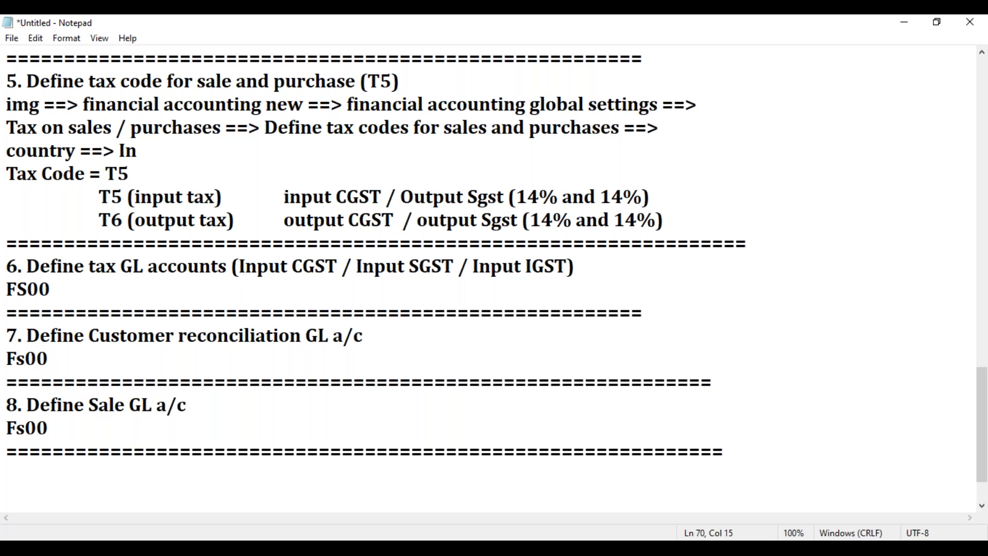
key(BackSpace)
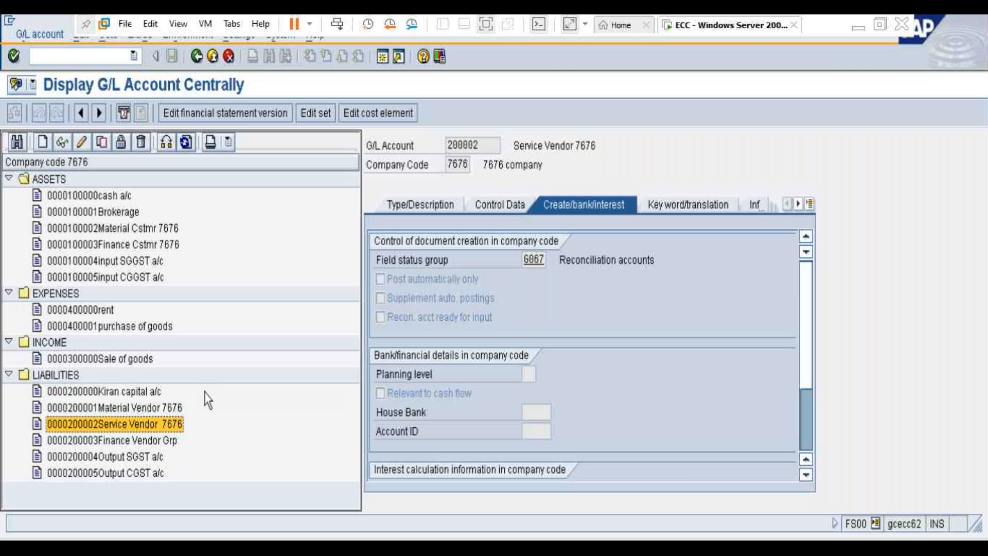
Step: Switch to SAP, display the purchase of goods account under Expenses and review its description, control data and document creation settings
click(117, 357)
click(132, 329)
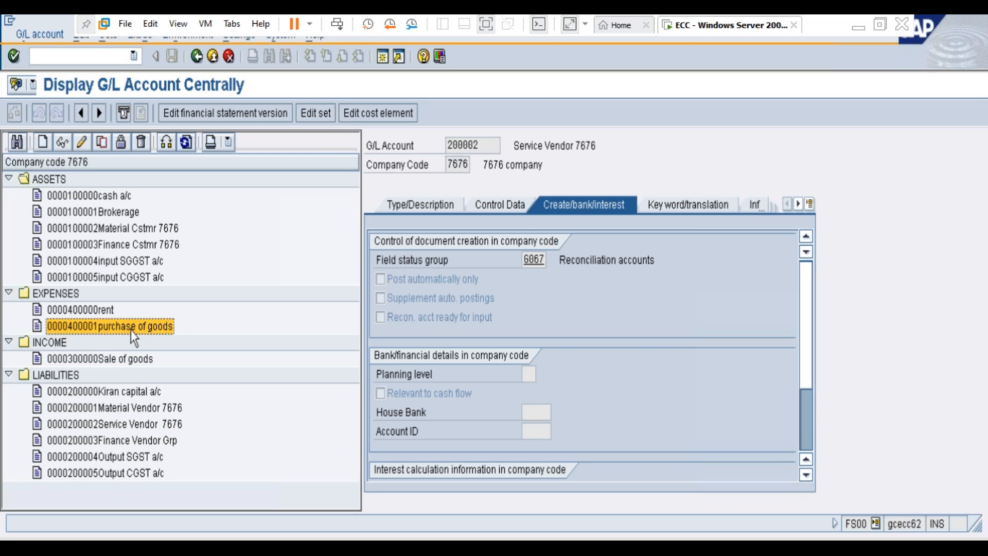
double_click(163, 330)
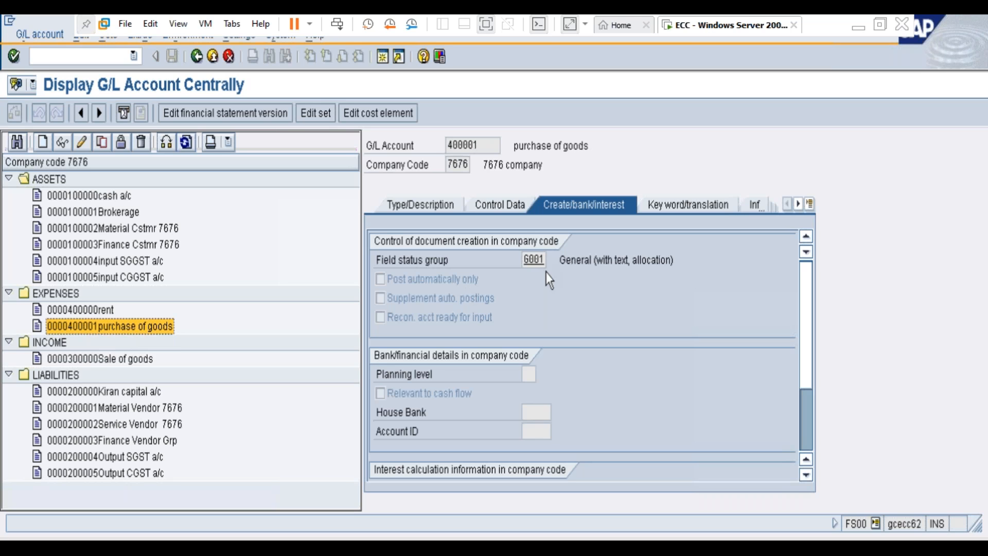
click(442, 206)
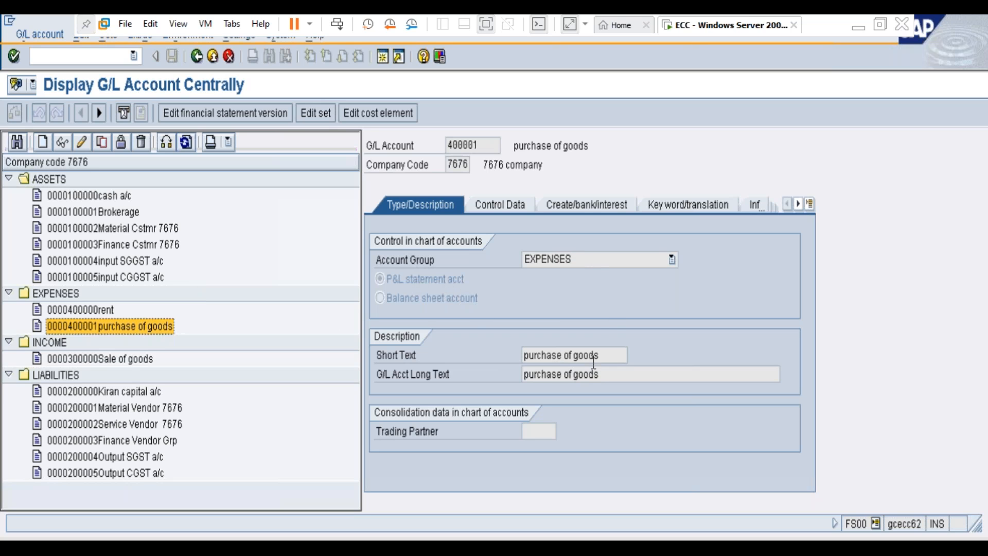
click(518, 205)
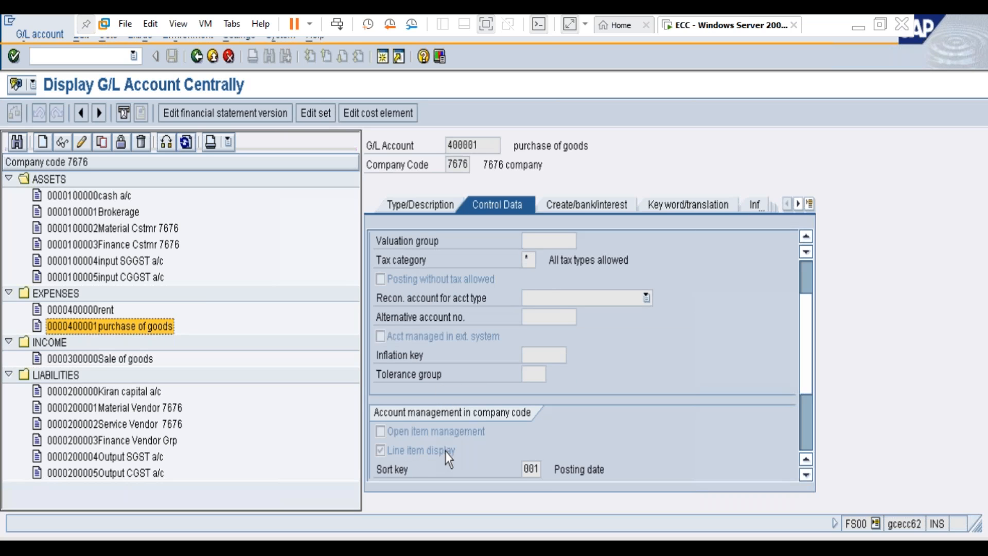
click(579, 211)
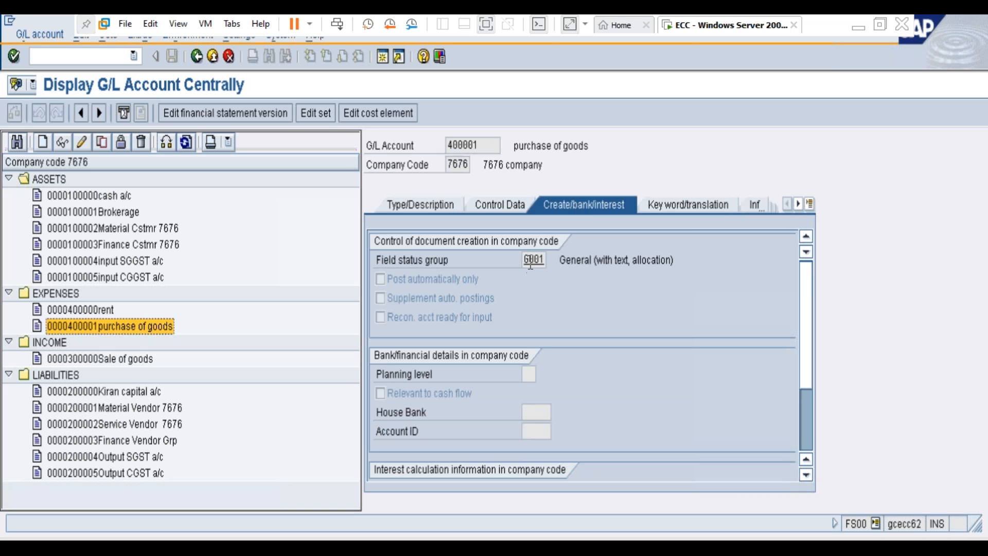
click(508, 203)
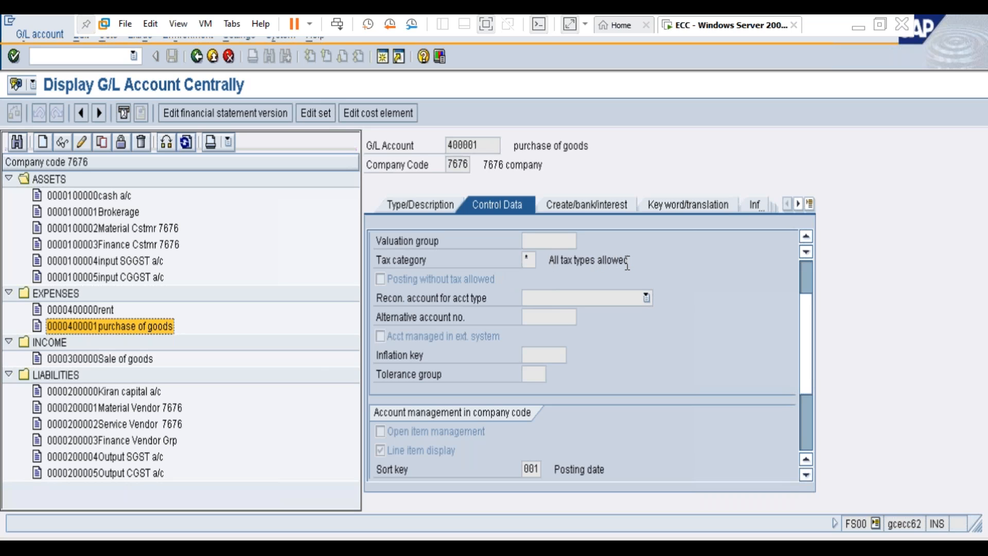
Step: Display the Sale of goods account under Income and review its description, control data and document creation settings
double_click(116, 359)
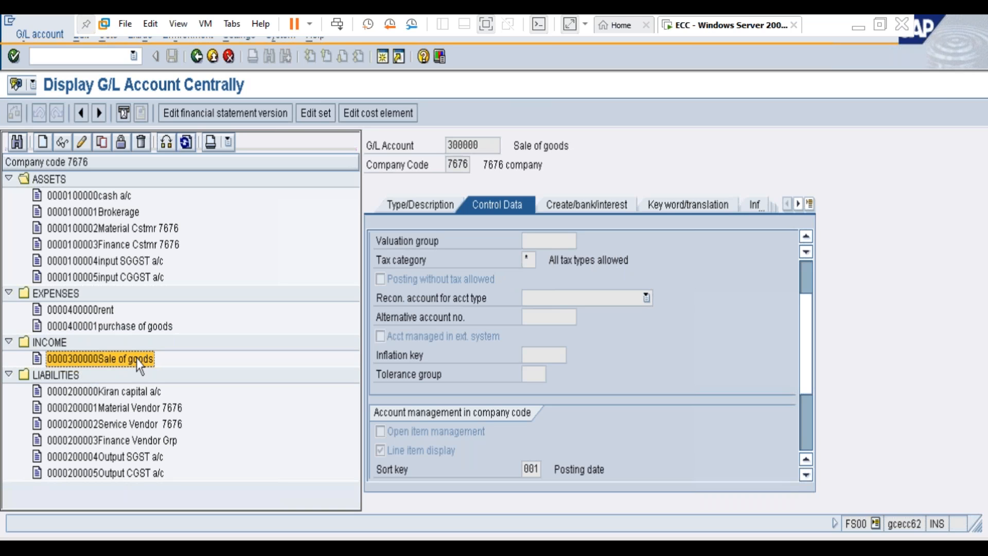
click(414, 207)
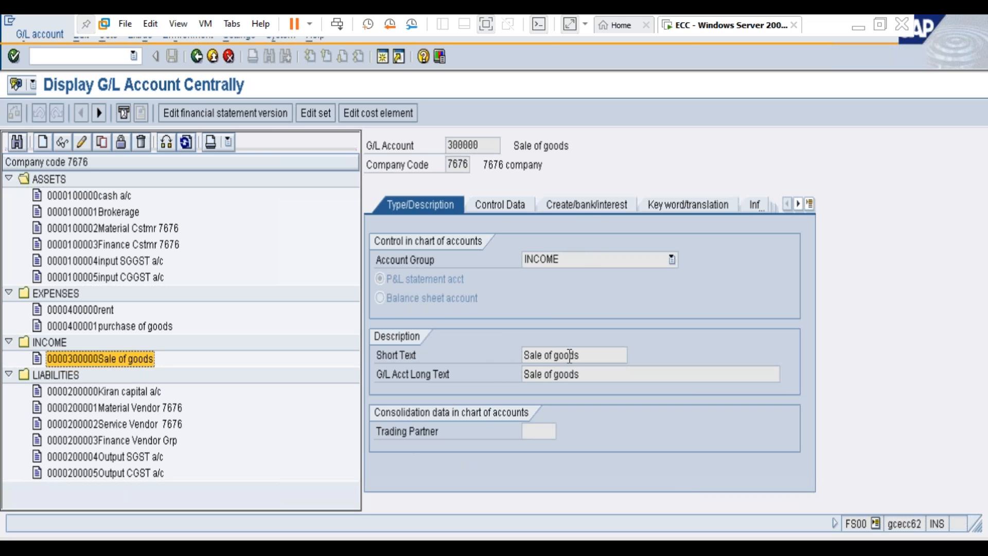
click(493, 206)
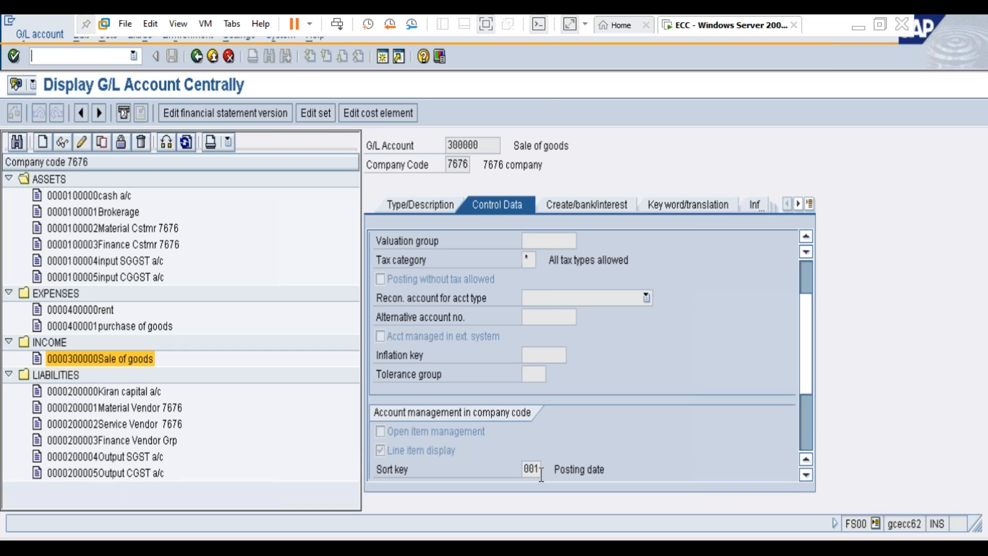
click(600, 204)
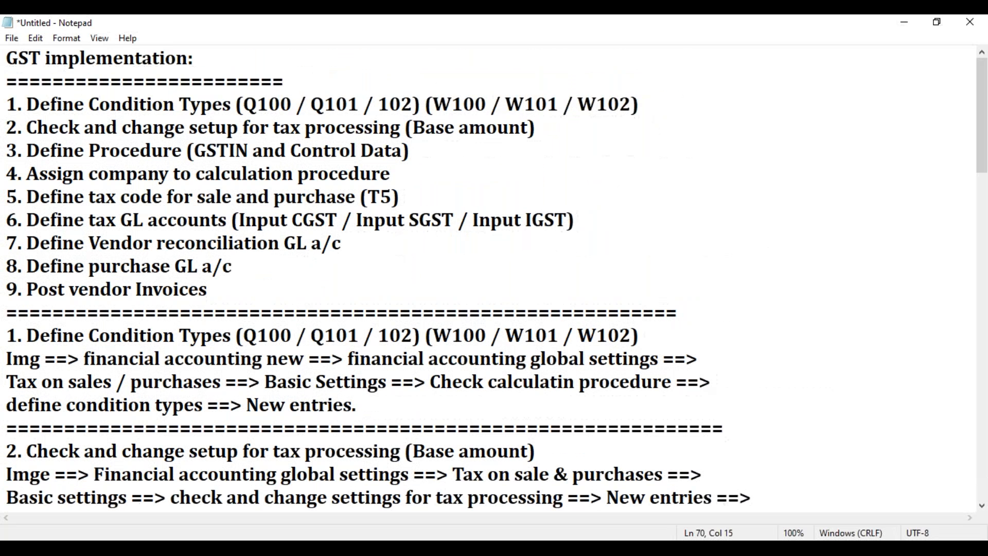
Step: Switch to Notepad, copy the line "9. Post vendor Invoices" from the overview list and paste it below the section 8 separator
drag(209, 290, 7, 280)
key(ctrl+c)
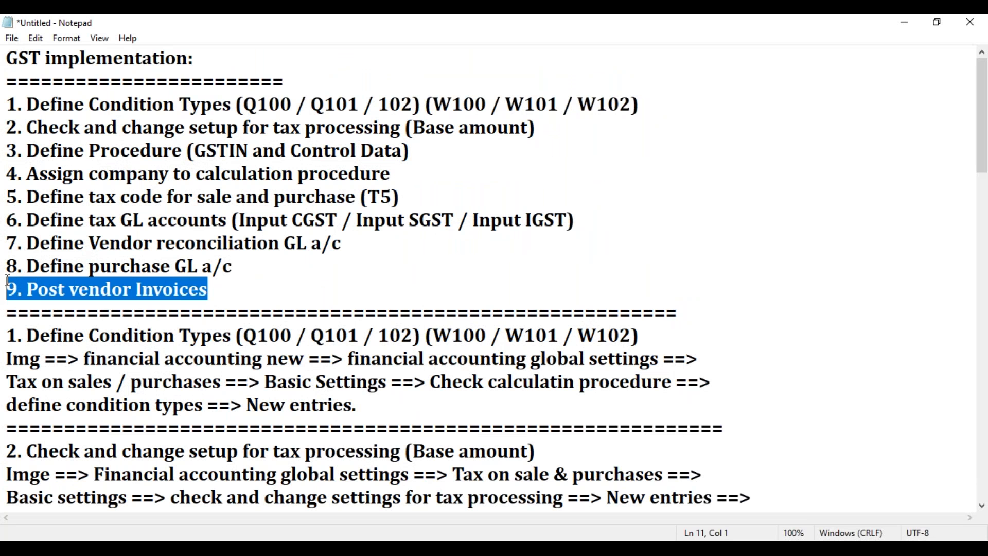
scroll(242, 356, down, 12)
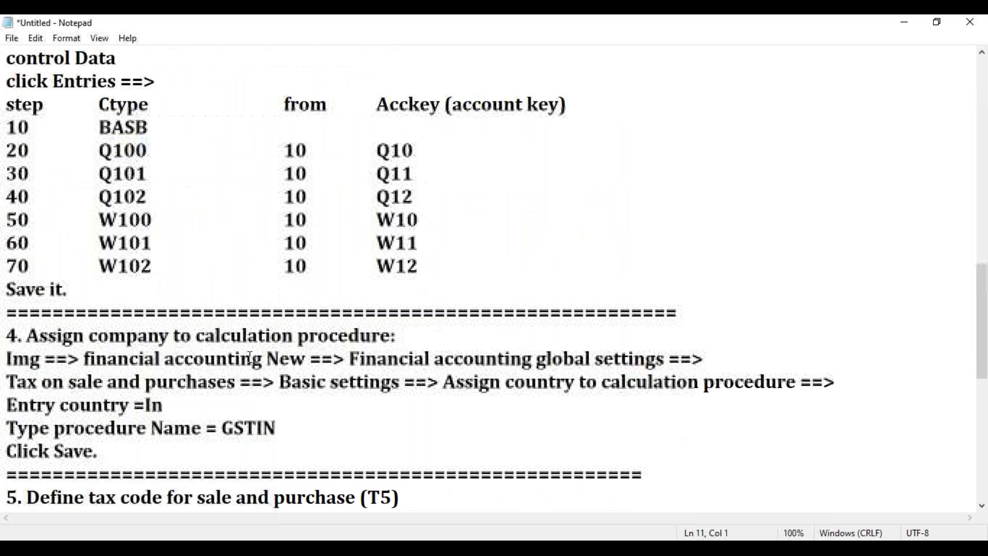
scroll(249, 363, down, 7)
click(108, 403)
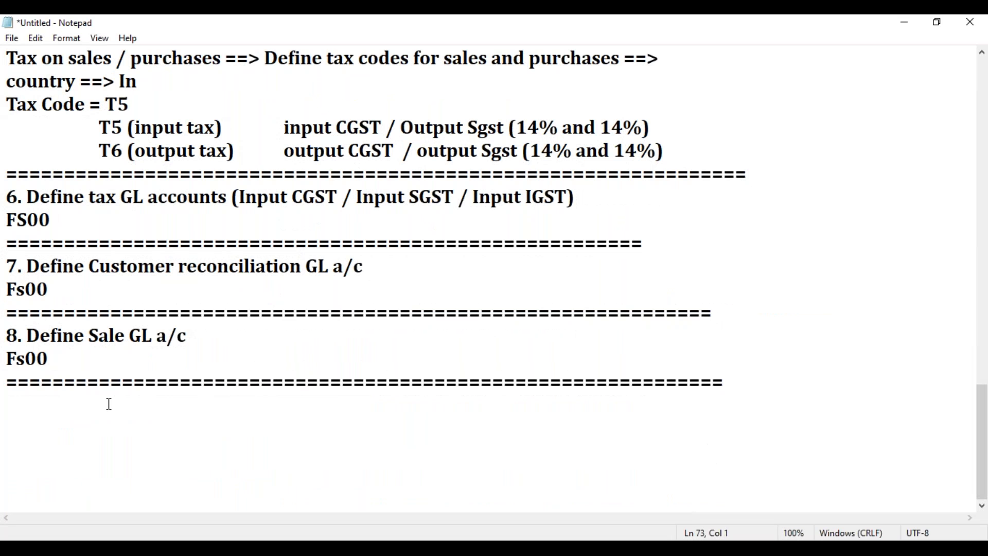
key(ctrl+v)
key(Left)
key(Left)
key(Left)
key(Left)
key(Left)
key(Left)
key(Left)
key(Left)
key(Left)
key(Left)
key(Left)
key(Left)
key(Left)
key(Left)
key(Left)
key(Left)
key(Left)
key(Left)
key(Left)
key(Left)
key(shift+Left)
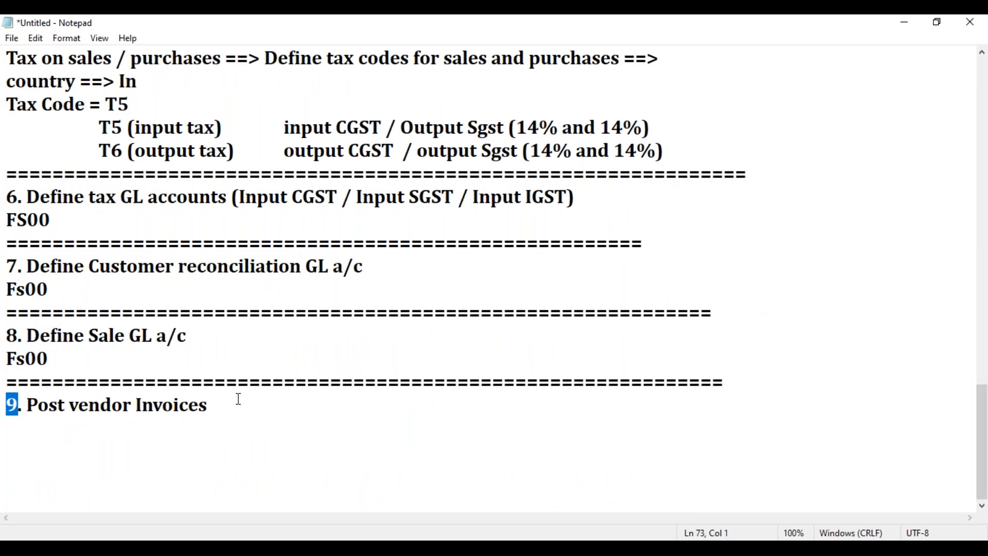
Step: Change the pasted heading to "9. Post Customer Invoices" and add a separator line of equals signs below it
drag(137, 405, 75, 401)
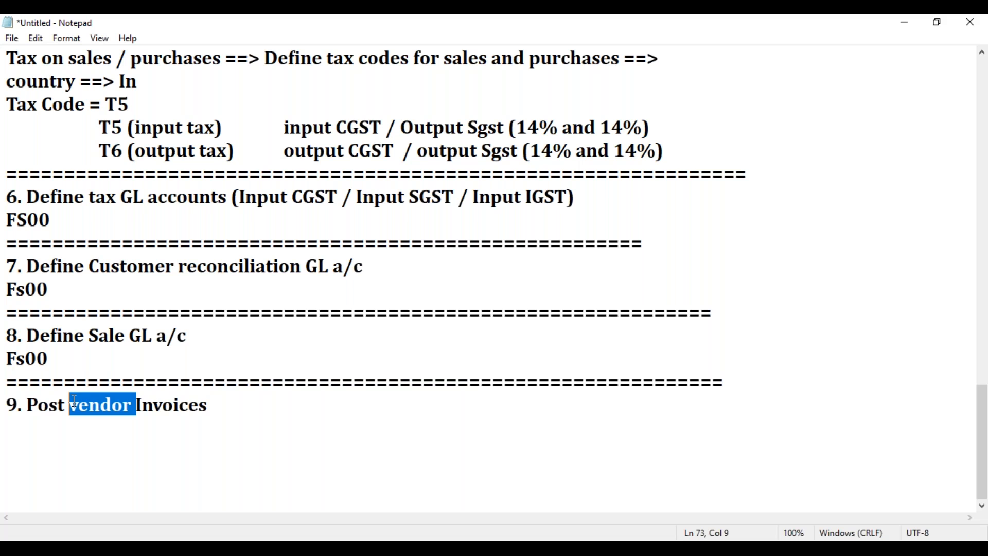
text(Customer)
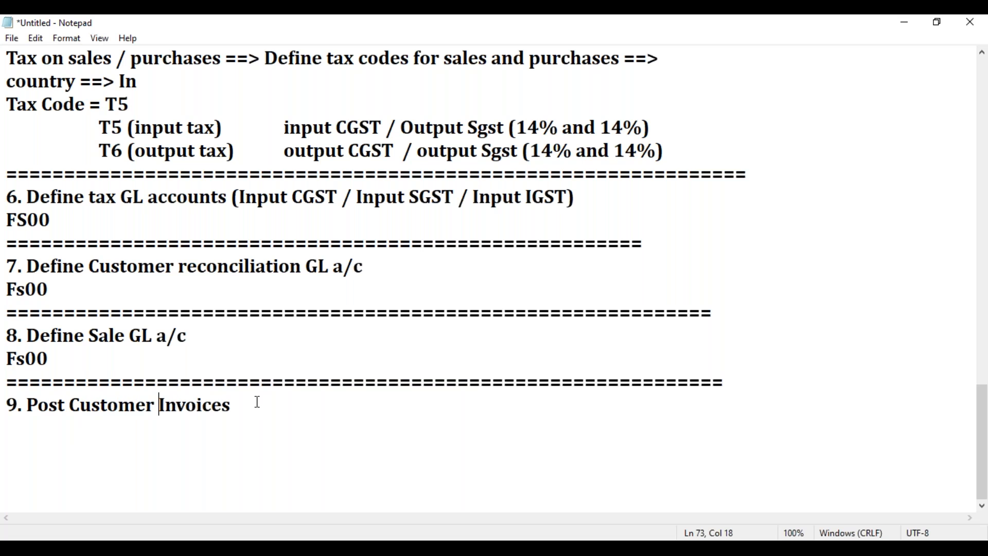
click(251, 406)
key(Return)
text(=====================================)
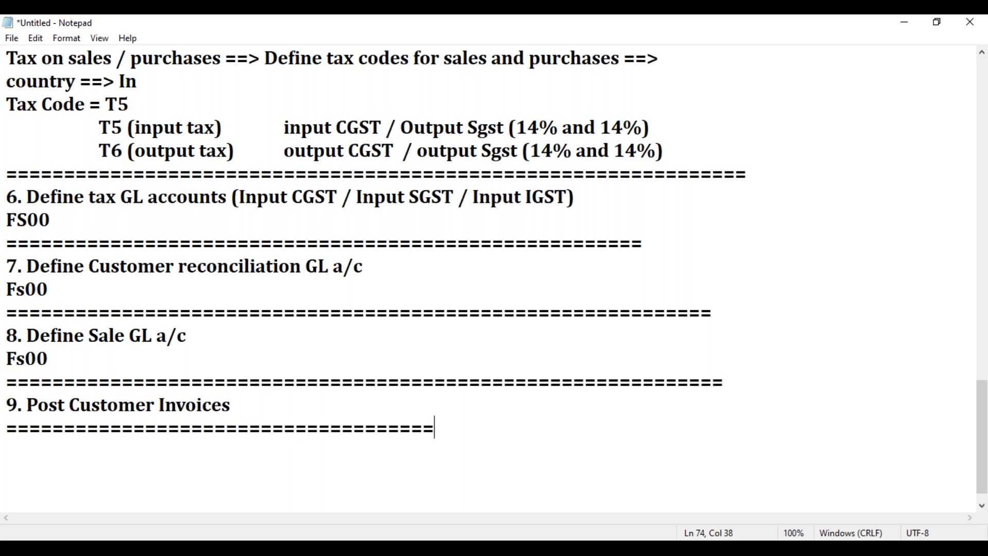
text(=====================)
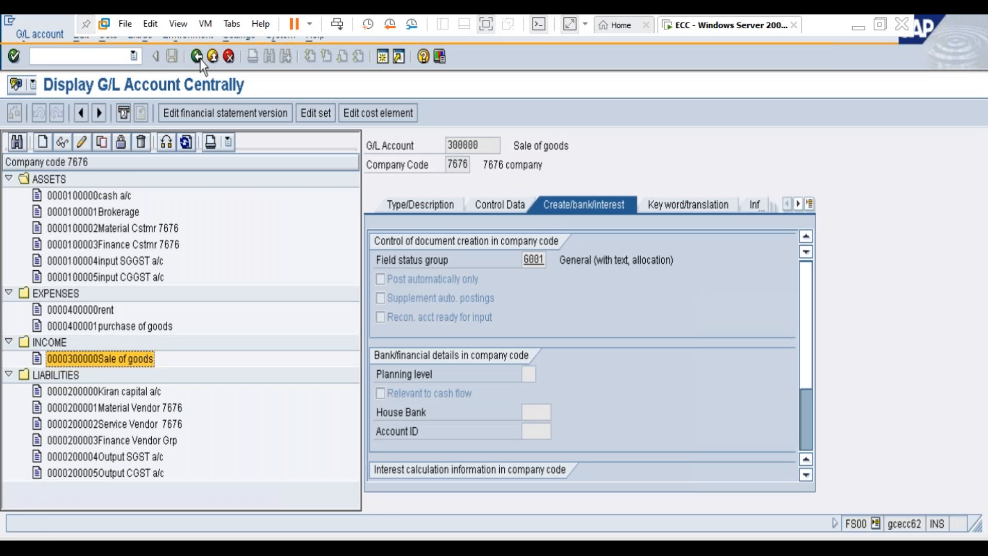
Step: Switch to SAP, leave the G/L account display and open FB70 - Invoice from the Accounts Receivable document entry transactions
click(201, 60)
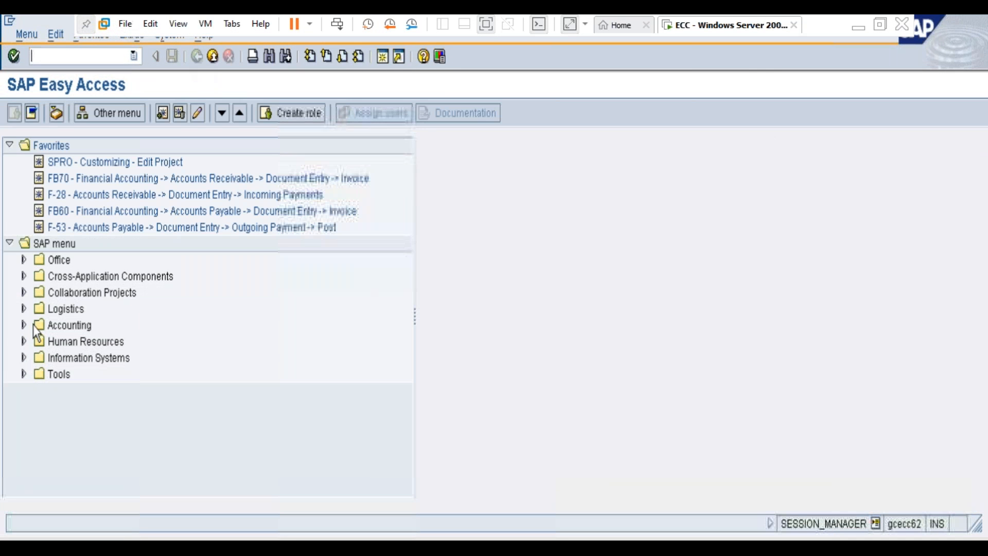
click(24, 326)
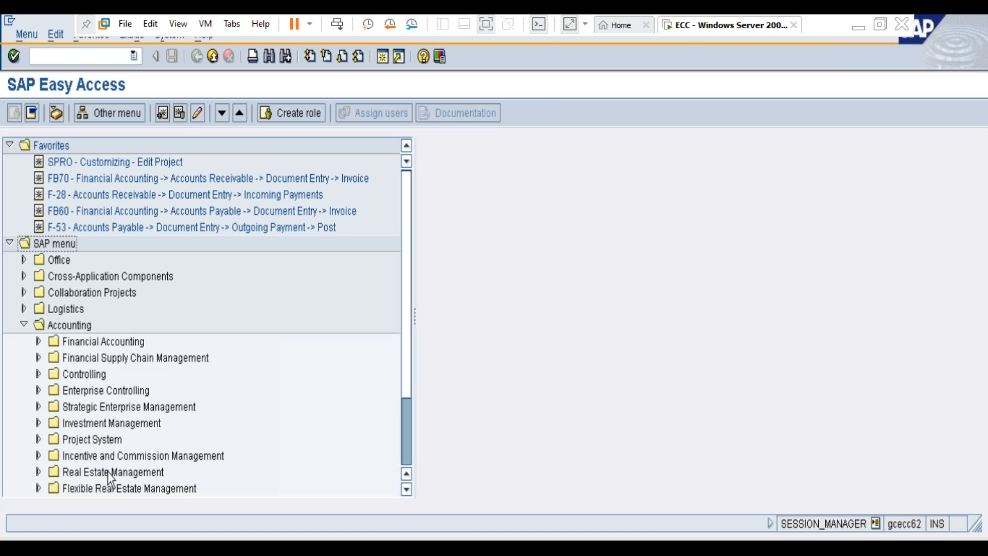
drag(406, 385, 408, 415)
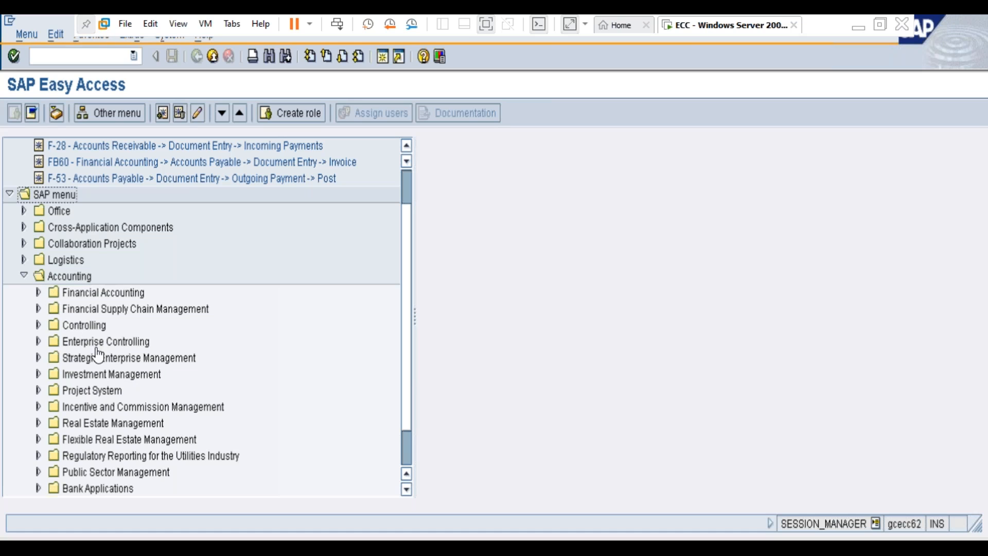
click(39, 293)
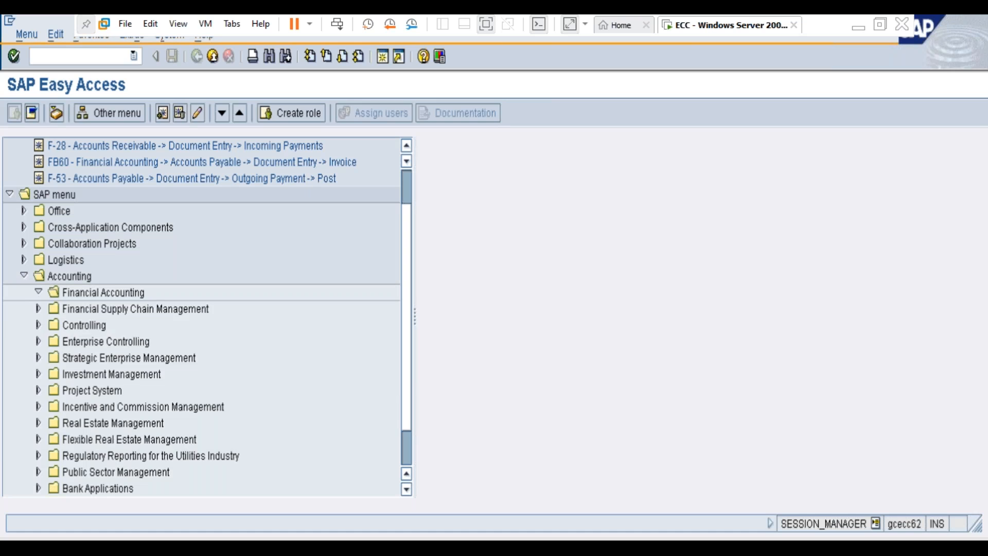
click(52, 325)
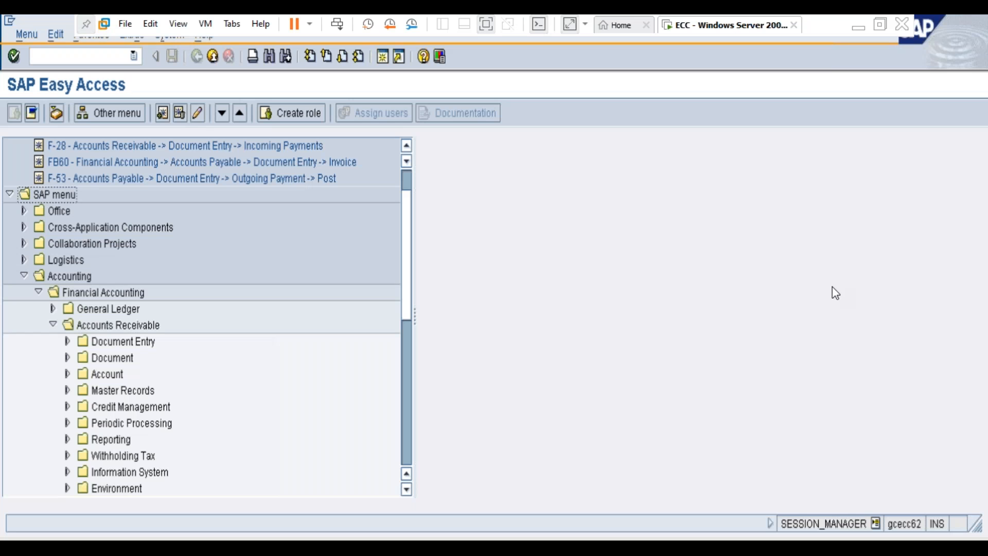
click(69, 342)
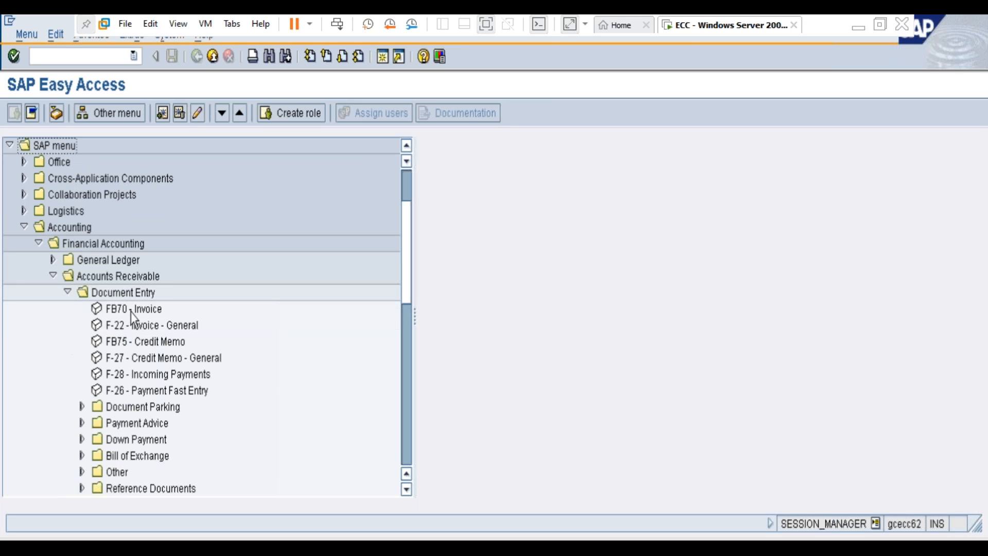
click(149, 311)
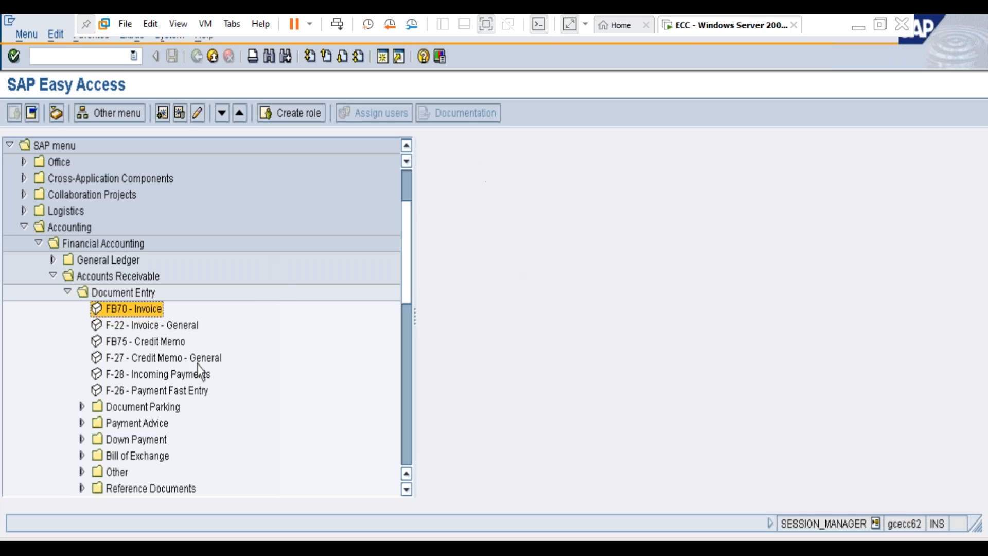
double_click(137, 307)
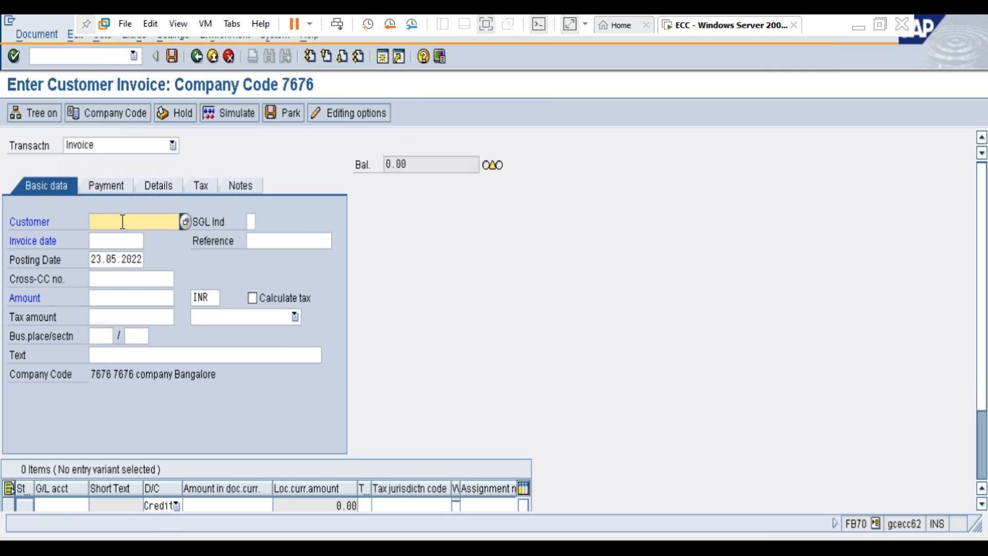
Step: Search for customers in company code 7676 and select RELIANCE FIN PVT LTD as the invoice customer
click(187, 220)
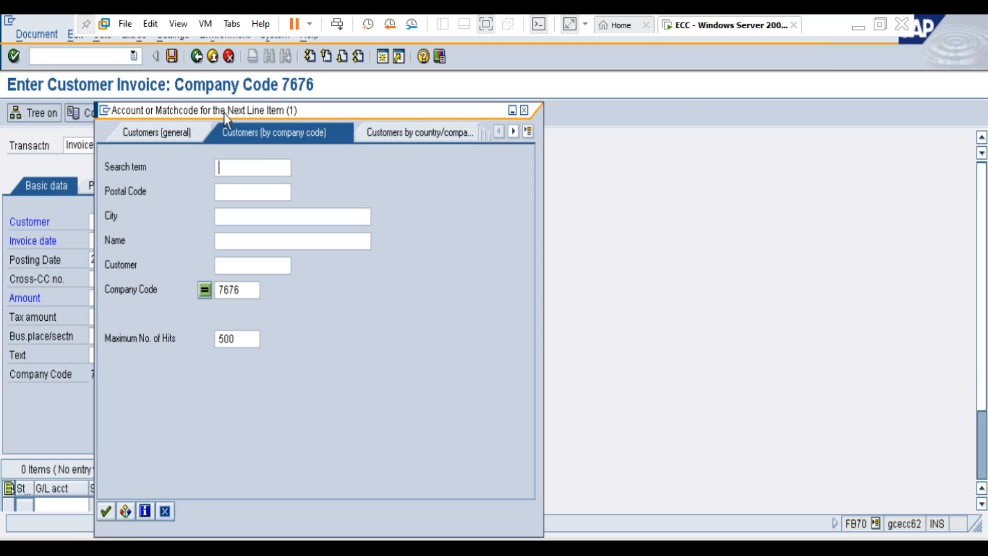
drag(224, 113, 369, 95)
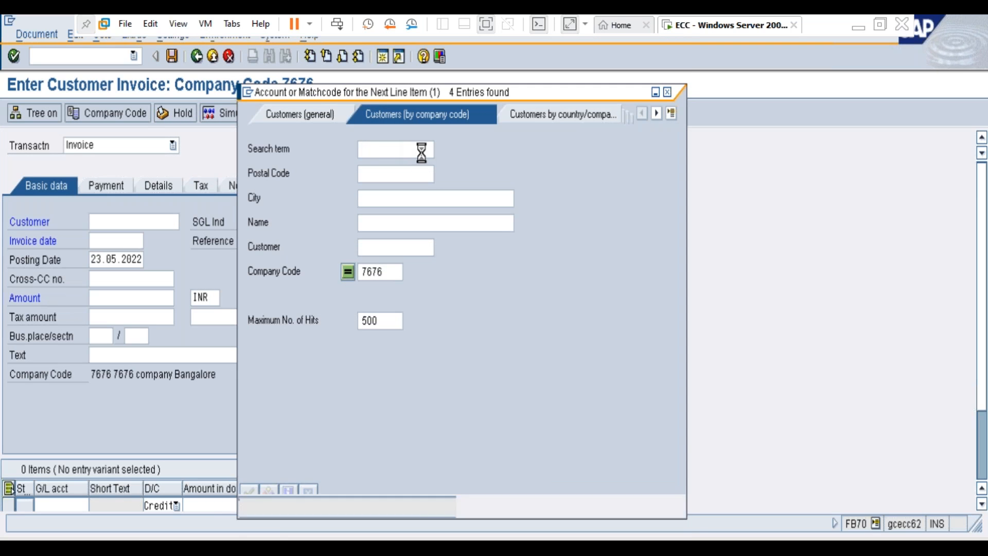
key(Return)
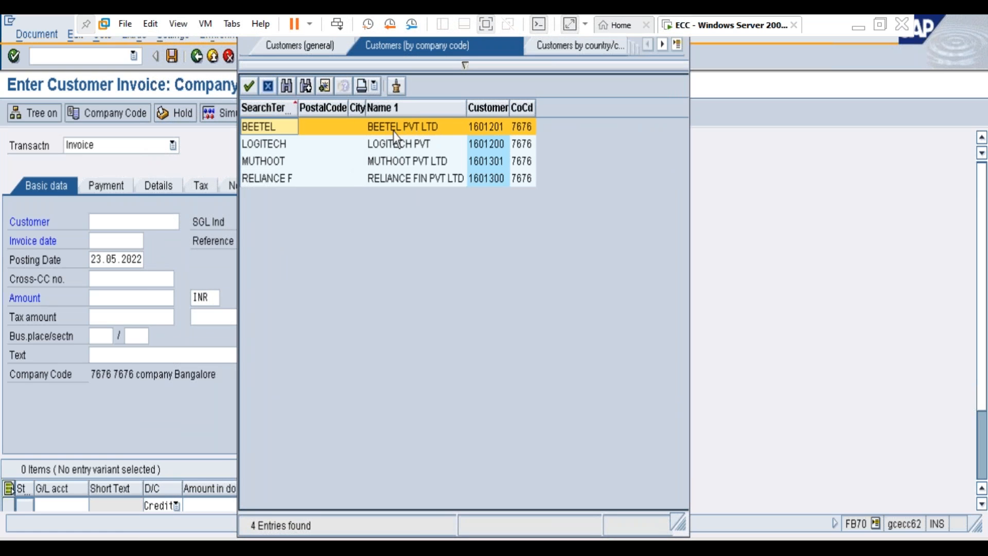
click(279, 166)
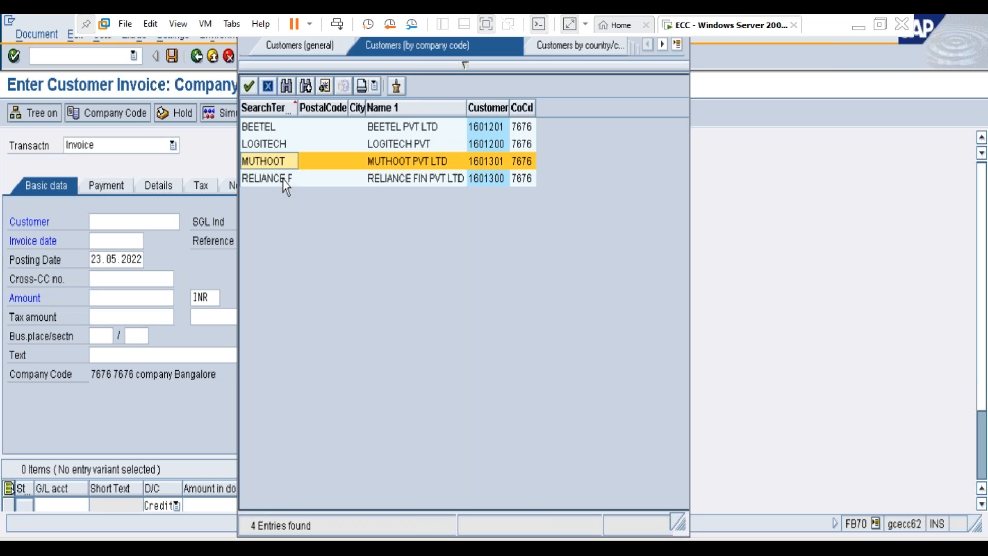
click(283, 180)
double_click(282, 177)
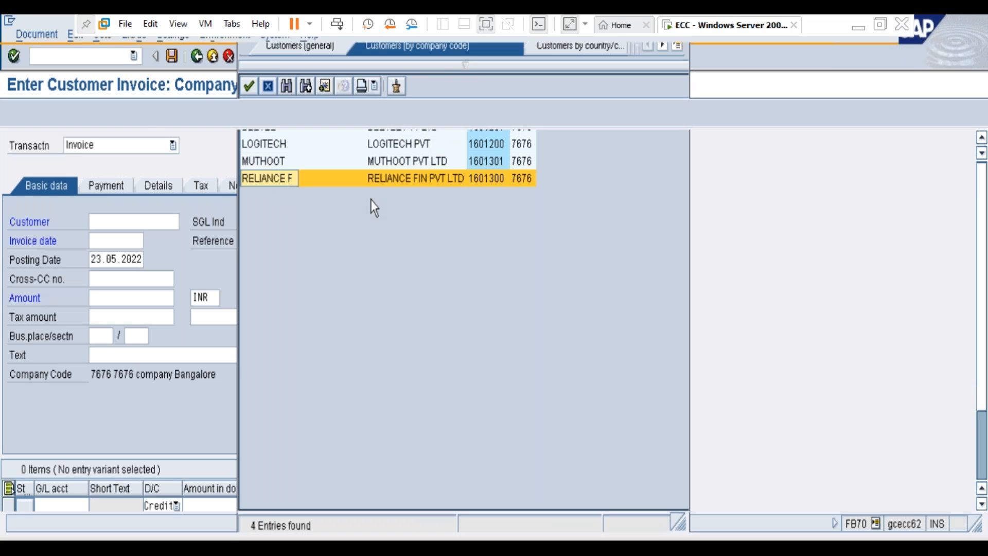
Step: Set the invoice date to 23.05.2022 and the invoice amount to 10000 INR
click(125, 240)
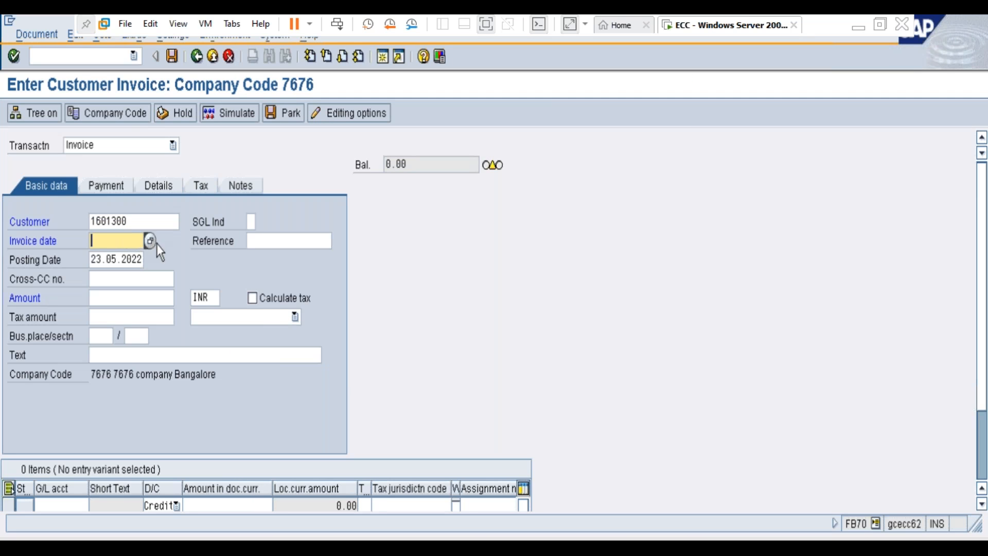
click(149, 239)
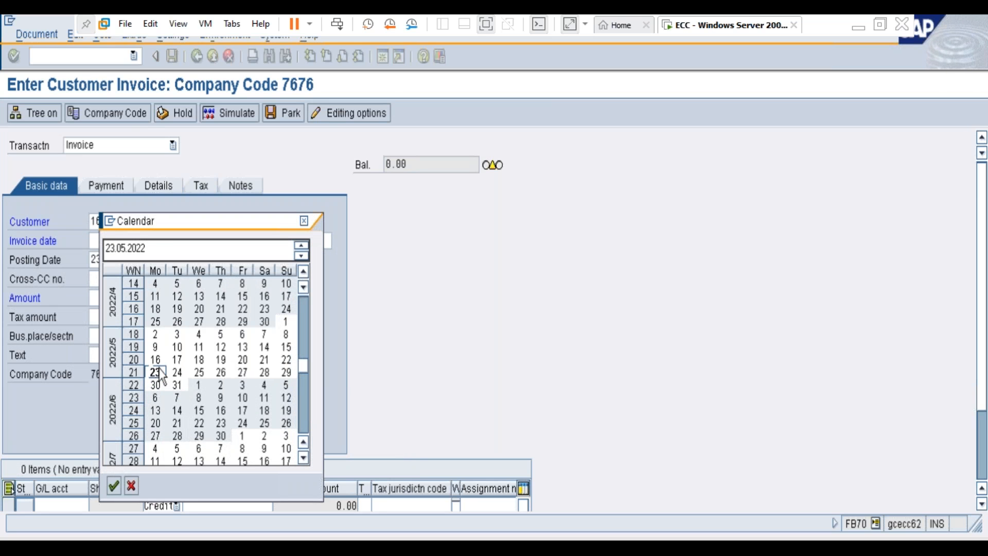
double_click(157, 372)
click(100, 297)
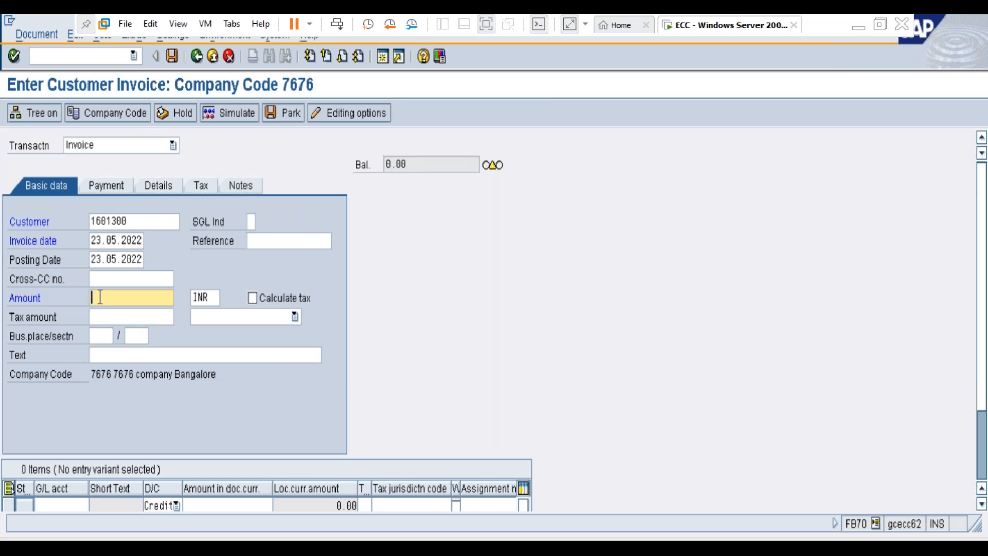
text(10000)
Step: Fill the invoice text with the previously used entry "Sales returns worth Rs 10000"
click(127, 355)
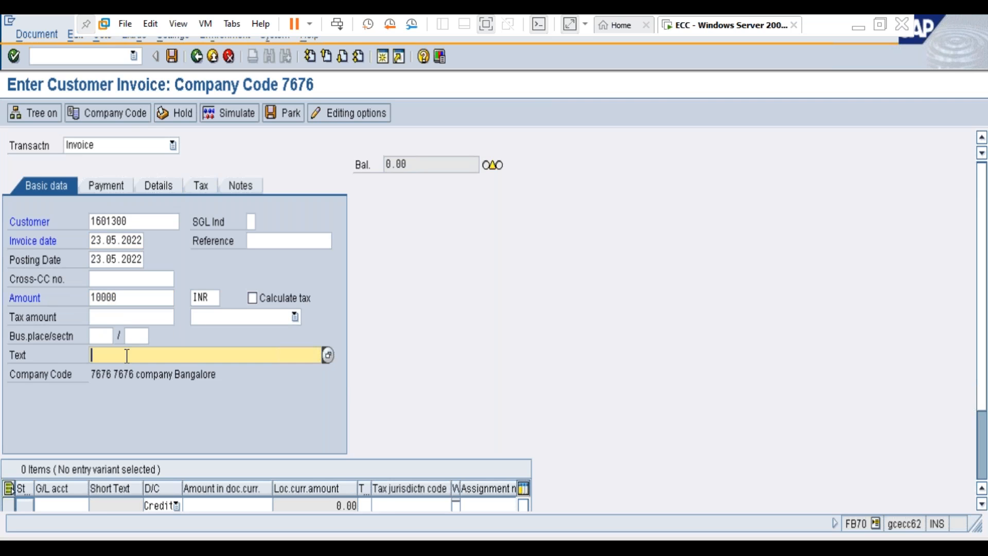
text(sale)
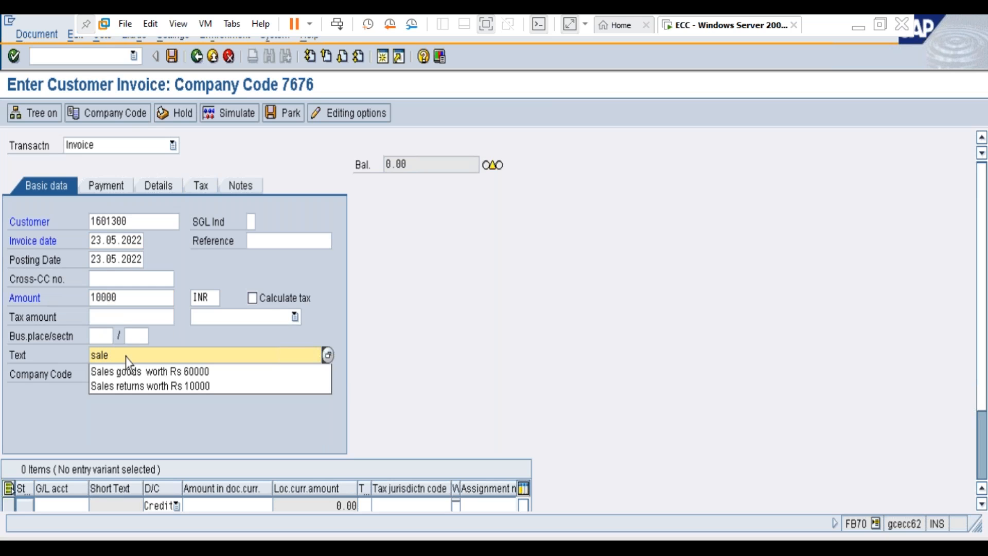
key(Down)
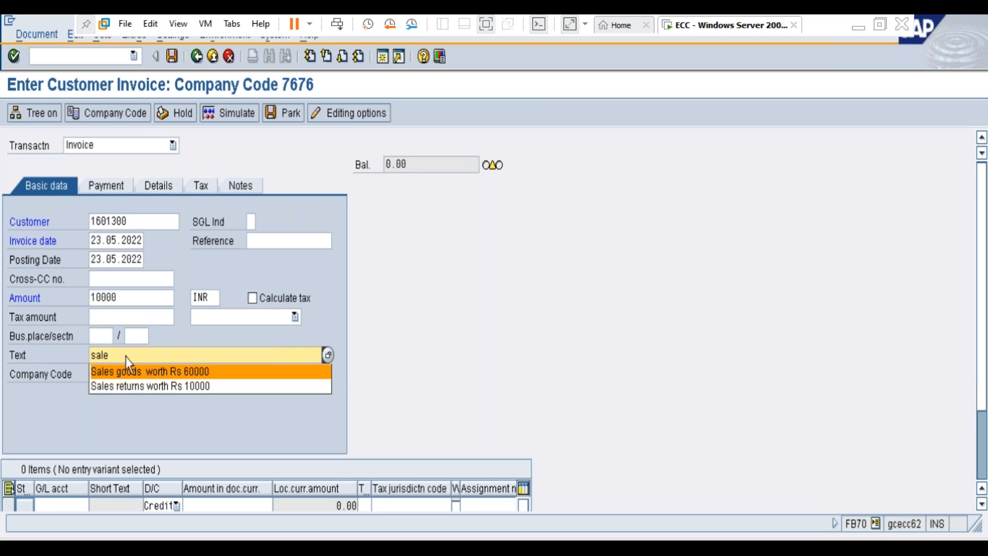
key(Down)
key(Return)
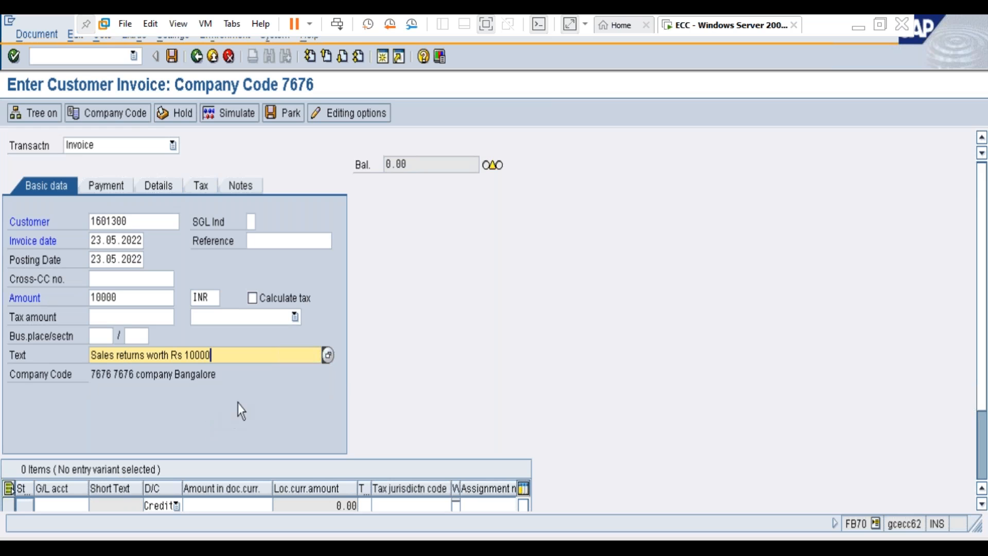
Step: Search the chart of accounts and assign G/L account 300000, Sale of goods, to the first line item
scroll(438, 384, down, 1)
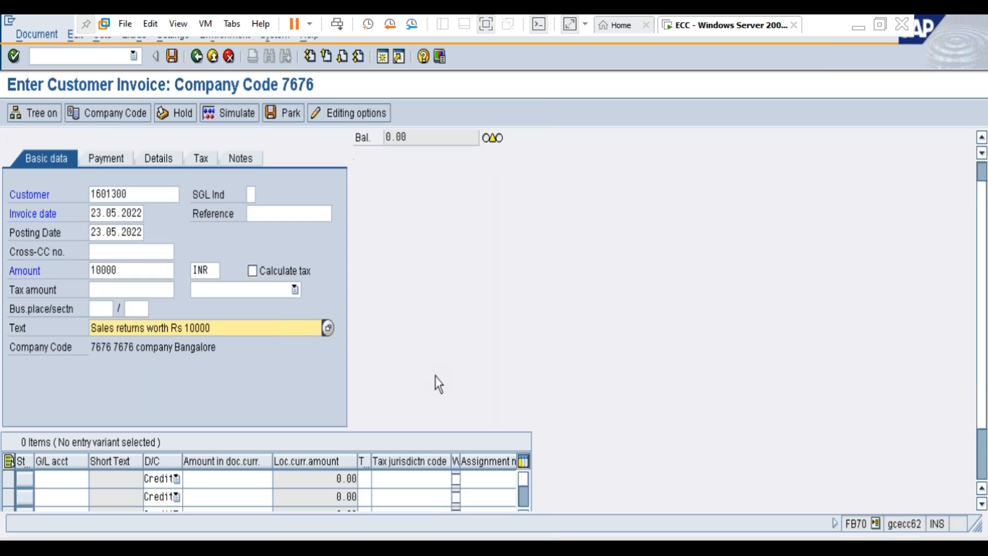
scroll(438, 384, down, 1)
click(69, 465)
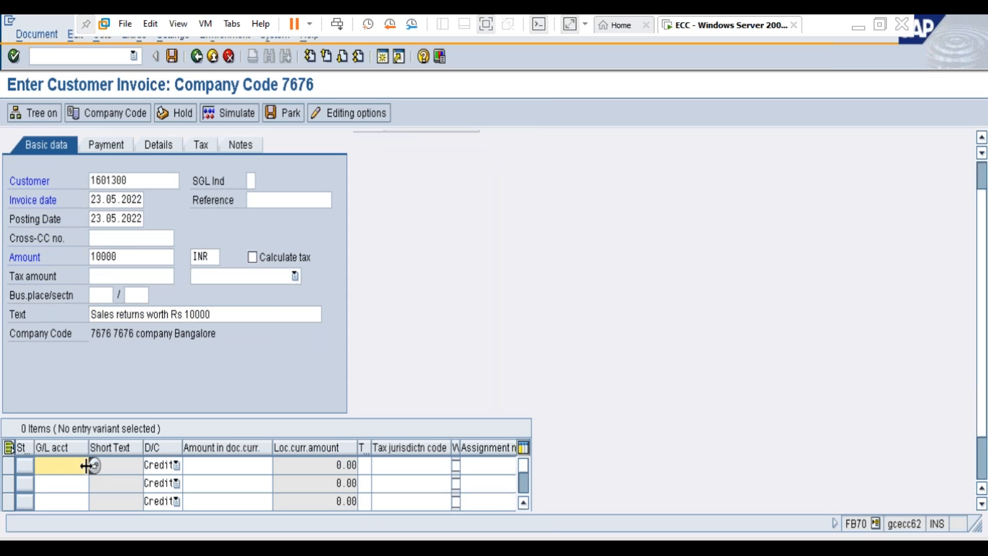
click(95, 466)
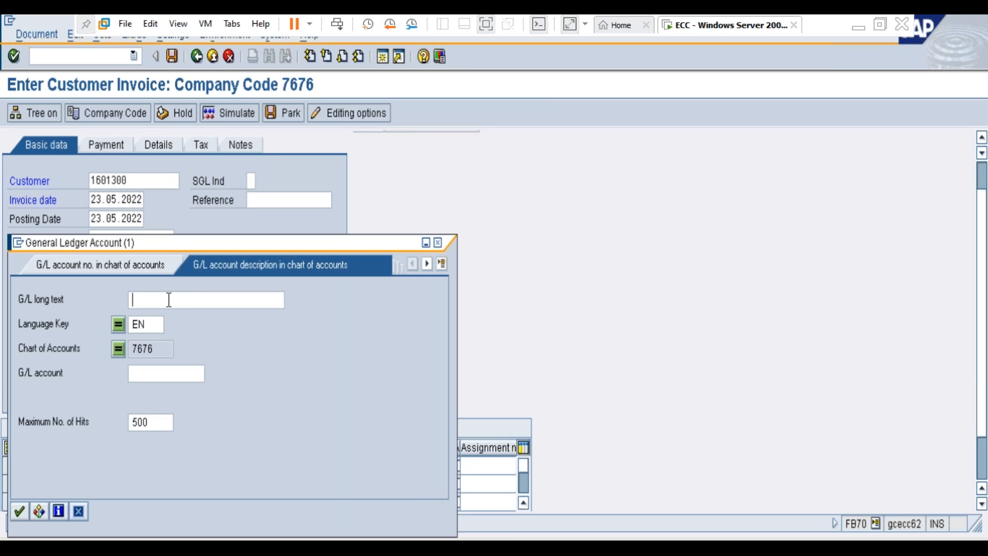
key(Return)
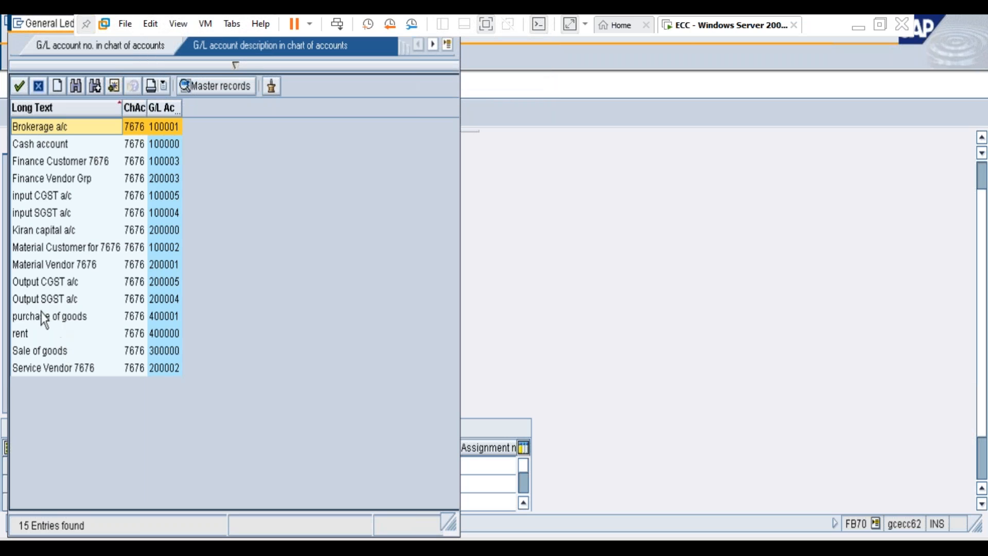
double_click(62, 352)
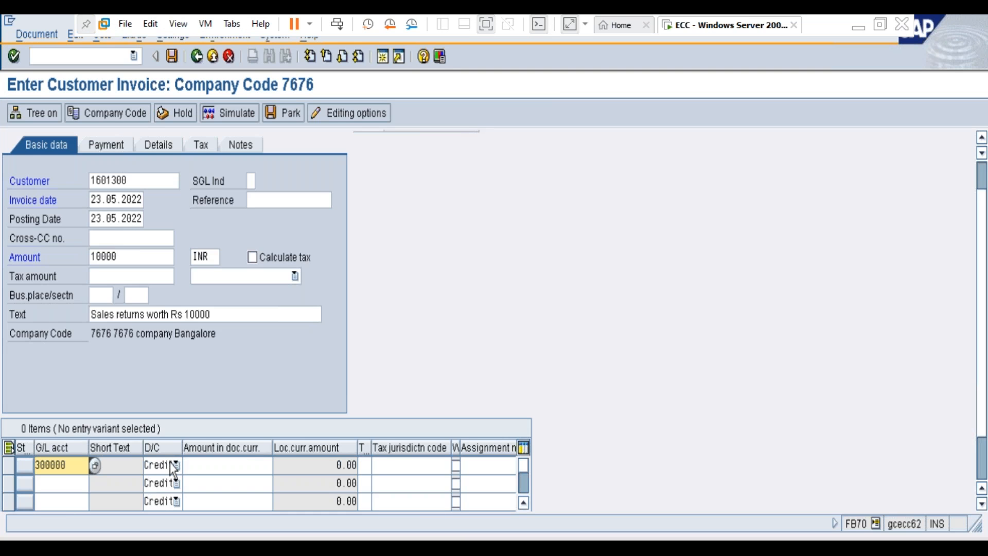
Step: Set the Sale of goods line to an amount of 10000 with tax code T6, output tax
click(210, 465)
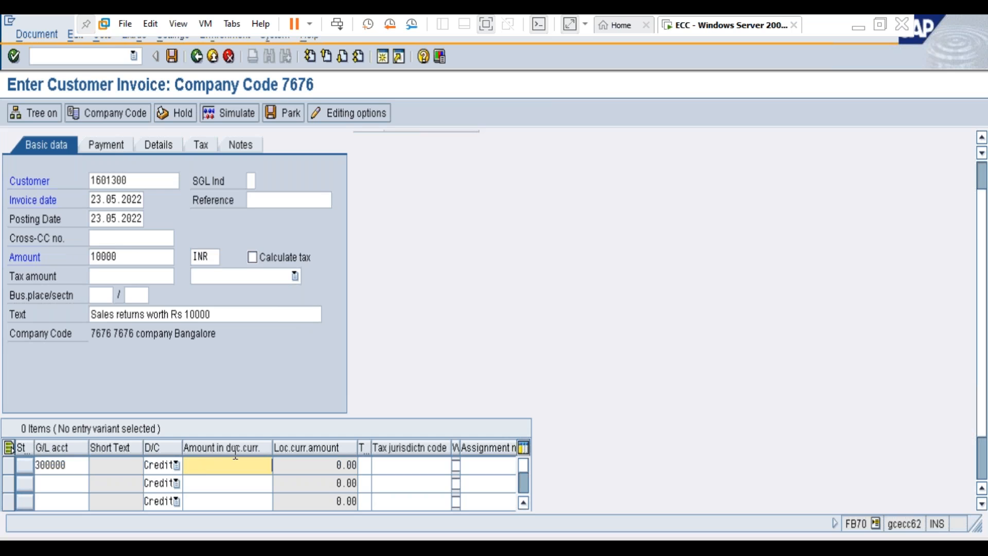
text(10000)
drag(371, 448, 397, 448)
click(390, 465)
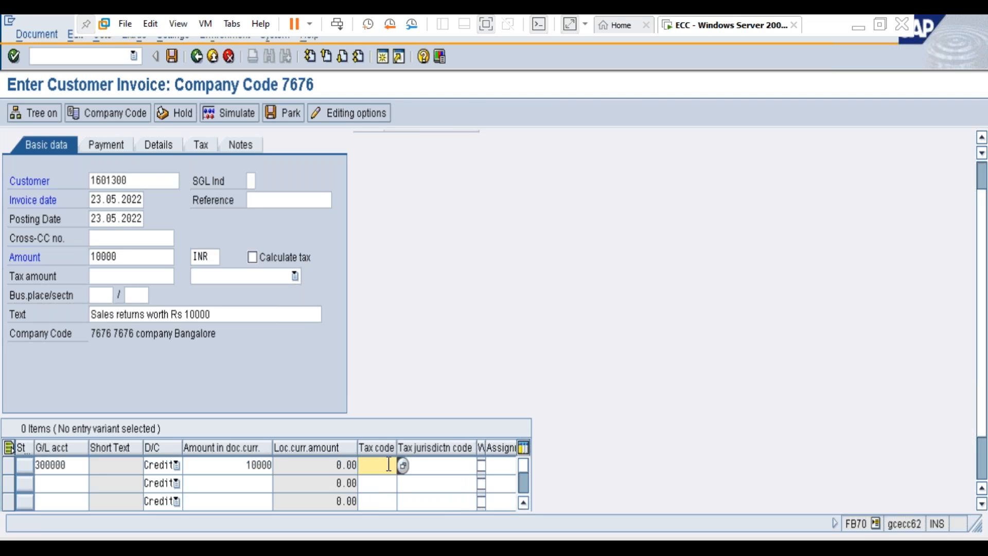
click(403, 467)
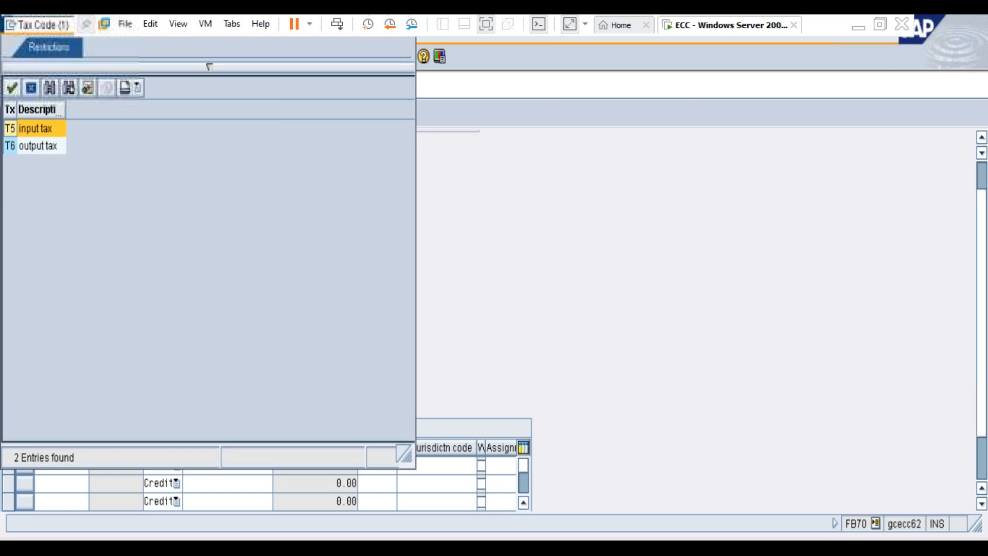
click(36, 148)
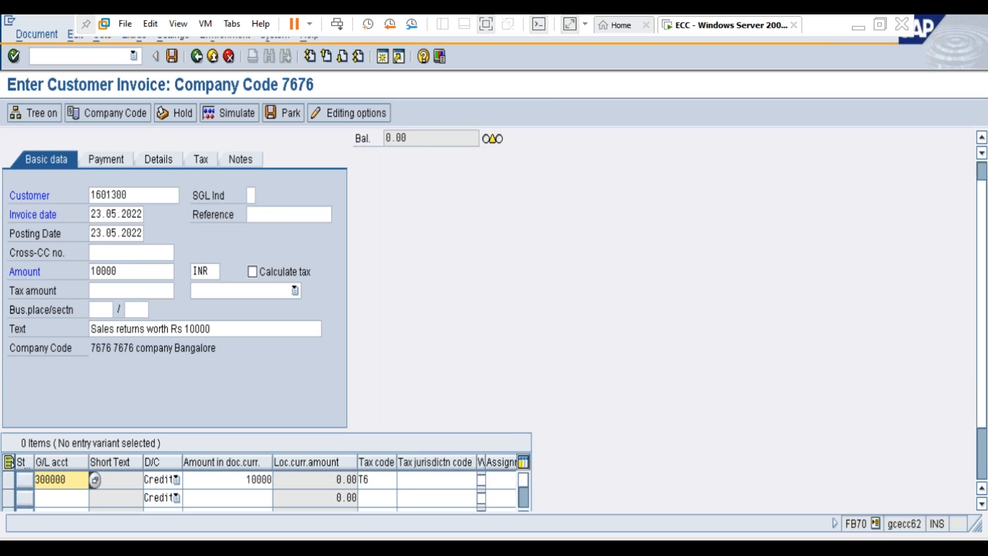
Step: Enter + as the line item's text and 7676 as its business area, and turn on Calculate tax for the invoice
click(420, 478)
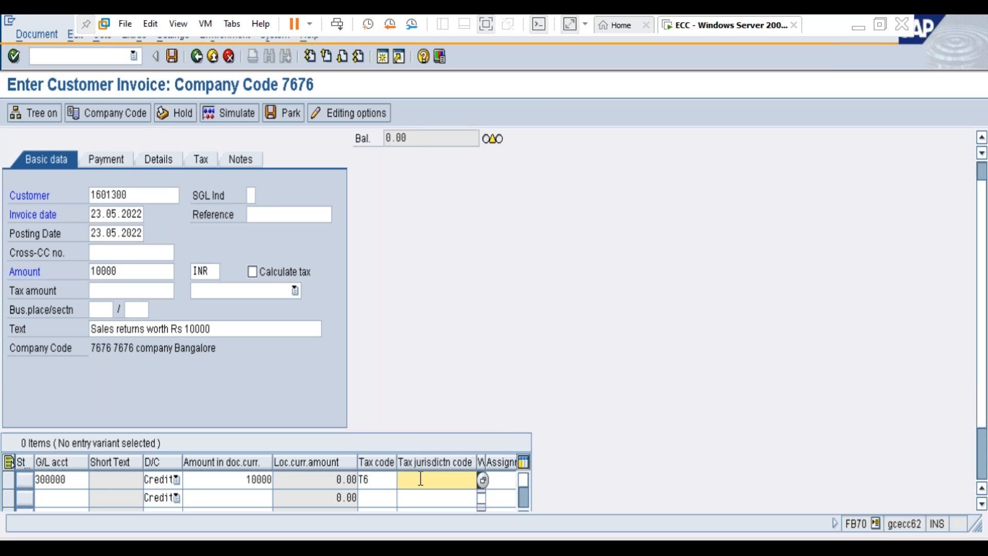
key(Return)
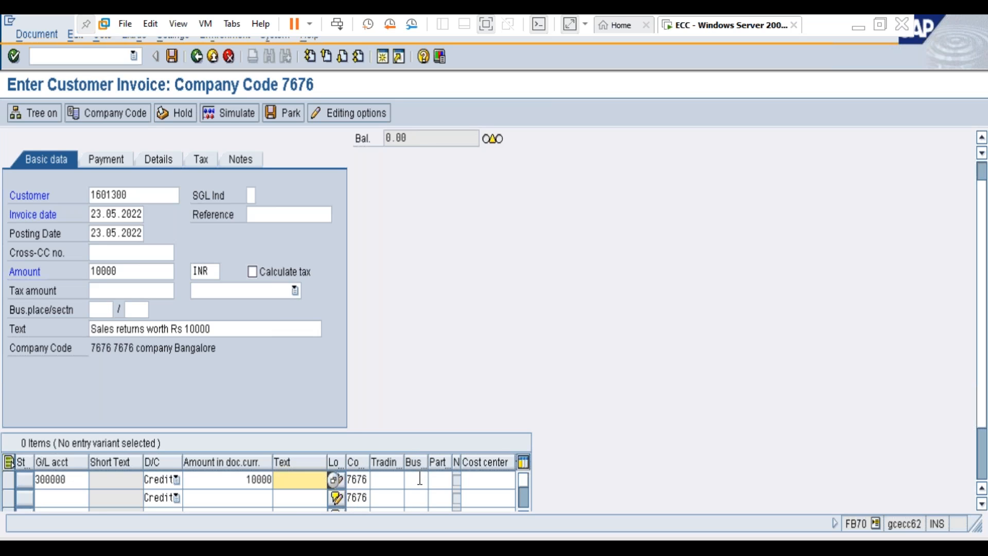
text(+)
key(Tab)
key(Tab)
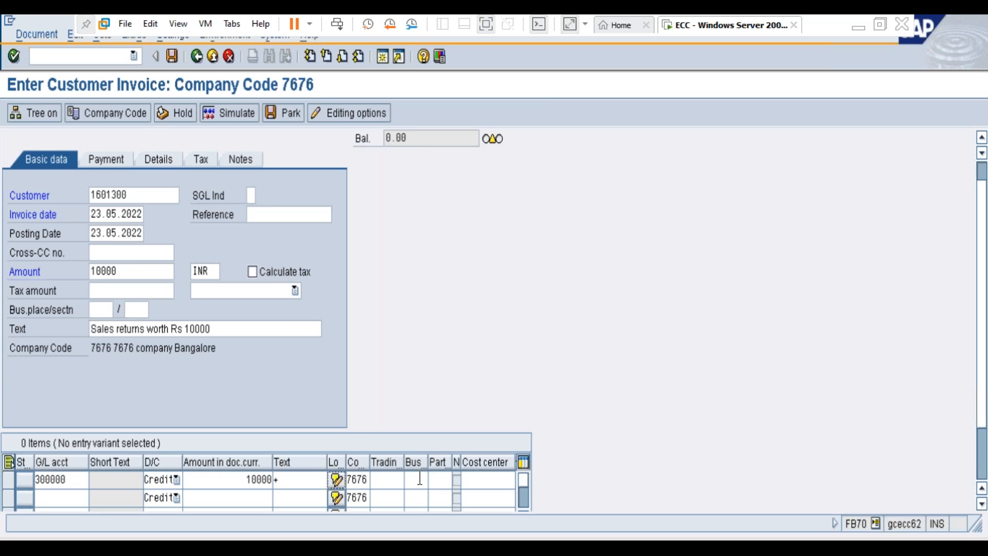
key(Tab)
text(7676)
click(254, 273)
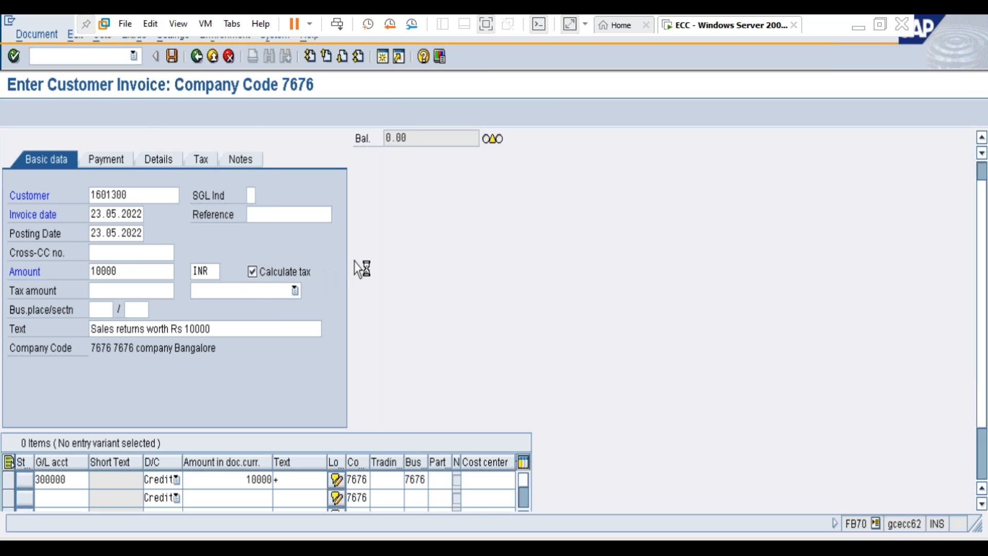
key(Return)
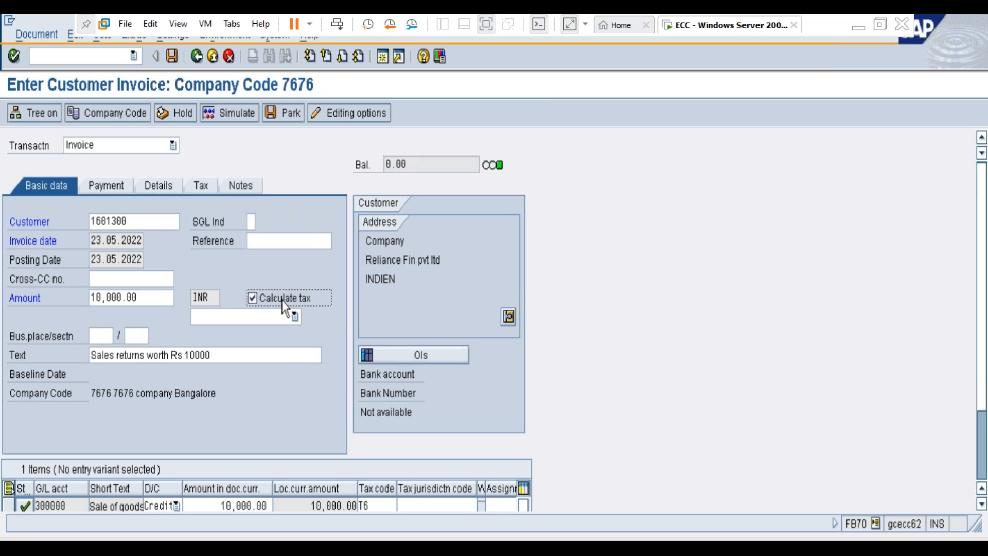
Step: Set the business area in the invoice details to 7676 and simulate the general ledger for the document
click(112, 193)
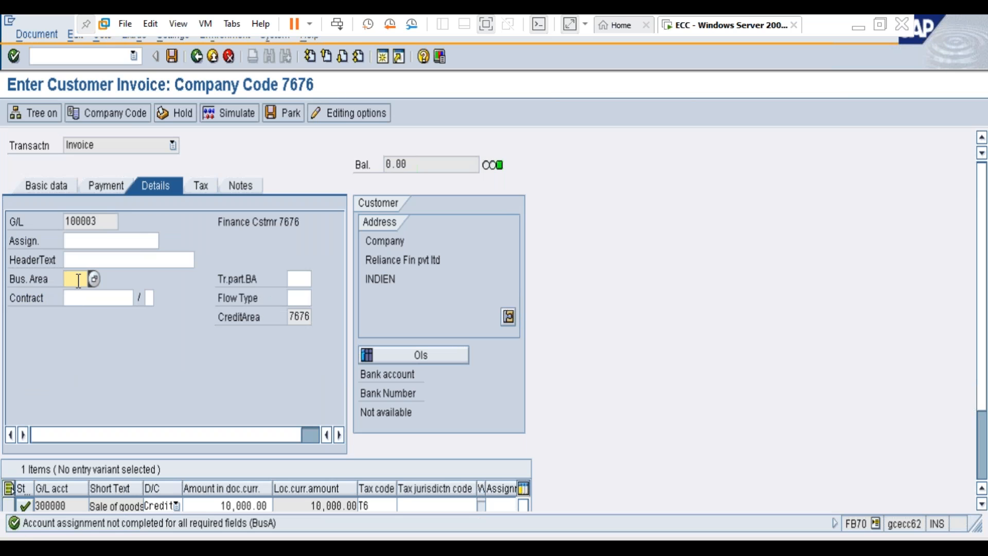
text(7676)
click(41, 33)
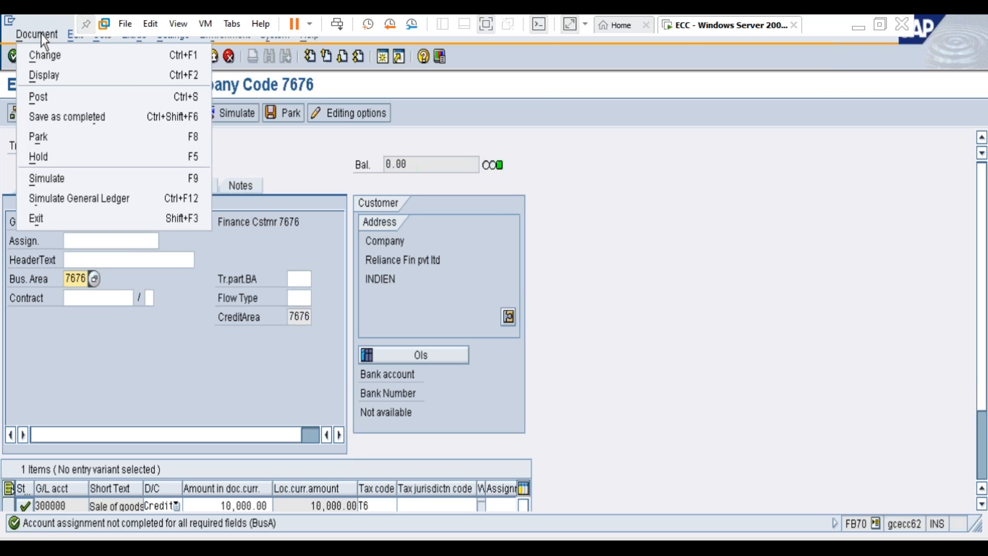
click(82, 199)
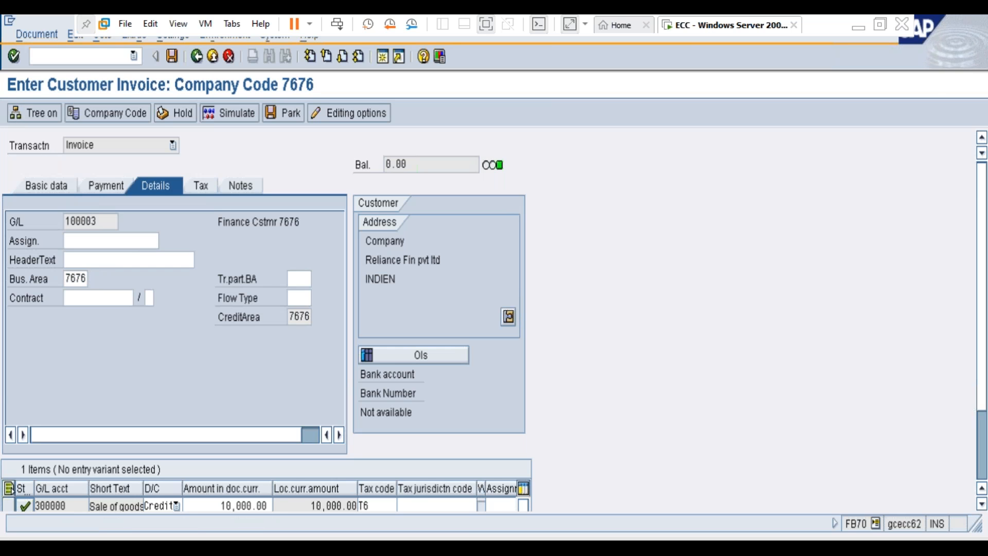
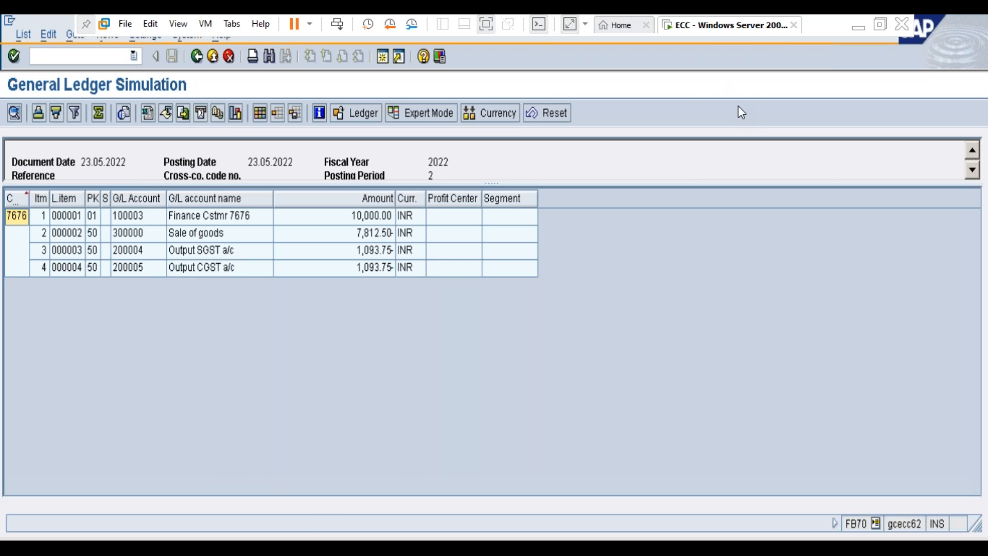
Step: Switch from SAP to the Notepad notes and add blank lines below the separator that closes section 9, Post Customer Invoices
click(881, 24)
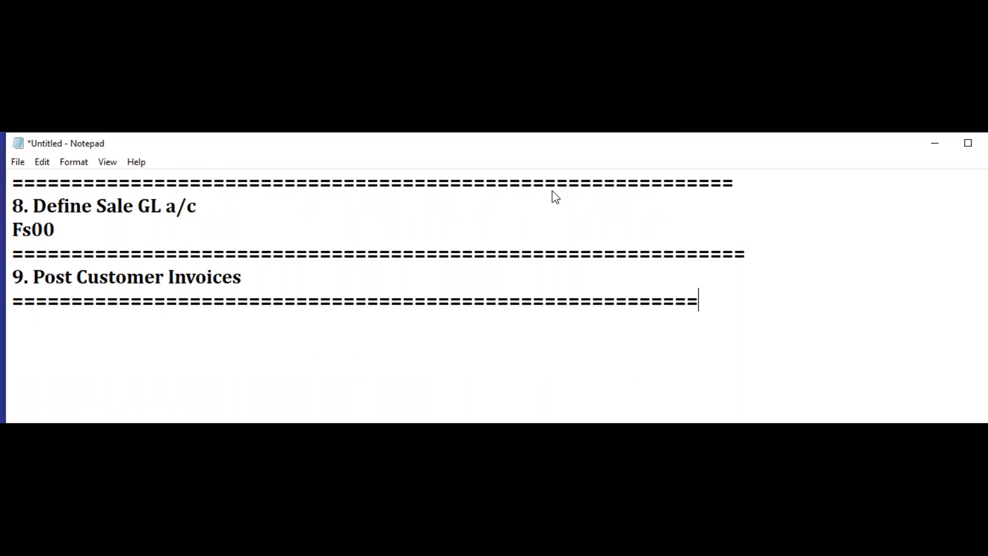
key(Return)
key(Return)
key(Return)
key(Return)
key(Return)
key(Return)
key(Return)
key(Return)
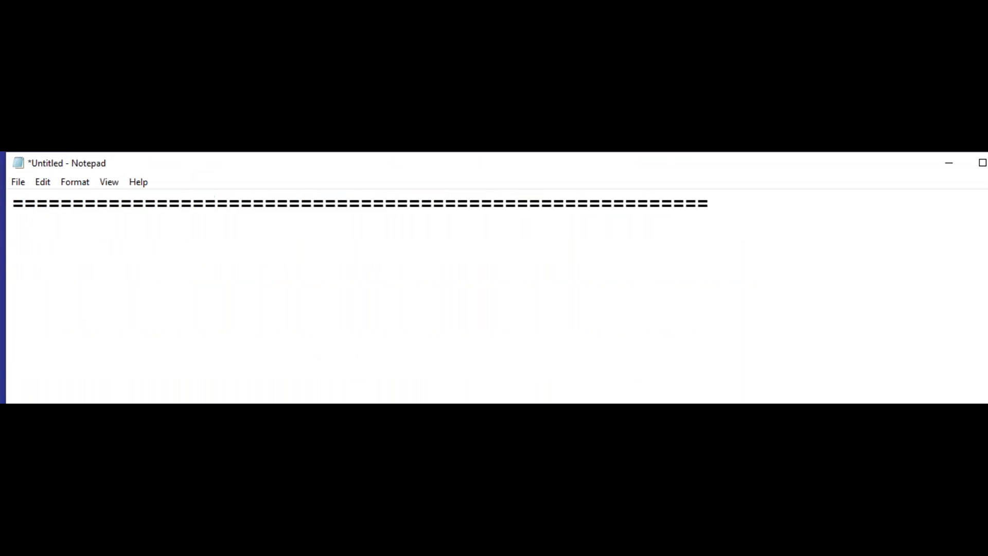
key(Return)
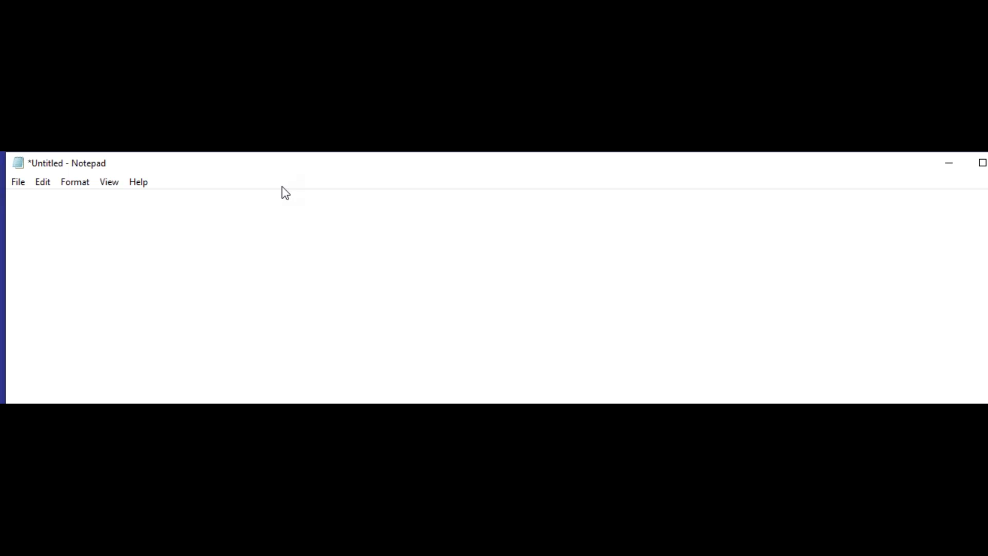
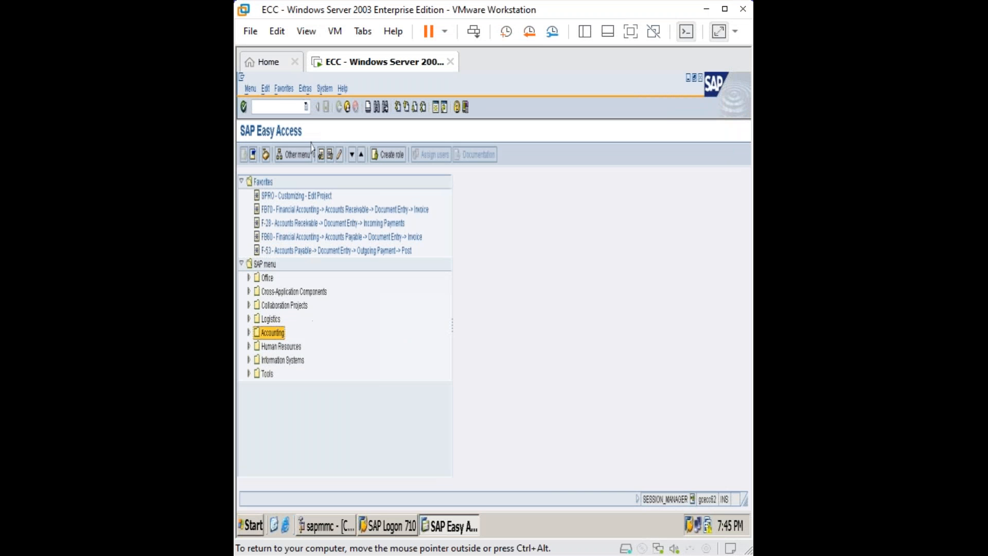
Step: Switch from the notes to SAP and open the SAP Reference IMG through transaction spro
click(305, 107)
text(spro)
key(Return)
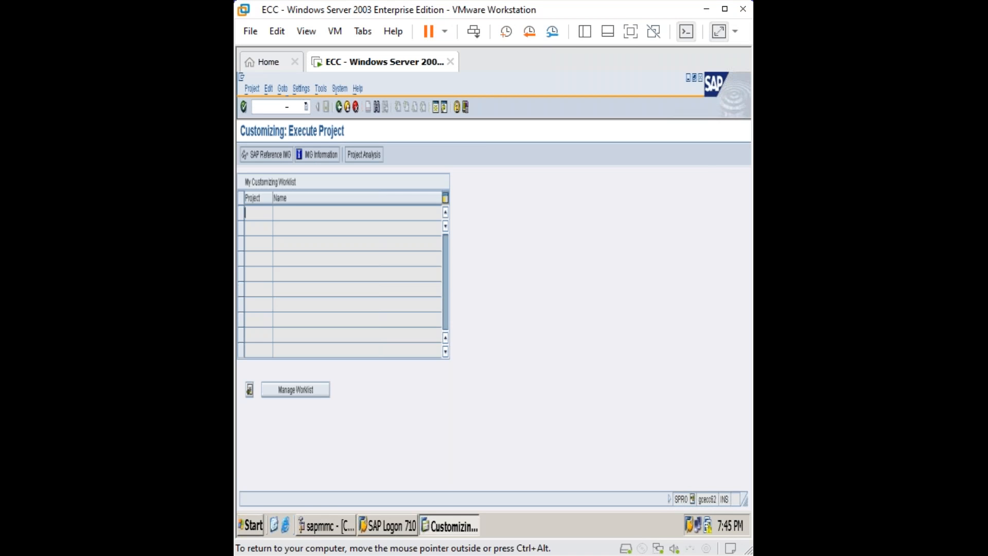
click(282, 154)
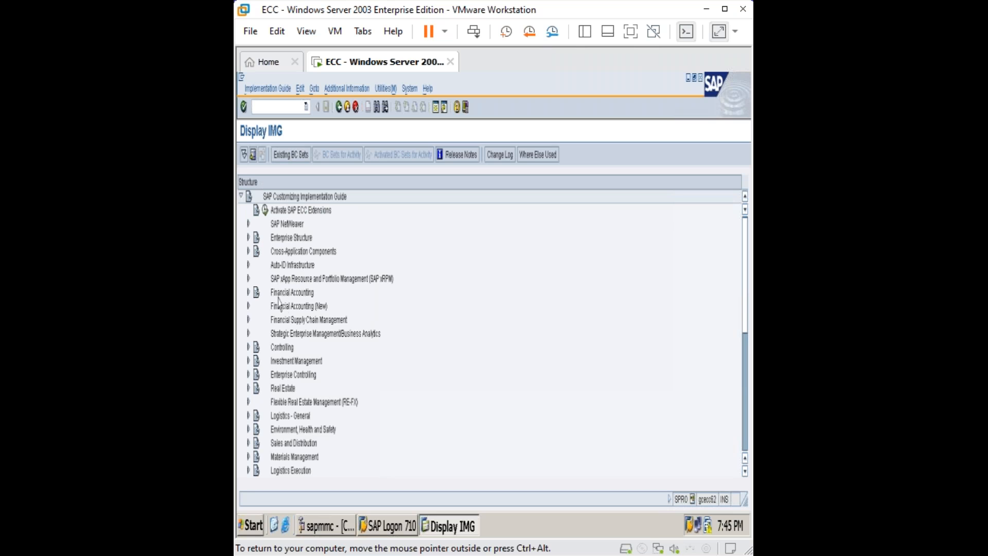
Step: Locate Define Financial Statement Versions under Financial Accounting (New), General Ledger Accounting (New), Periodic Processing, Document, and return to SAP Easy Access
click(249, 305)
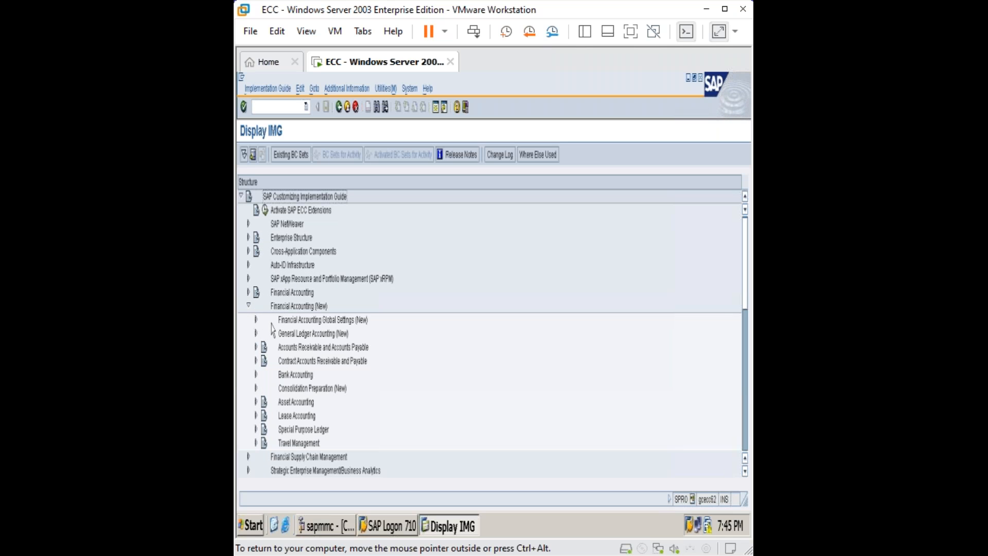
click(256, 333)
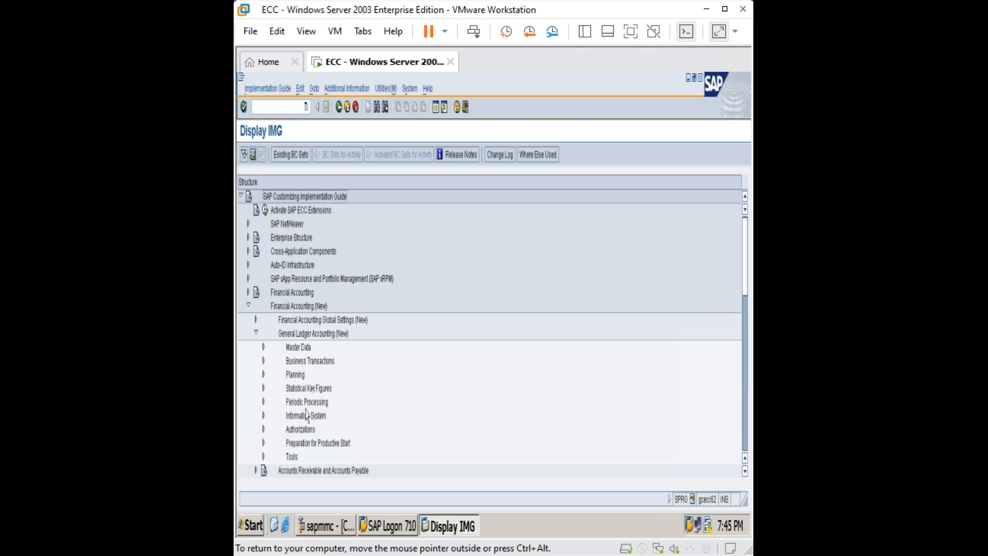
click(265, 403)
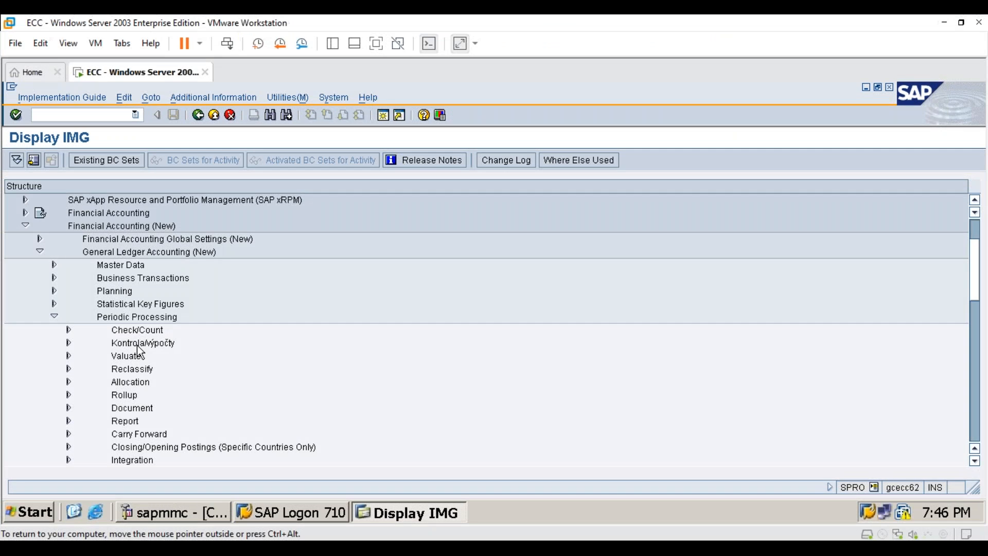
scroll(325, 403, down, 1)
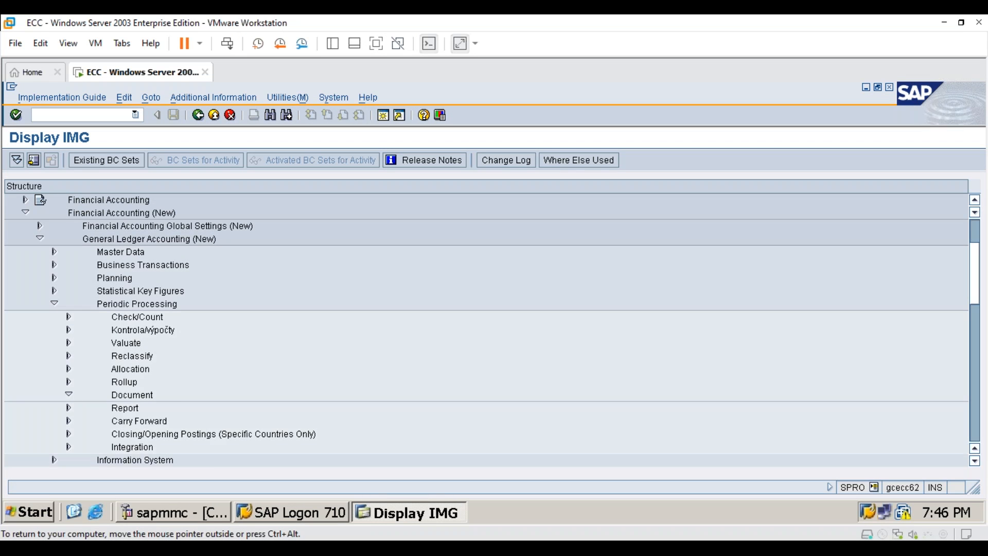
click(69, 395)
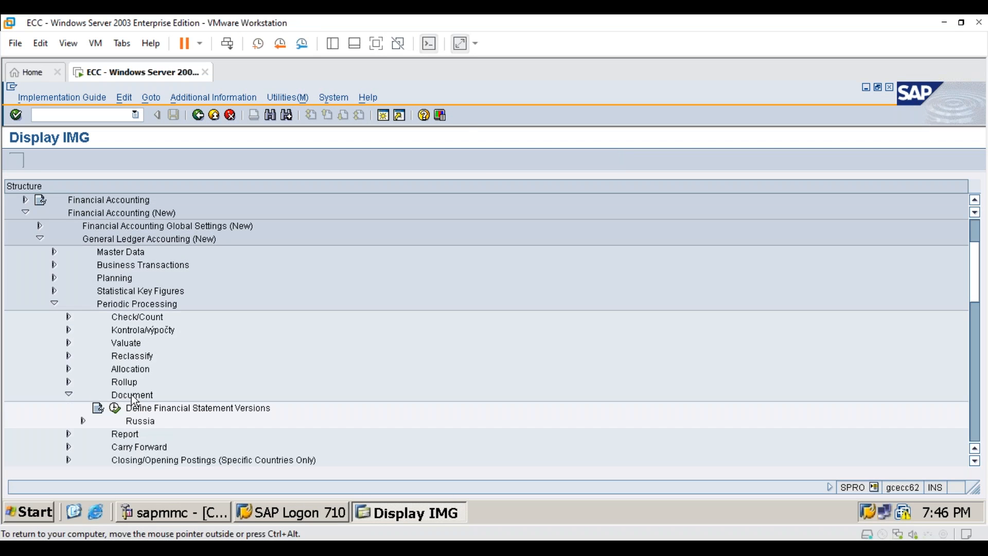
click(186, 409)
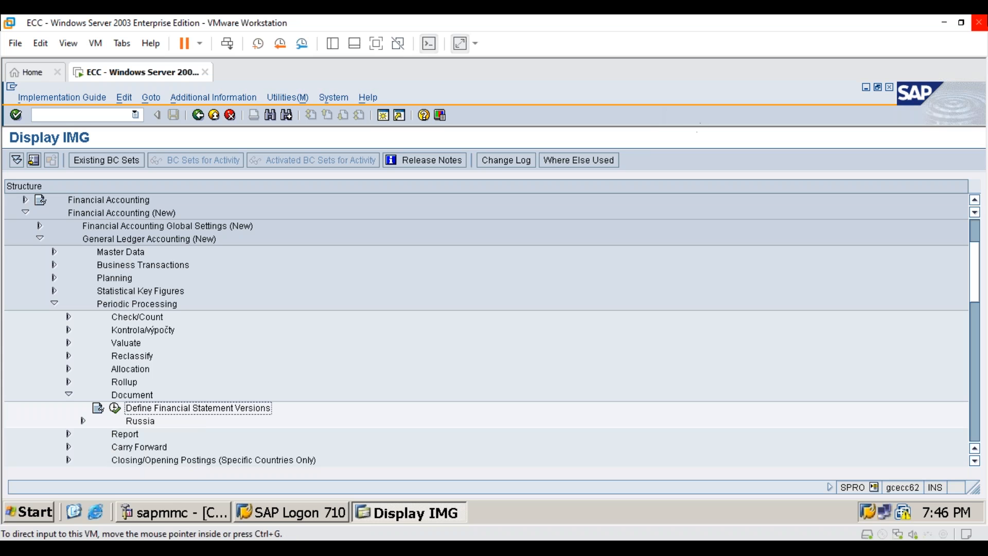
click(961, 24)
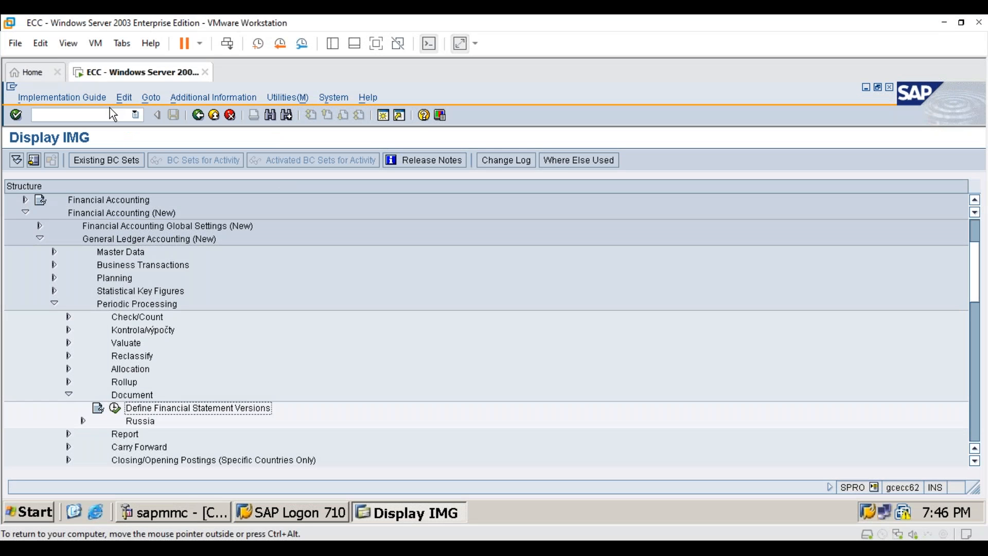
click(112, 166)
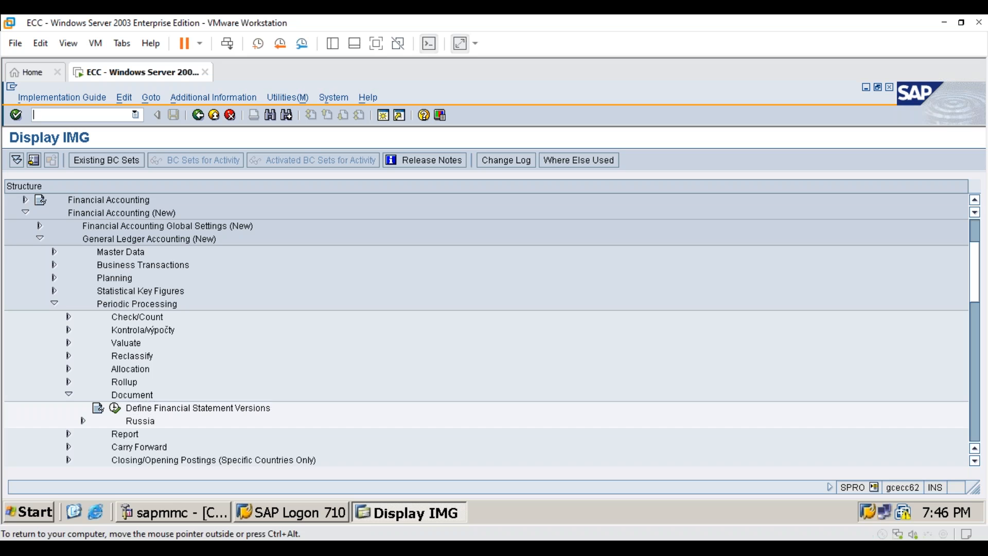
text(/n)
key(Return)
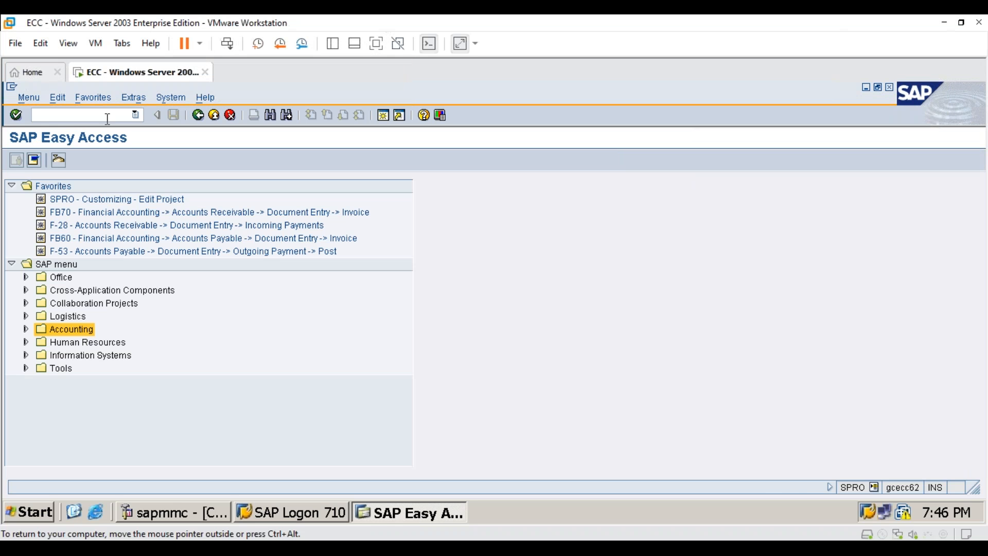
Step: Try to run transaction fb58 from SAP Easy Access
text(fb58)
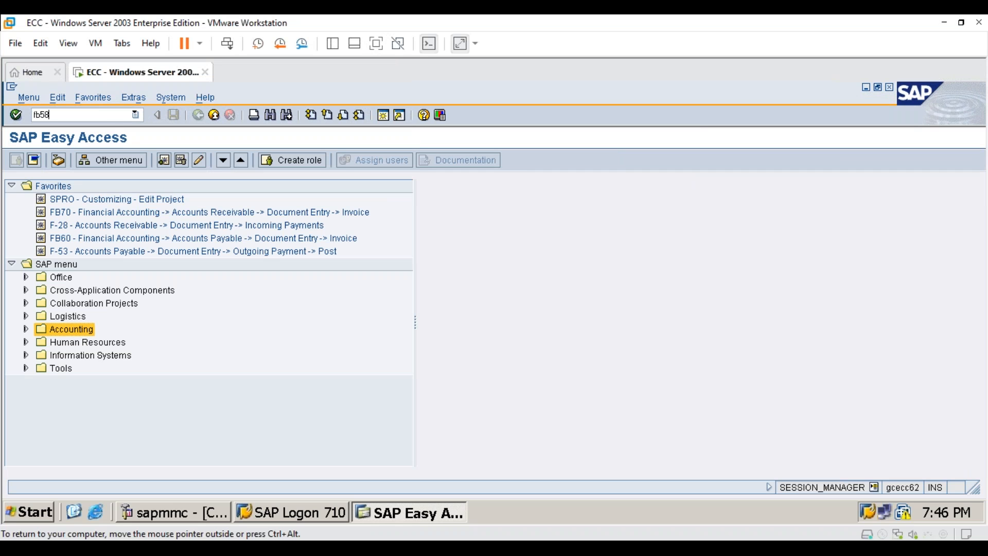
key(Return)
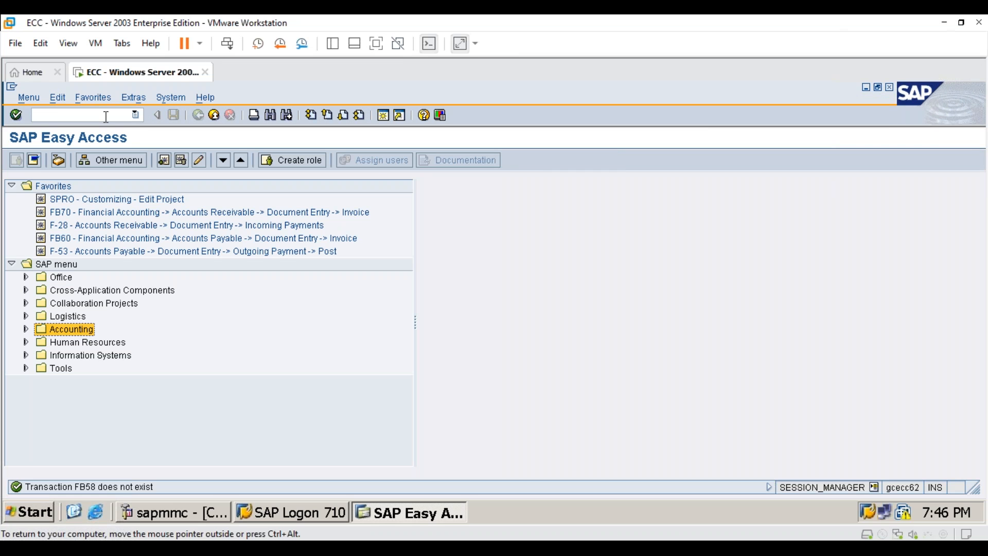
text(fb58)
key(Return)
Step: Open the Financial Statement Versions overview with transaction ob58
click(962, 22)
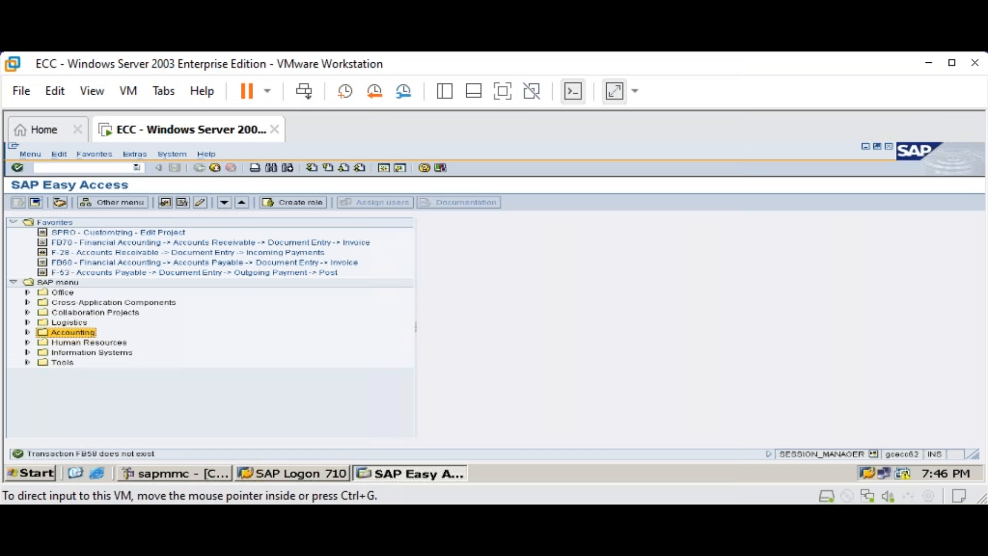
click(952, 63)
text(ob58)
key(Return)
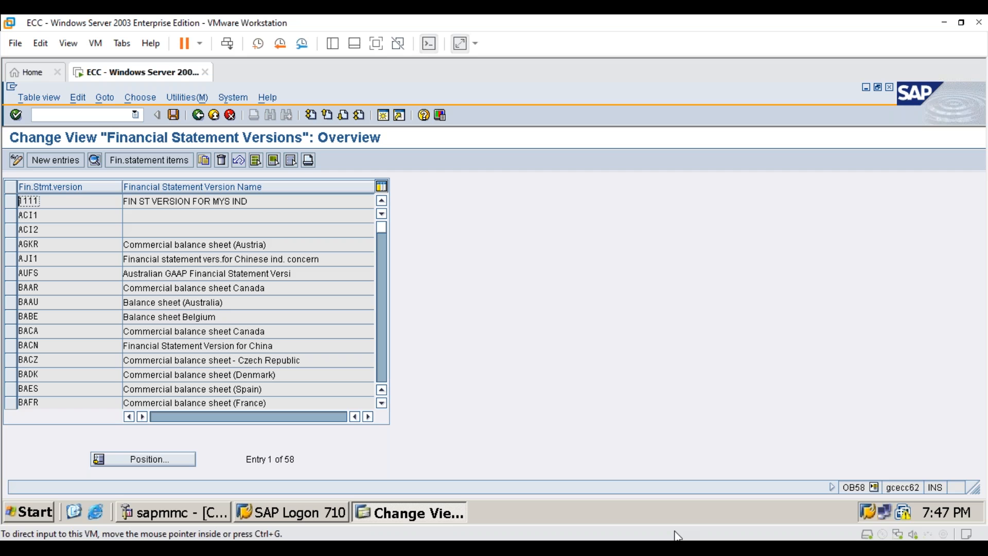
Step: Start a new financial statement version with key 7676 and the name "FSV for 7676"
click(67, 159)
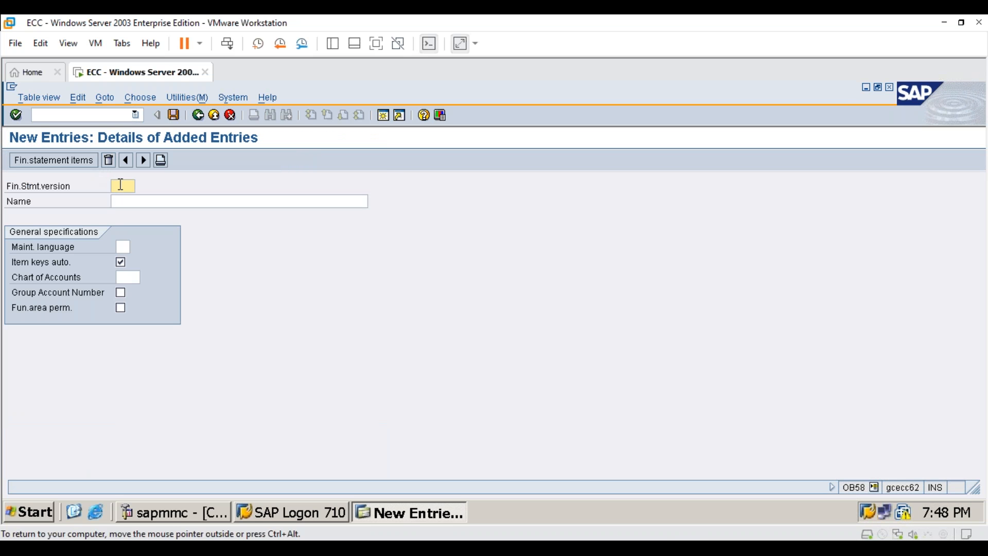
text(787)
text(676)
click(125, 200)
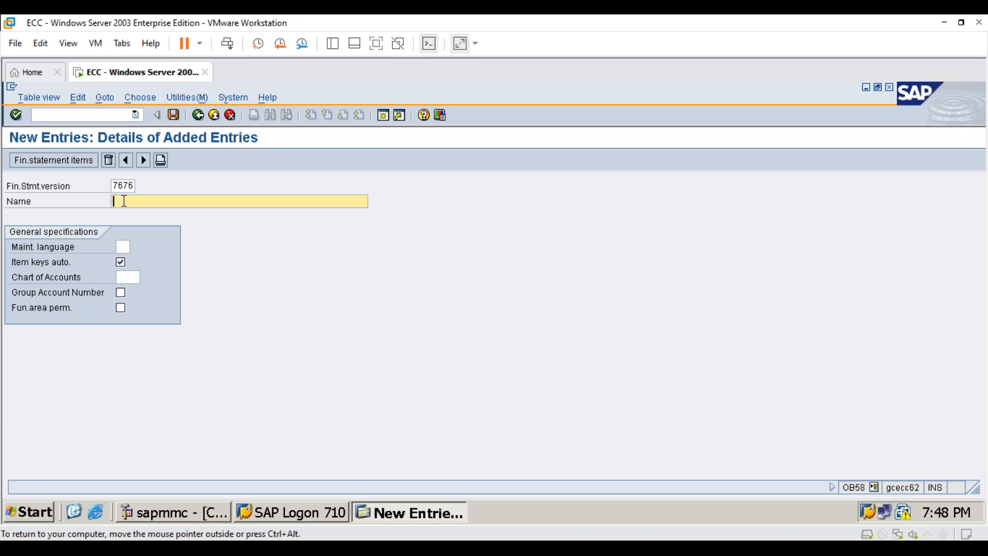
text(FSV for 7676)
Step: Set the new version's maintenance language to EN and its chart of accounts to 7676
click(123, 247)
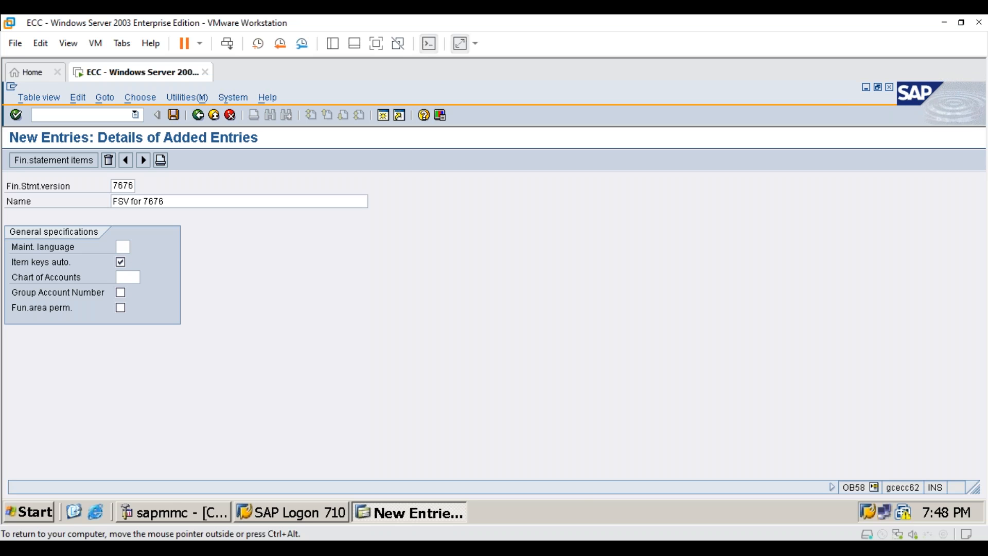
key(F4)
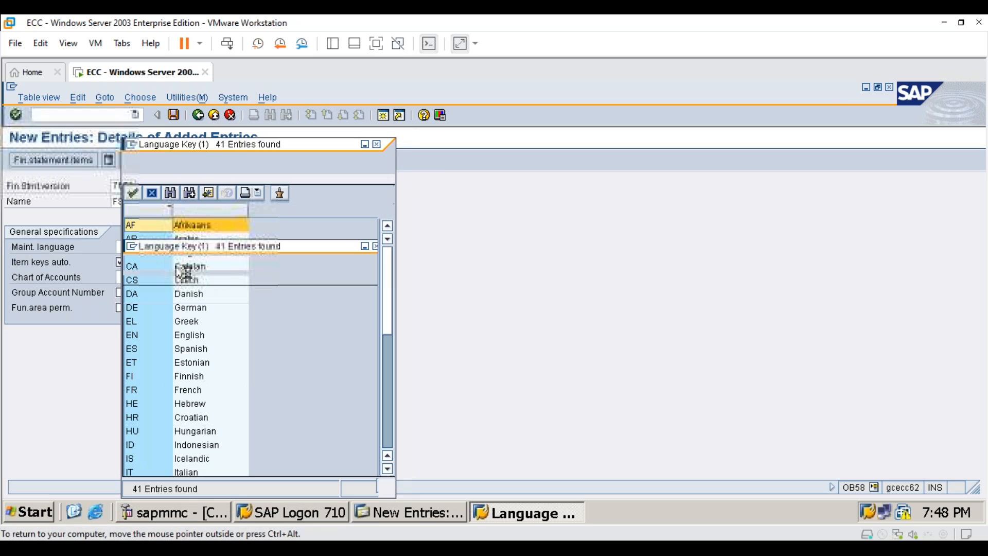
double_click(196, 337)
click(129, 277)
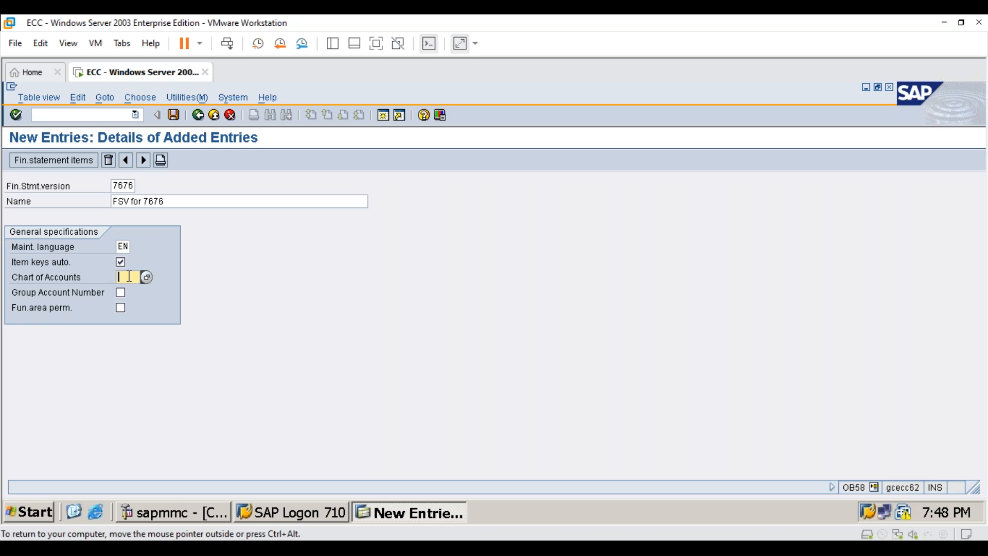
text(7676)
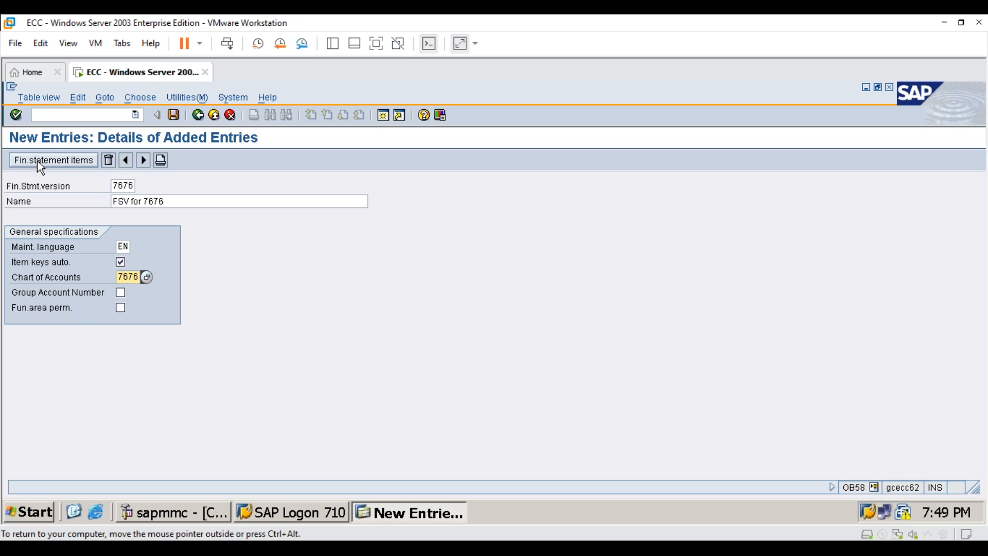
Step: Open the financial statement items of version 7676, saving the new entry in the "7676sh config" customizing request
click(77, 161)
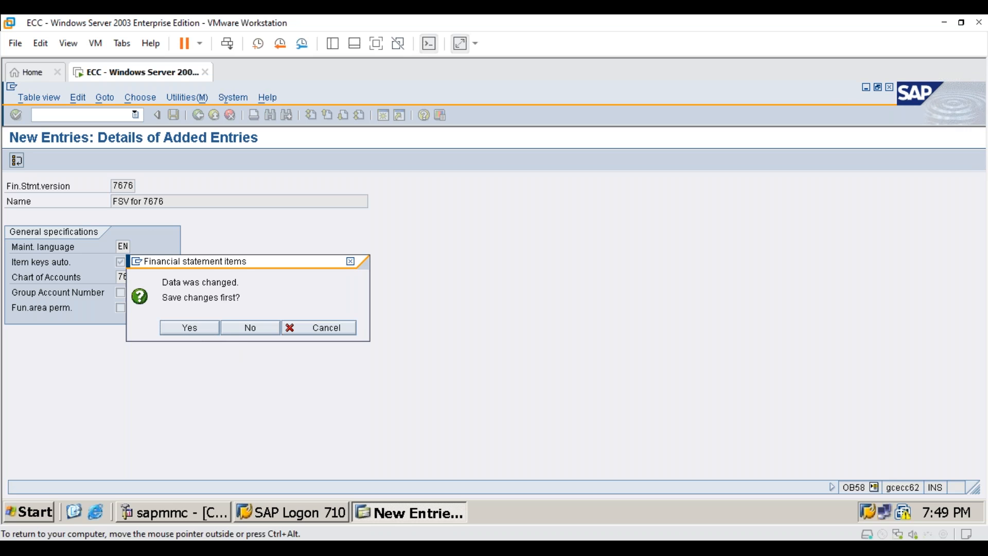
click(206, 327)
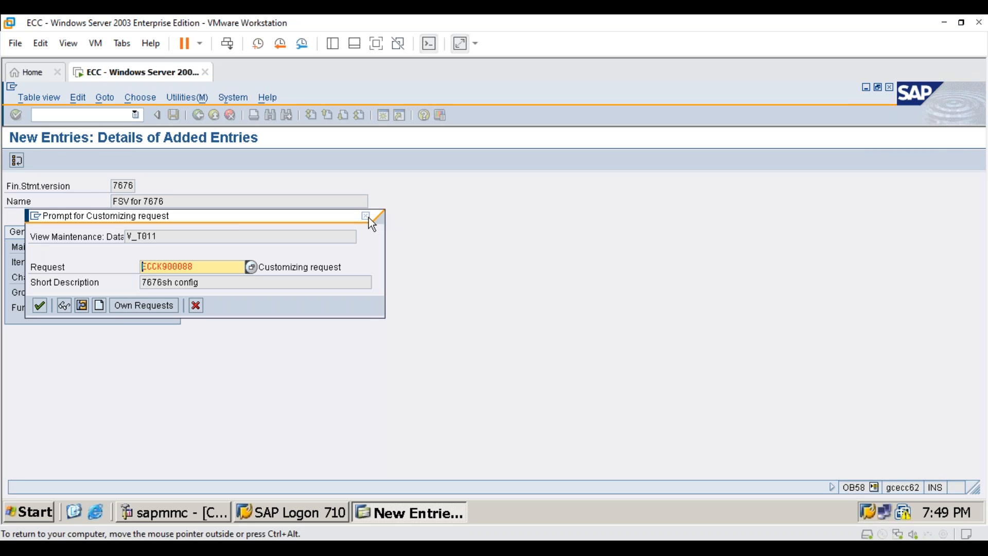
drag(248, 283, 87, 283)
click(44, 307)
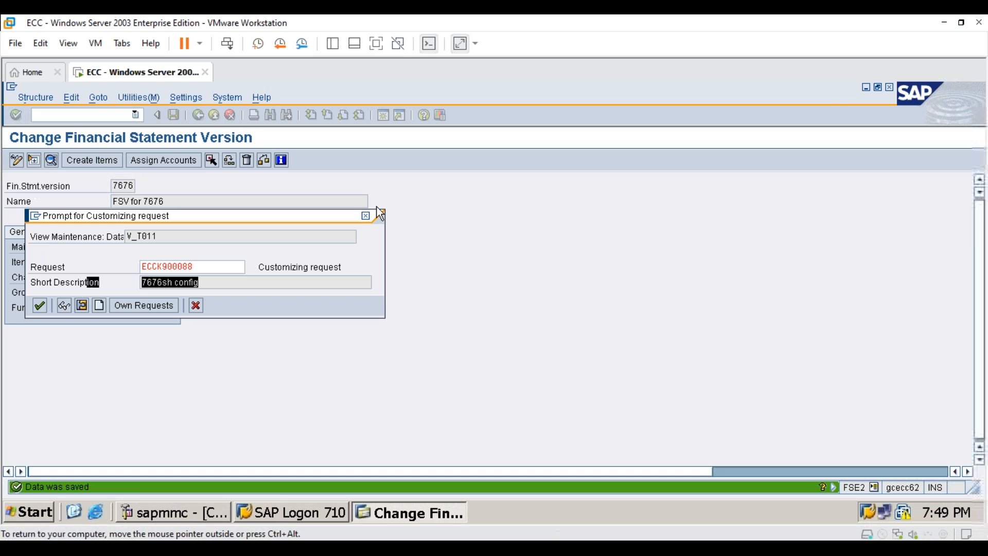
key(Return)
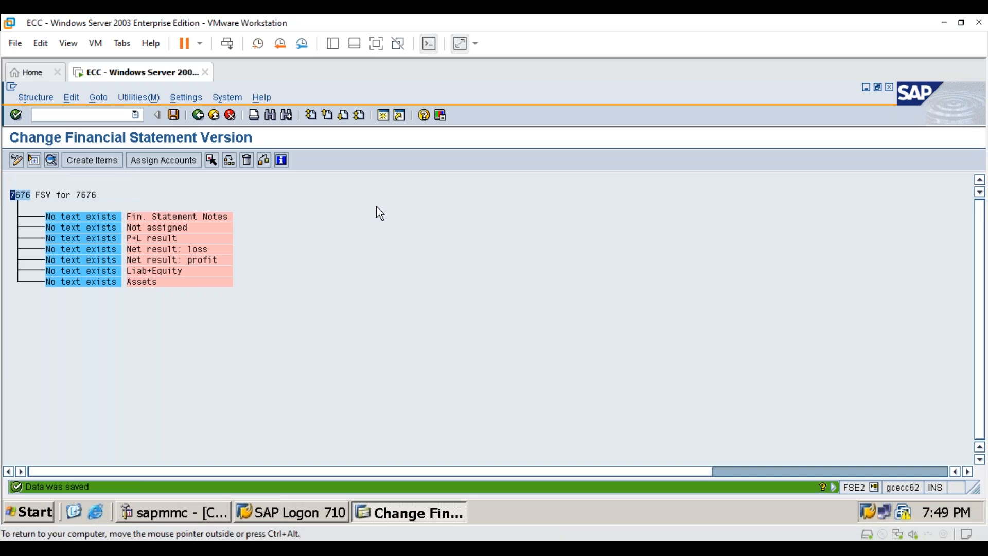
Step: View the item creation dialog for FSV for 7676 and close it without adding items
click(90, 160)
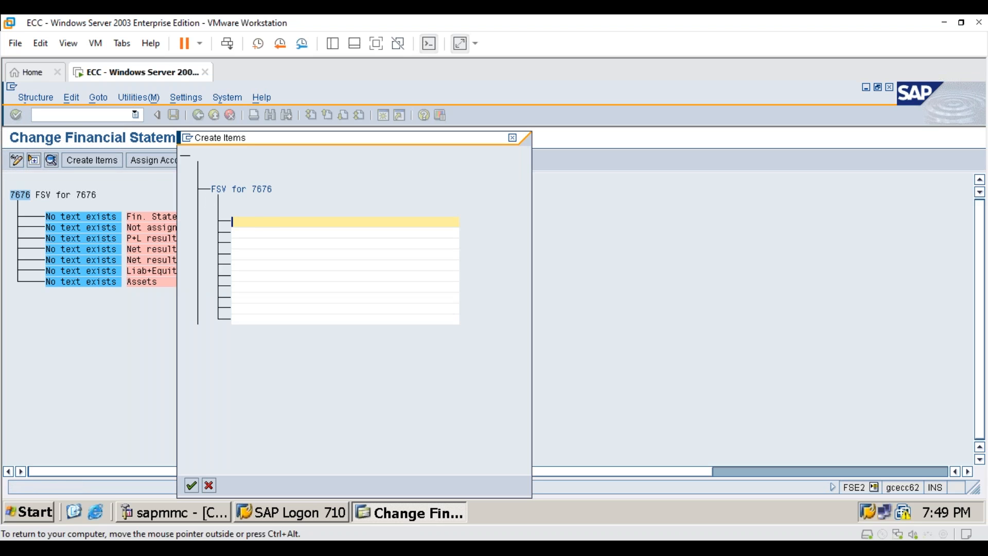
click(513, 138)
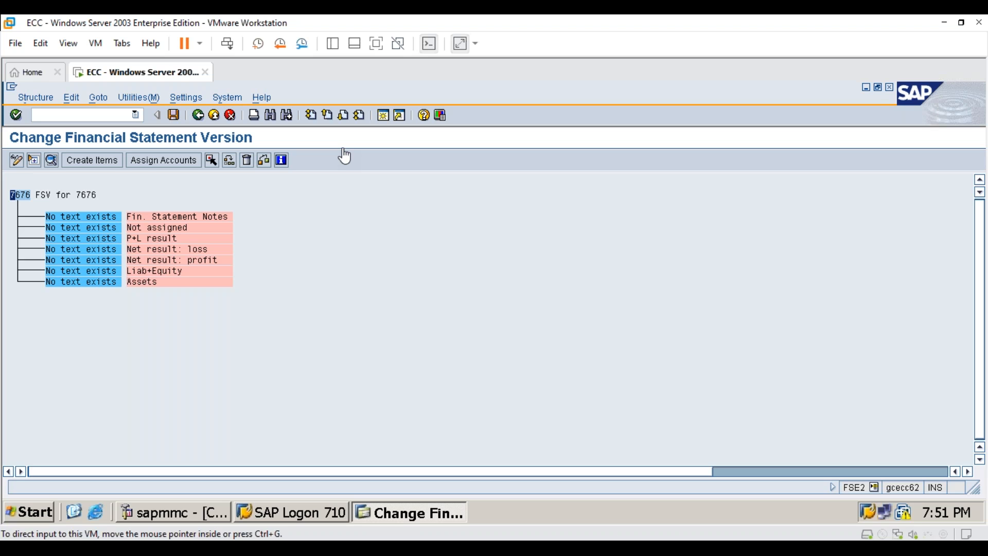
click(370, 146)
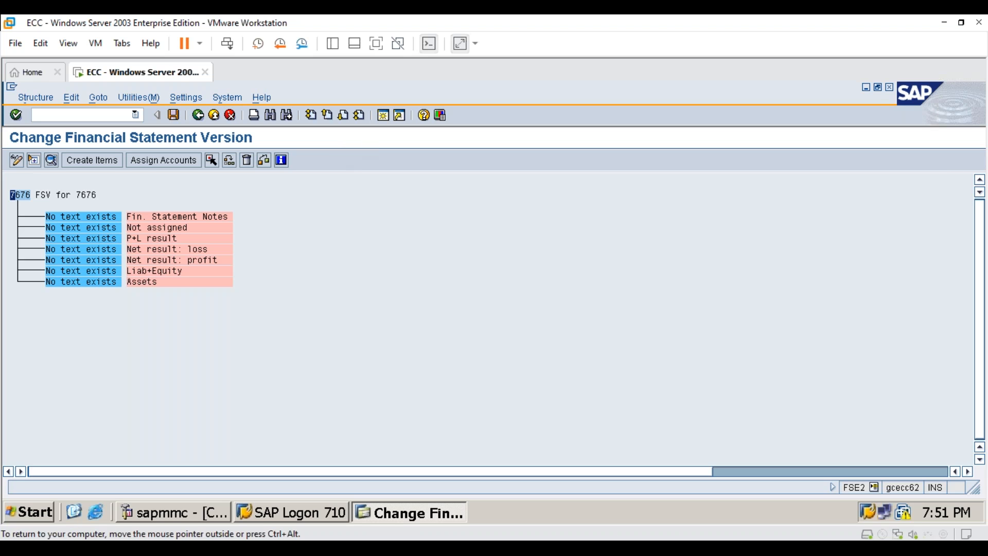